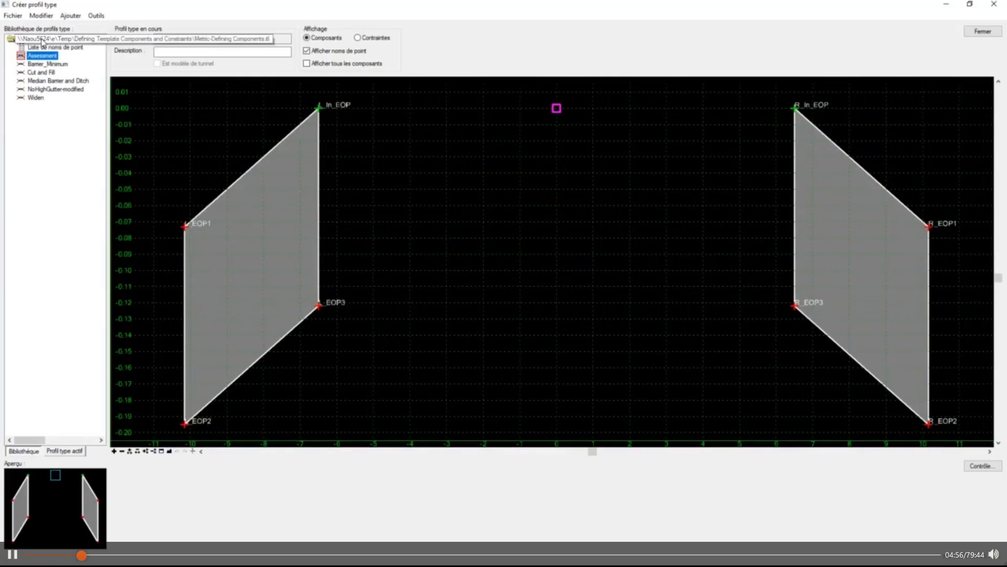
# Save the current template library
pyautogui.click(13, 16)
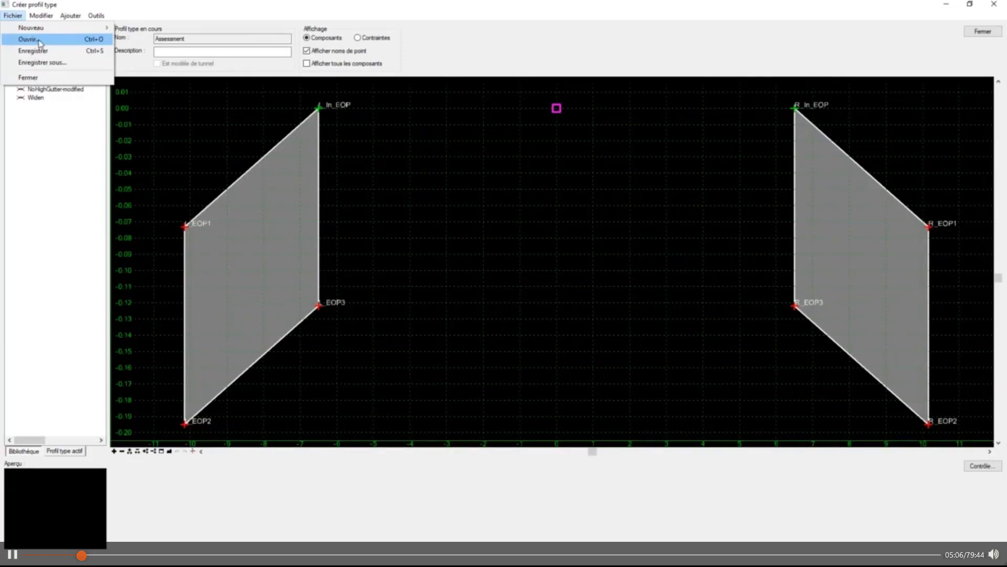
pyautogui.click(41, 43)
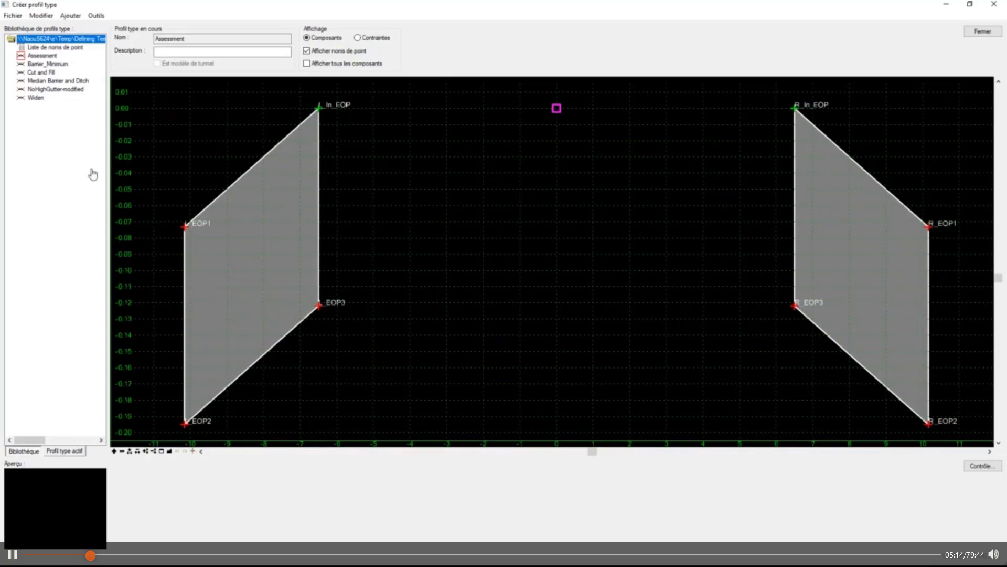
pyautogui.click(18, 17)
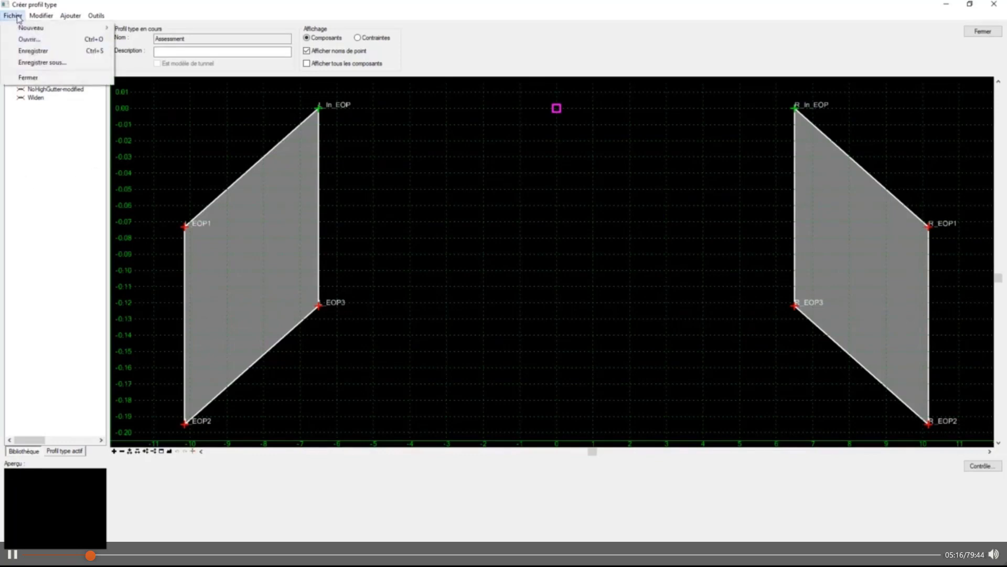
pyautogui.click(27, 50)
# Open the template library Metric-Defining Components.itl from the Defining Template Components and Constraints folder
pyautogui.click(12, 15)
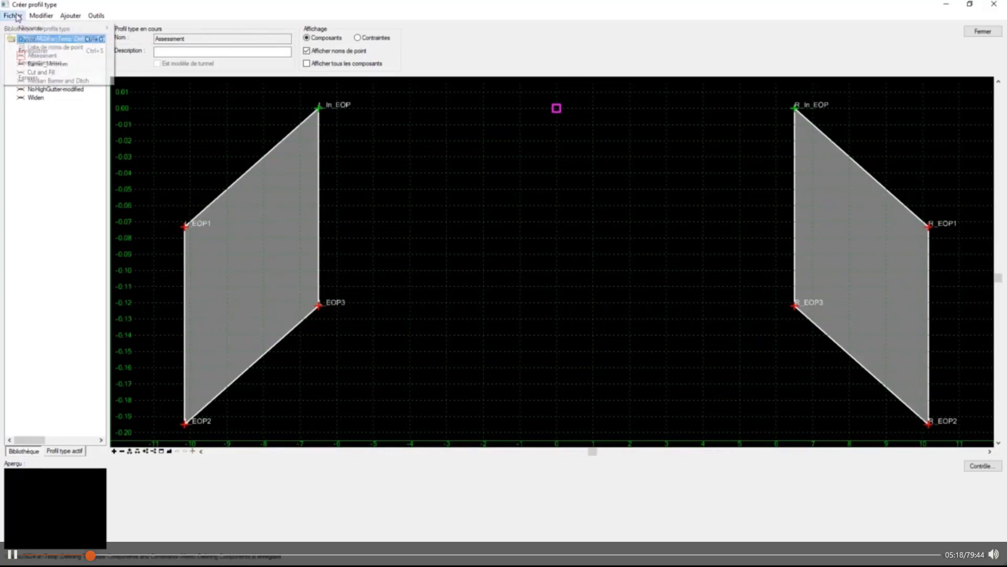
pyautogui.click(26, 37)
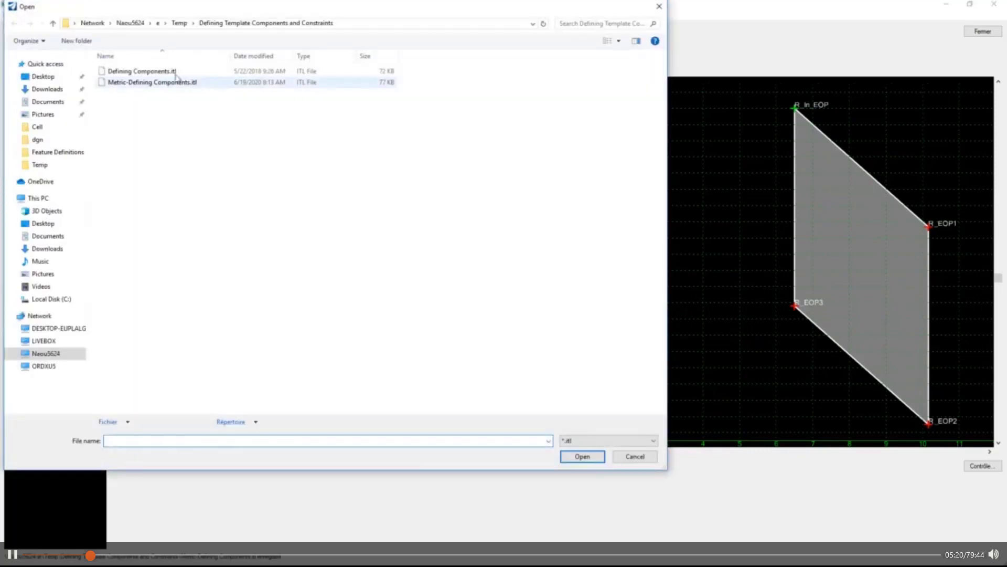
pyautogui.click(170, 82)
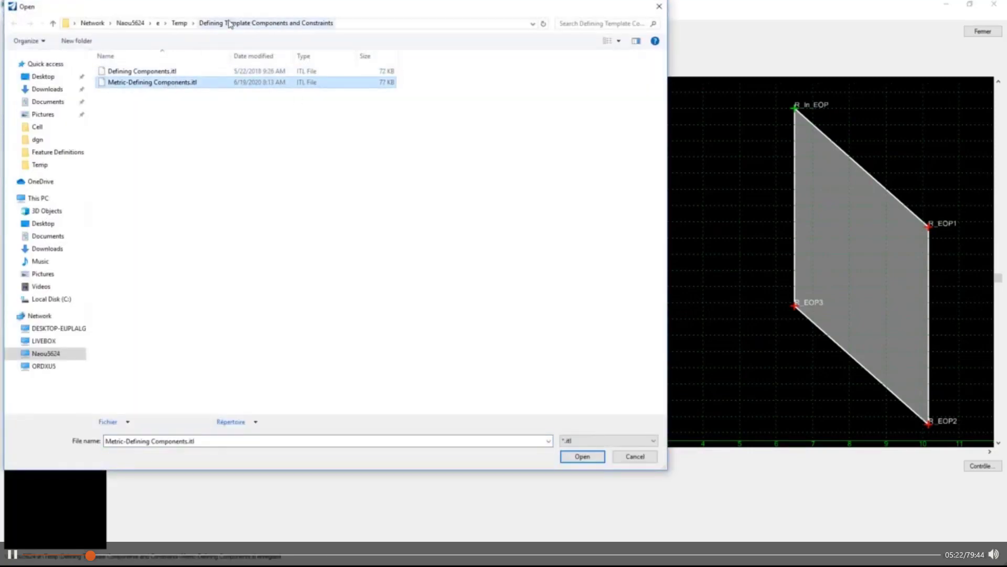
pyautogui.click(580, 460)
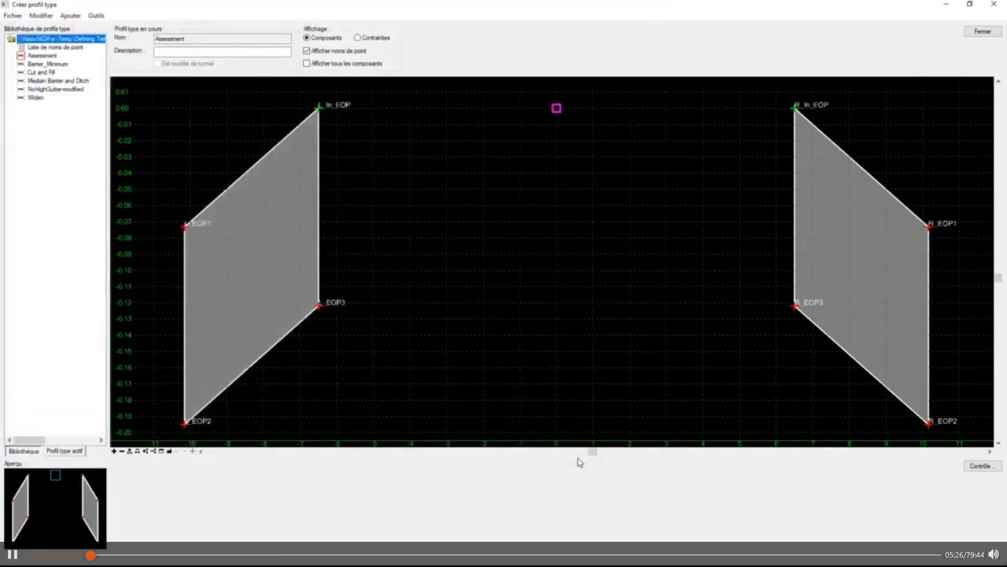
# Look up the feature definition assigned to the CL point in the library's point name list
pyautogui.scroll(-1, 294, 272)
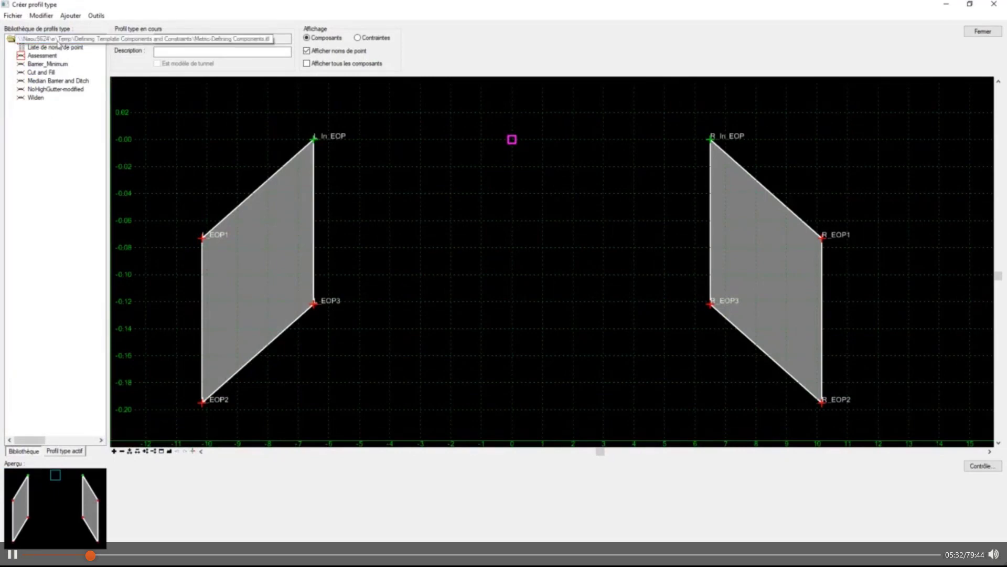
pyautogui.click(38, 39)
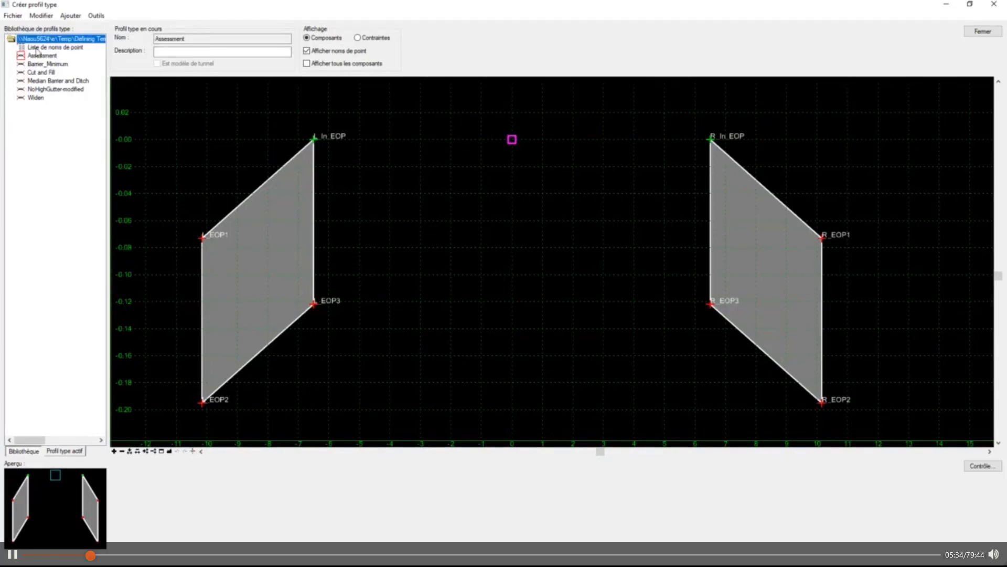
pyautogui.click(40, 48)
pyautogui.doubleClick(40, 50)
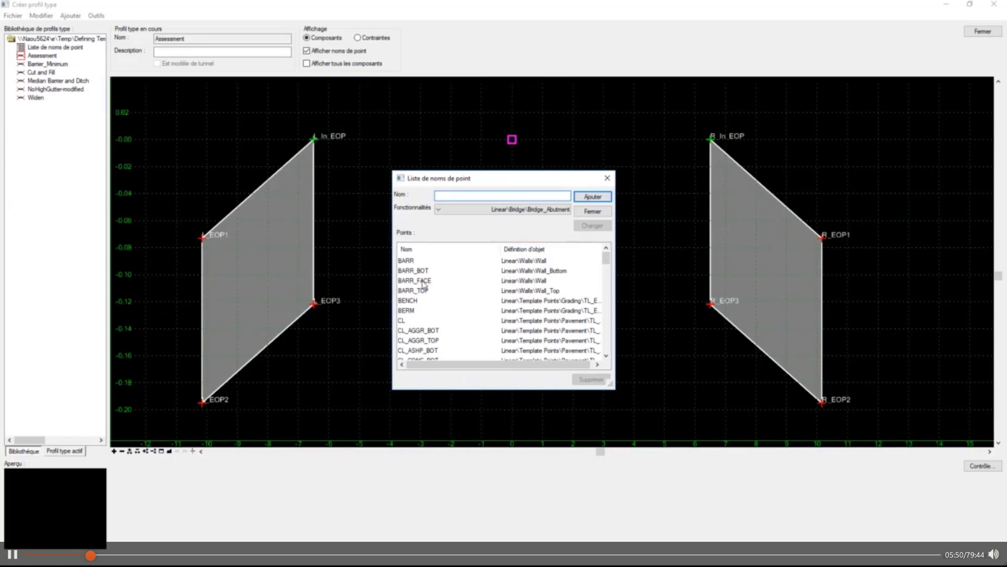
pyautogui.click(415, 321)
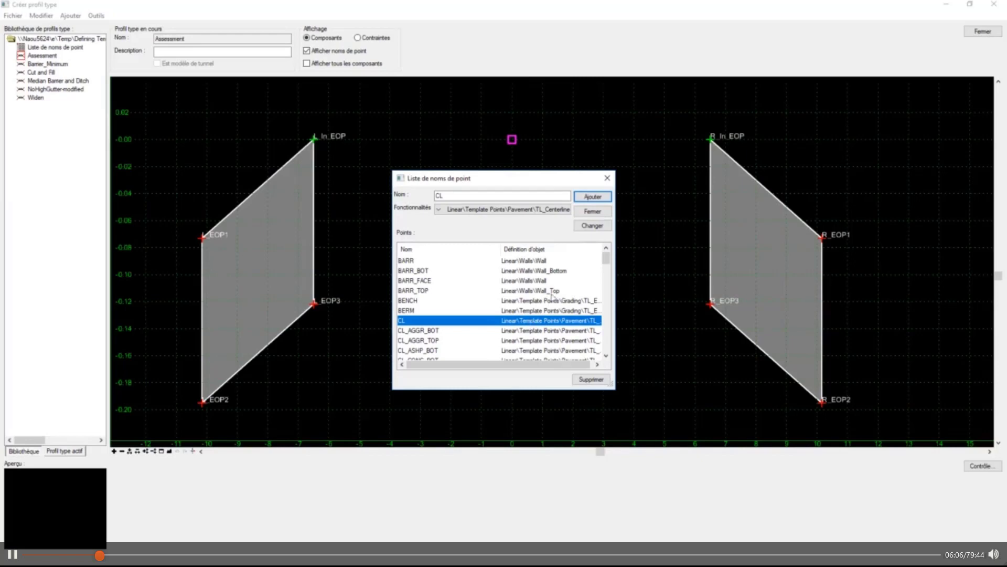
pyautogui.click(592, 211)
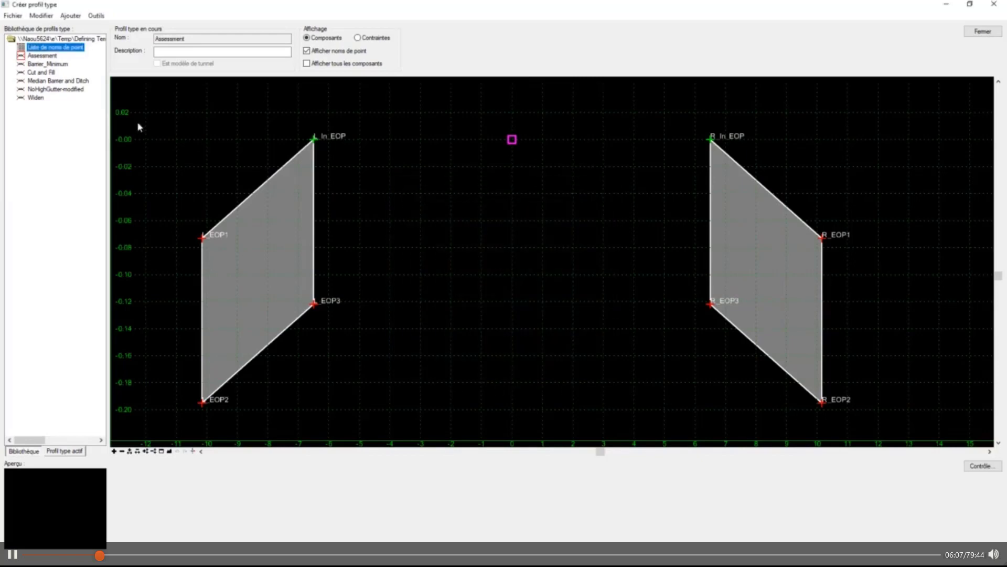
# Preview the Assessment, Cut and Fill and Widen templates in the library
pyautogui.click(51, 56)
pyautogui.click(44, 72)
pyautogui.click(37, 98)
pyautogui.click(42, 55)
pyautogui.click(41, 72)
pyautogui.click(37, 98)
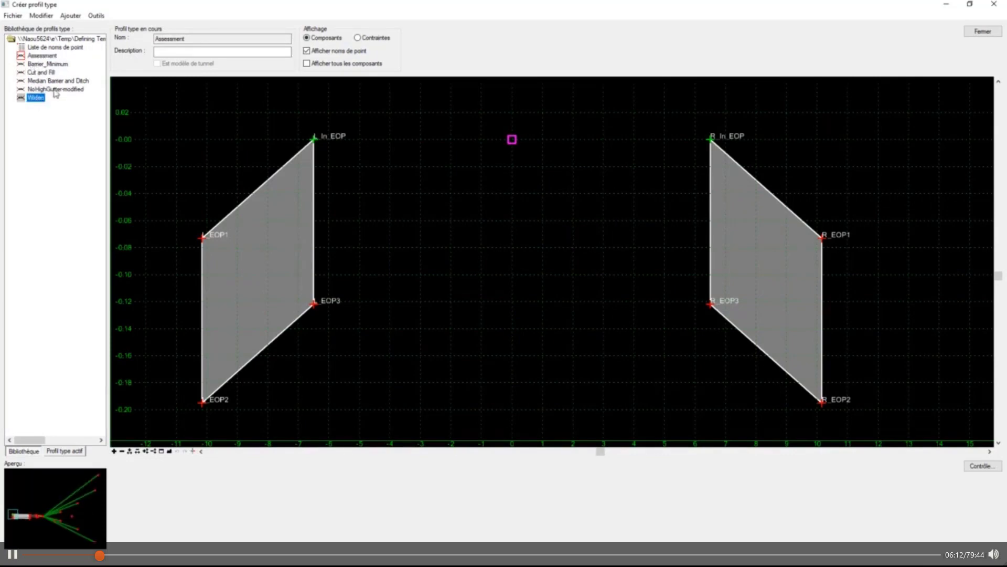
# Create a new folder named "composants" at the root of the template library
pyautogui.rightClick(33, 39)
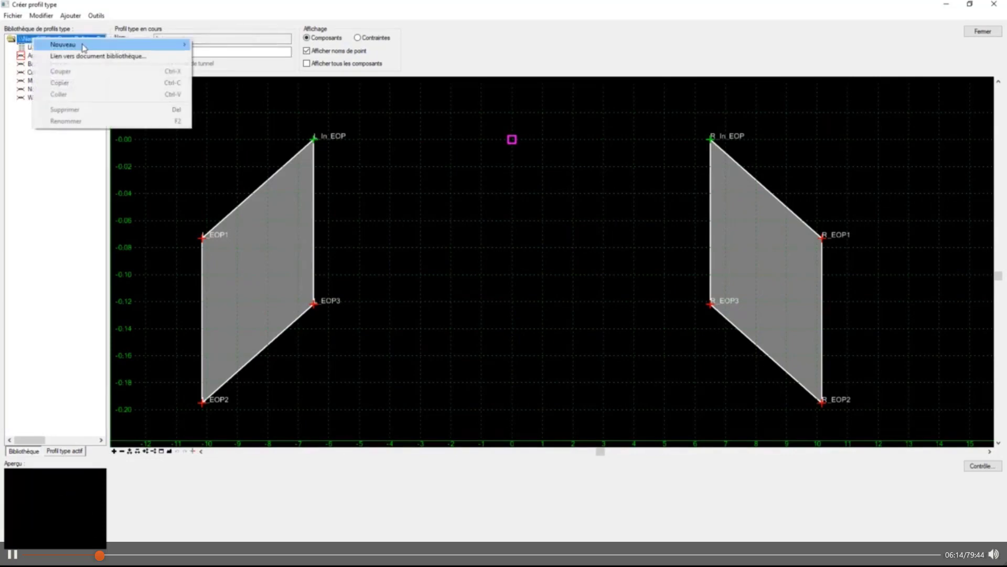
pyautogui.moveTo(105, 45)
pyautogui.click(232, 46)
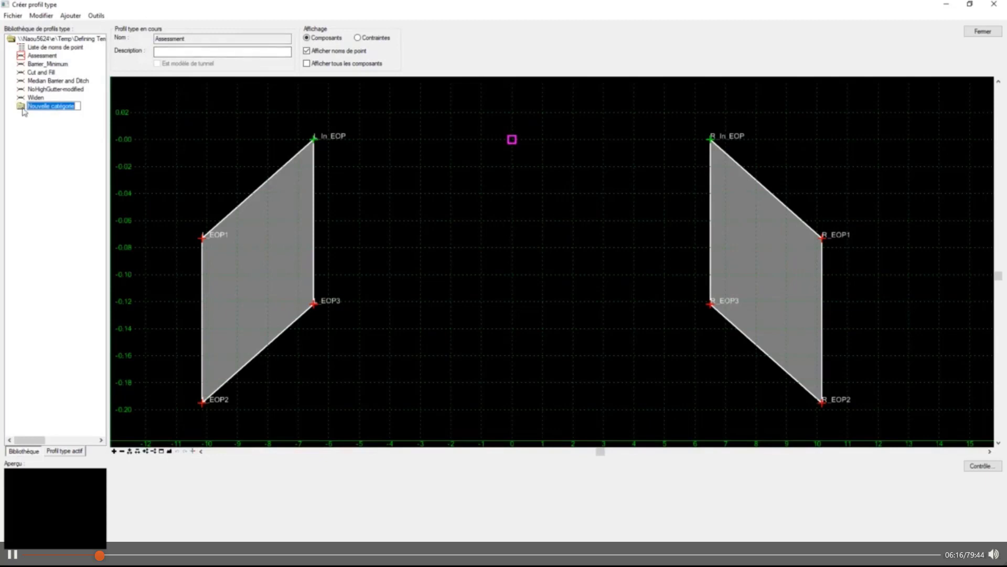
pyautogui.write('Composants')
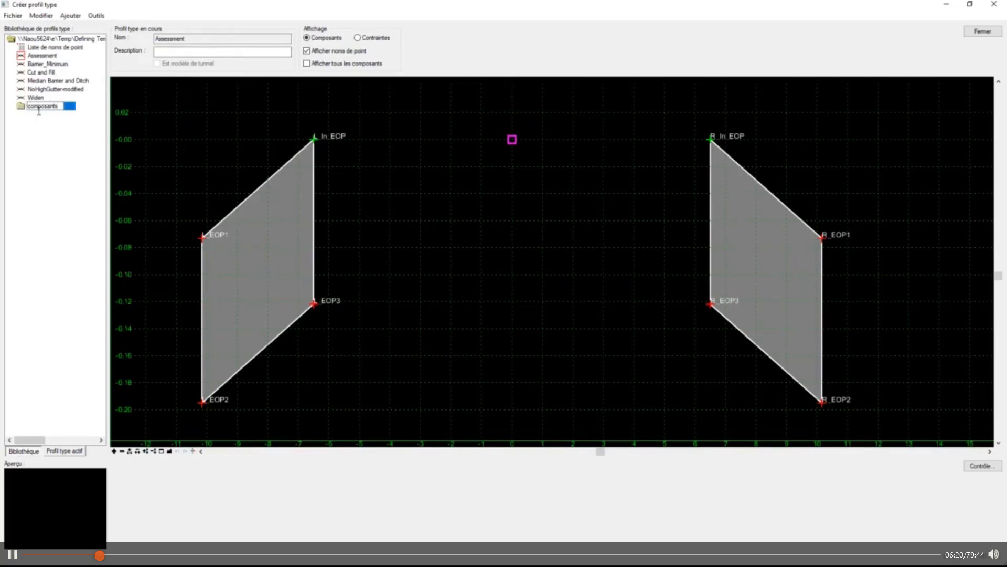
pyautogui.press('Return')
# Create a subfolder named "Bordure" inside the composants folder
pyautogui.rightClick(27, 107)
pyautogui.moveTo(56, 112)
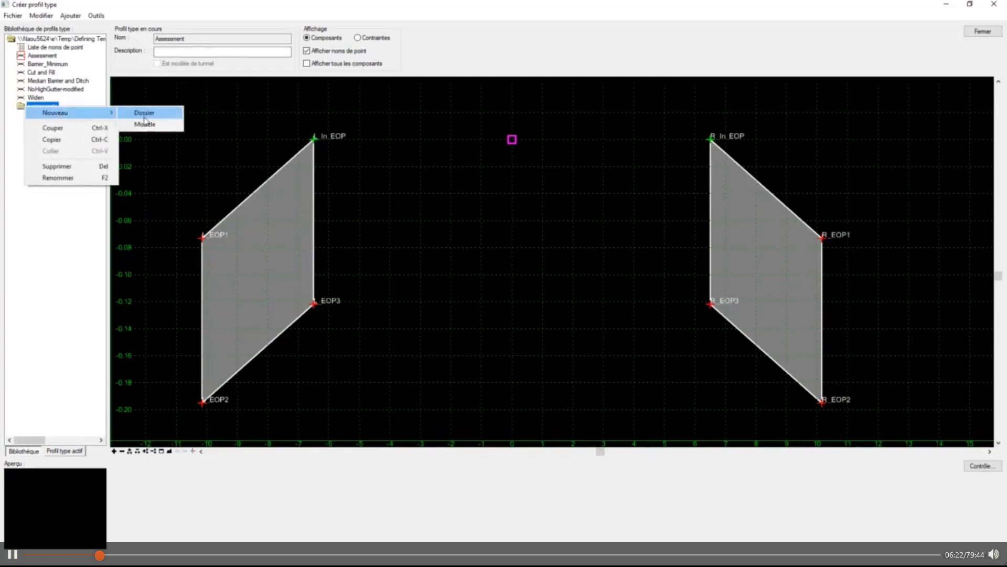
pyautogui.click(138, 111)
pyautogui.write('Bordure')
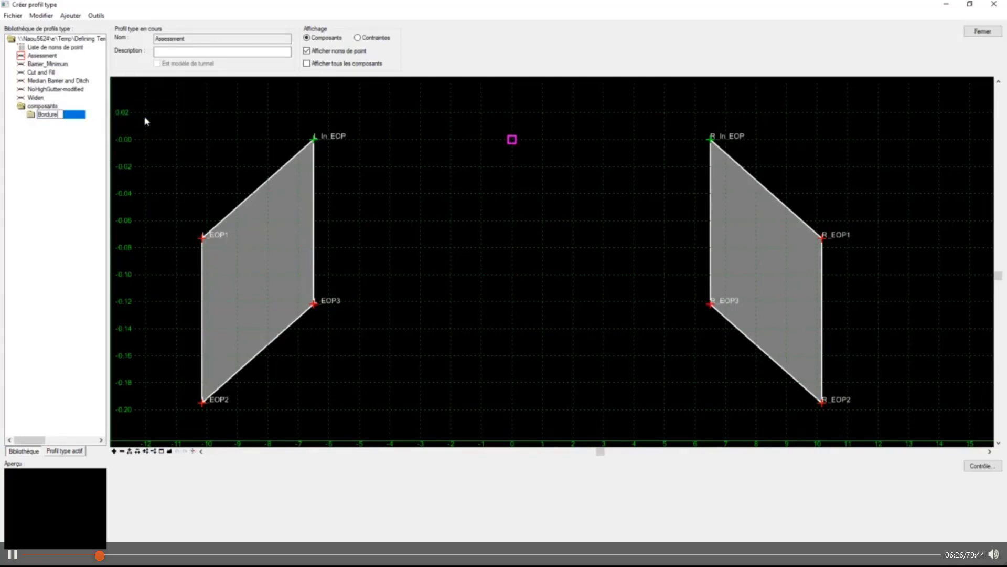
pyautogui.press('Return')
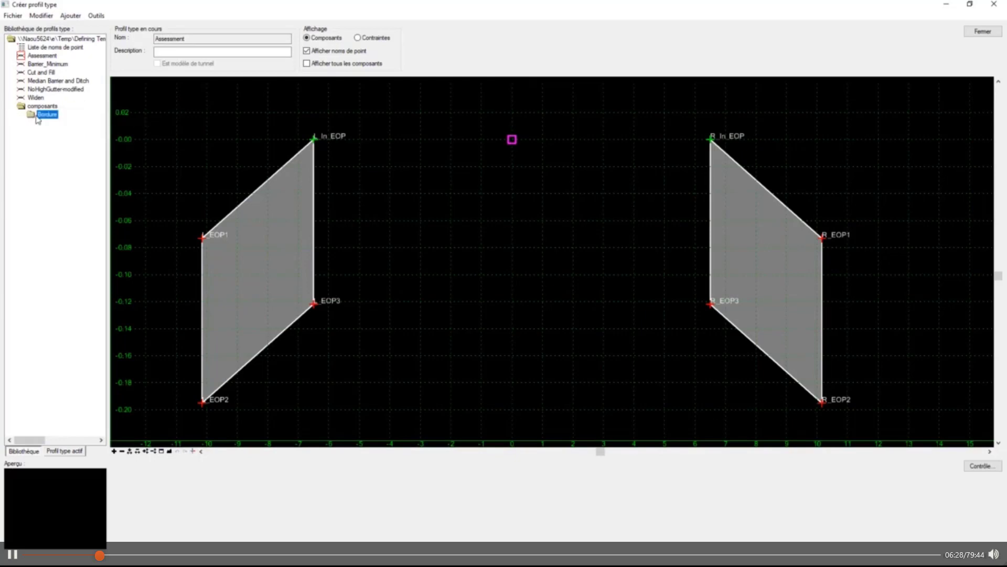
# Create a new template named "AC2" inside the Bordure folder
pyautogui.rightClick(36, 116)
pyautogui.moveTo(66, 129)
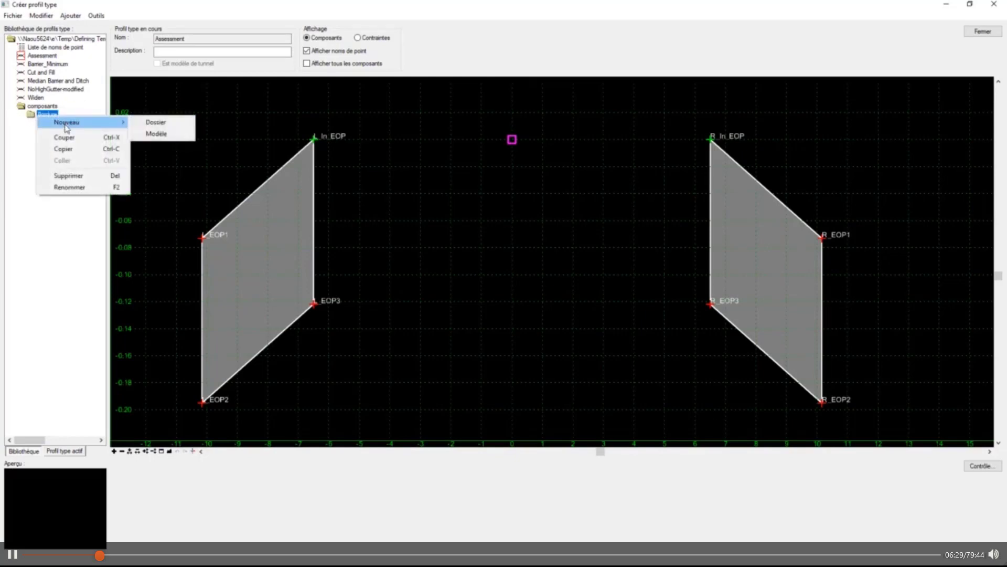
pyautogui.click(172, 135)
pyautogui.write('AC2')
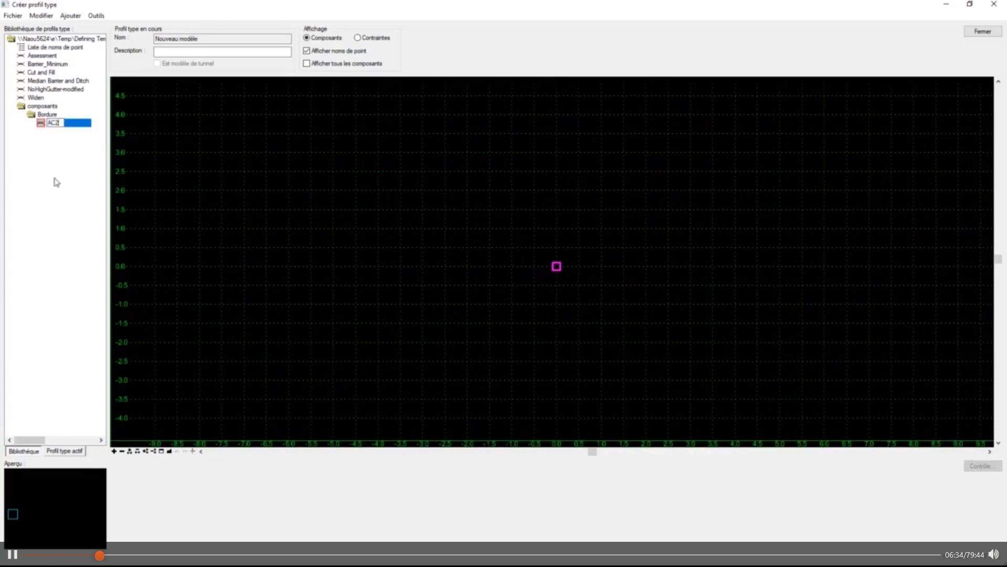
pyautogui.click(42, 127)
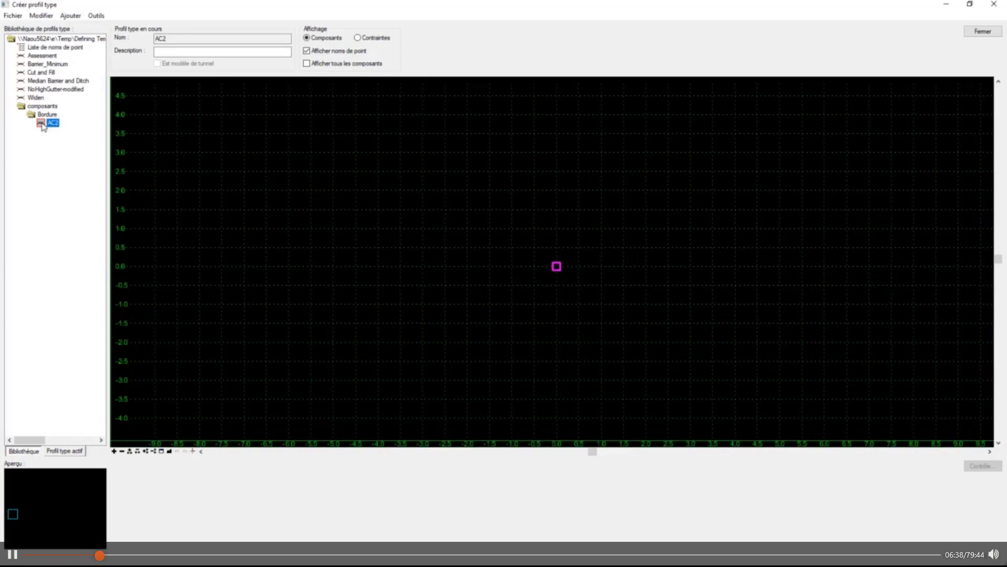
# Make Assessment the active template and inspect its R_In_EOP point and the adjoining pavement component
pyautogui.click(43, 57)
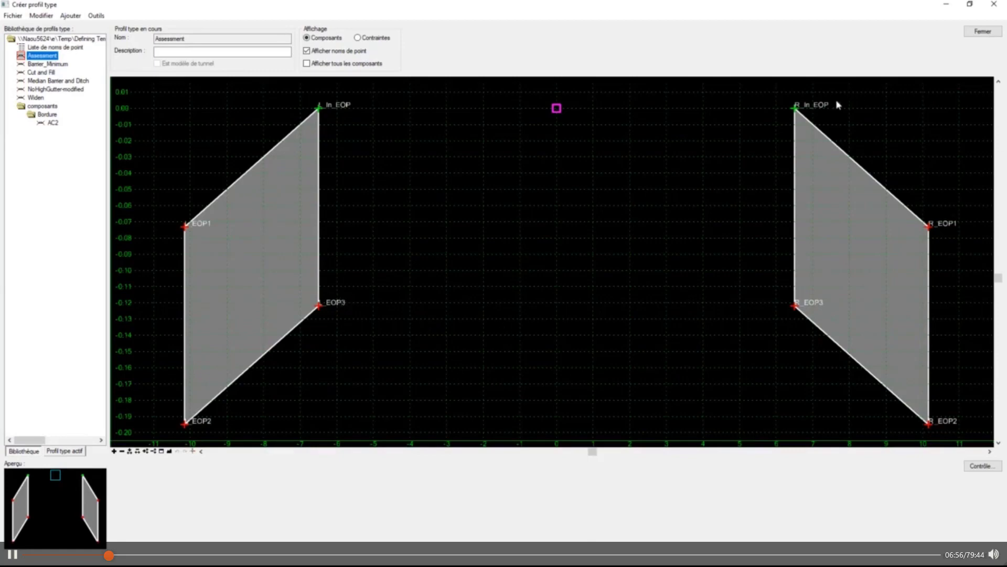
pyautogui.moveTo(799, 111)
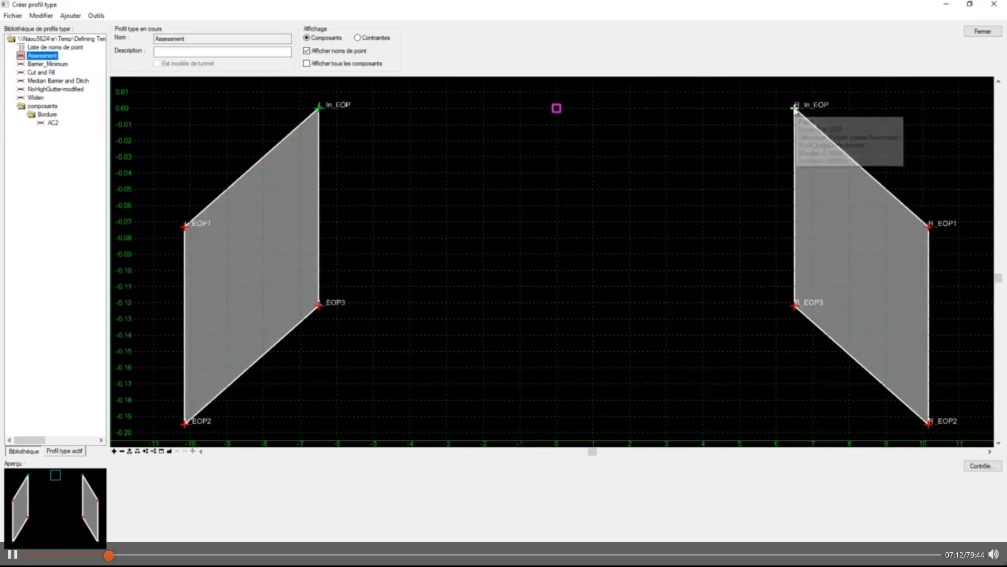
pyautogui.click(830, 142)
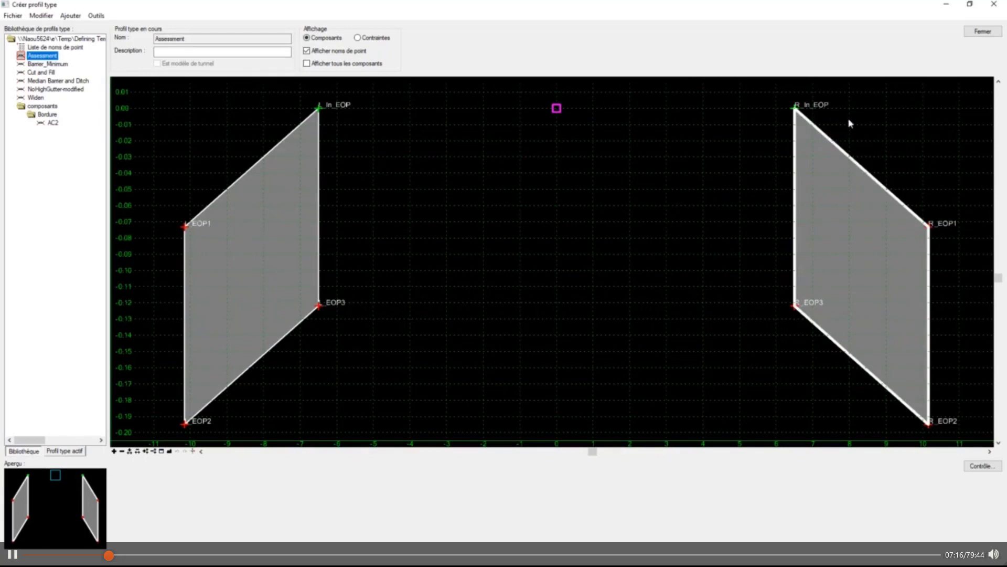
# Add a constrained component as an open line from L_In_EOP to R_In_EOP, with the close-shape option off
pyautogui.rightClick(594, 190)
pyautogui.moveTo(684, 193)
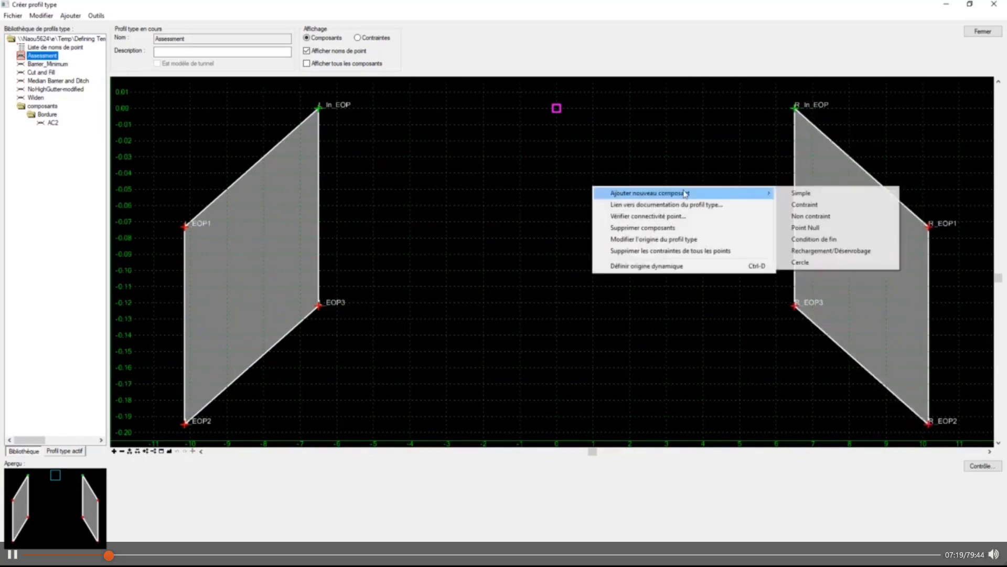
pyautogui.click(805, 204)
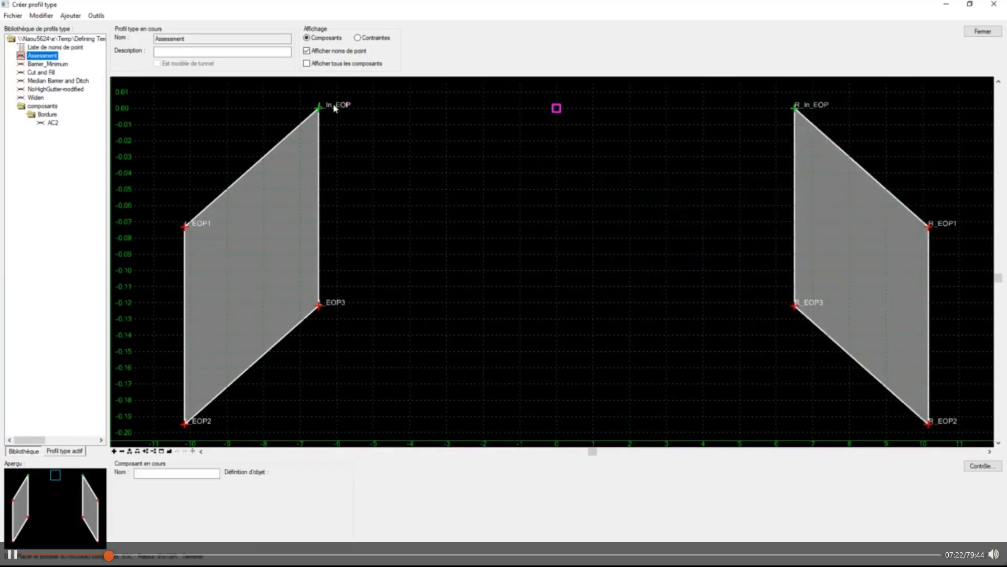
pyautogui.click(319, 108)
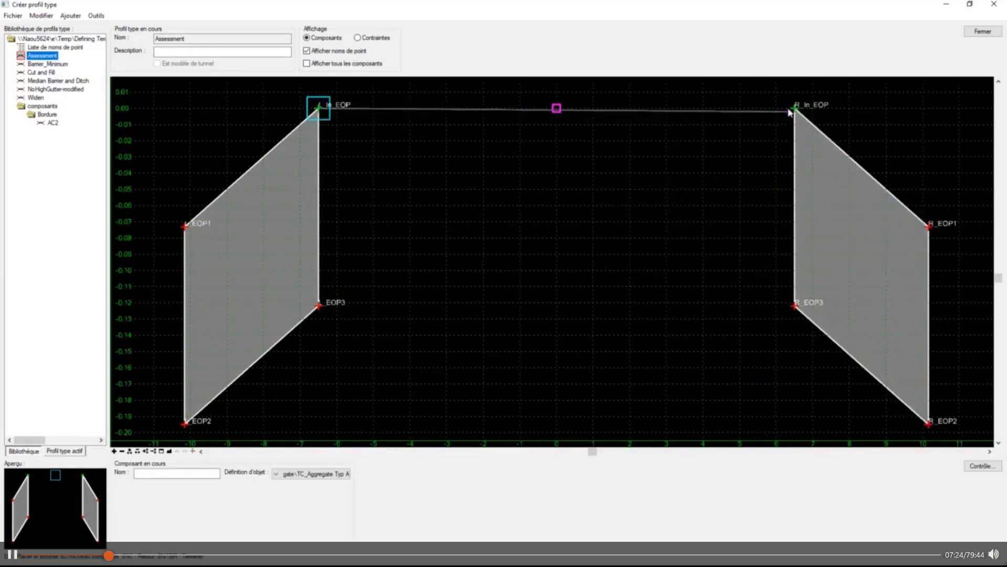
pyautogui.click(795, 109)
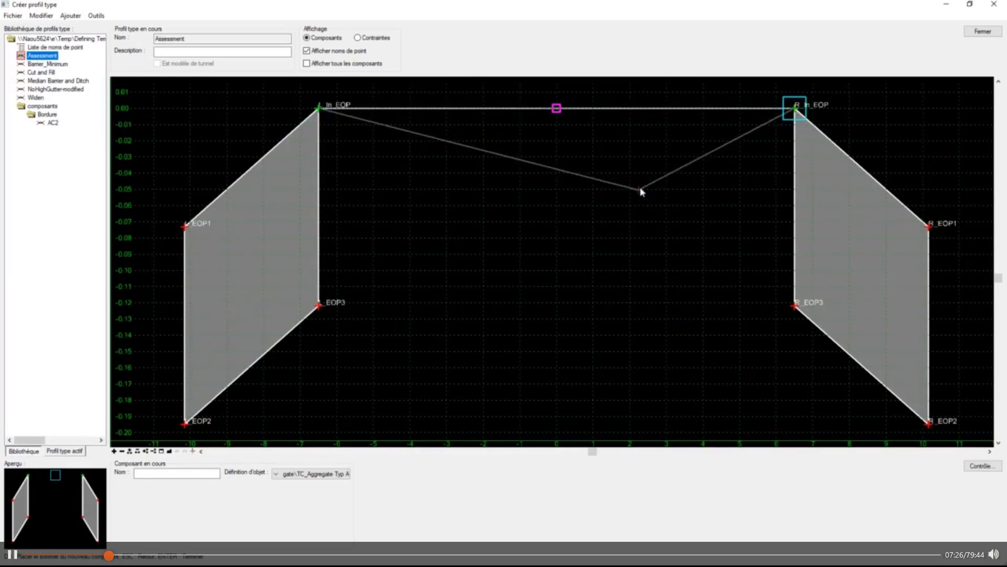
pyautogui.rightClick(641, 191)
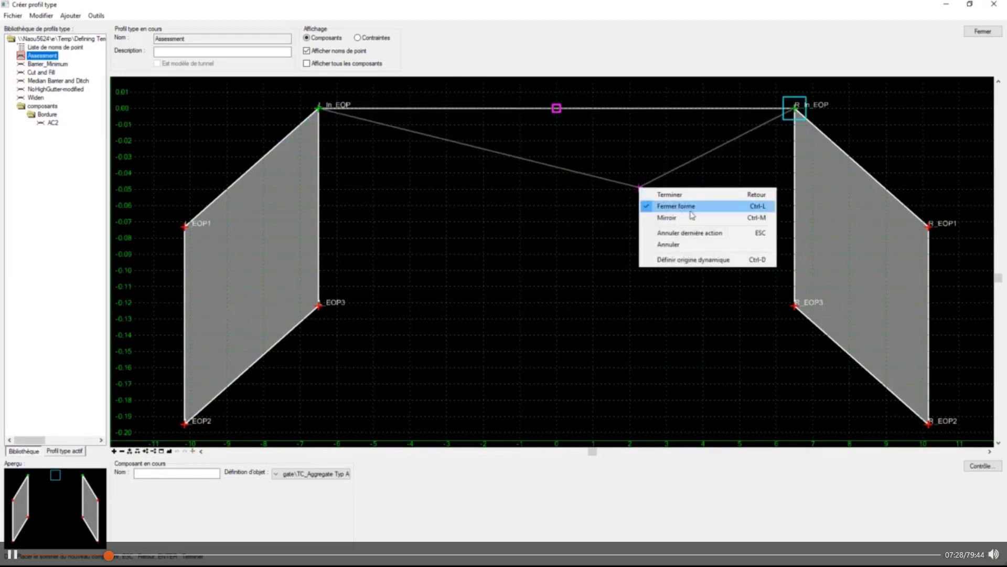
pyautogui.click(684, 208)
pyautogui.rightClick(666, 198)
pyautogui.click(674, 205)
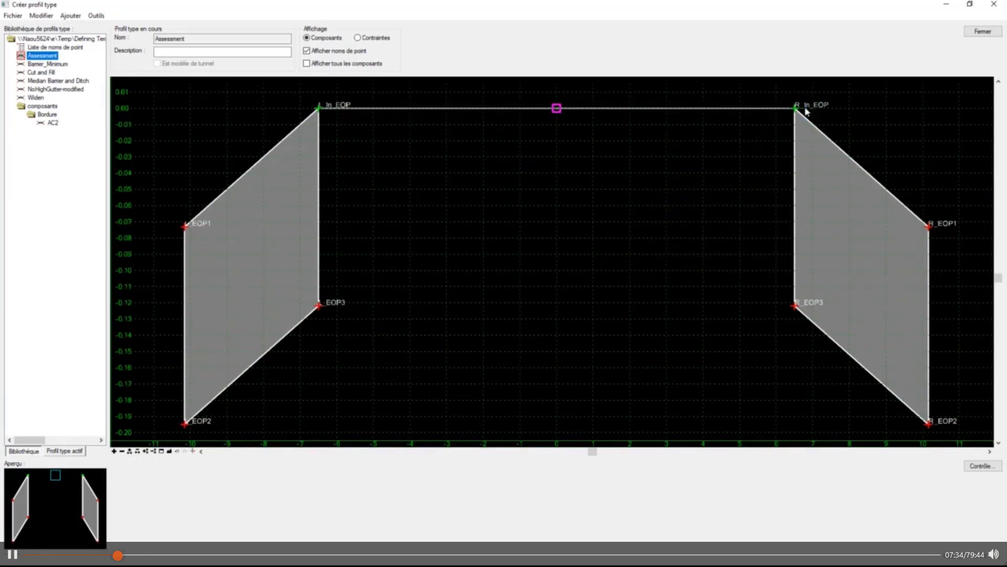
# Undo the component added between the two inner edge-of-pavement points
pyautogui.moveTo(797, 112)
pyautogui.click(41, 15)
pyautogui.click(48, 29)
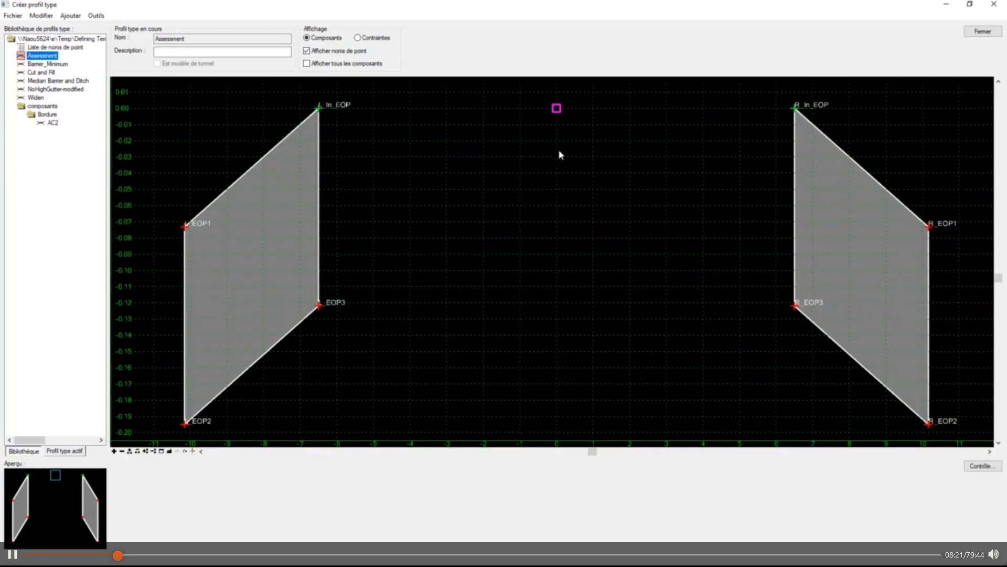
# Examine the point properties and constraints of R_EOP1 and R_In_EOP
pyautogui.moveTo(797, 111)
pyautogui.moveTo(929, 228)
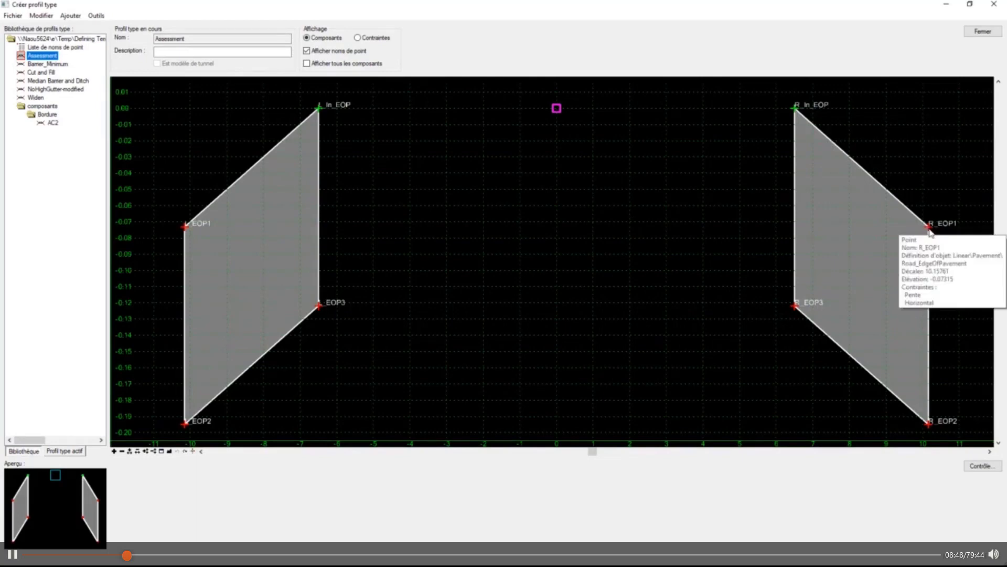
pyautogui.doubleClick(930, 231)
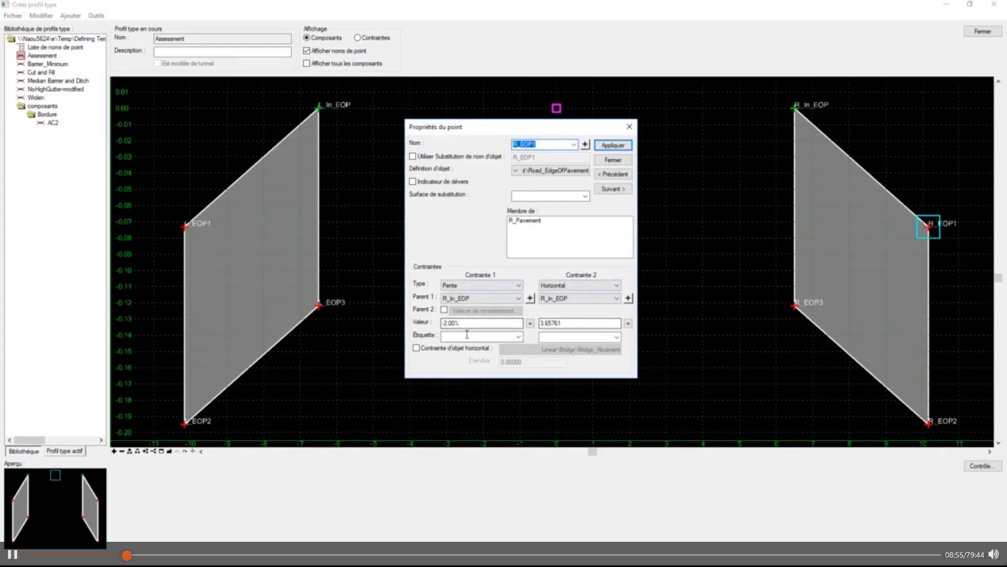
pyautogui.click(585, 146)
pyautogui.click(796, 108)
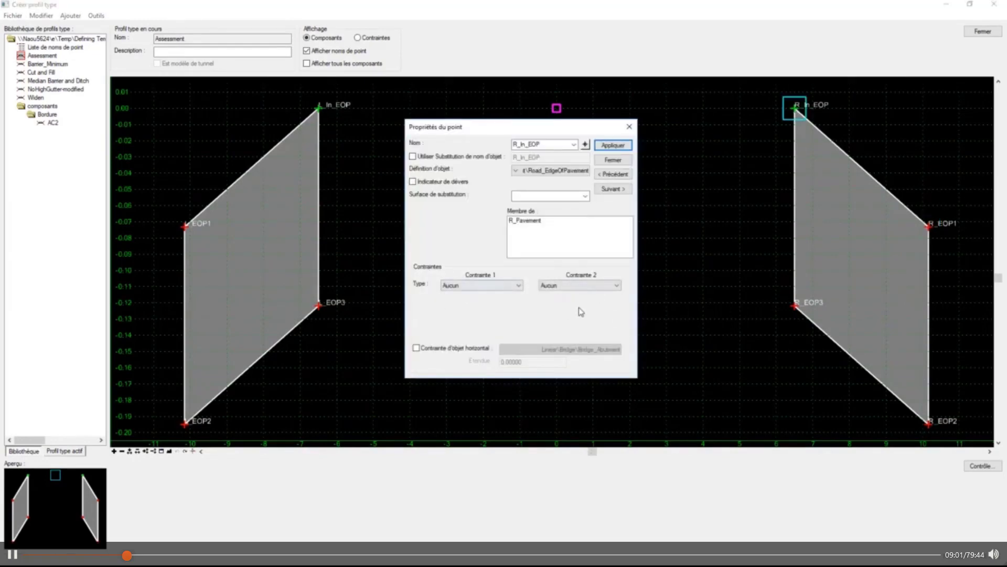
# Try giving R_In_EOP a horizontal constraint with L_In_EOP as its parent
pyautogui.click(491, 287)
pyautogui.click(493, 303)
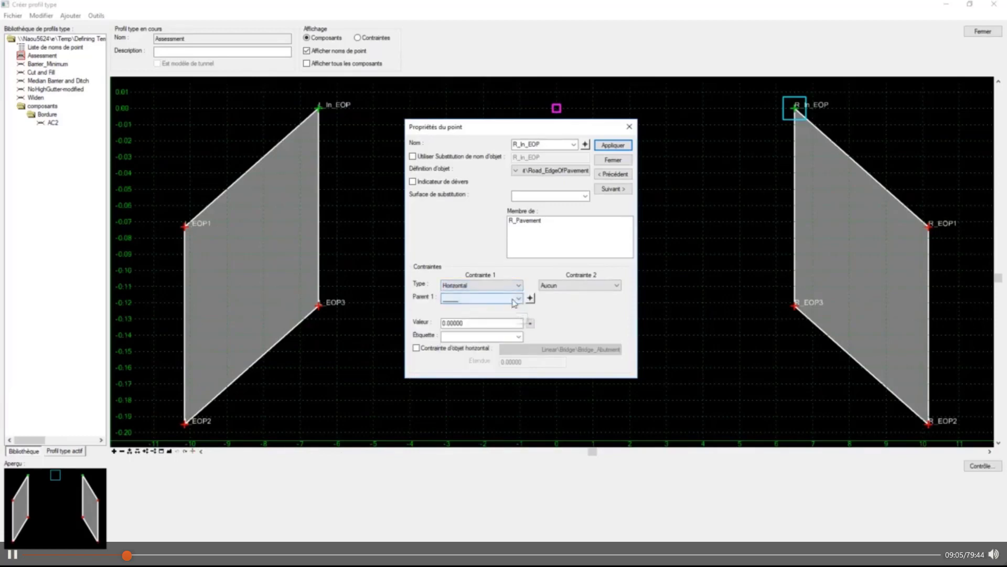
pyautogui.click(533, 299)
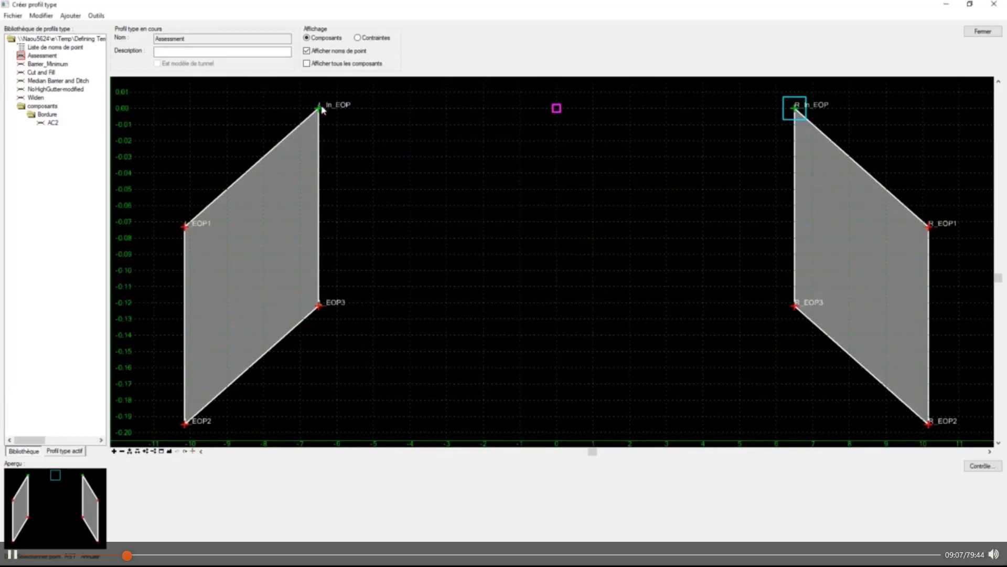
pyautogui.click(320, 107)
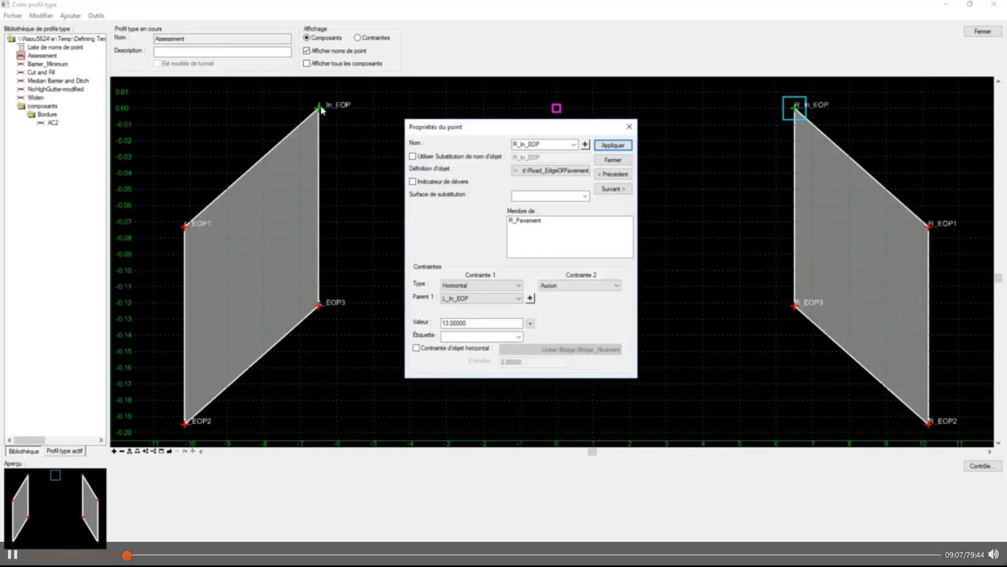
pyautogui.click(615, 143)
pyautogui.click(614, 159)
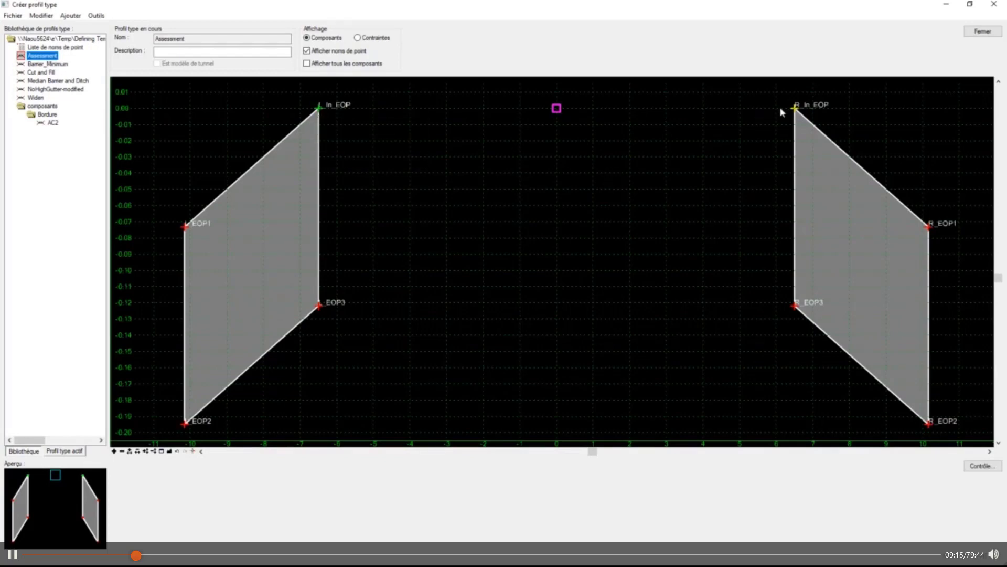
# Undo the horizontal constraint applied to R_In_EOP
pyautogui.moveTo(797, 113)
pyautogui.moveTo(933, 234)
pyautogui.click(39, 17)
pyautogui.click(50, 28)
pyautogui.click(795, 234)
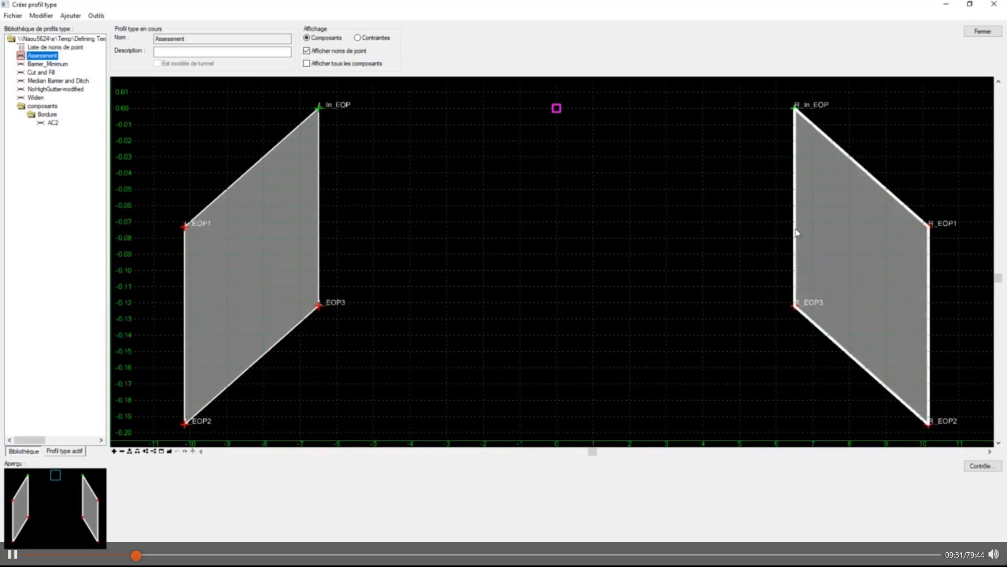
pyautogui.click(716, 237)
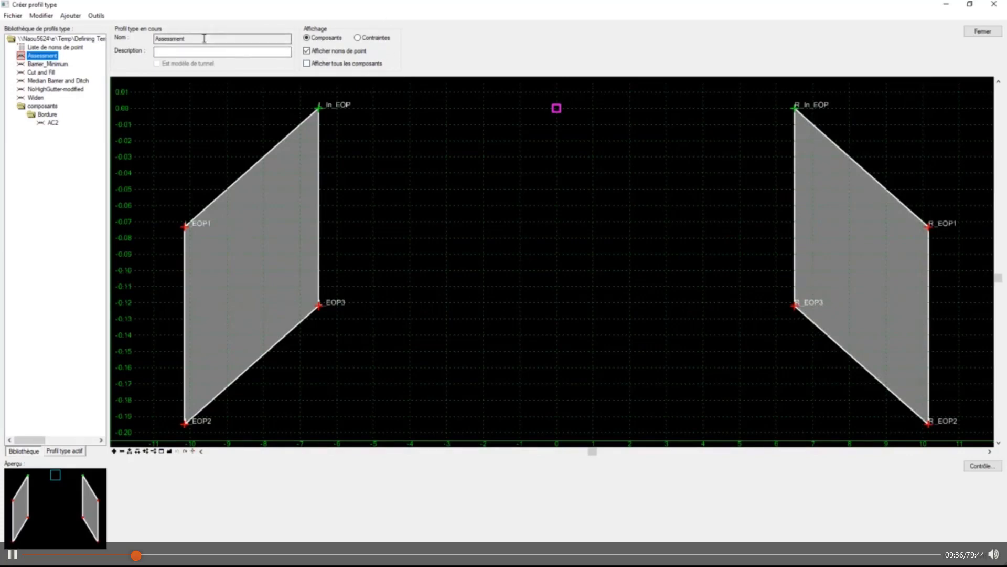
# Display the template's constraints instead of its components and examine those linking the right-hand pavement points
pyautogui.click(364, 38)
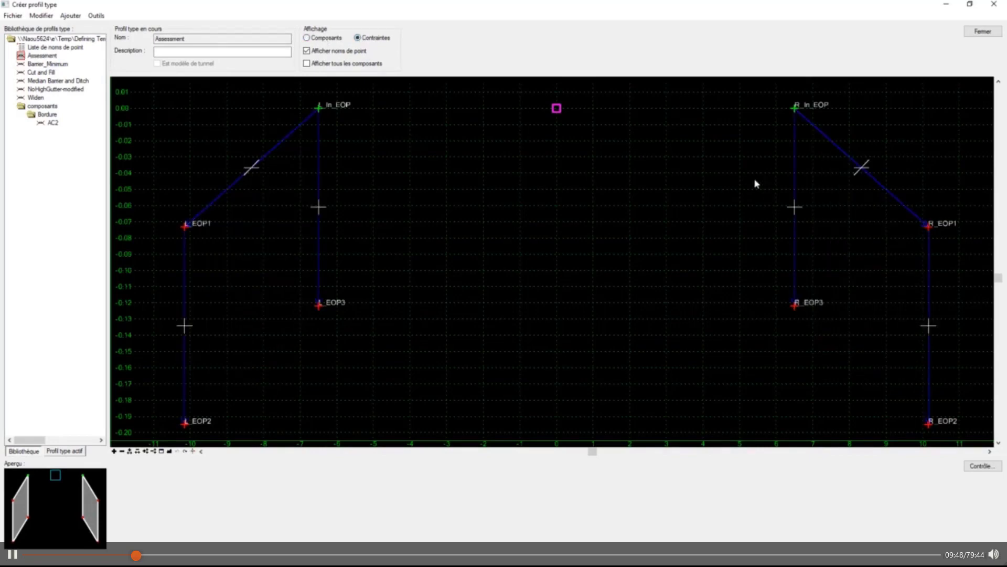
pyautogui.scroll(-1, 456, 268)
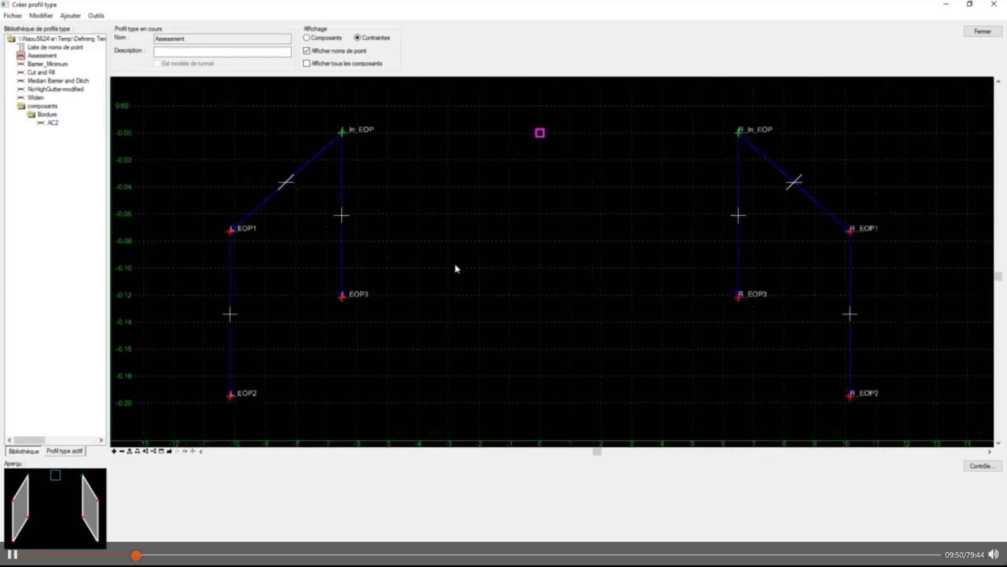
pyautogui.scroll(3, 789, 254)
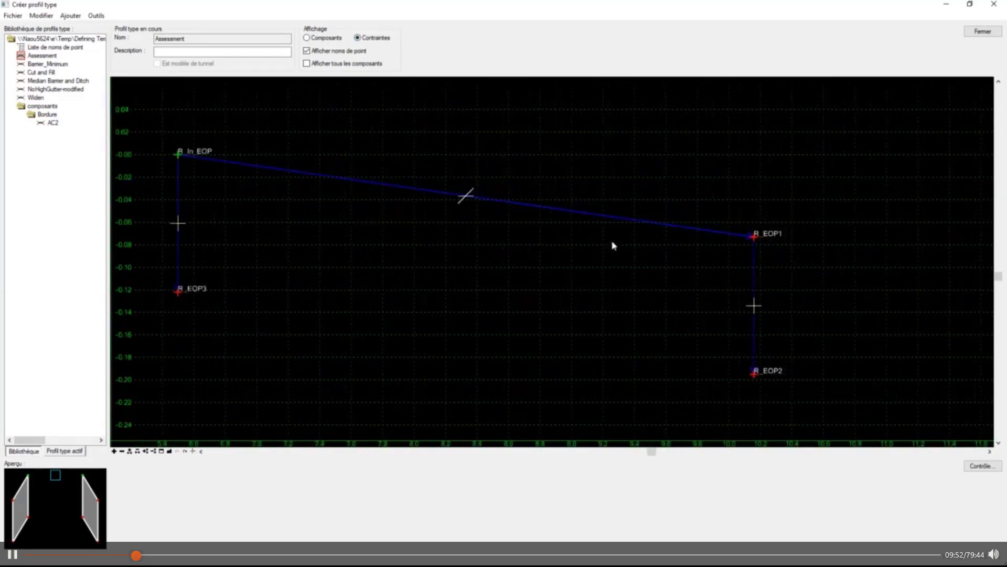
pyautogui.scroll(1, 178, 165)
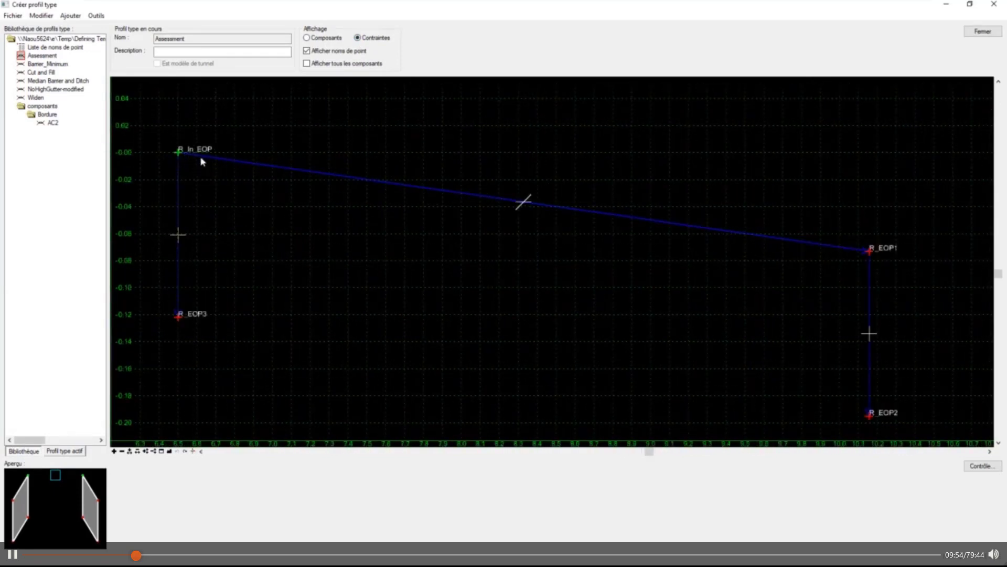
pyautogui.moveTo(180, 153)
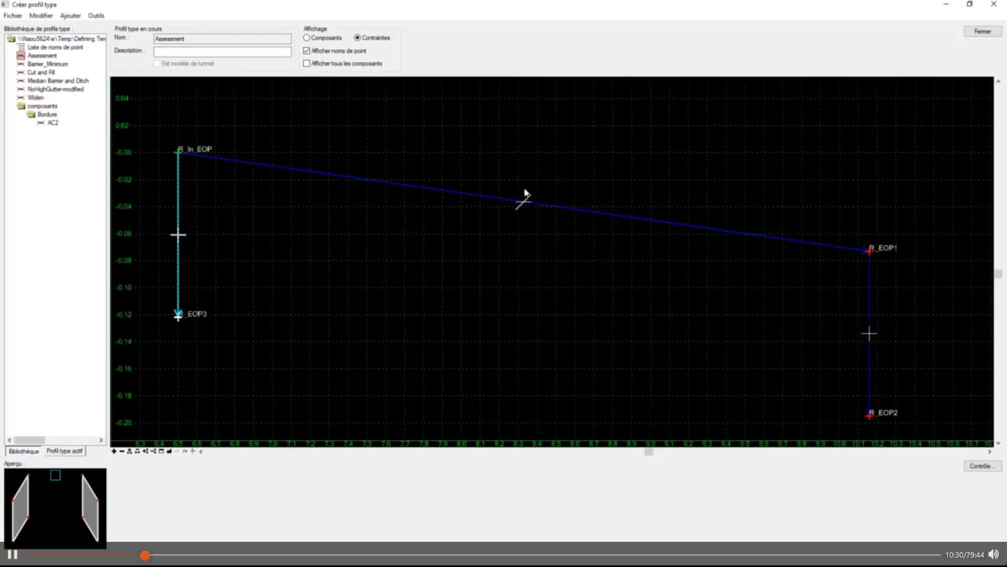
# Examine the constraint types, parents and values in the point properties of R_EOP1
pyautogui.click(868, 253)
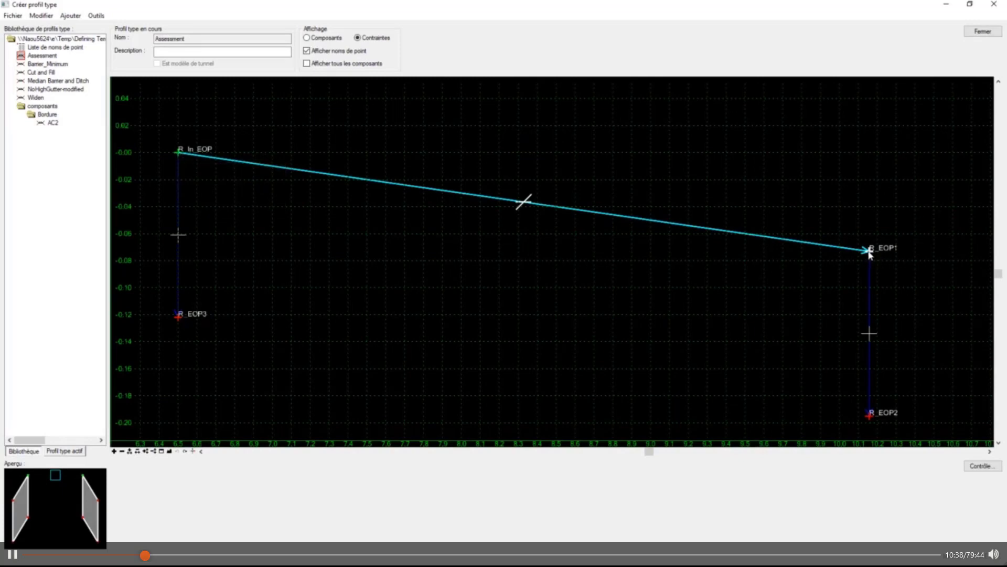
pyautogui.moveTo(870, 254)
pyautogui.doubleClick(869, 252)
pyautogui.click(580, 284)
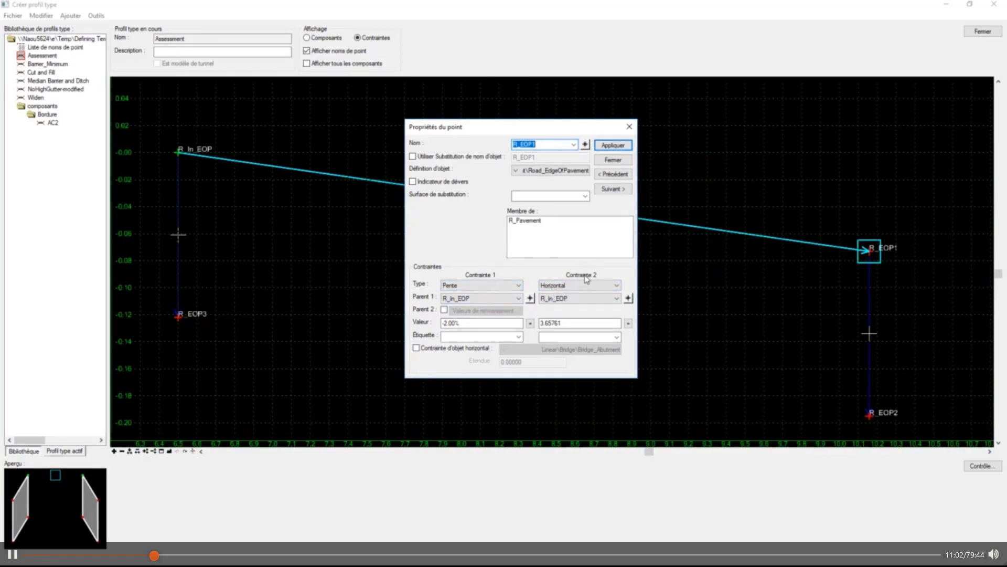
pyautogui.click(630, 127)
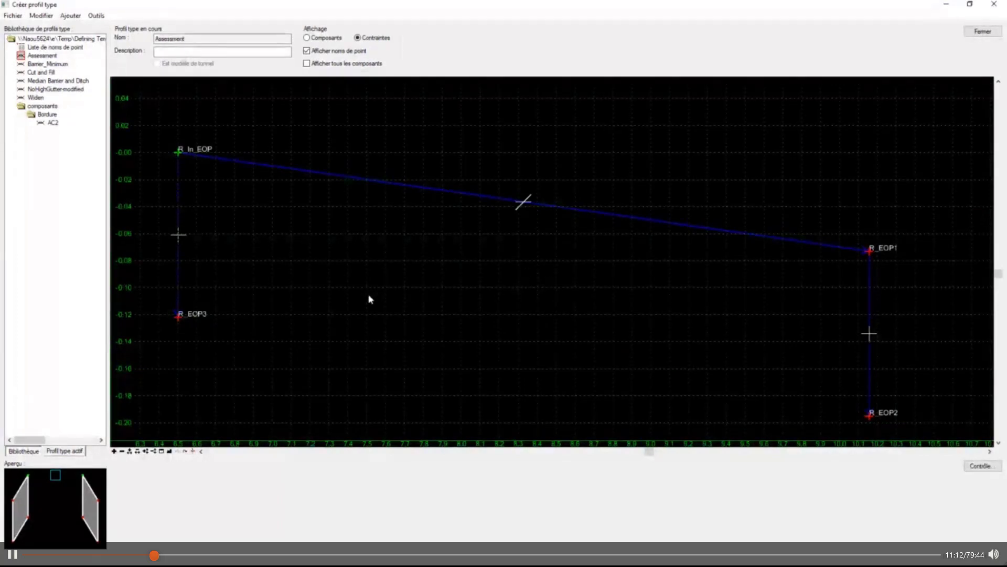
# Return the display to components and check the effect of hiding and showing the point names
pyautogui.scroll(-3, 507, 278)
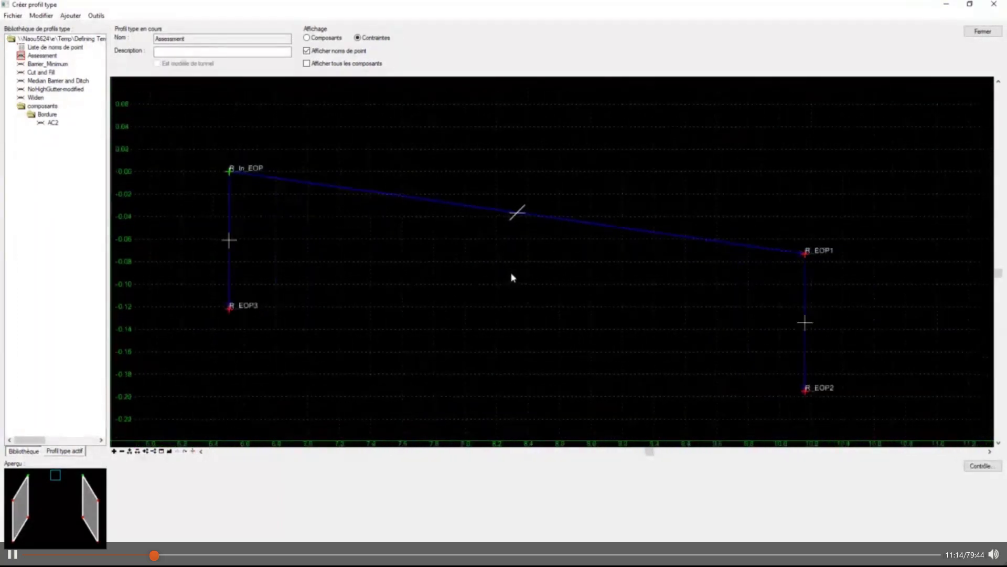
pyautogui.scroll(-5, 513, 277)
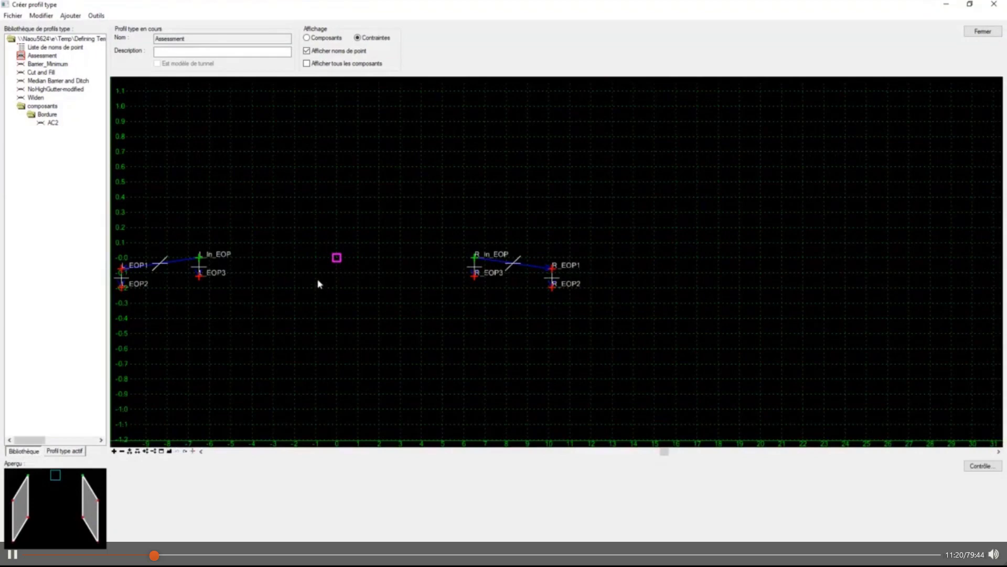
pyautogui.scroll(-8, 319, 283)
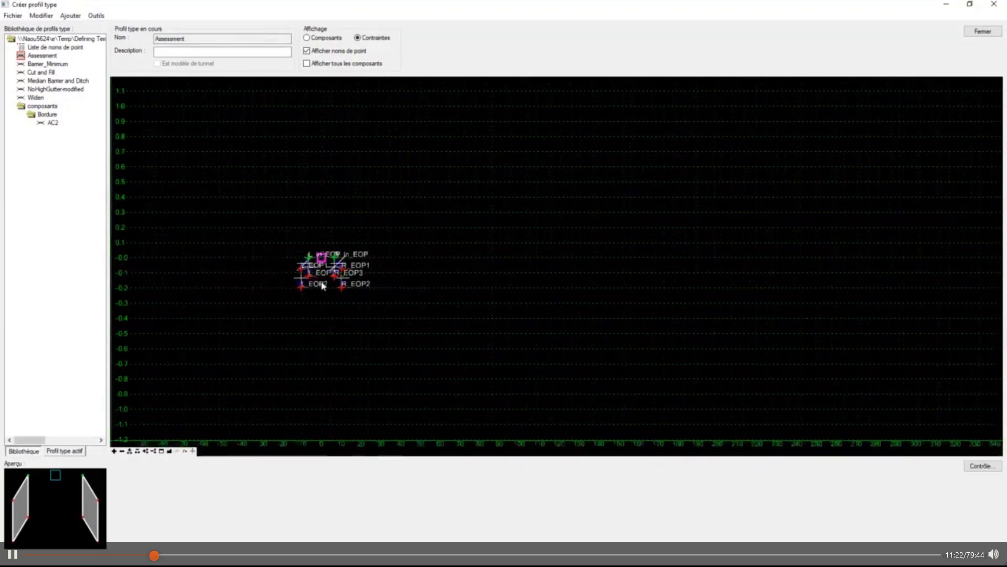
pyautogui.scroll(10, 323, 280)
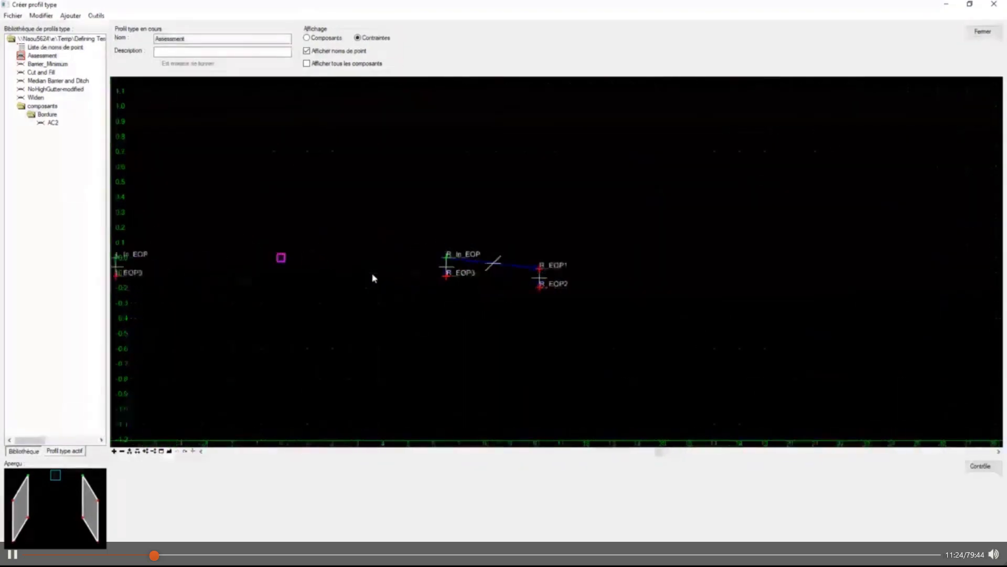
pyautogui.click(306, 37)
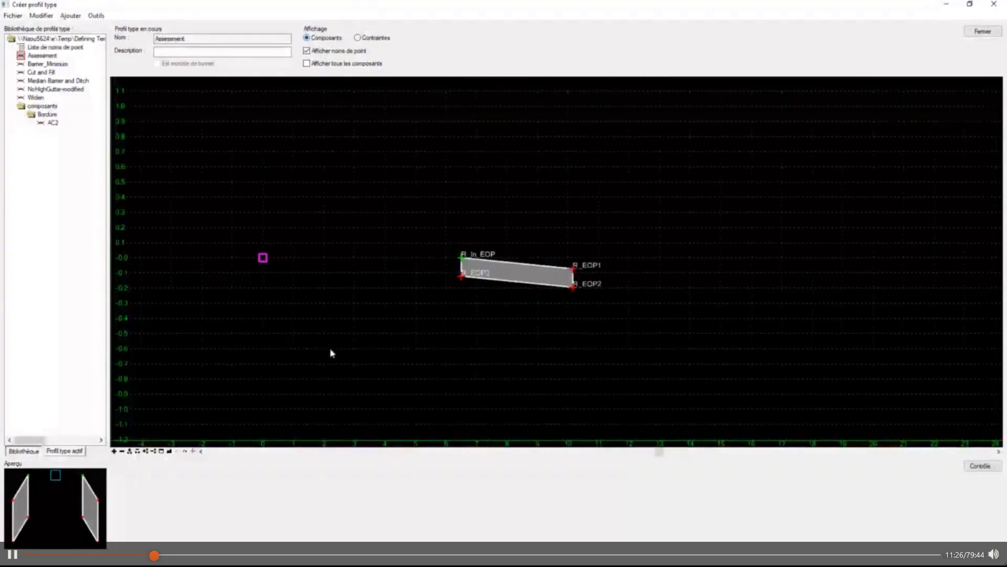
pyautogui.click(312, 52)
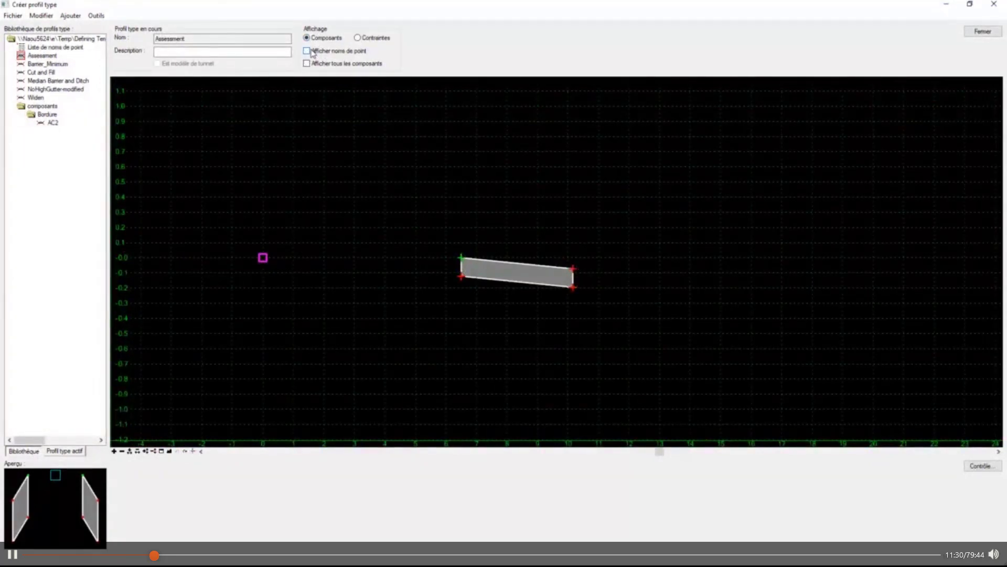
pyautogui.click(312, 52)
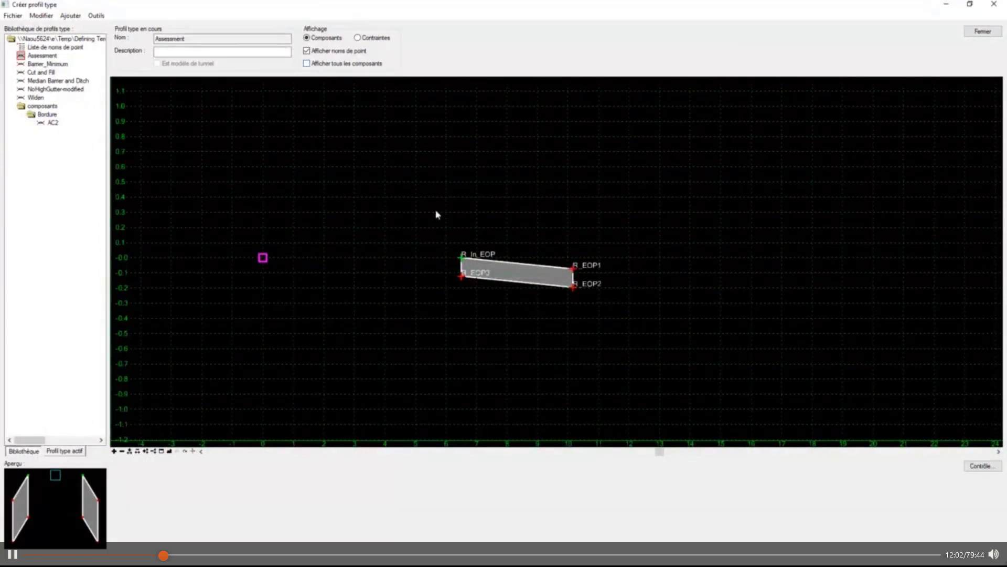
pyautogui.rightClick(436, 239)
pyautogui.click(391, 229)
# Create a new template named Pavement Slab at the root of the template library
pyautogui.click(61, 40)
pyautogui.rightClick(60, 40)
pyautogui.moveTo(158, 45)
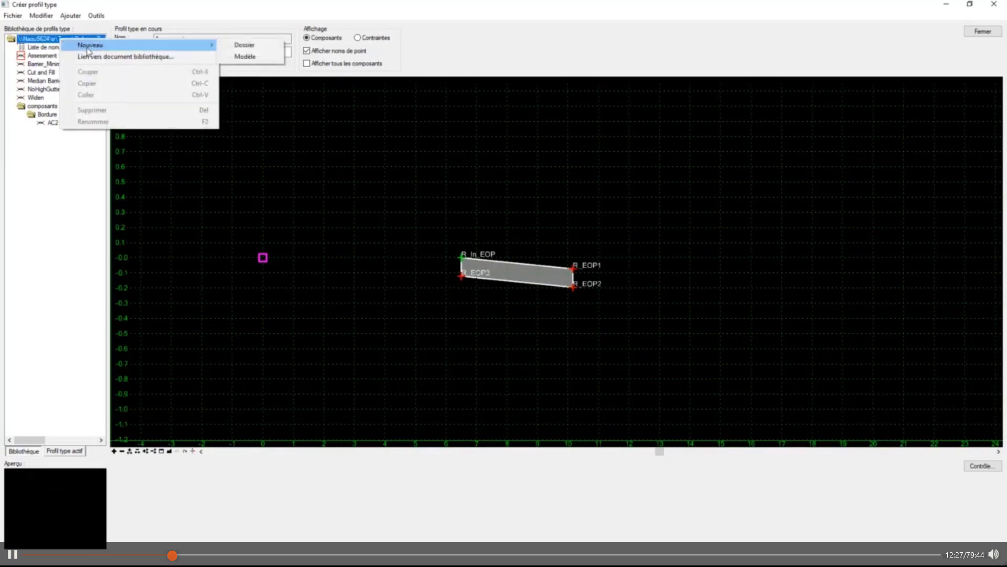
pyautogui.click(246, 56)
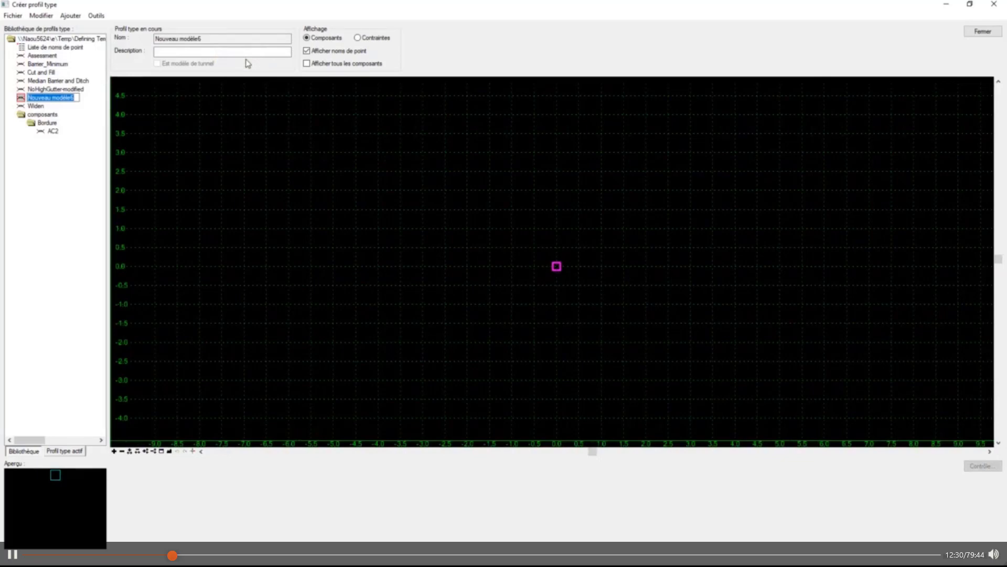
pyautogui.write('Pavement Slab')
pyautogui.click(248, 64)
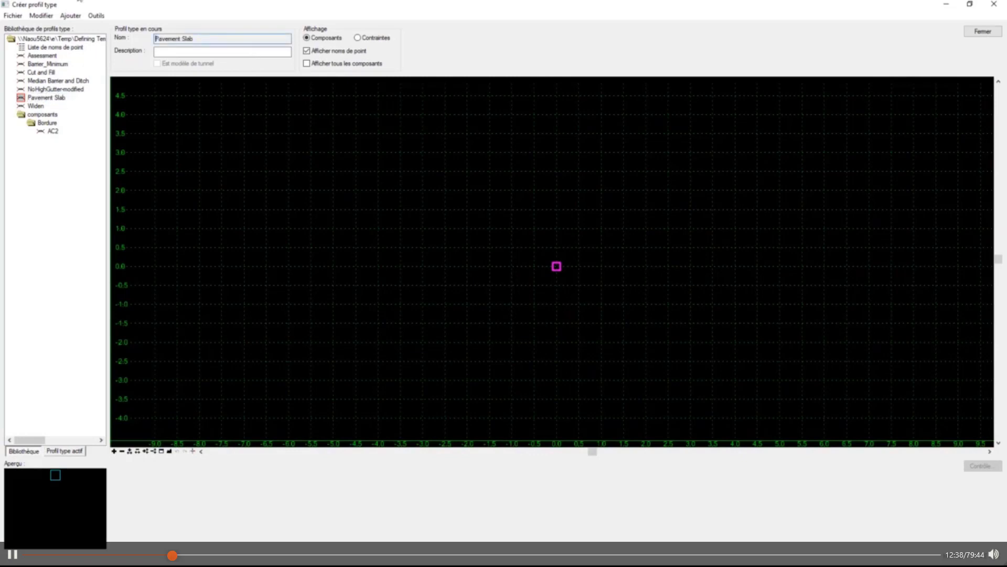
# Open the dynamic settings for the Pavement Slab template and browse the predefined point names
pyautogui.click(56, 98)
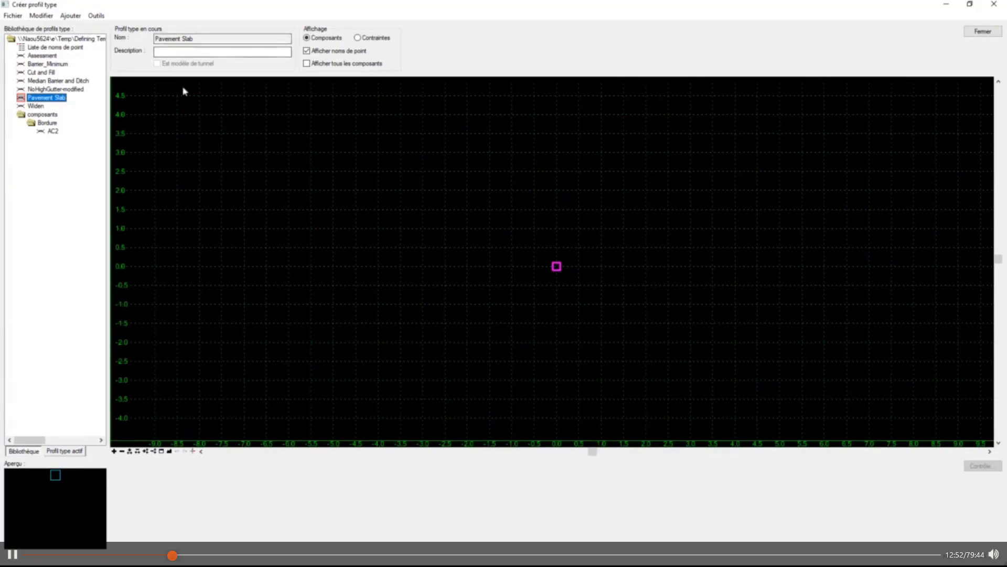
pyautogui.click(95, 17)
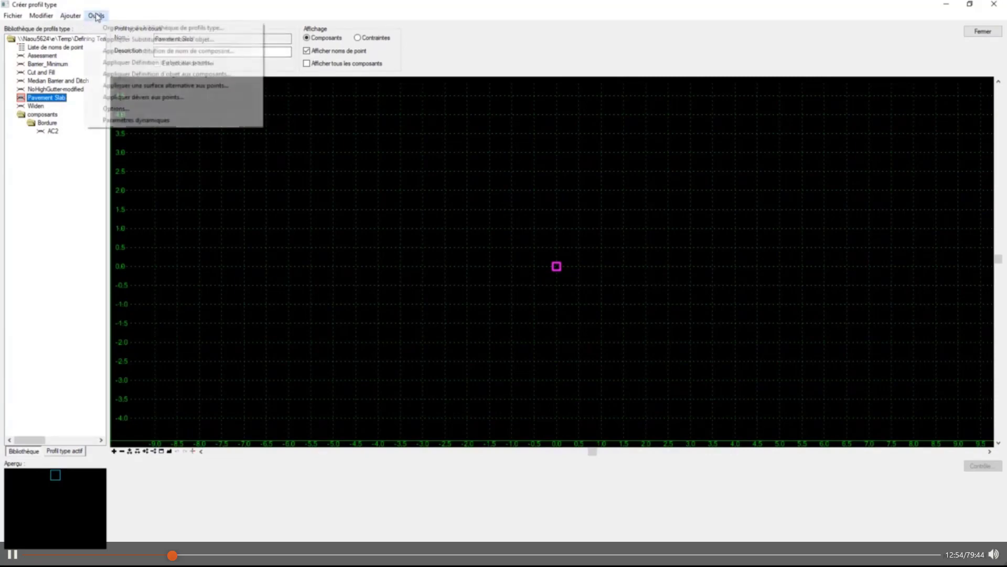
pyautogui.click(142, 124)
pyautogui.moveTo(320, 143); pyautogui.dragTo(269, 86)
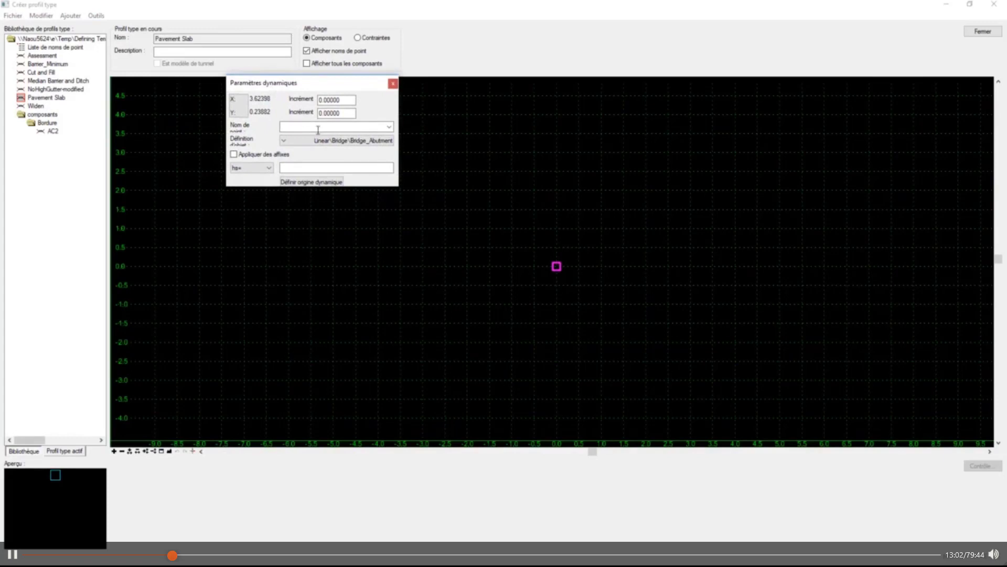
pyautogui.click(388, 127)
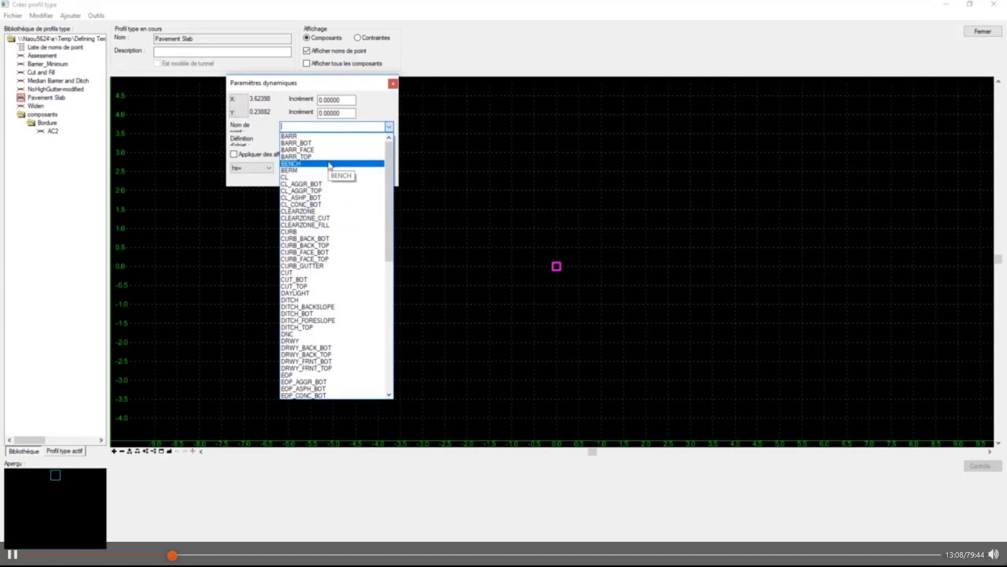
pyautogui.scroll(-2, 333, 168)
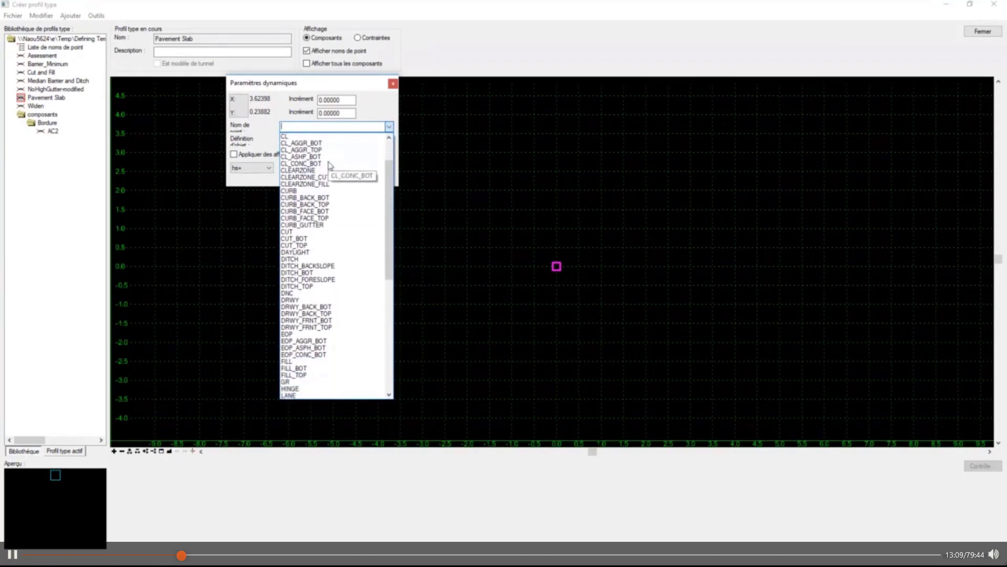
# Try the custom point name "zerzer" in the dynamic settings
pyautogui.click(294, 127)
pyautogui.write('zerzer')
pyautogui.moveTo(309, 126); pyautogui.dragTo(250, 127)
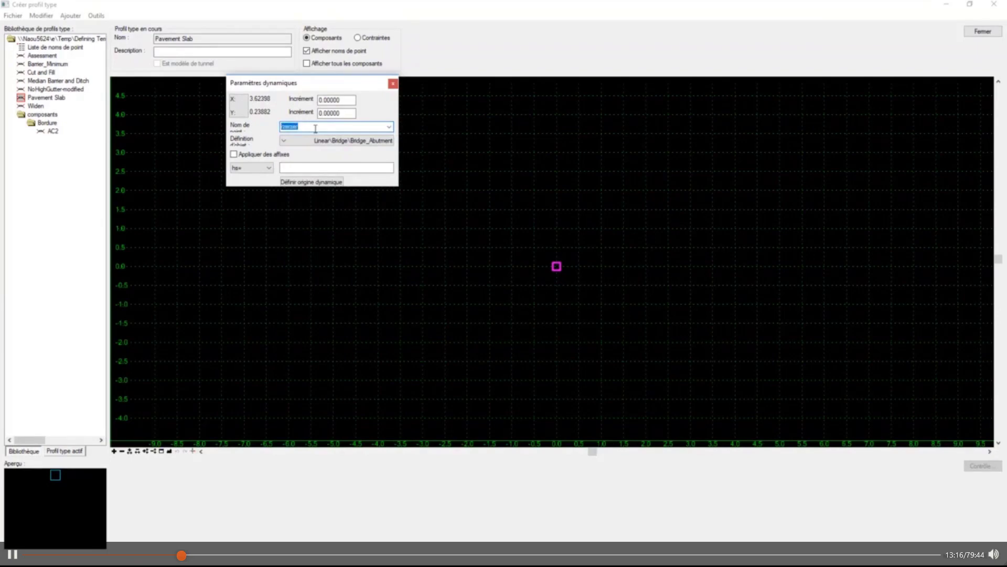
# Set the dynamic point name to HINGE, choosing the predefined entry so that its feature definition is applied
pyautogui.write('HINGE')
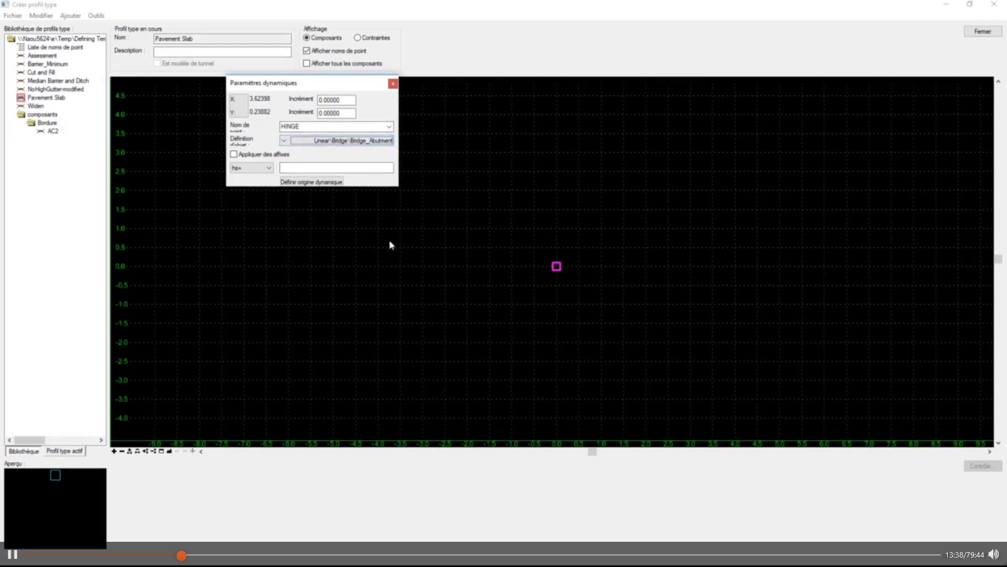
pyautogui.click(389, 127)
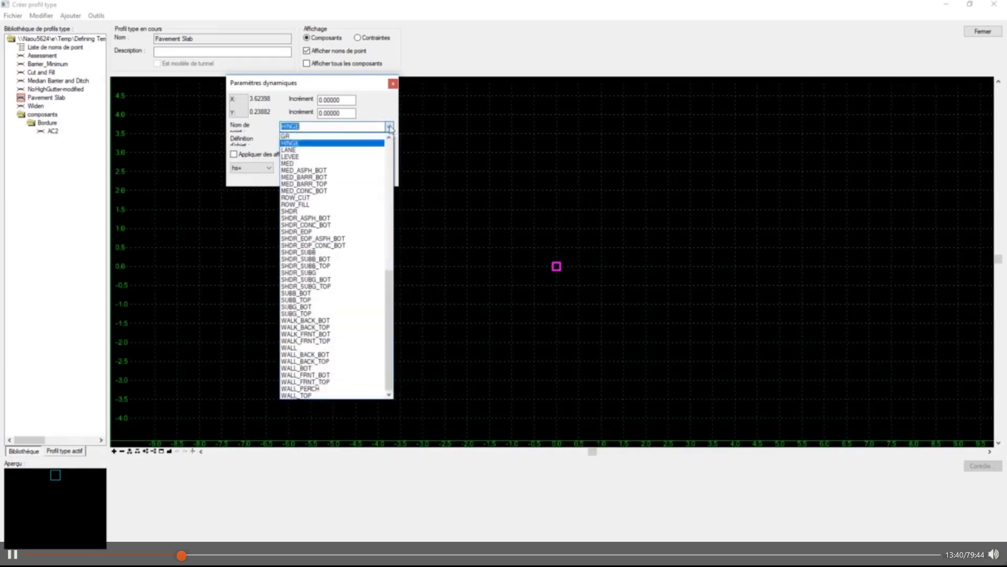
pyautogui.click(325, 142)
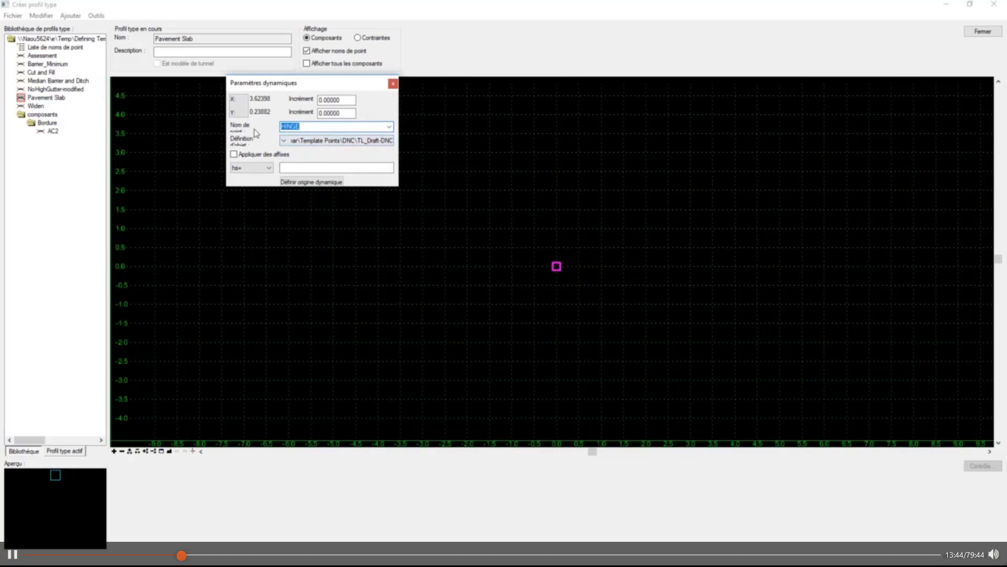
pyautogui.click(389, 127)
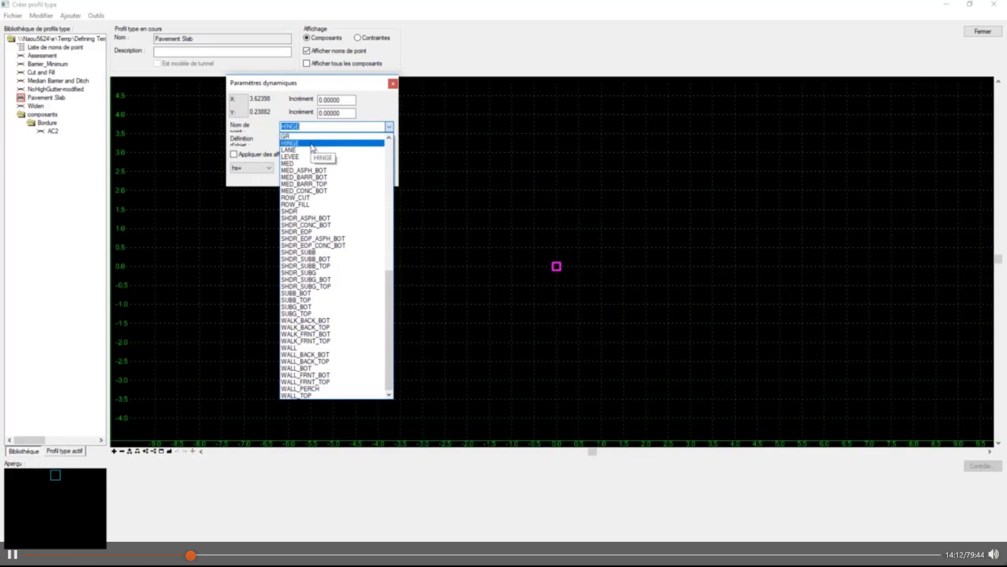
pyautogui.click(313, 143)
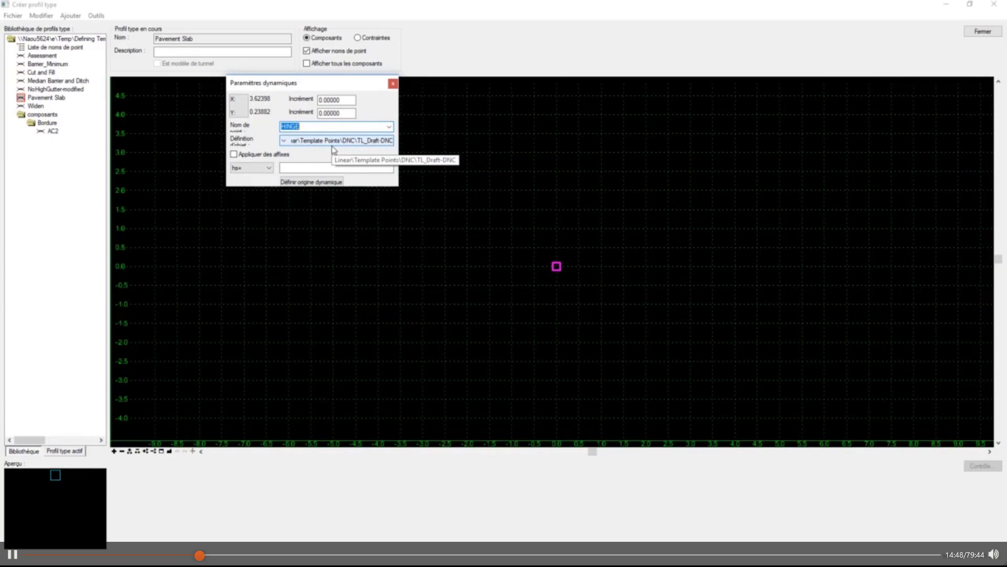
# Enable affixes for point names and set the template options' suffixes to _G for the left and _D for the right
pyautogui.click(234, 155)
pyautogui.click(234, 155)
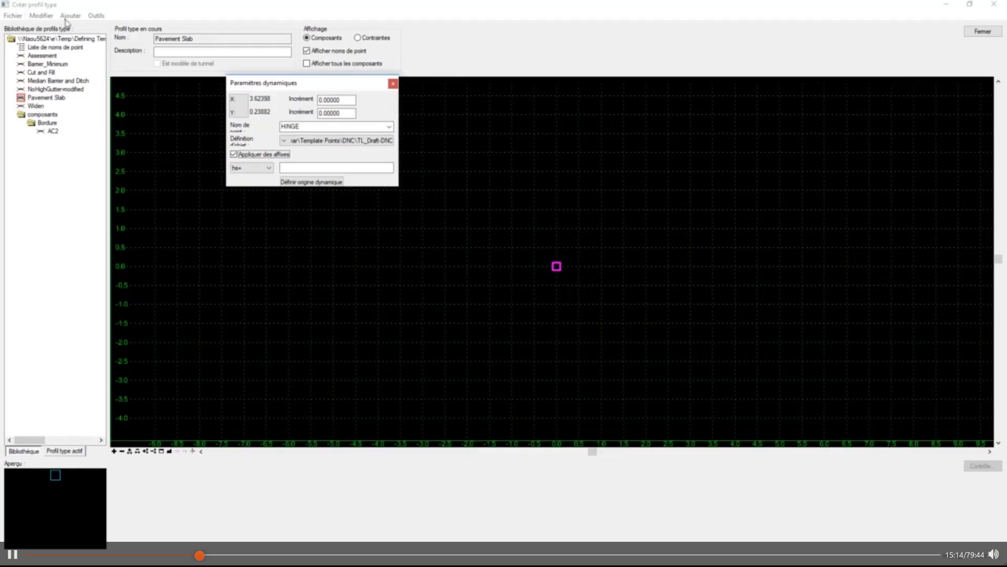
pyautogui.click(96, 16)
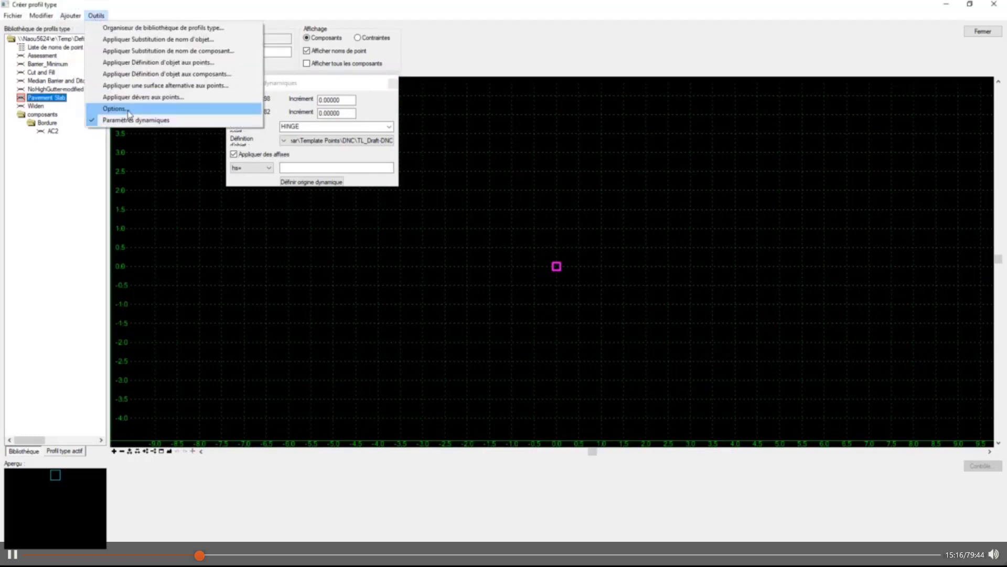
pyautogui.click(128, 109)
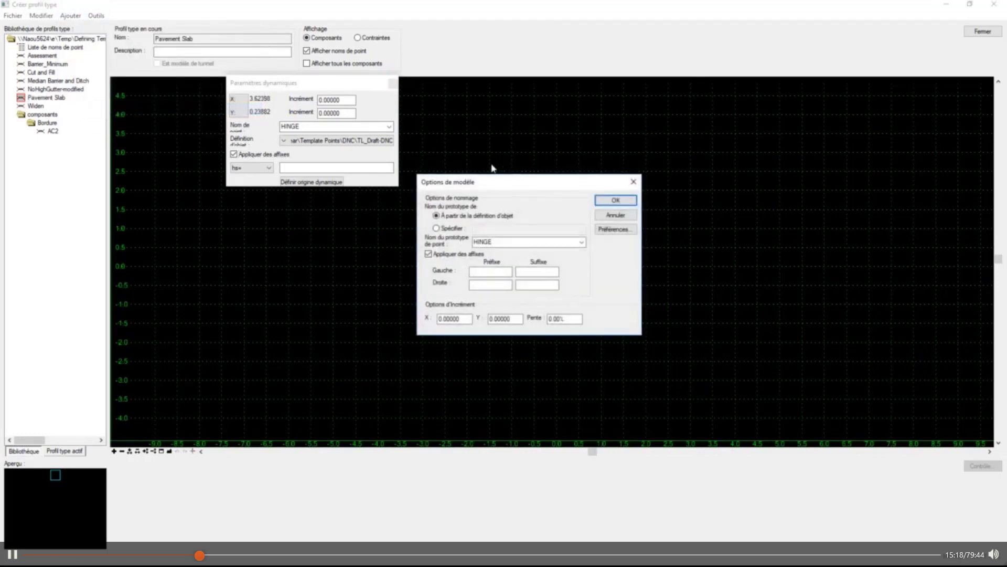
pyautogui.moveTo(492, 184); pyautogui.dragTo(244, 215)
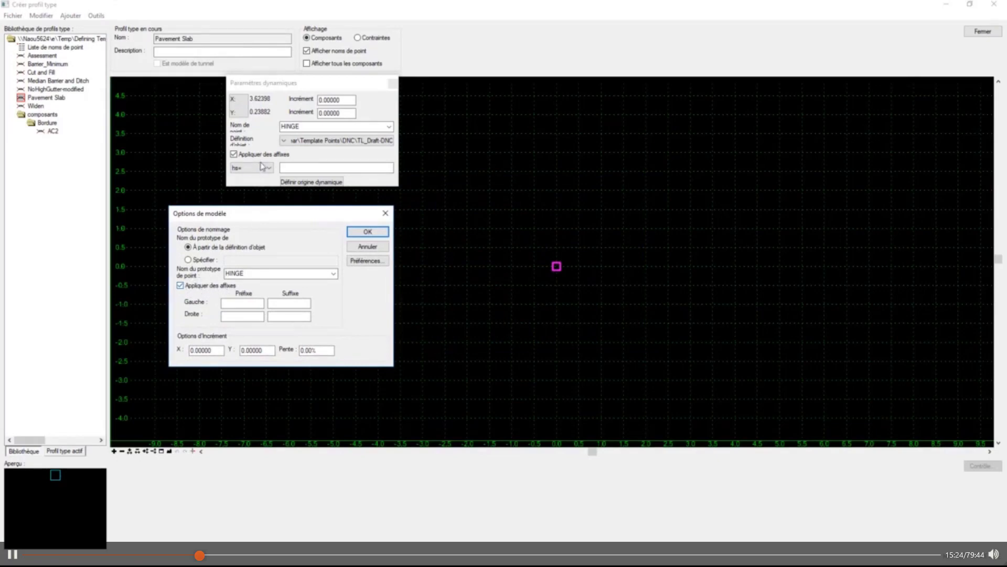
pyautogui.click(300, 304)
pyautogui.write('_G')
pyautogui.press('Tab')
pyautogui.write('_D')
pyautogui.press('Tab')
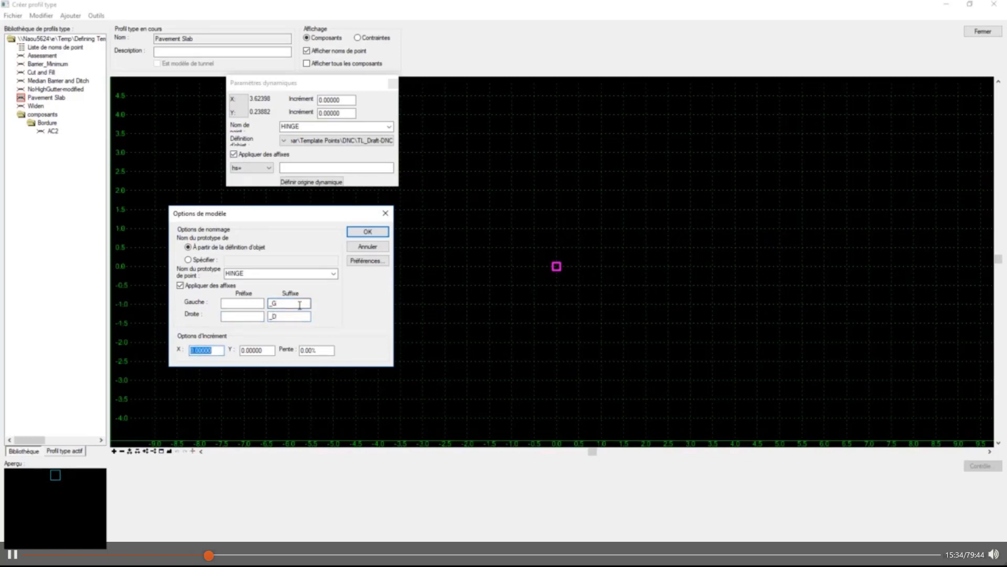
pyautogui.click(361, 233)
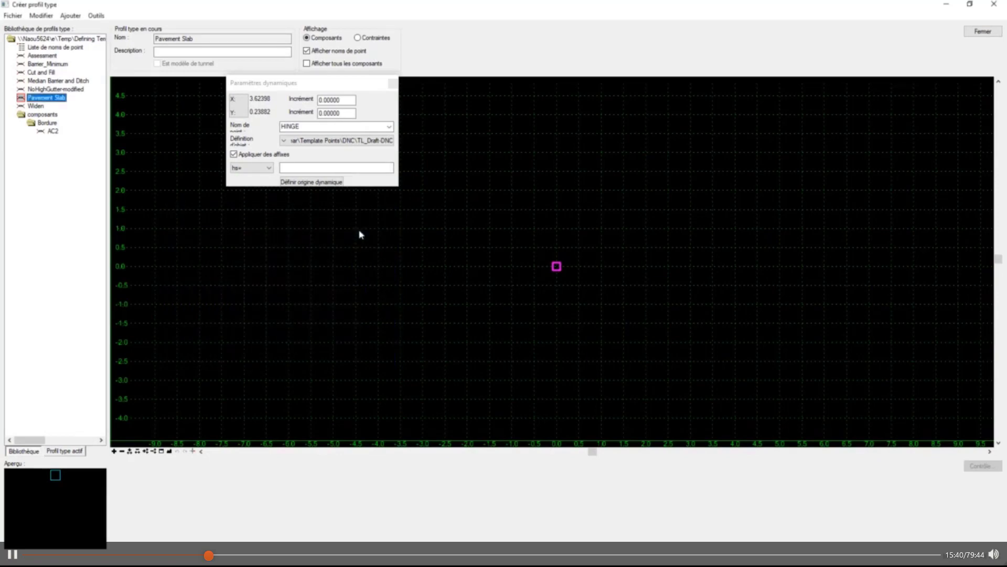
# Set the X and Y increments in the dynamic settings to 0.05
pyautogui.click(315, 105)
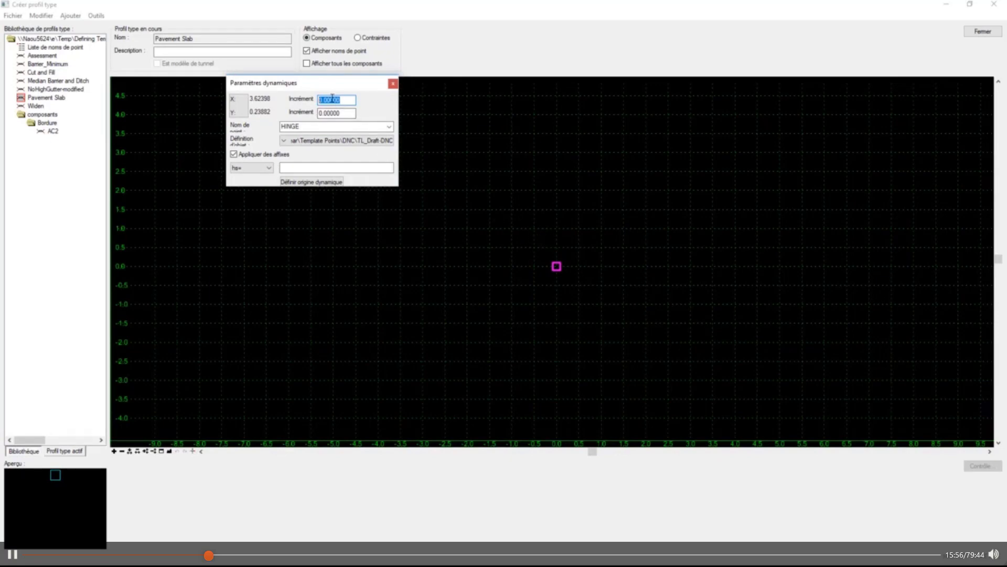
pyautogui.write('0.05')
pyautogui.press('Tab')
pyautogui.write('0.5')
pyautogui.press('Tab')
pyautogui.click(327, 110)
pyautogui.write('0')
pyautogui.press('Tab')
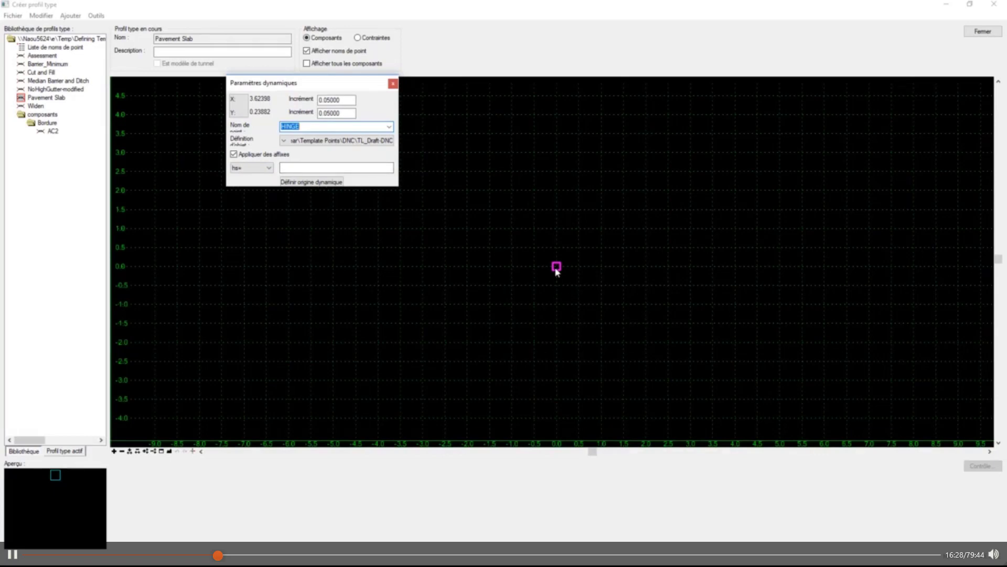
pyautogui.click(269, 168)
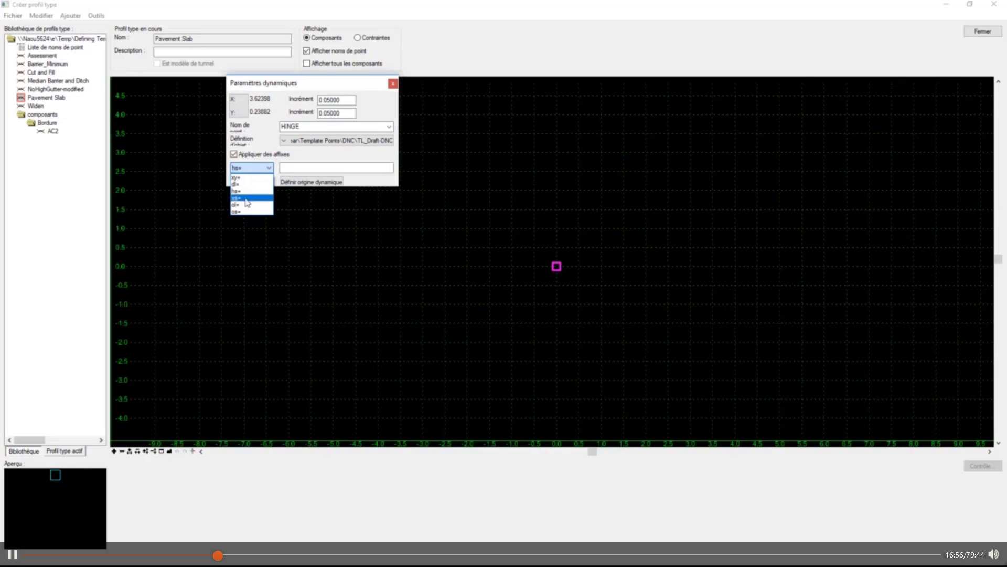
pyautogui.click(300, 165)
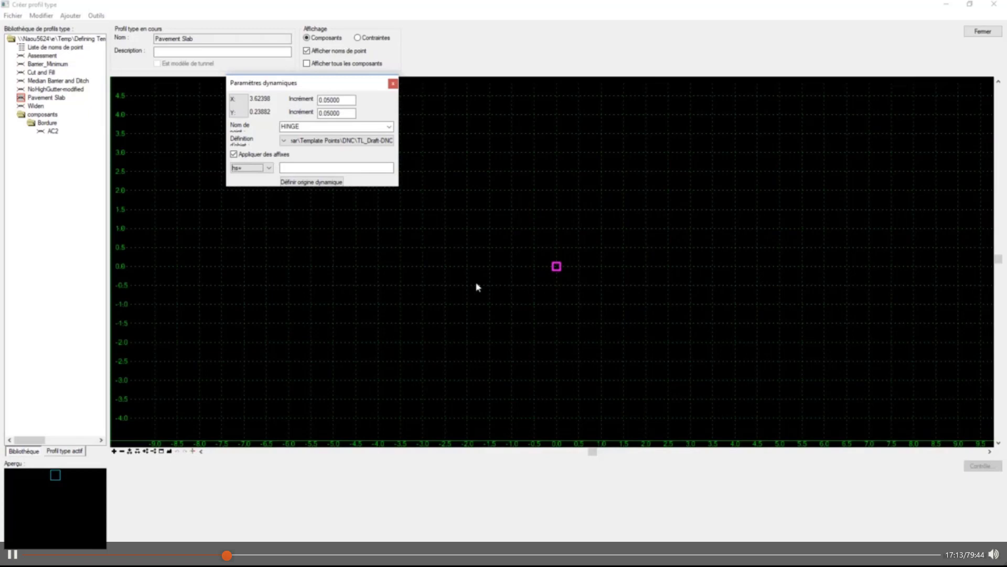
# Start a new simple component for the template and name it Pavement Top
pyautogui.rightClick(373, 284)
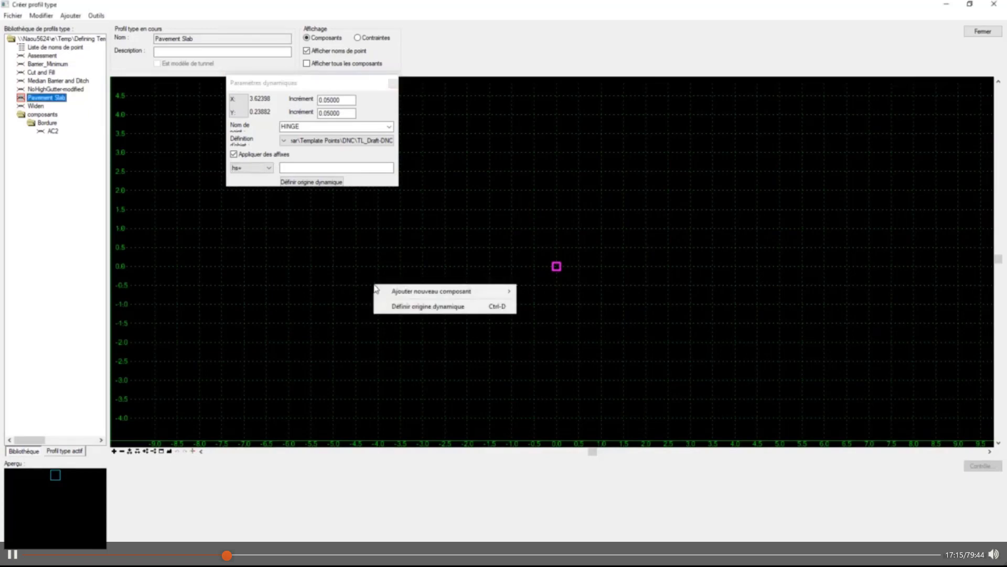
pyautogui.moveTo(424, 295)
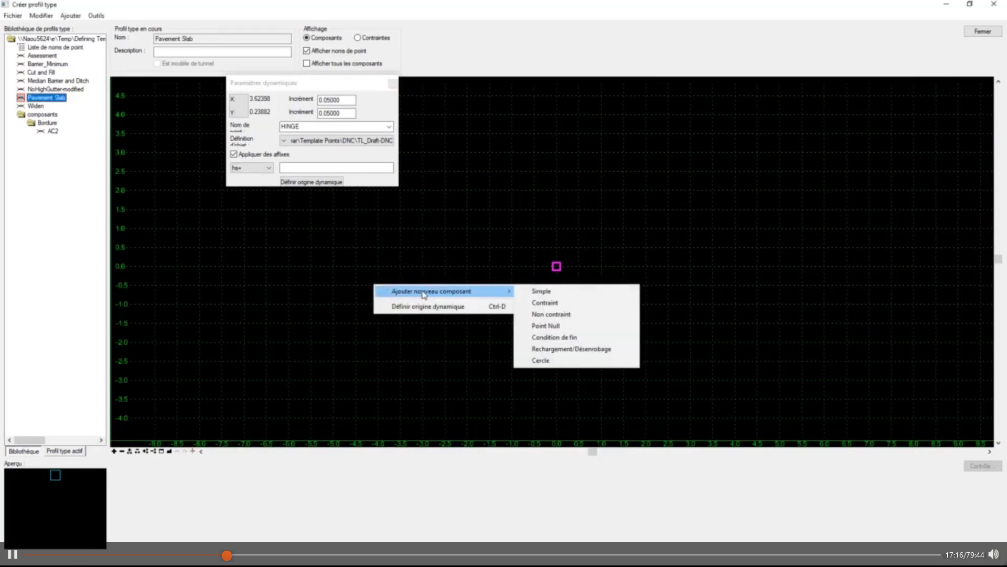
pyautogui.click(546, 292)
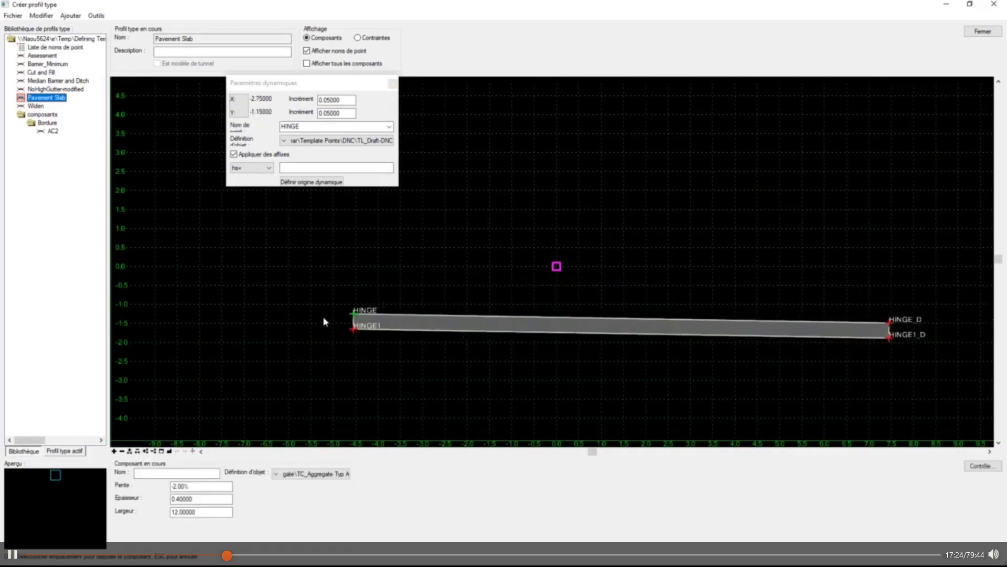
pyautogui.scroll(-1, 337, 320)
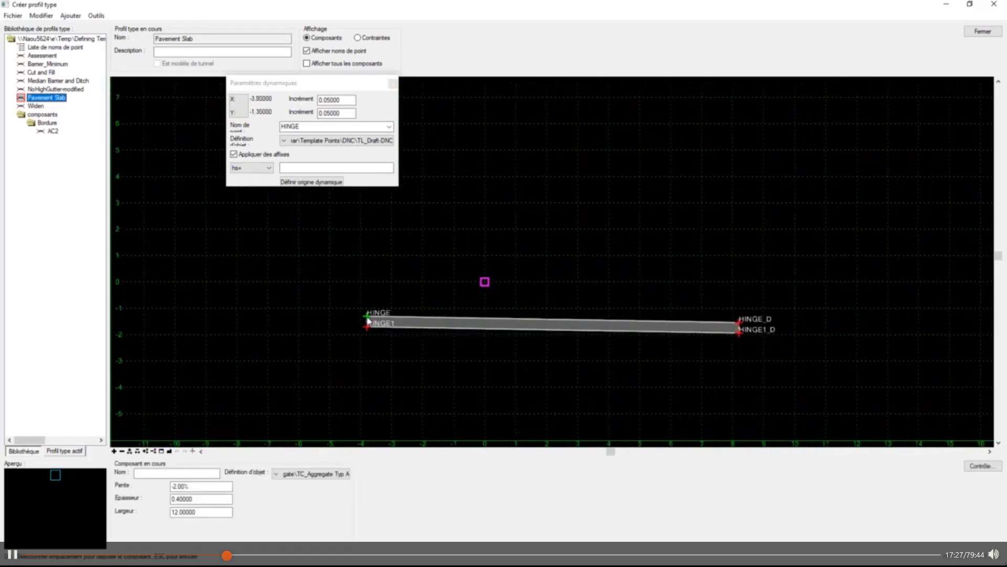
pyautogui.scroll(1, 367, 321)
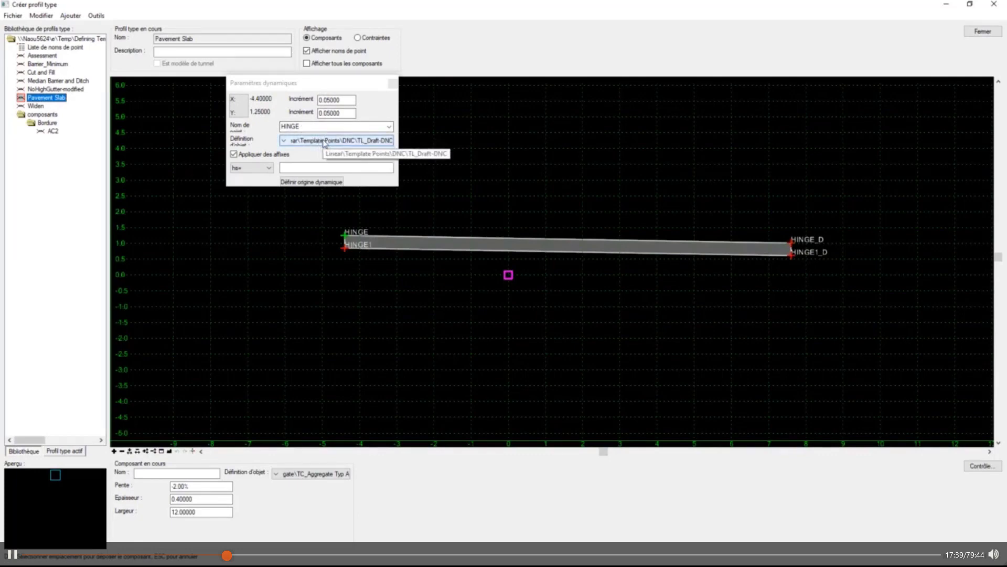
pyautogui.click(356, 140)
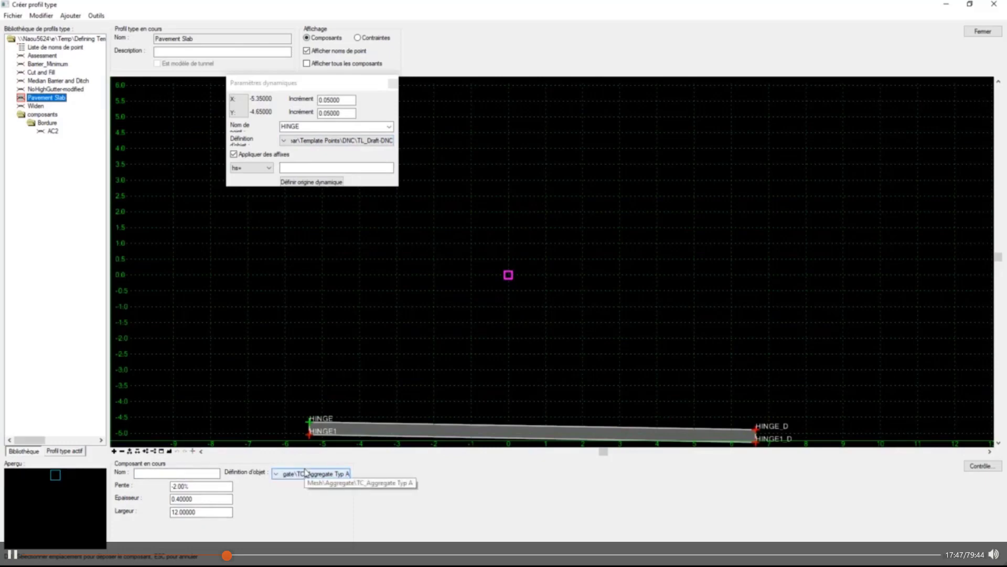
pyautogui.click(170, 473)
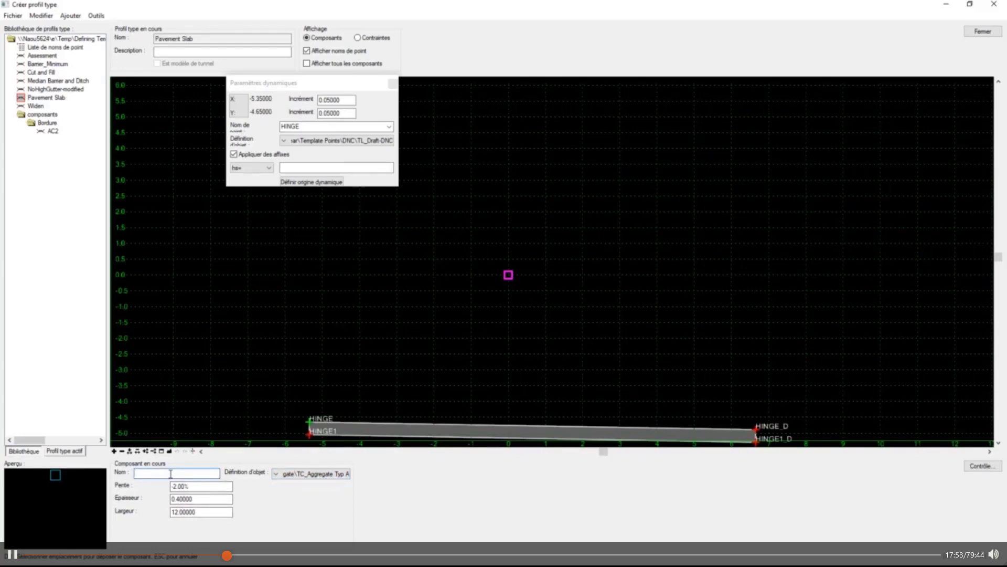
pyautogui.write('Pavement Slab')
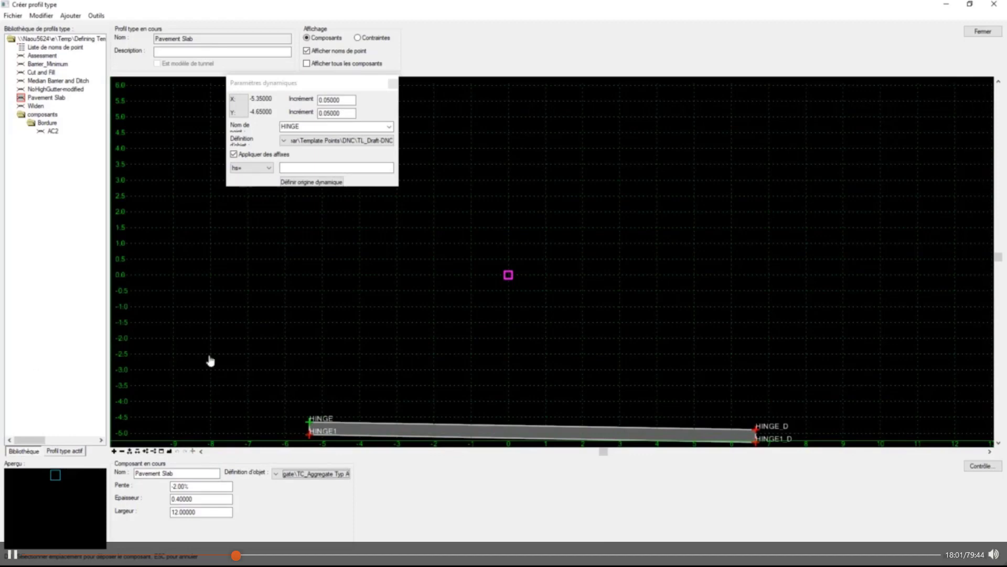
pyautogui.press('Tab')
pyautogui.doubleClick(171, 472)
pyautogui.write('Top')
pyautogui.press('Return')
pyautogui.press('Tab')
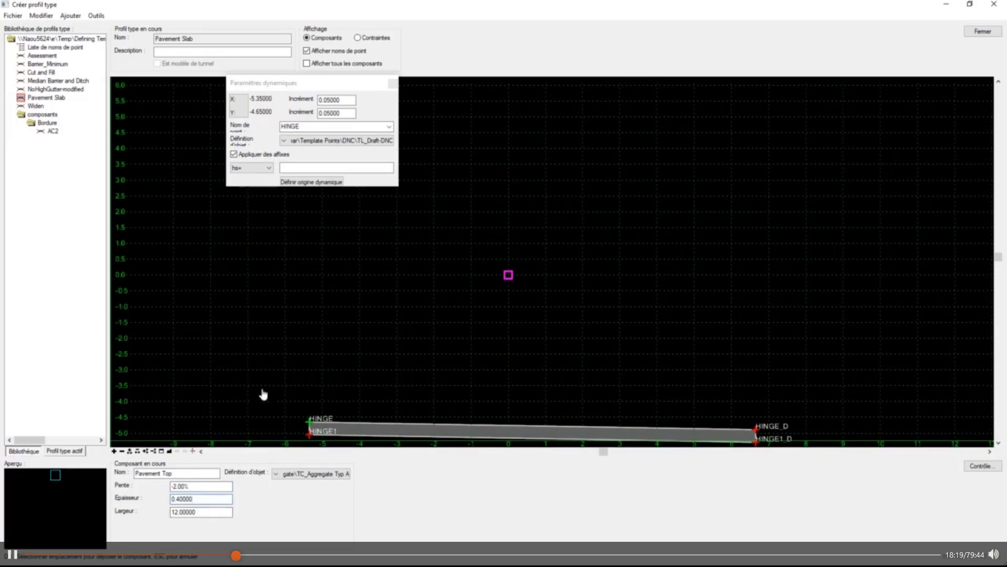
# Set the component's thickness to 0.15 and its width to 3.6
pyautogui.moveTo(202, 497); pyautogui.dragTo(141, 497)
pyautogui.press('BackSpace')
pyautogui.press('Tab')
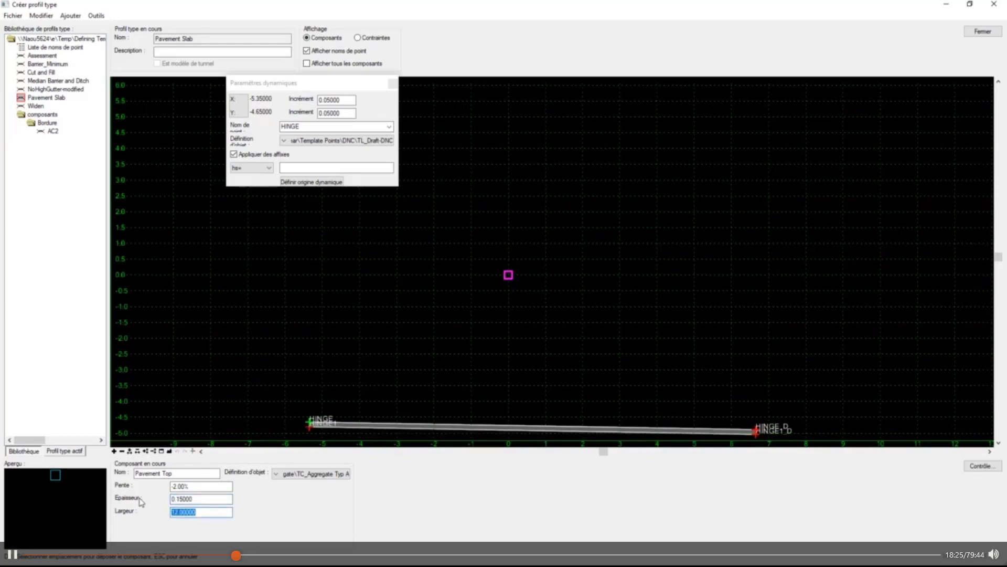
pyautogui.write('3.6')
pyautogui.press('Tab')
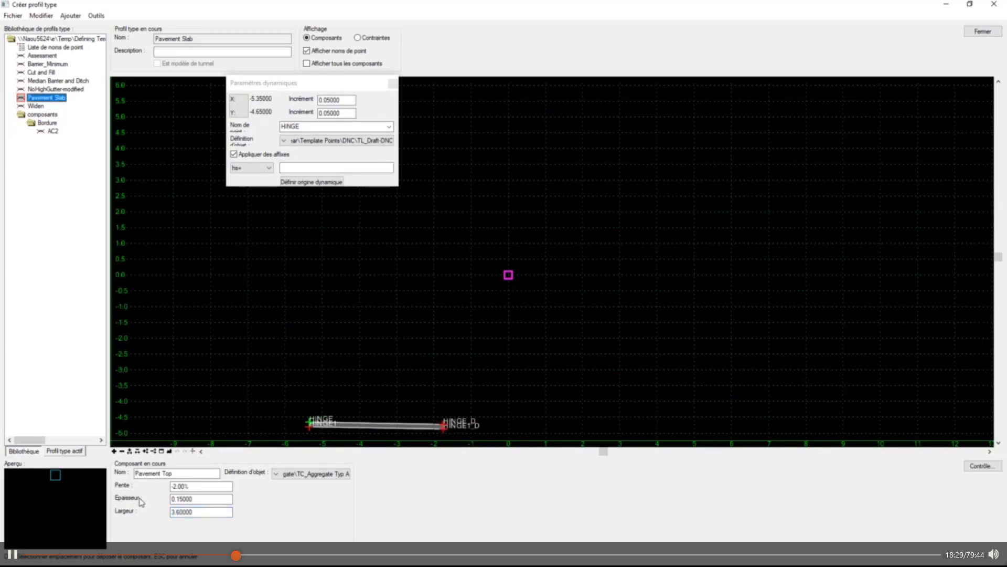
# Place the Pavement Top component just below and to the right of the template origin, at about X 0.25, Y -0.15
pyautogui.scroll(5, 509, 286)
pyautogui.scroll(4, 519, 239)
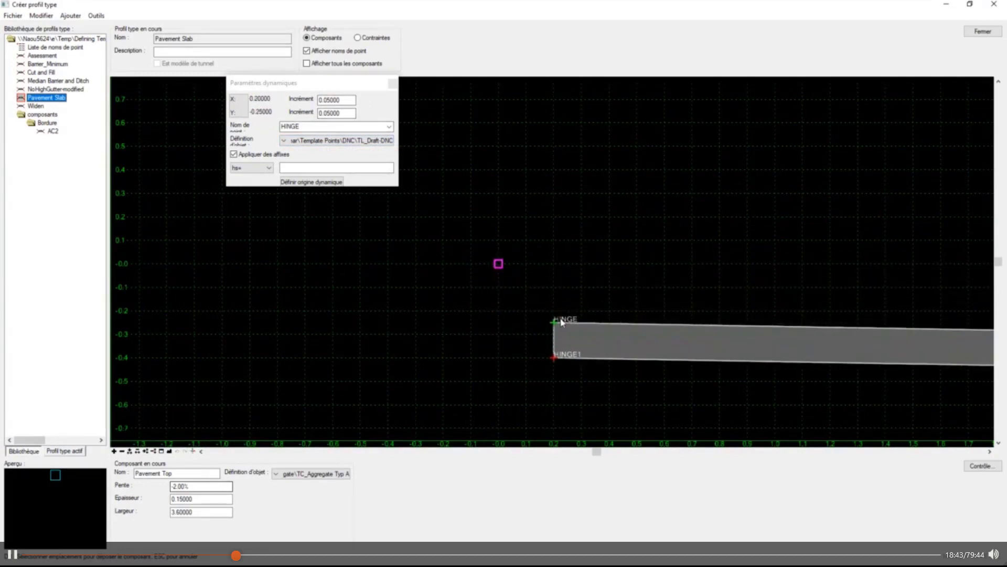
pyautogui.click(566, 299)
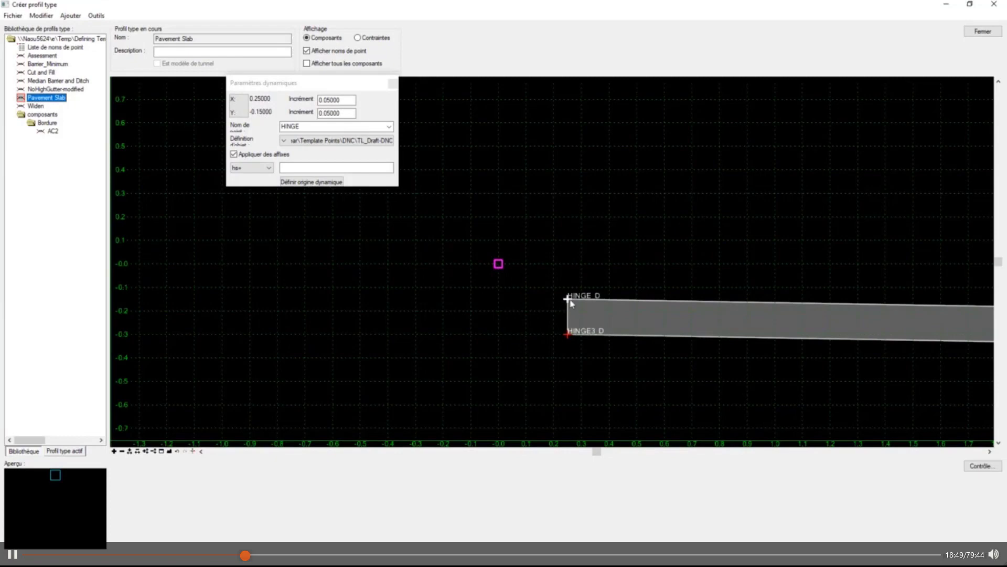
# Move the template origin to the slab's upper-left point and close the dynamic settings
pyautogui.moveTo(570, 300)
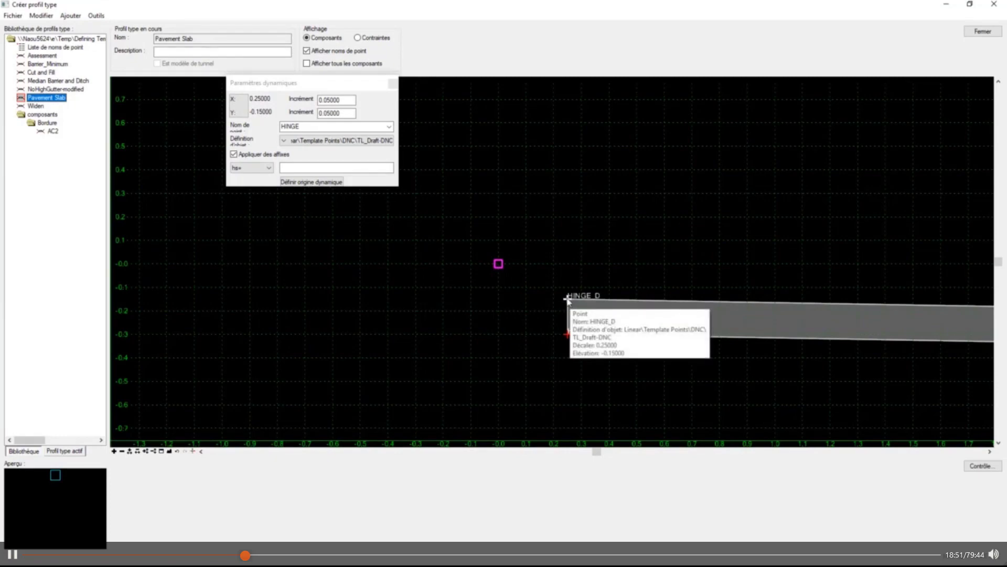
pyautogui.rightClick(568, 301)
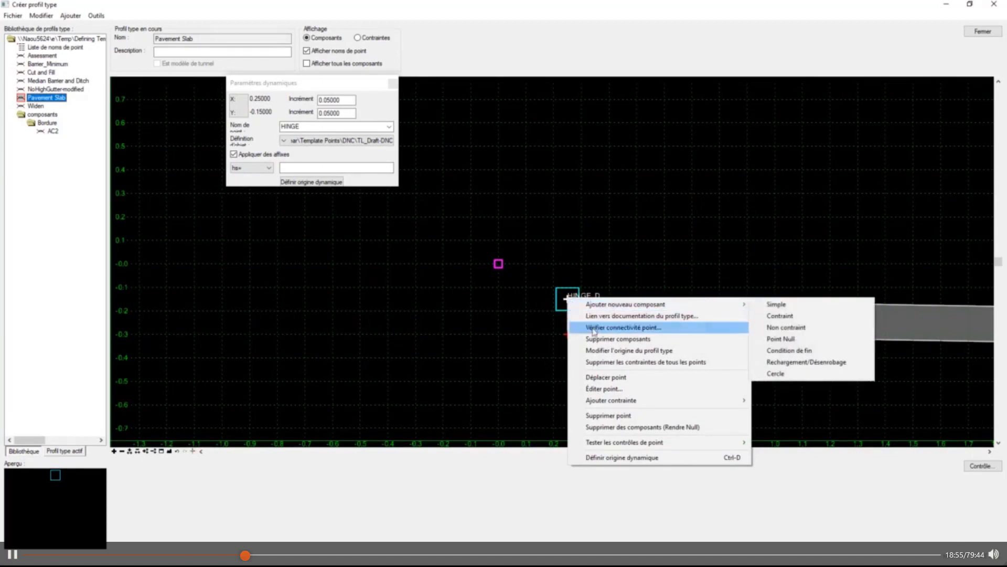
pyautogui.click(630, 352)
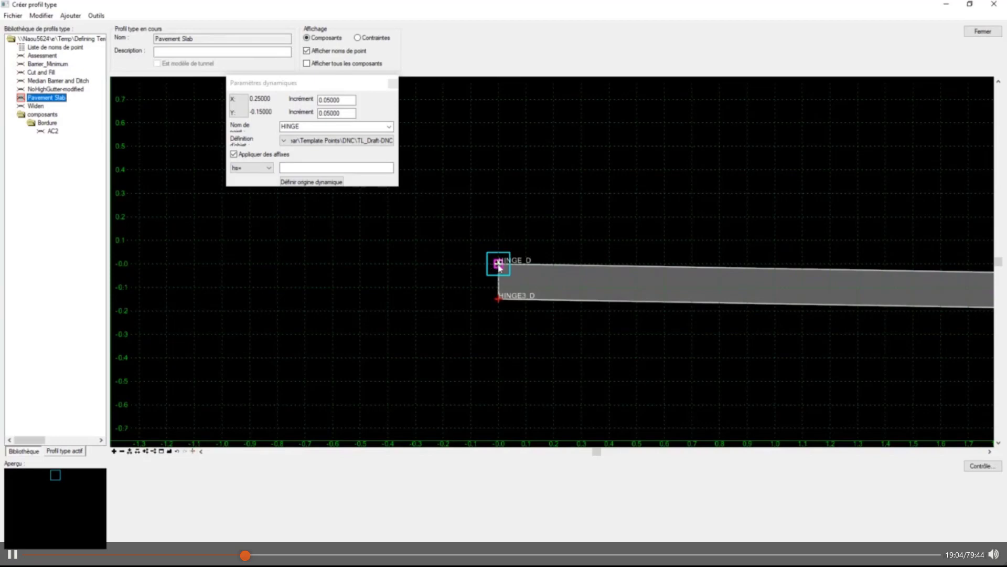
pyautogui.moveTo(500, 267)
pyautogui.scroll(-3, 327, 309)
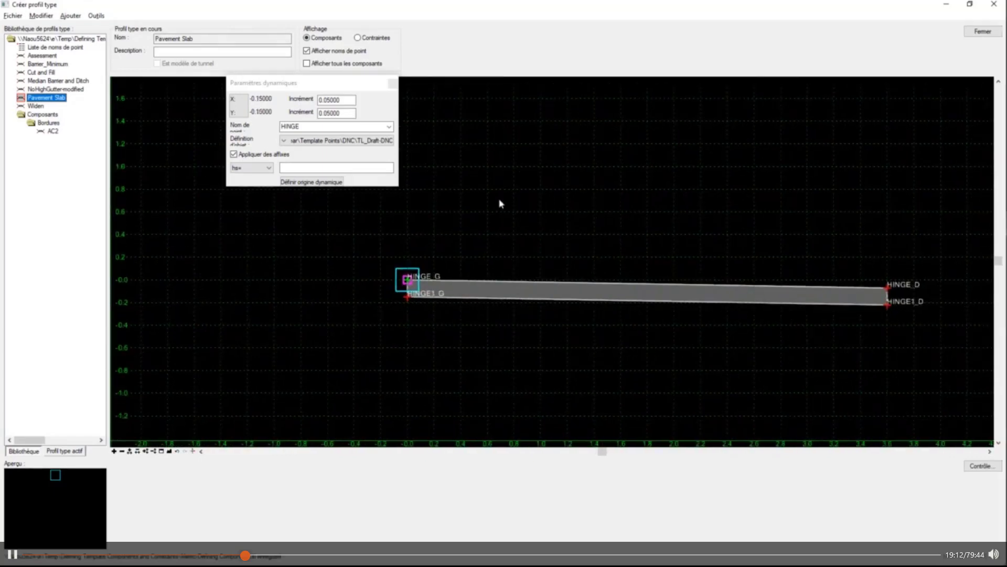
pyautogui.click(393, 84)
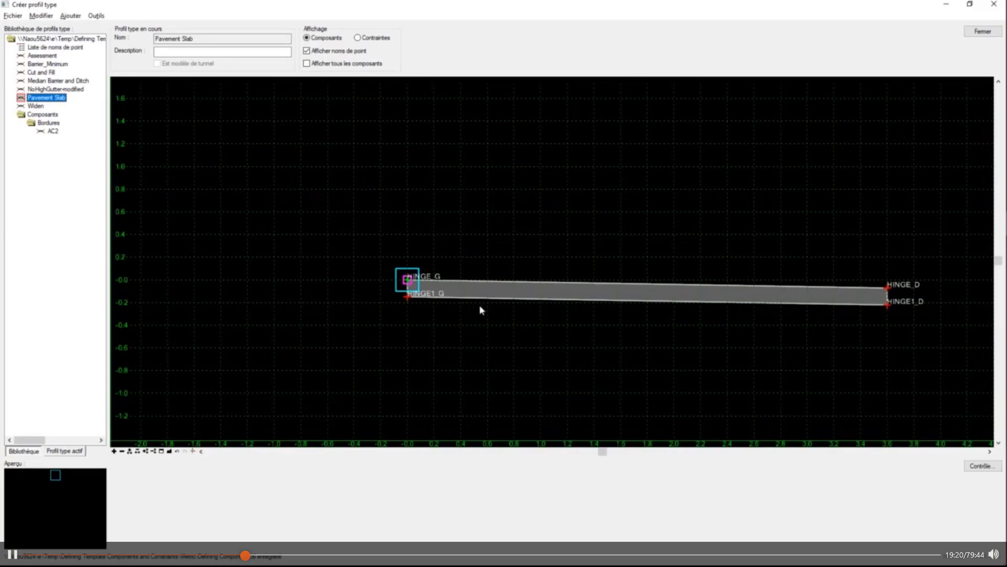
# Open the properties of the slab's upper-left point and choose the predefined point name CL
pyautogui.scroll(2, 412, 313)
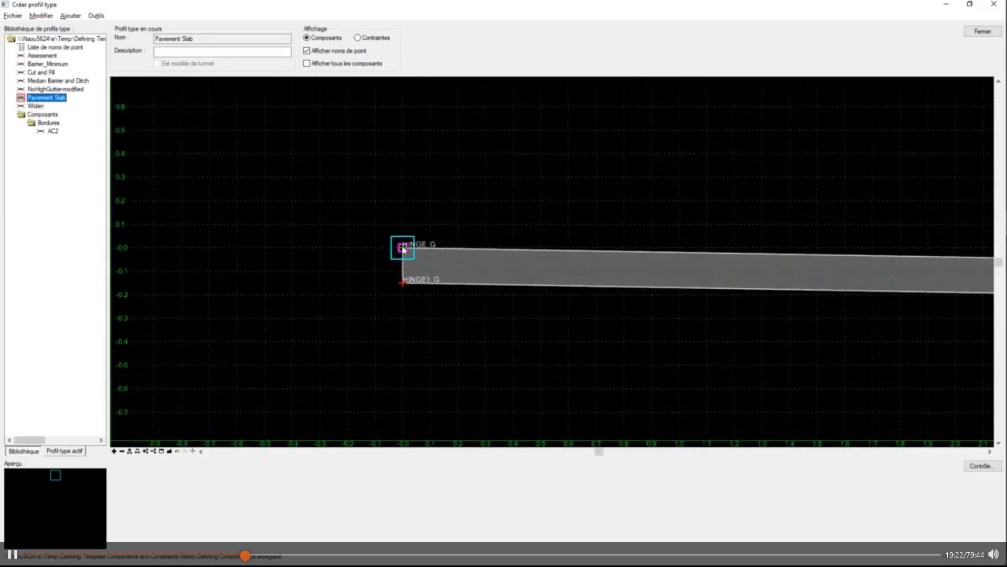
pyautogui.moveTo(402, 248)
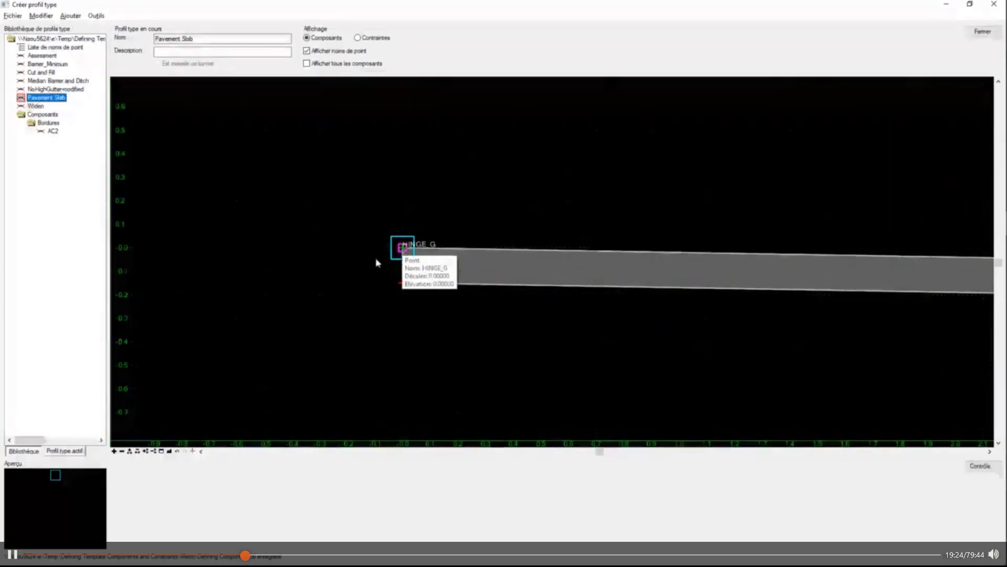
pyautogui.doubleClick(405, 253)
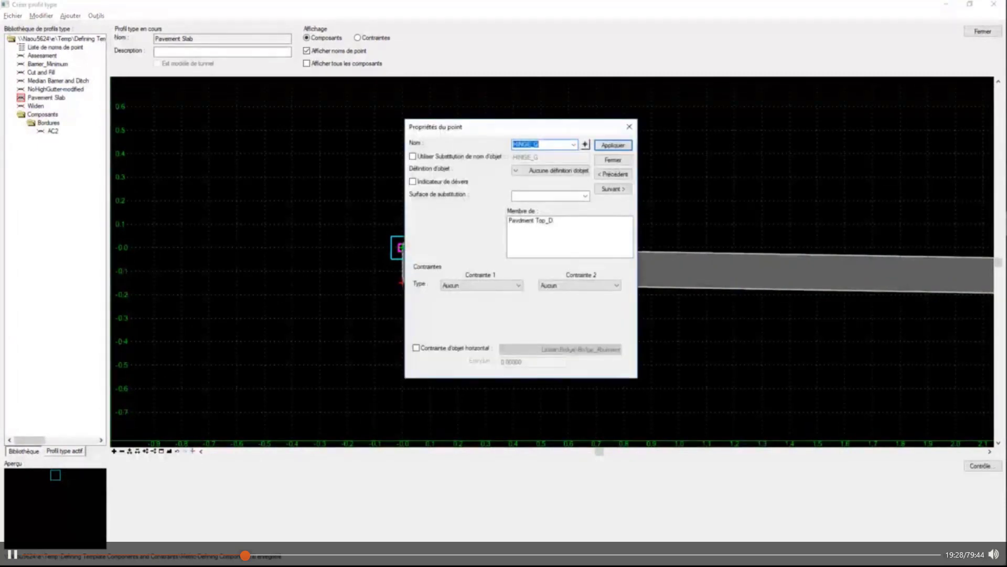
pyautogui.moveTo(443, 135); pyautogui.dragTo(543, 100)
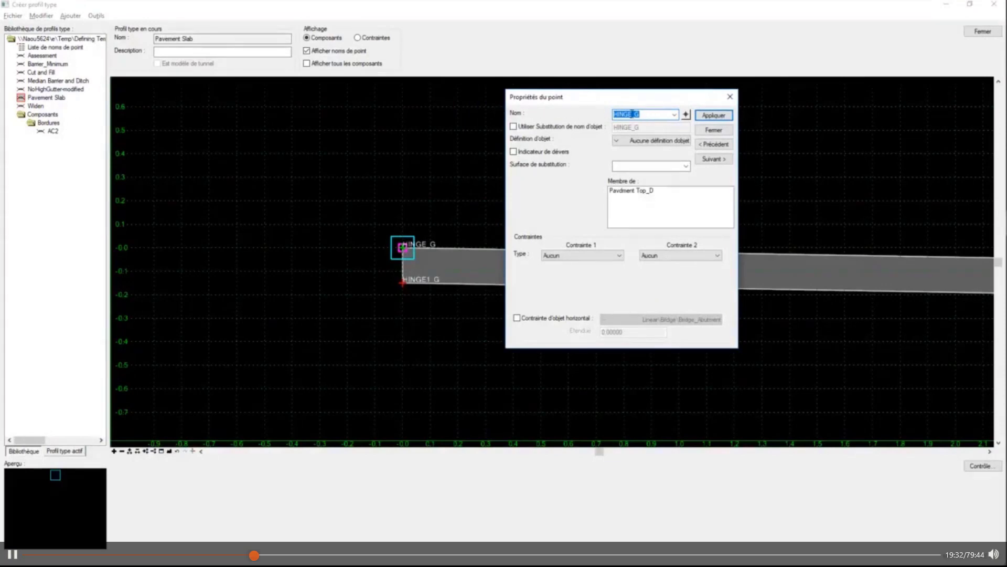
pyautogui.click(673, 115)
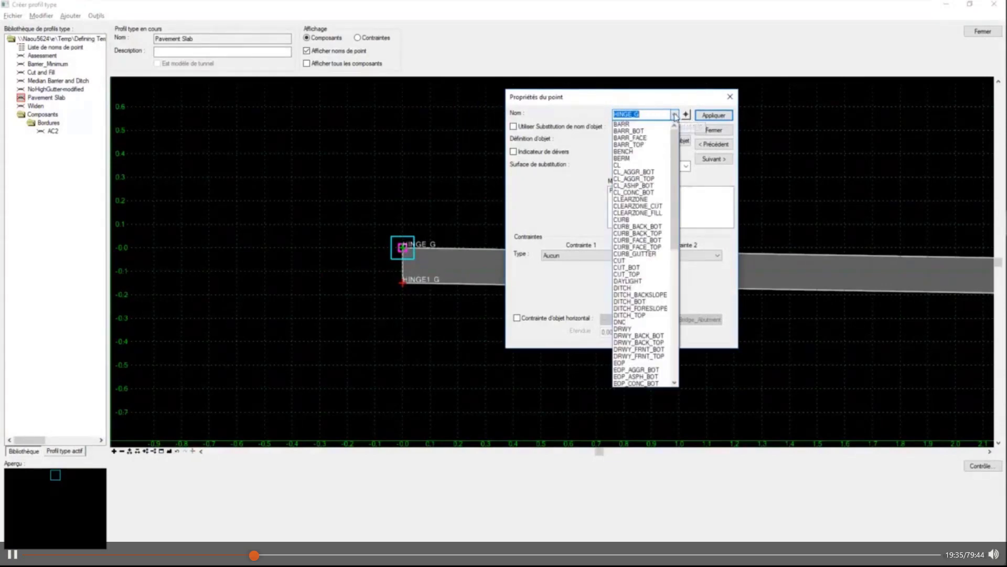
pyautogui.click(635, 166)
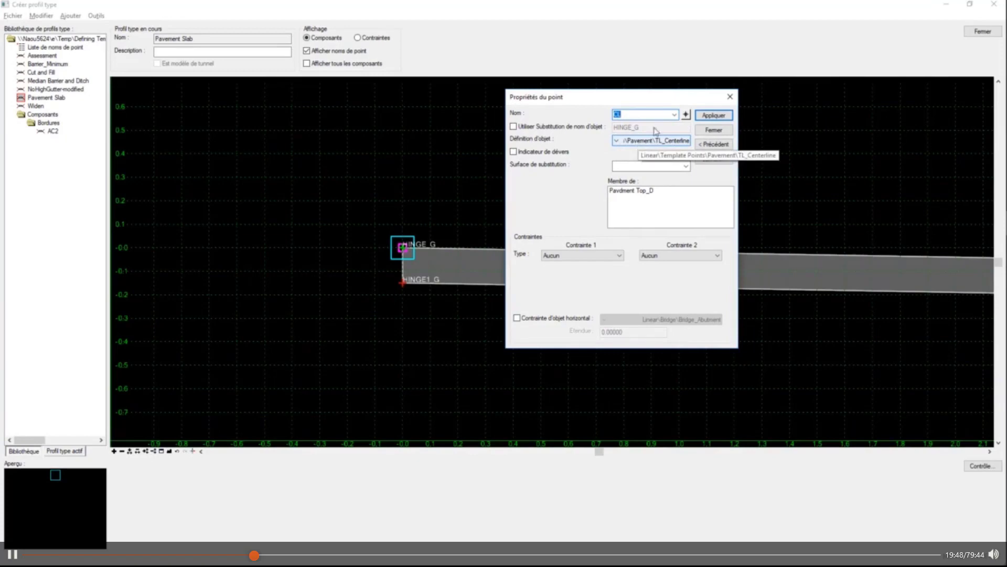
# Try the predefined name EOP_CONC_BOT for the upper-left point and overwrite it manually with CL
pyautogui.click(675, 114)
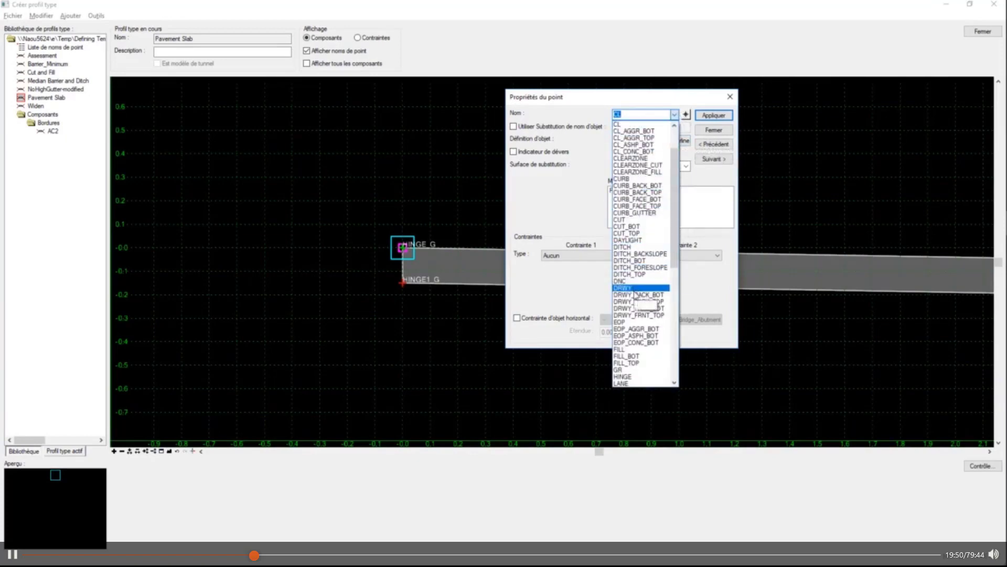
pyautogui.click(635, 343)
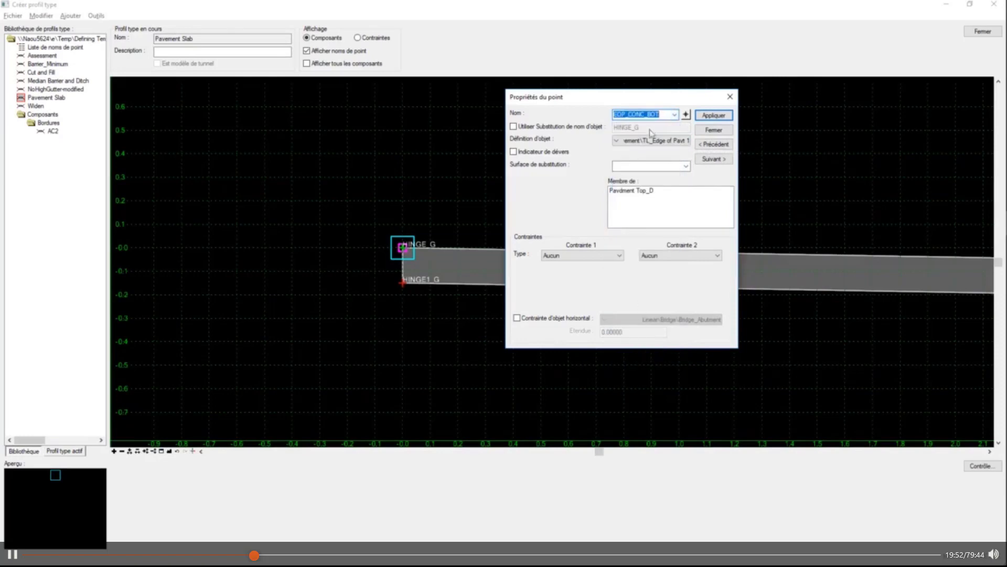
pyautogui.click(674, 114)
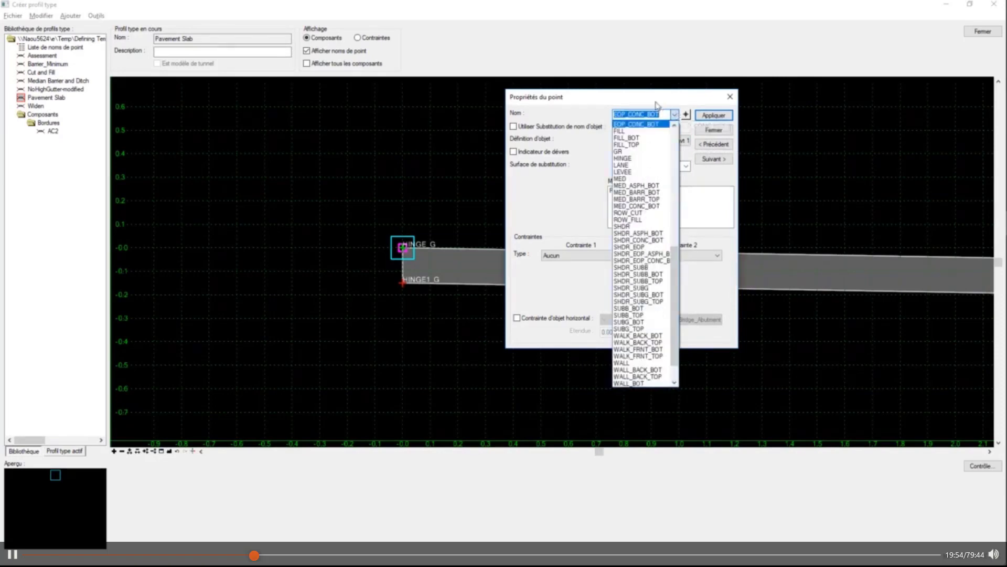
pyautogui.click(655, 104)
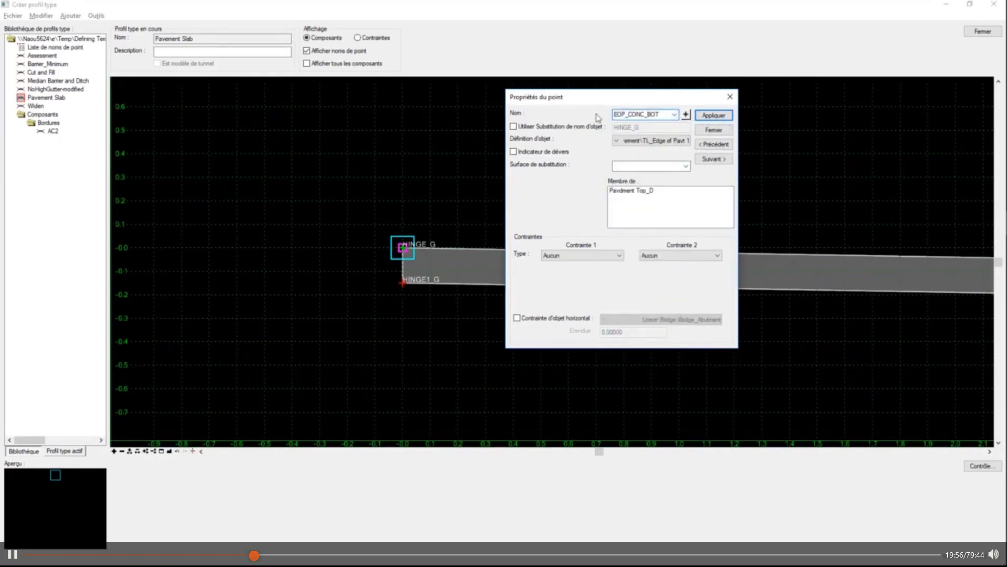
pyautogui.write('CL')
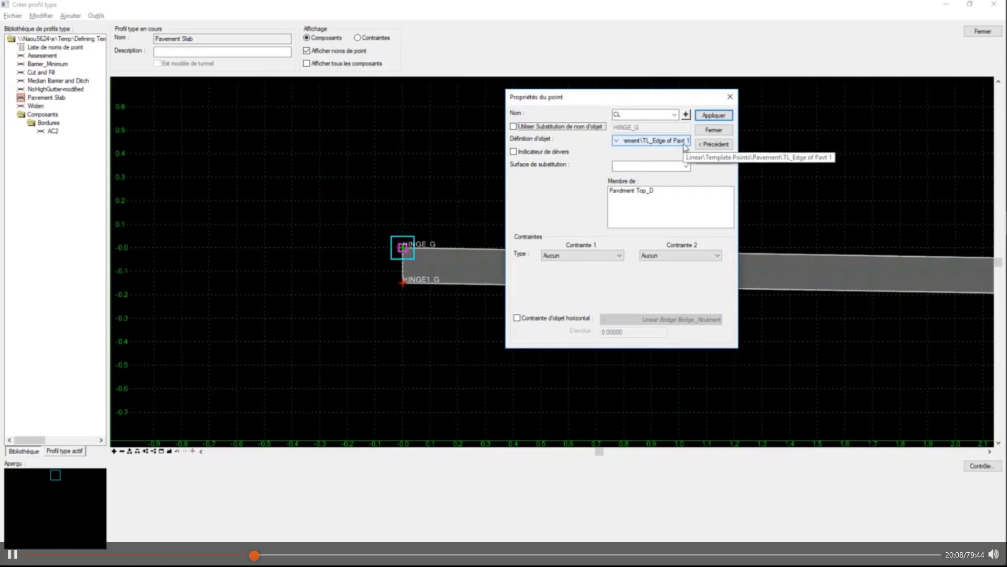
# Reselect the predefined name CL so the upper-left point takes the TL_Centerline definition, and apply it
pyautogui.click(674, 114)
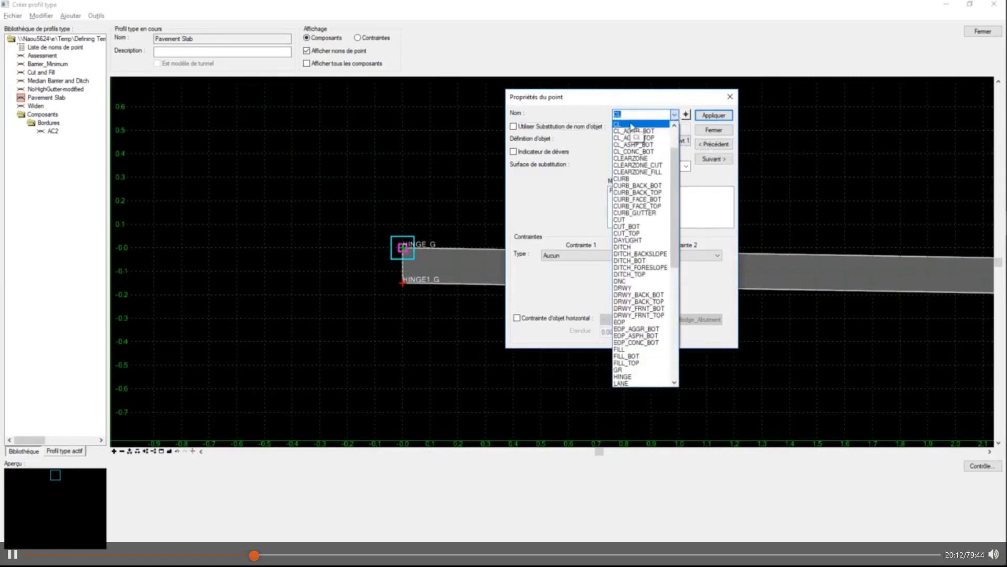
pyautogui.click(631, 125)
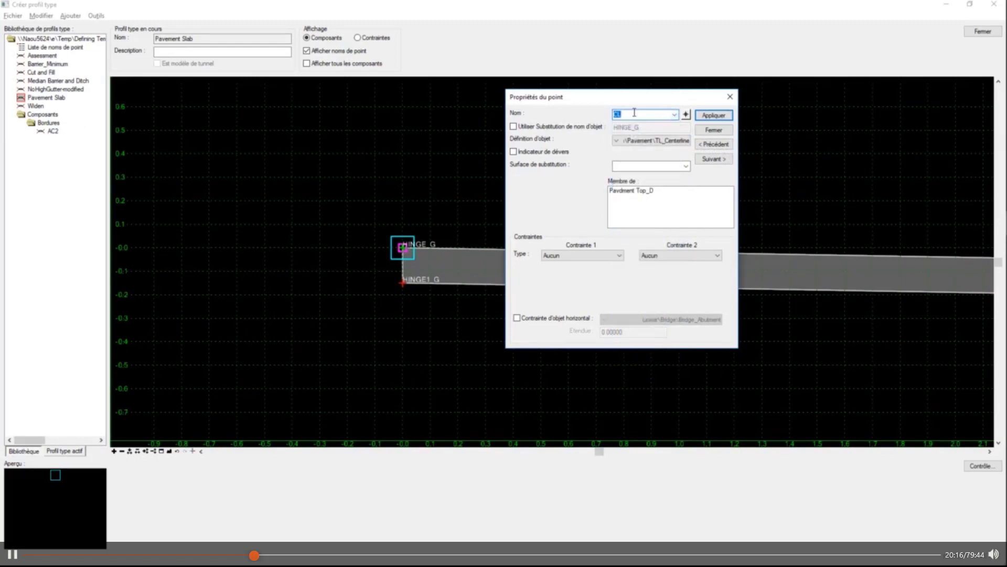
pyautogui.click(674, 115)
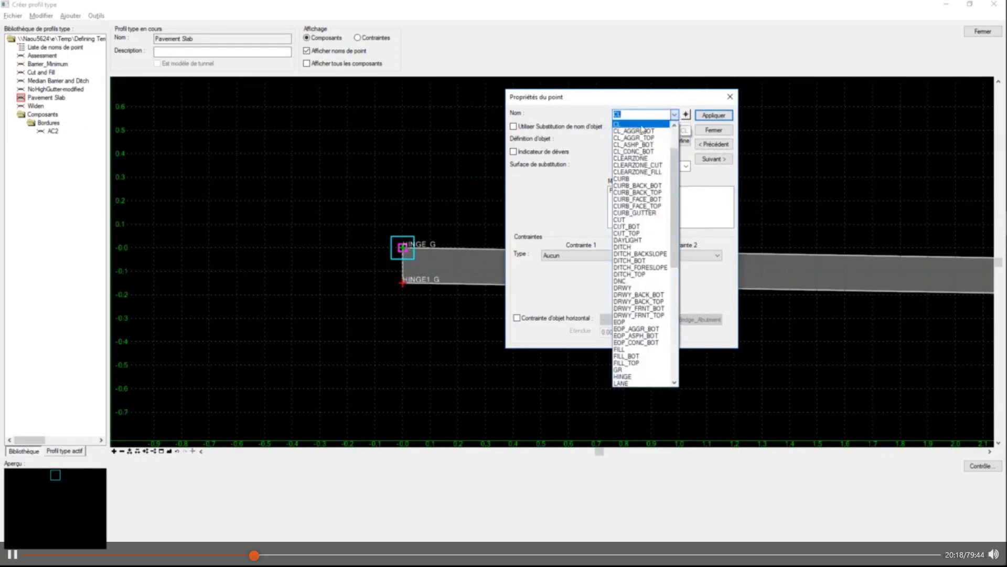
pyautogui.click(641, 129)
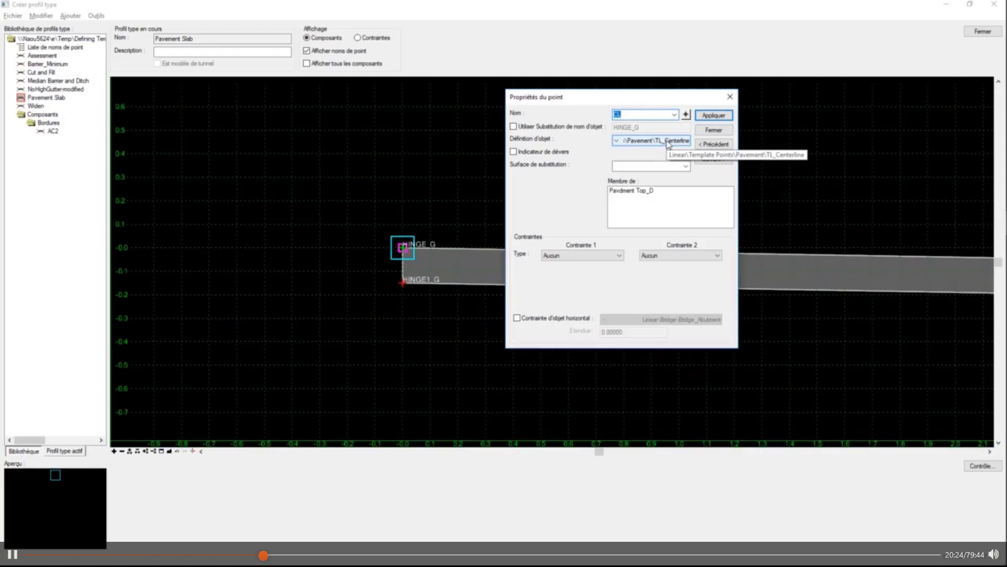
pyautogui.click(716, 117)
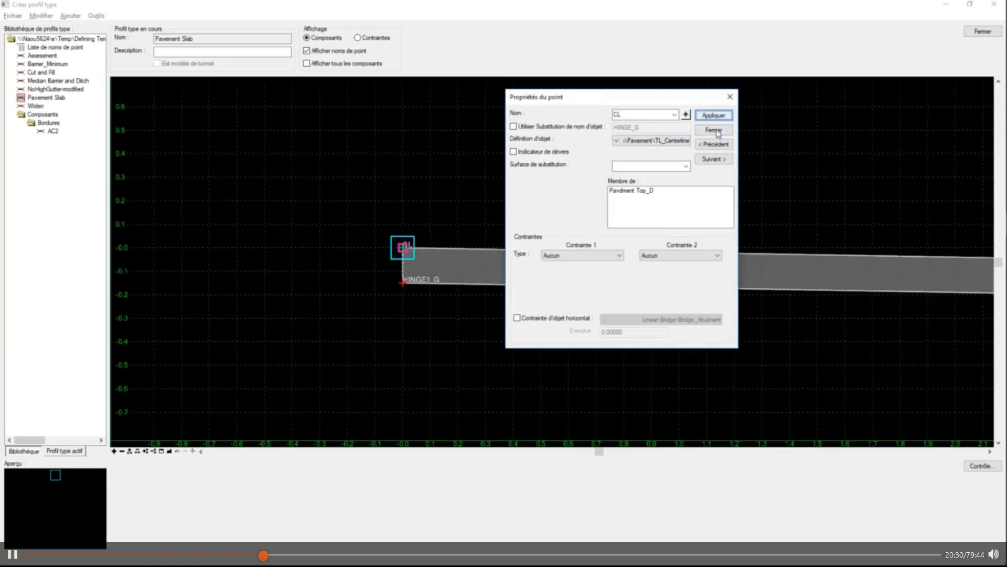
# Pick the slab's lower-left point in the drawing and rename it with the predefined name CL_CONC_BOT
pyautogui.click(686, 115)
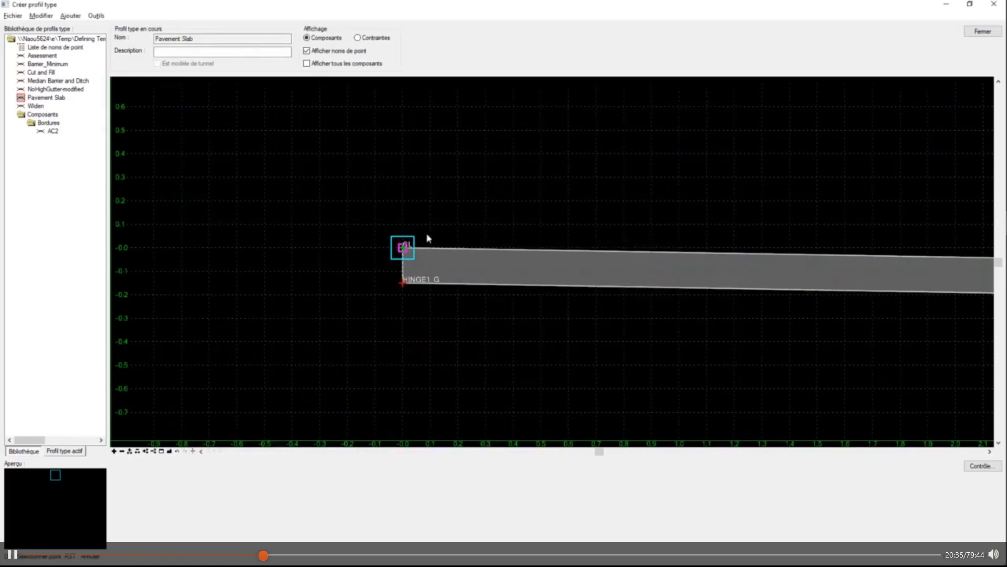
pyautogui.click(403, 283)
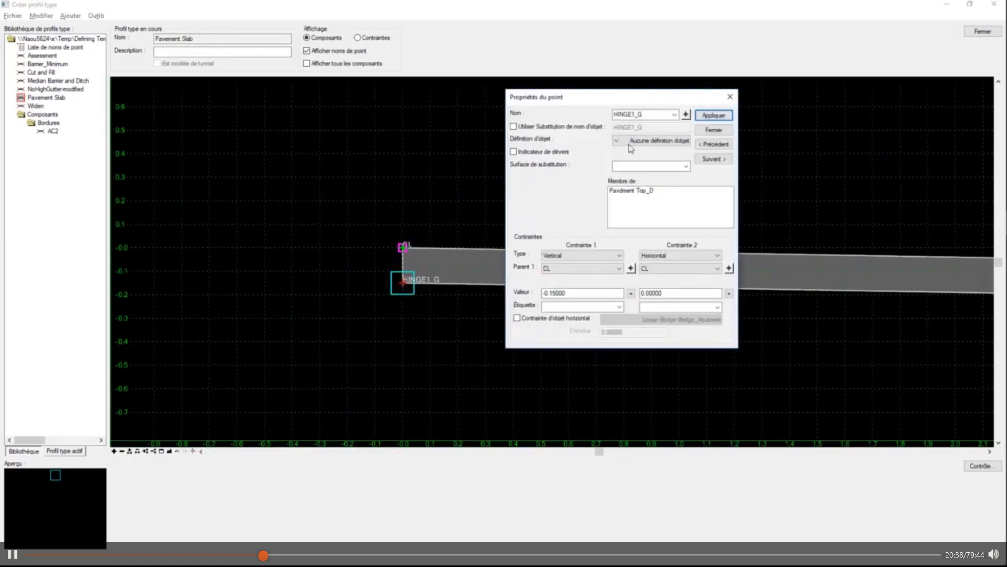
pyautogui.click(675, 115)
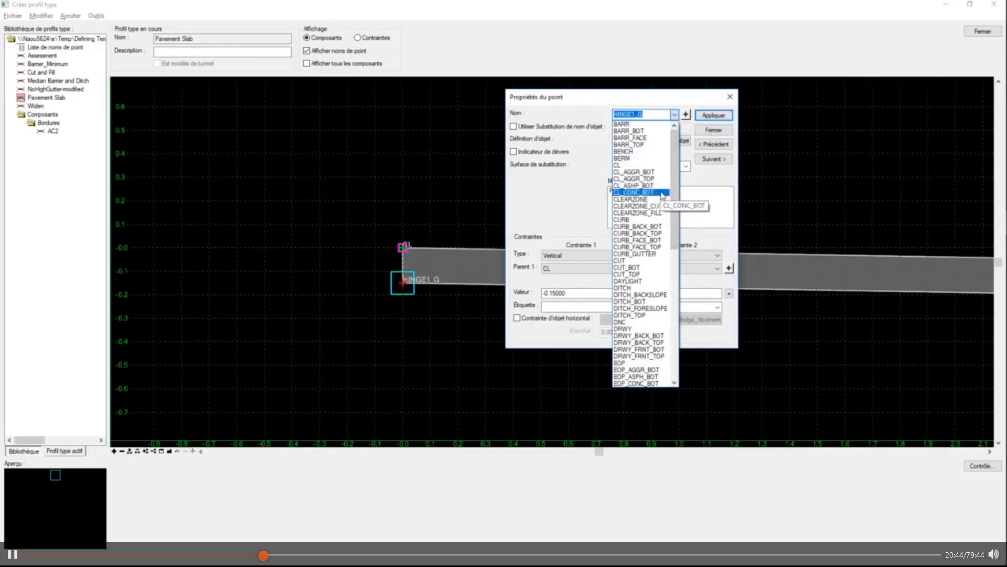
pyautogui.click(660, 193)
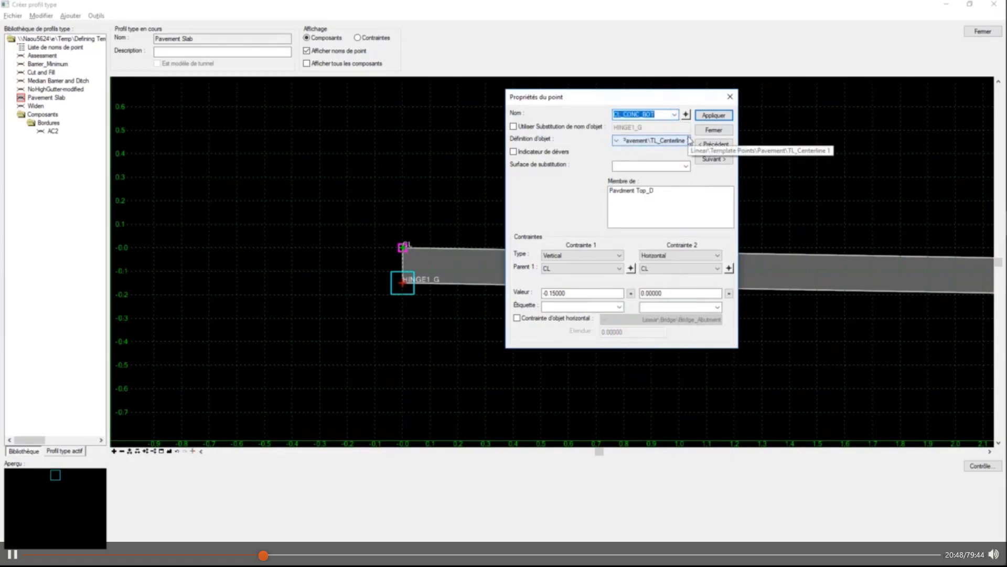
pyautogui.click(708, 117)
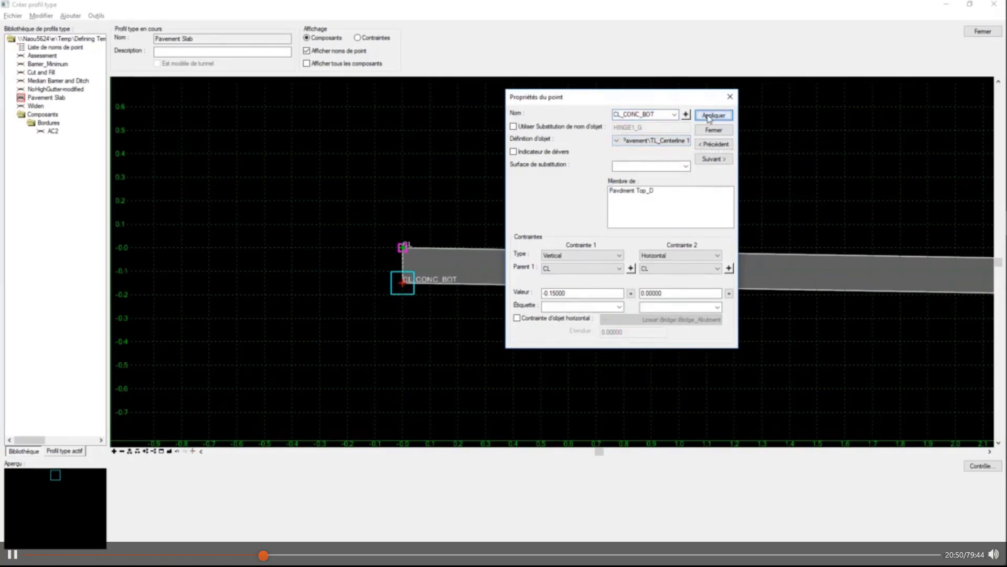
# Go on to the slab's upper-right point and rename it with the predefined name EOP
pyautogui.click(708, 159)
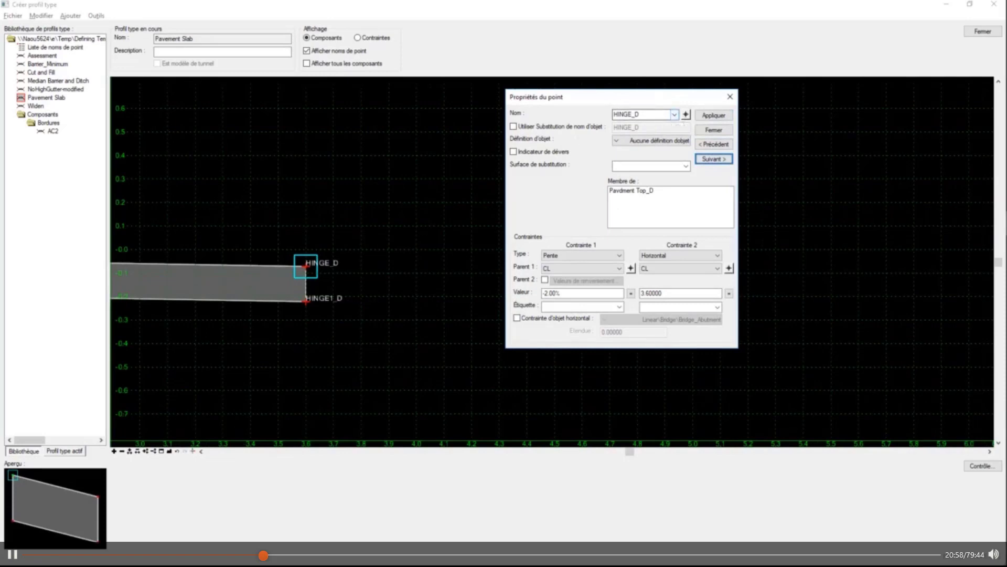
pyautogui.click(674, 114)
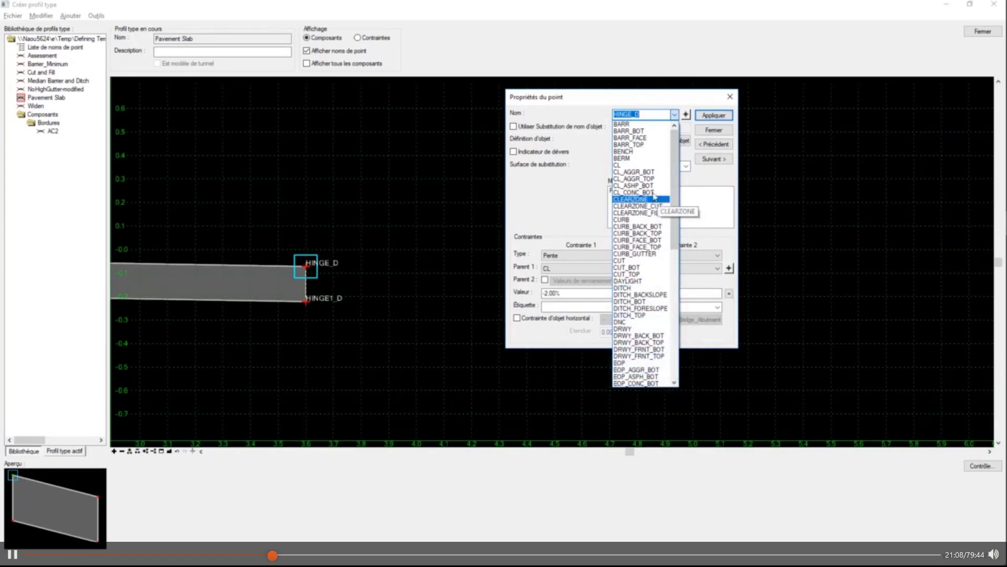
pyautogui.scroll(-3, 653, 201)
pyautogui.scroll(-4, 652, 204)
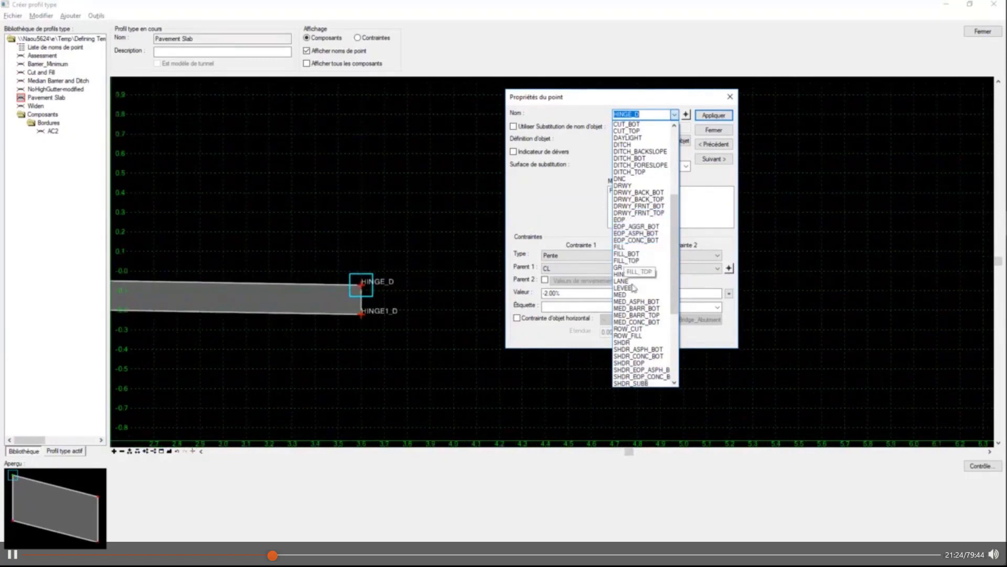
pyautogui.scroll(6, 635, 221)
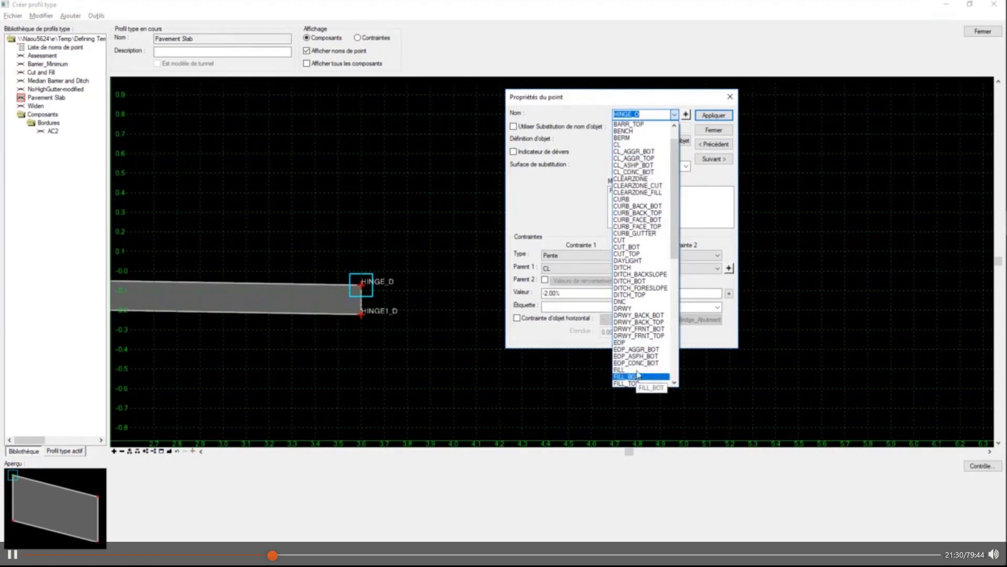
pyautogui.click(629, 342)
pyautogui.click(713, 115)
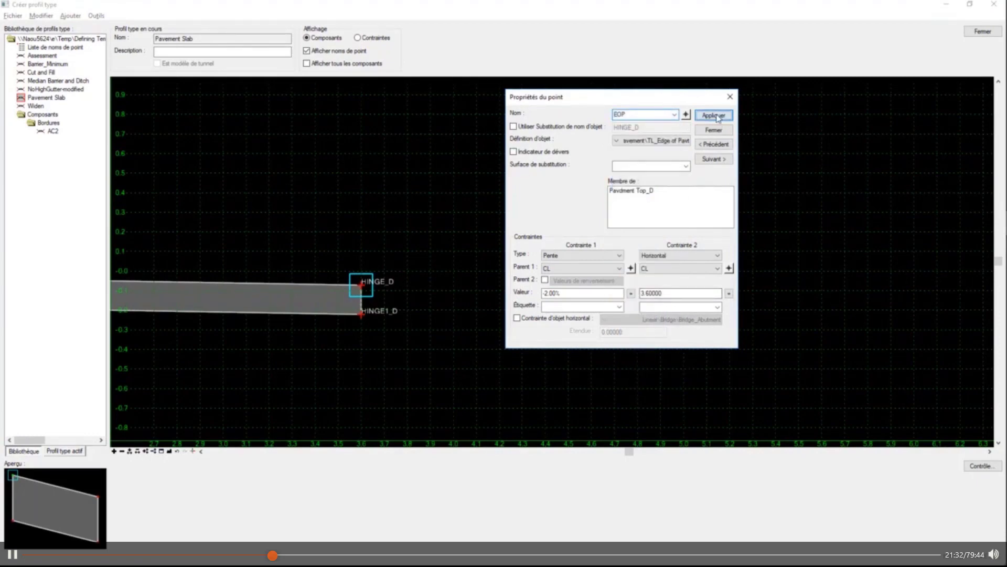
# Rename the slab's lower-right point with the predefined name EOP_CONC_BOT and close the point properties
pyautogui.click(709, 160)
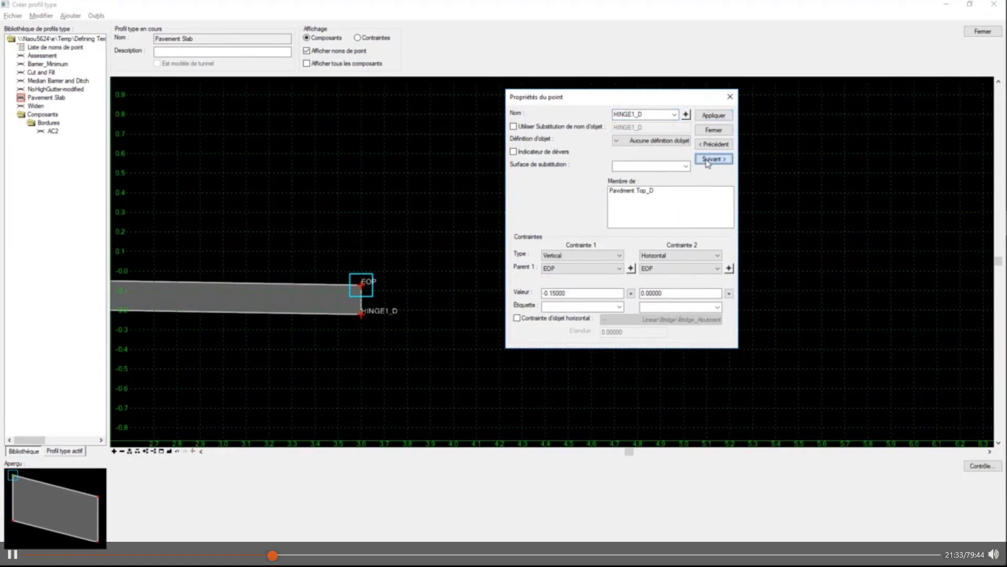
pyautogui.click(674, 115)
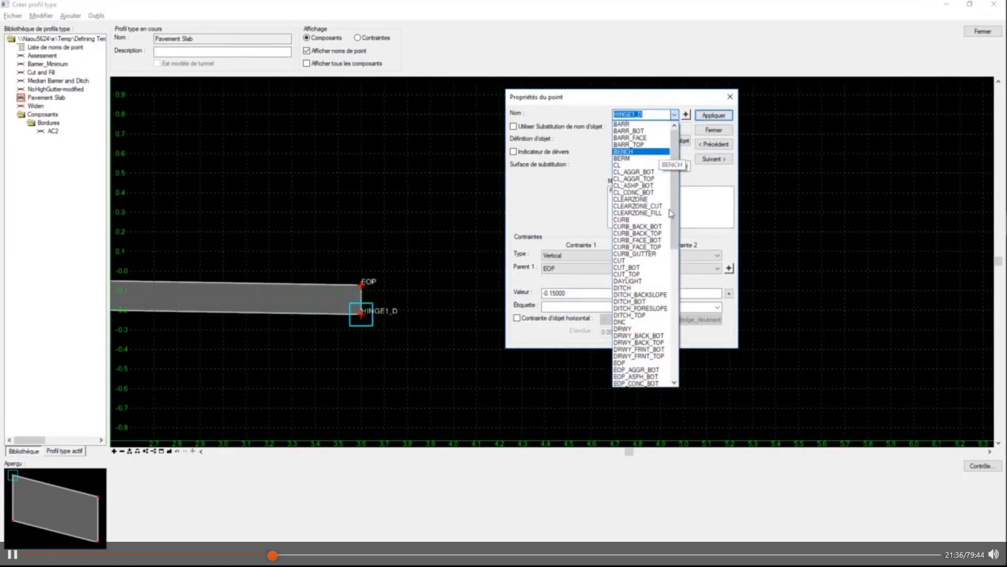
pyautogui.click(650, 383)
pyautogui.click(712, 115)
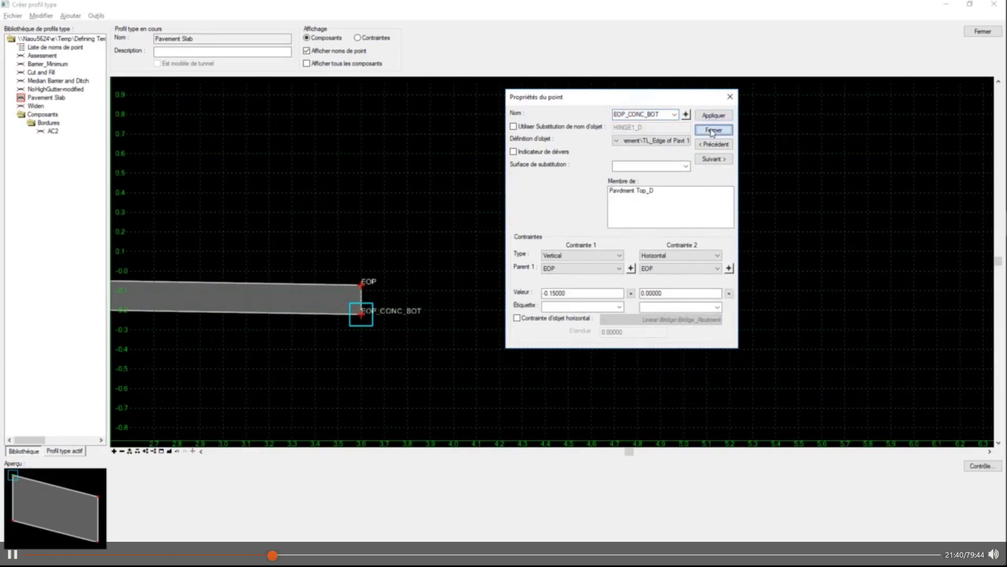
pyautogui.click(713, 131)
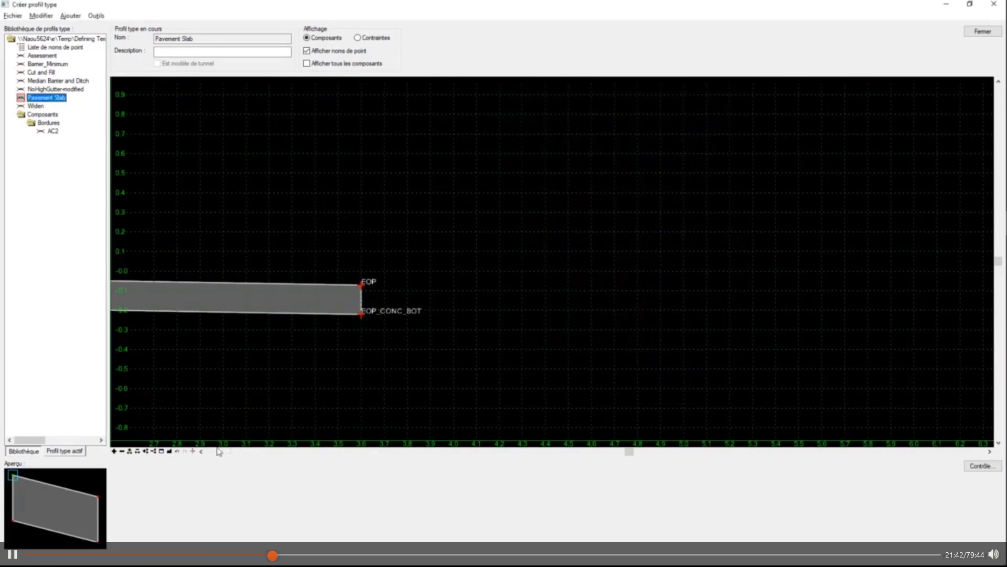
# Fit the whole slab in view and open the EOP point's properties to examine its constraints
pyautogui.click(168, 451)
pyautogui.rightClick(279, 381)
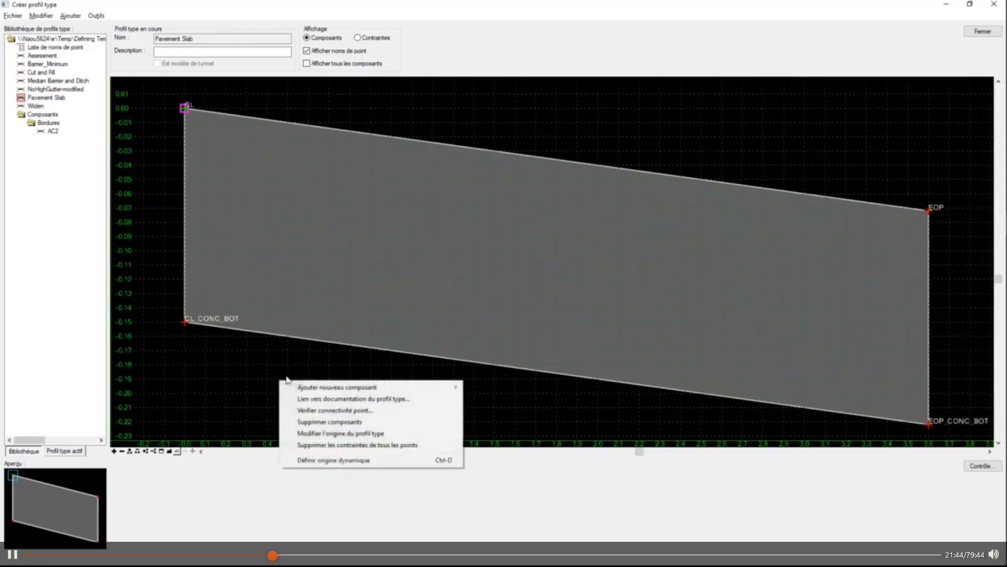
pyautogui.click(303, 368)
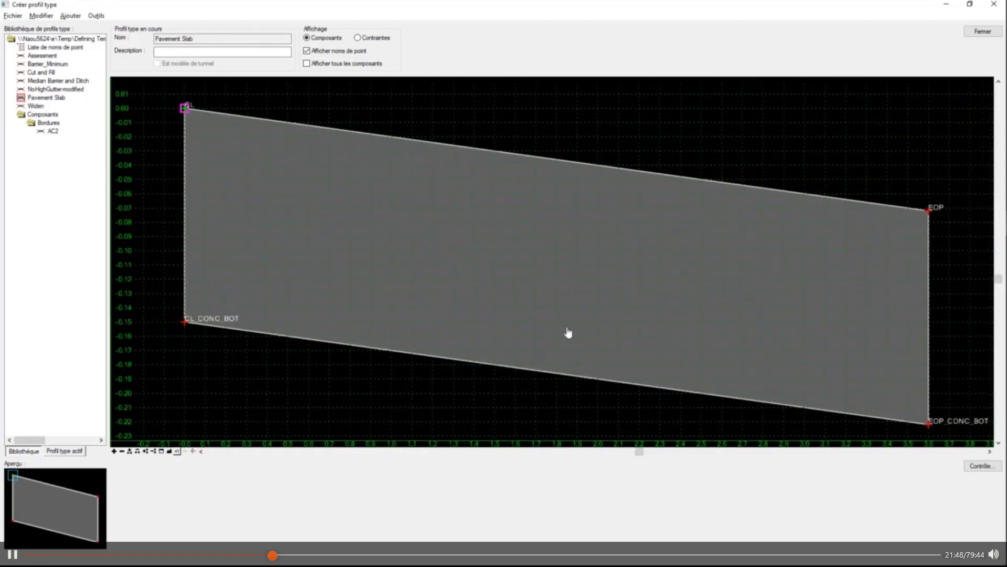
pyautogui.moveTo(572, 381)
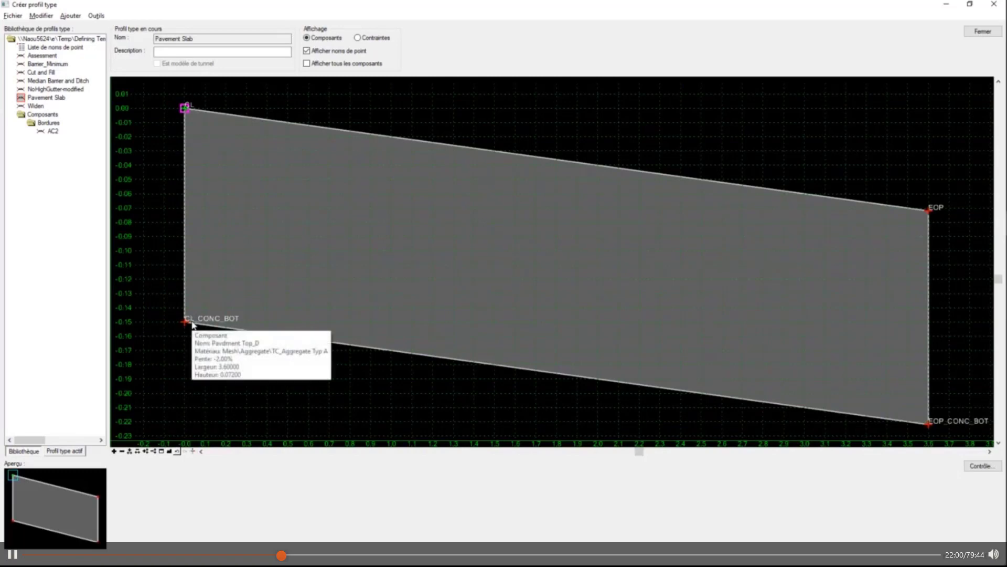
pyautogui.moveTo(929, 215)
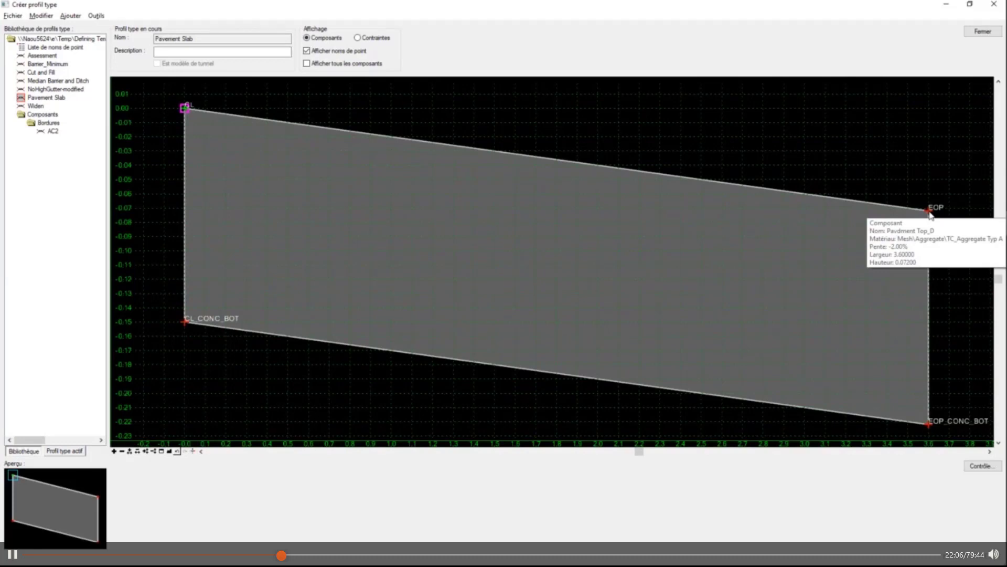
pyautogui.doubleClick(930, 214)
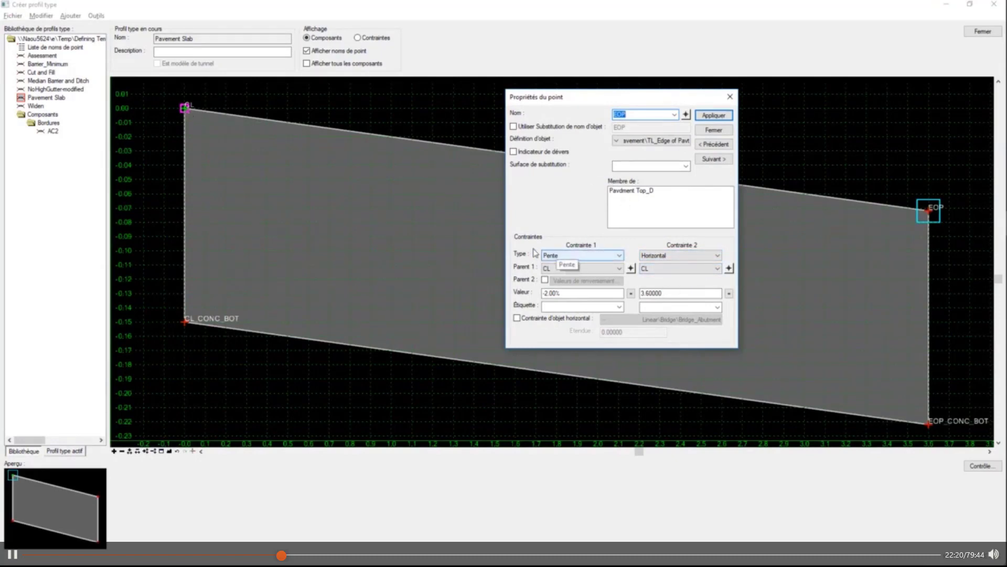
# Label the EOP point's horizontal constraint as Width
pyautogui.click(567, 293)
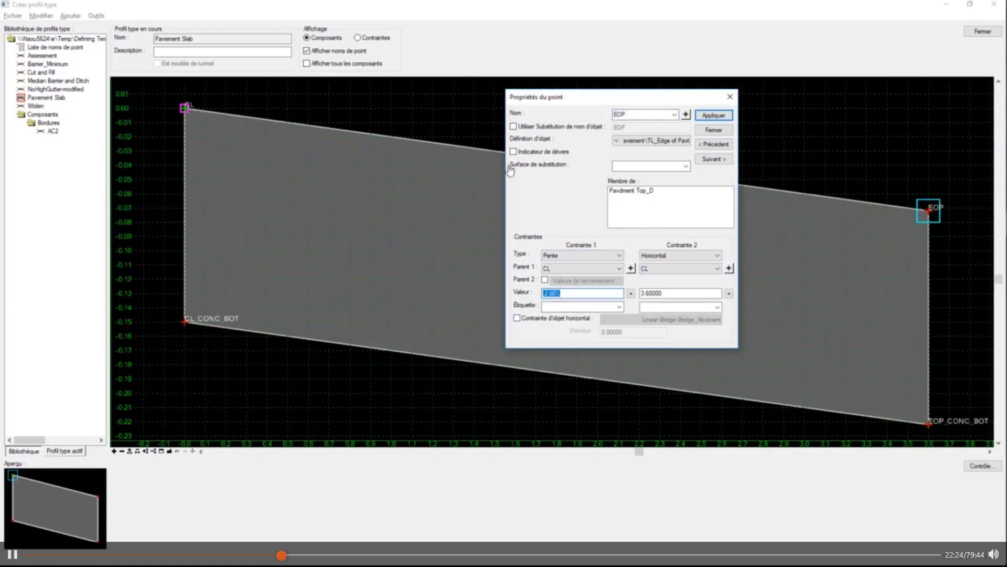
pyautogui.moveTo(540, 101); pyautogui.dragTo(551, 99)
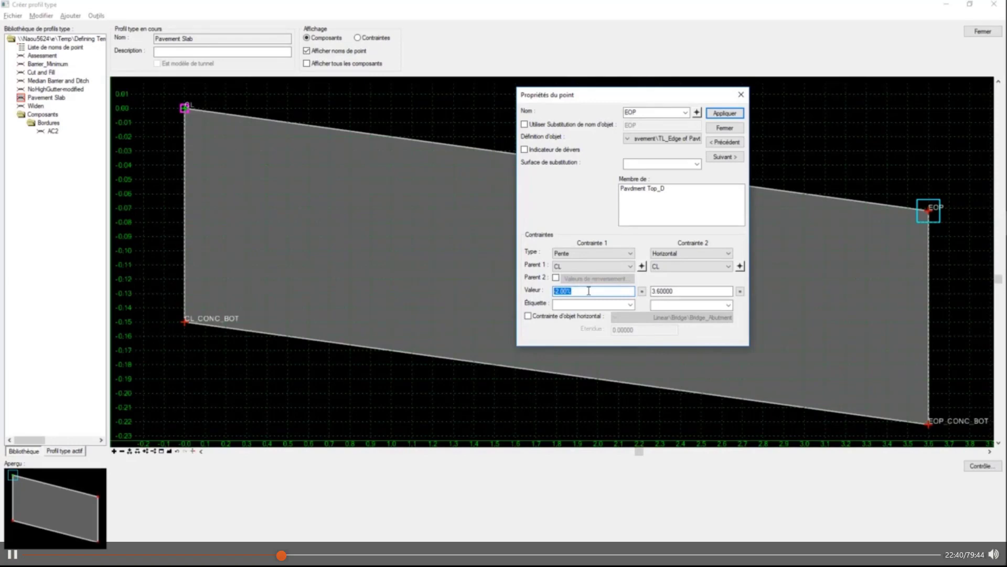
pyautogui.click(687, 292)
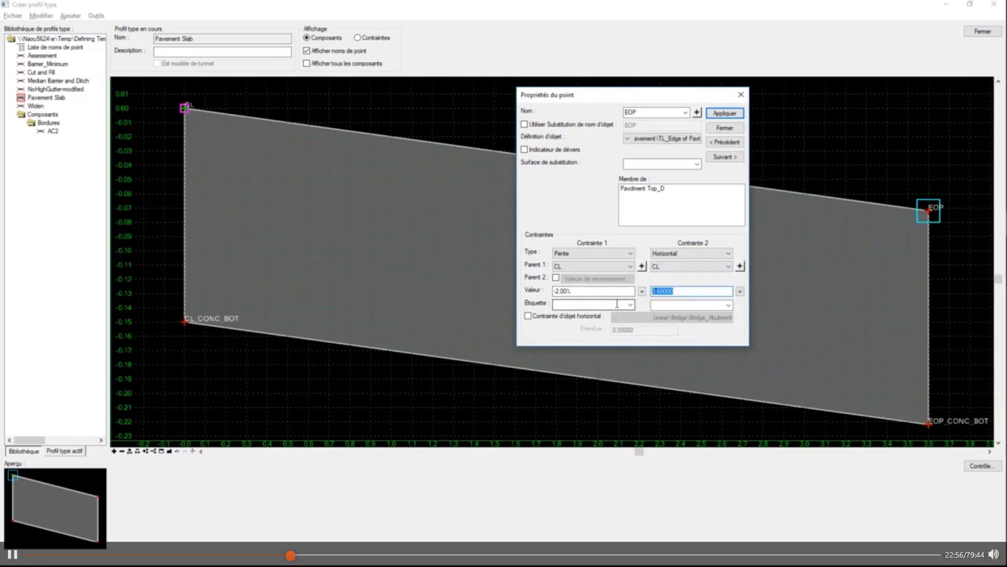
pyautogui.click(669, 304)
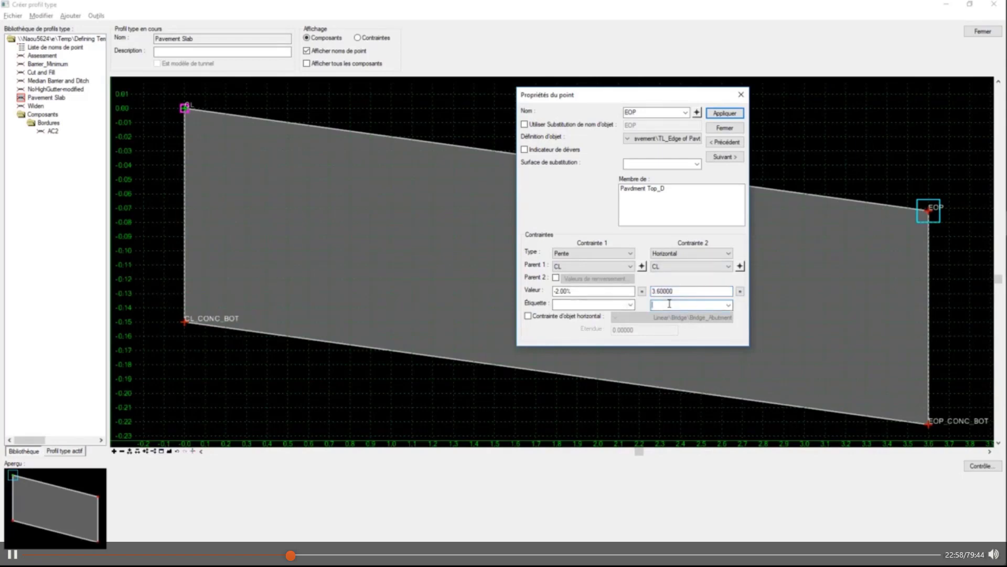
pyautogui.write('Width')
pyautogui.press('Tab')
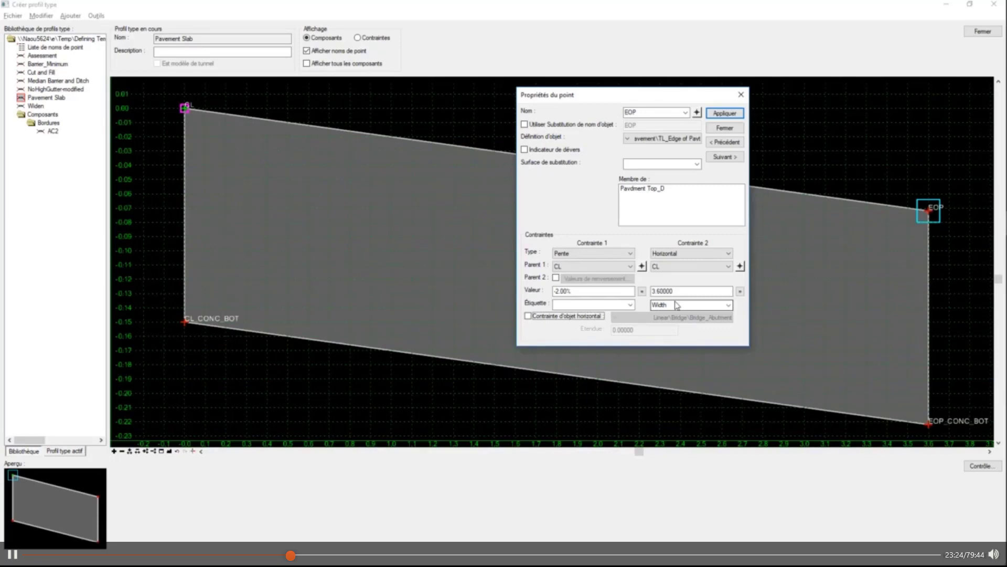
# Label the EOP point's slope constraint as Pave_Slope and apply the point's changes
pyautogui.click(594, 304)
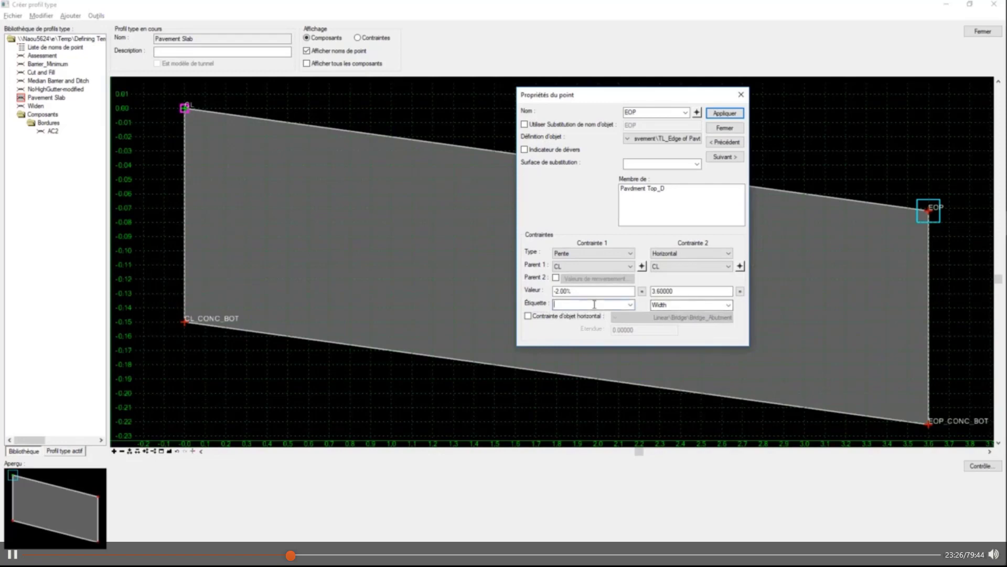
pyautogui.write('Pave_Slope')
pyautogui.press('Tab')
pyautogui.click(724, 115)
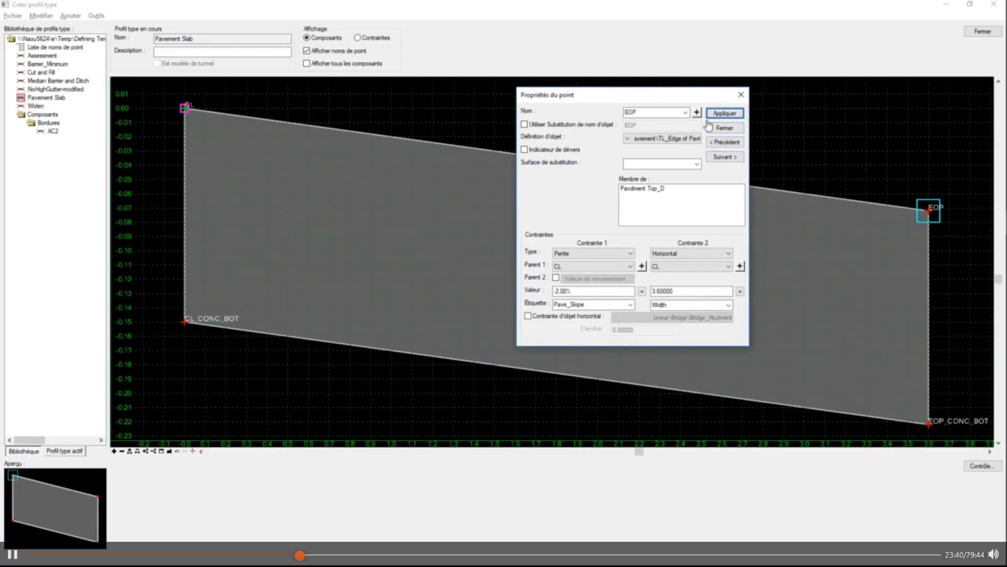
# Go on to EOP_CONC_BOT, label its vertical constraint Pave_Thick, apply the change and close the point properties
pyautogui.click(730, 157)
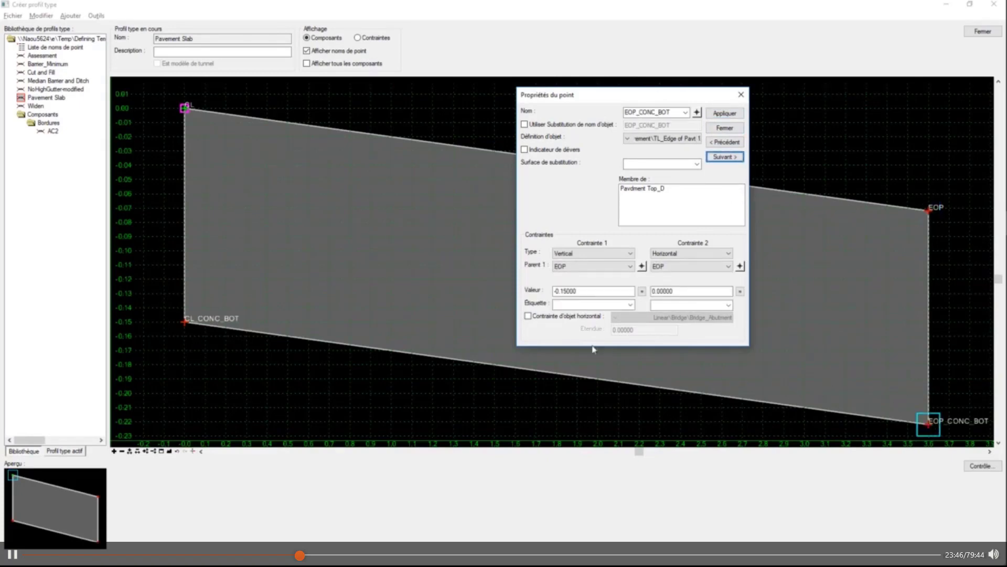
pyautogui.click(582, 303)
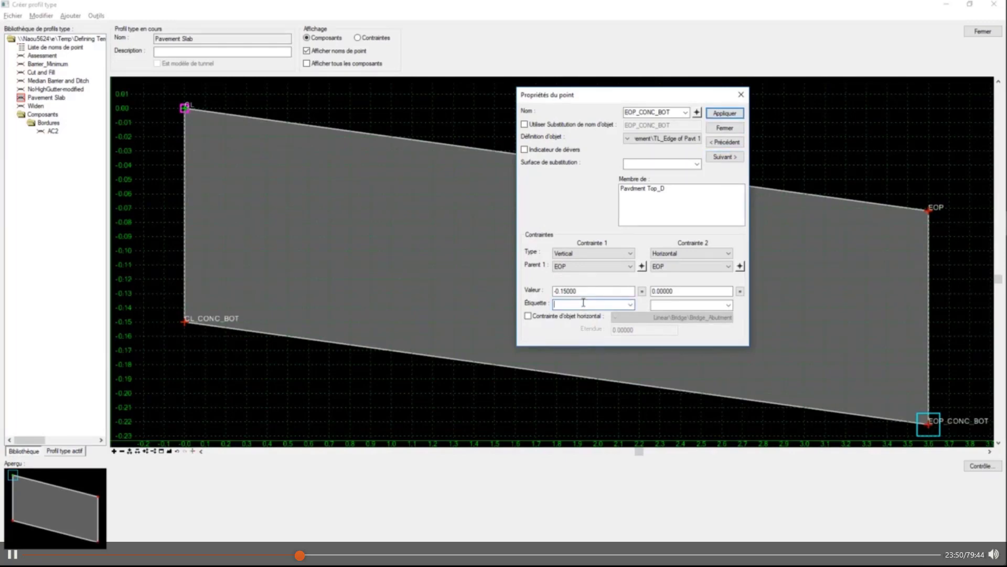
pyautogui.write('Pave_Thick')
pyautogui.press('Tab')
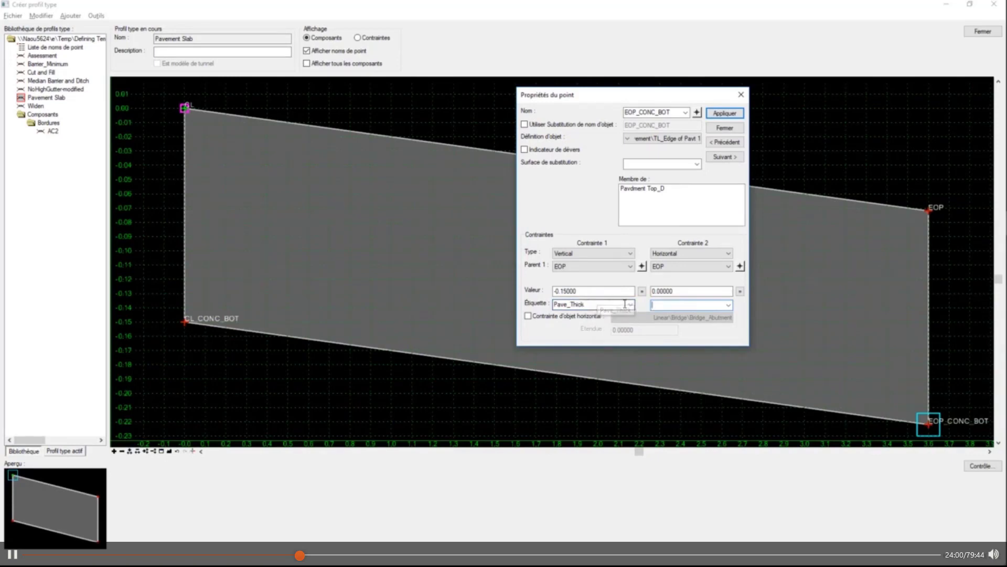
pyautogui.click(725, 114)
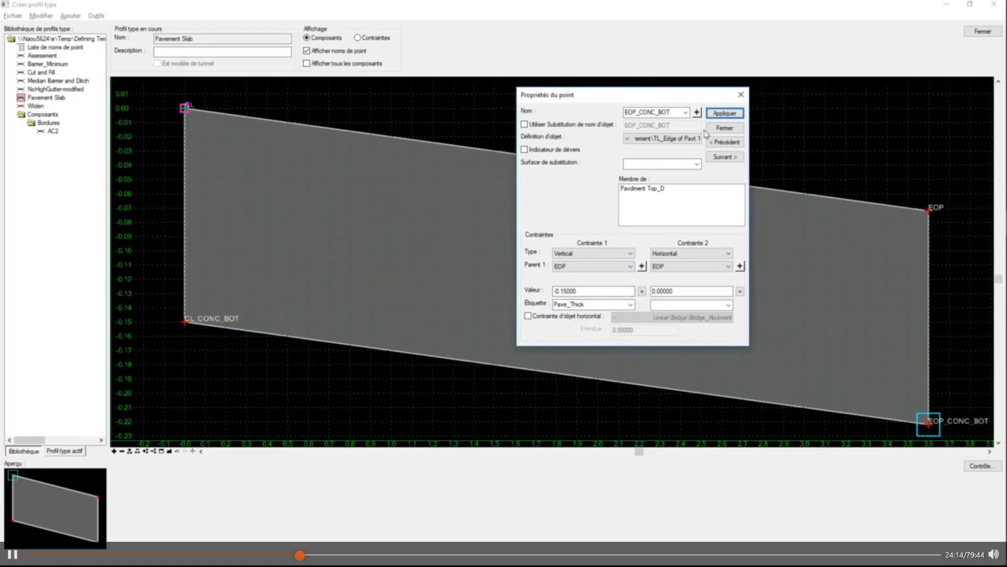
pyautogui.click(725, 127)
# Assign the existing Pave_Thick label to CL_CONC_BOT's vertical constraint, apply it and close the point properties
pyautogui.doubleClick(184, 322)
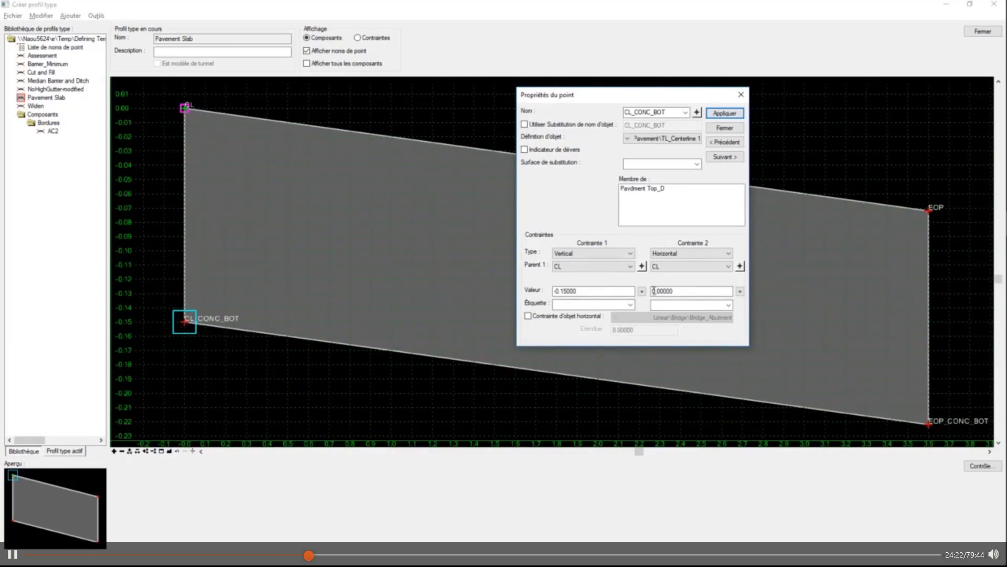
pyautogui.doubleClick(608, 291)
pyautogui.click(631, 304)
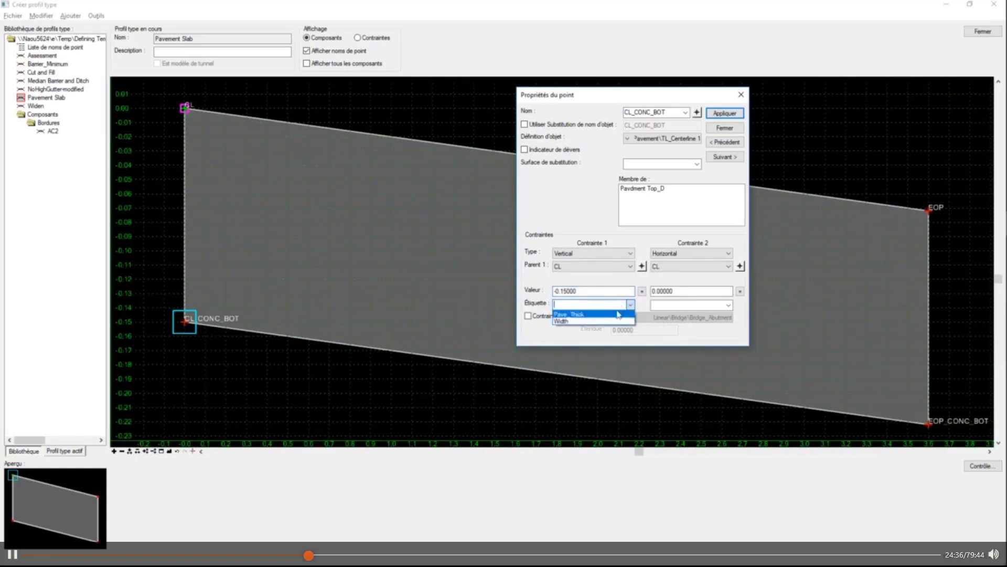
pyautogui.click(586, 316)
pyautogui.click(725, 114)
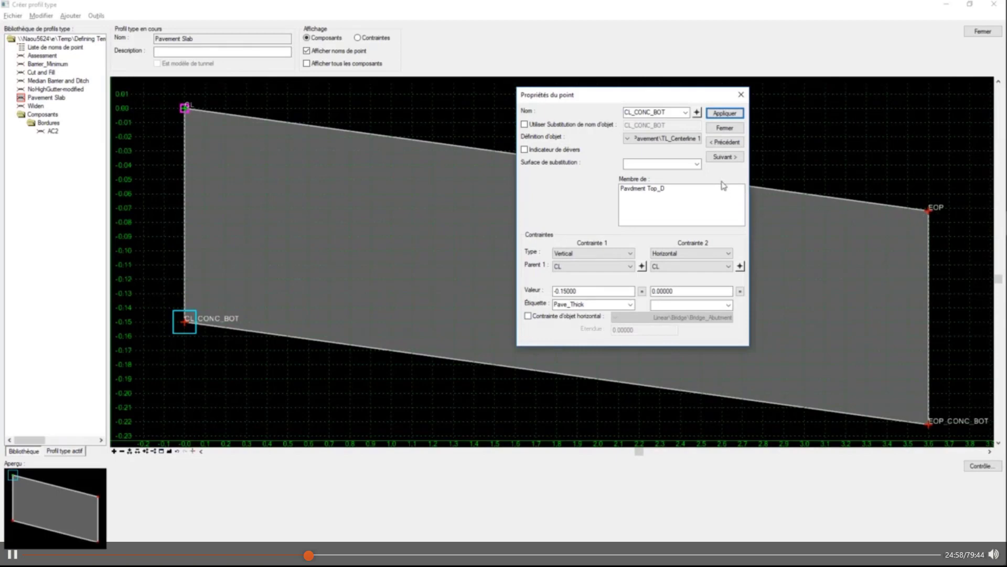
pyautogui.click(736, 131)
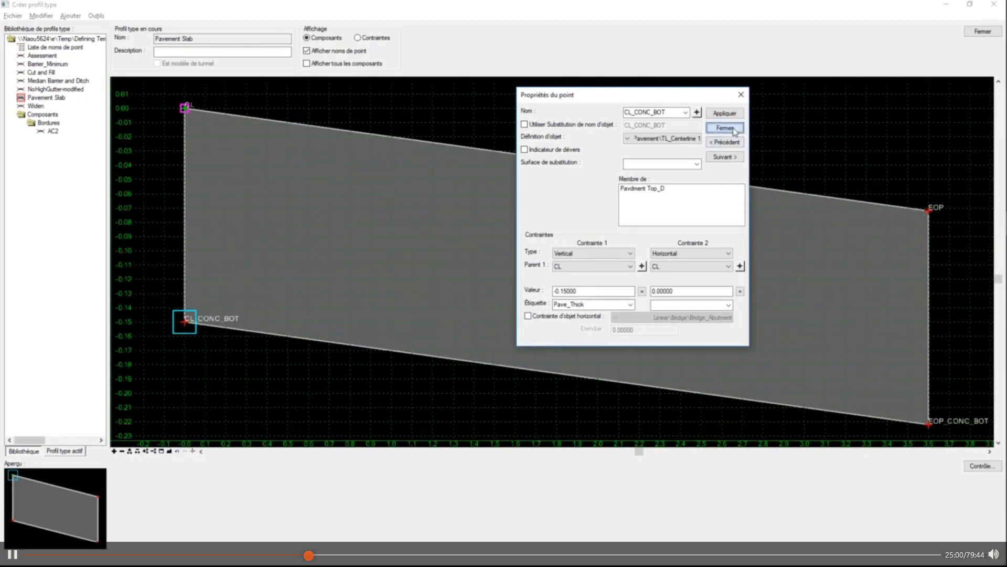
pyautogui.doubleClick(568, 290)
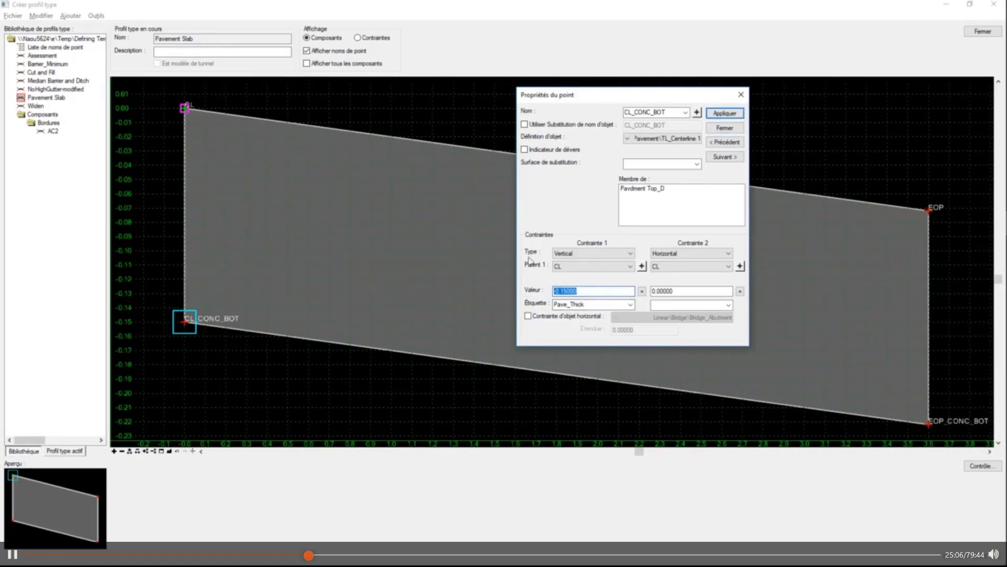
pyautogui.click(723, 128)
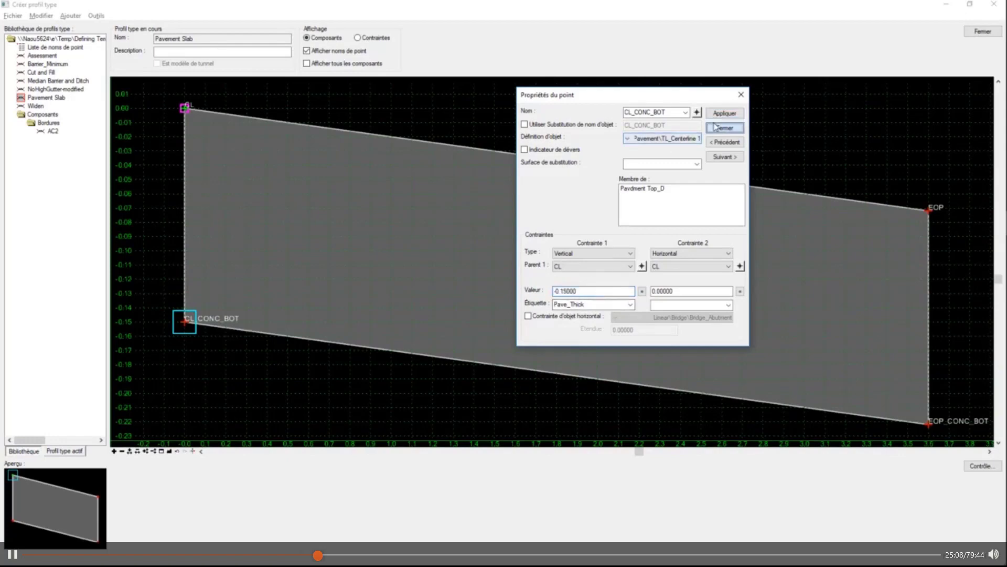
# List the active template's parametric constraints and highlight the points governed by Pave_Thick
pyautogui.click(63, 453)
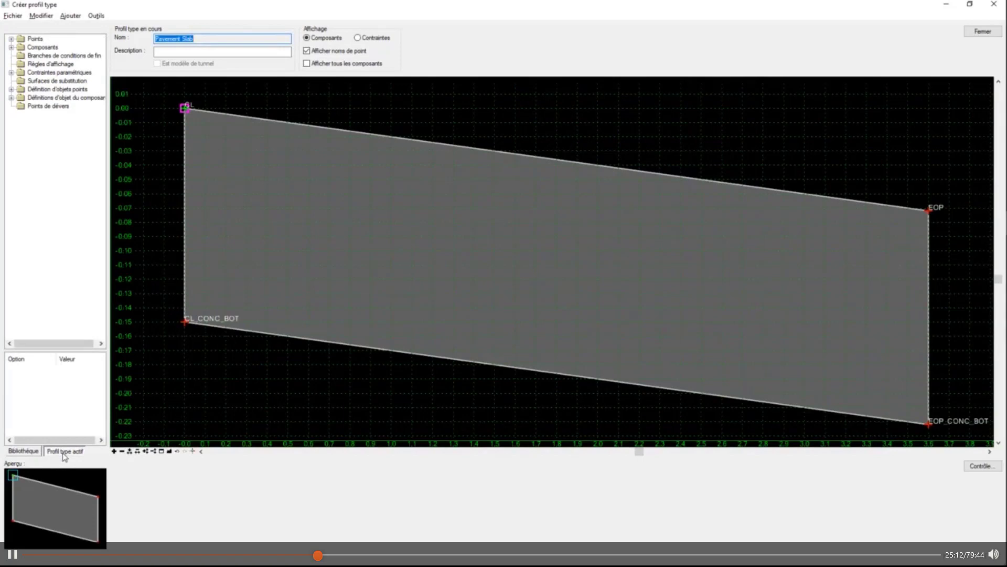
pyautogui.click(37, 73)
pyautogui.click(11, 73)
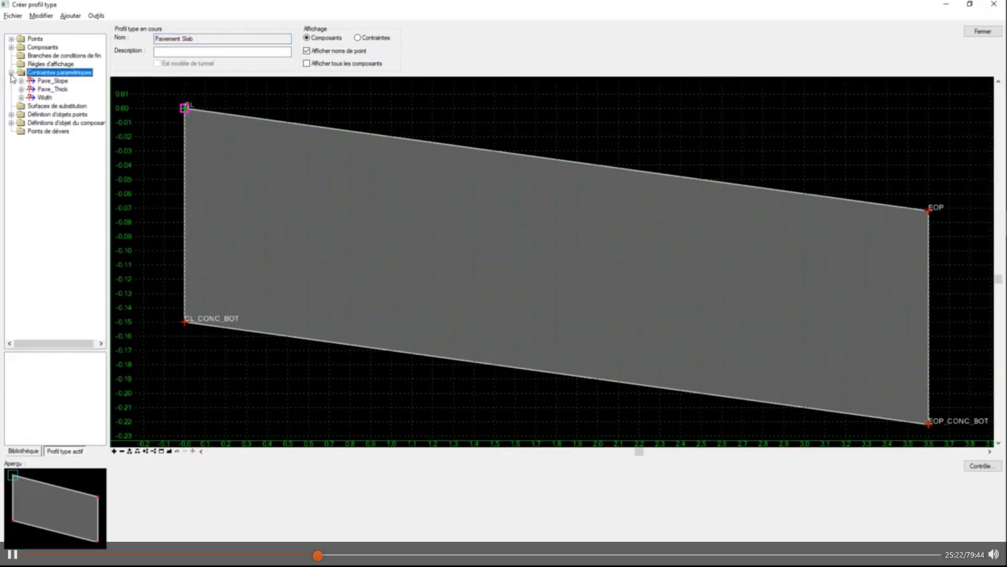
pyautogui.click(49, 89)
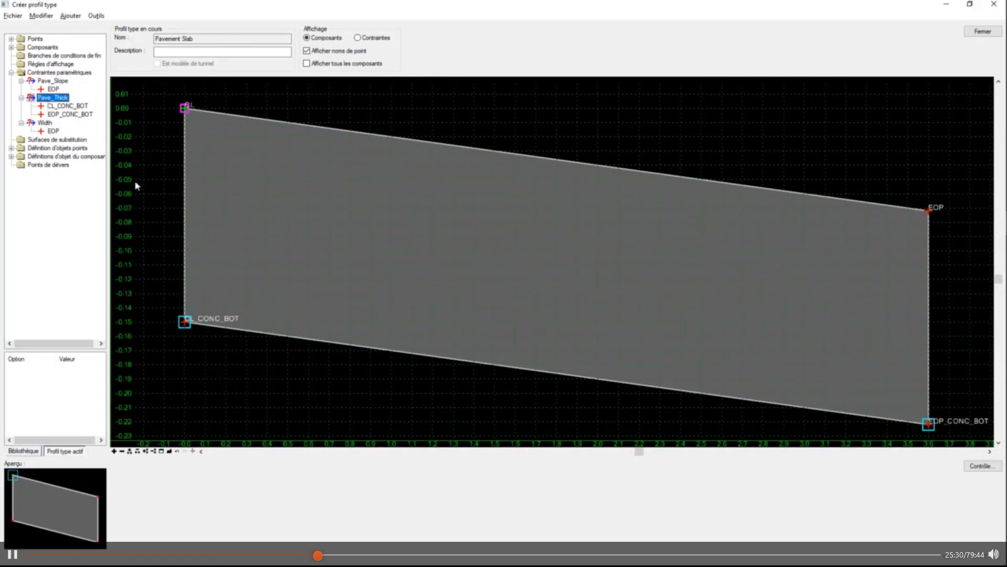
pyautogui.moveTo(189, 328)
# Set the default value of the Pave_Thick parametric constraint to -0.10000
pyautogui.rightClick(48, 100)
pyautogui.click(63, 105)
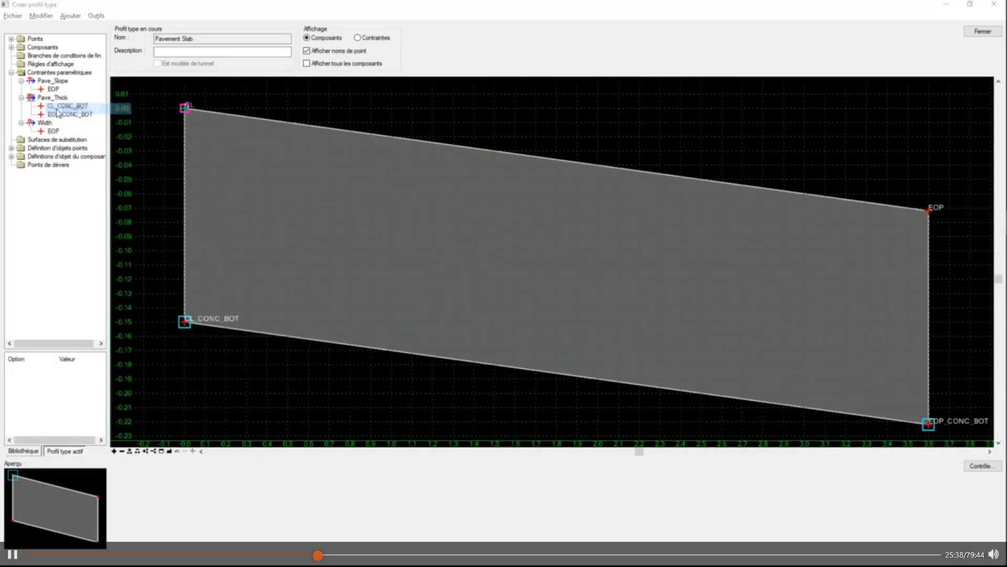
pyautogui.write('-0,10000')
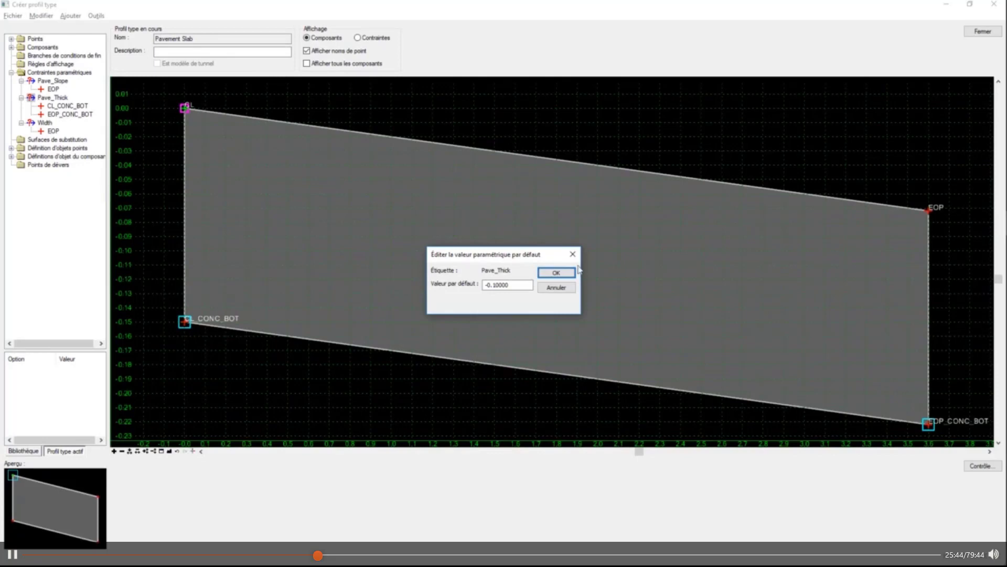
pyautogui.click(556, 273)
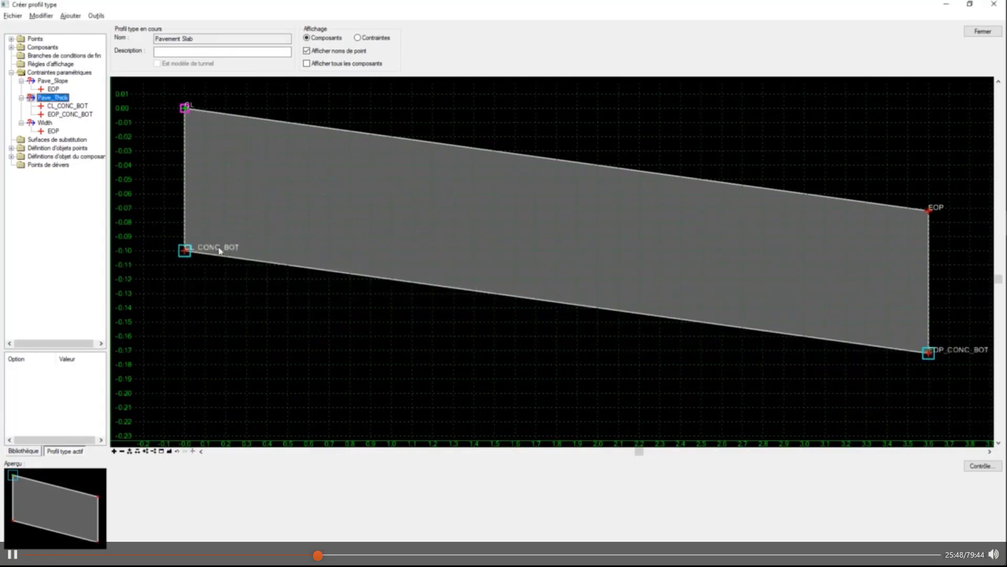
# Check CL_CONC_BOT's vertical constraint value and label in its point properties, then close them
pyautogui.click(183, 256)
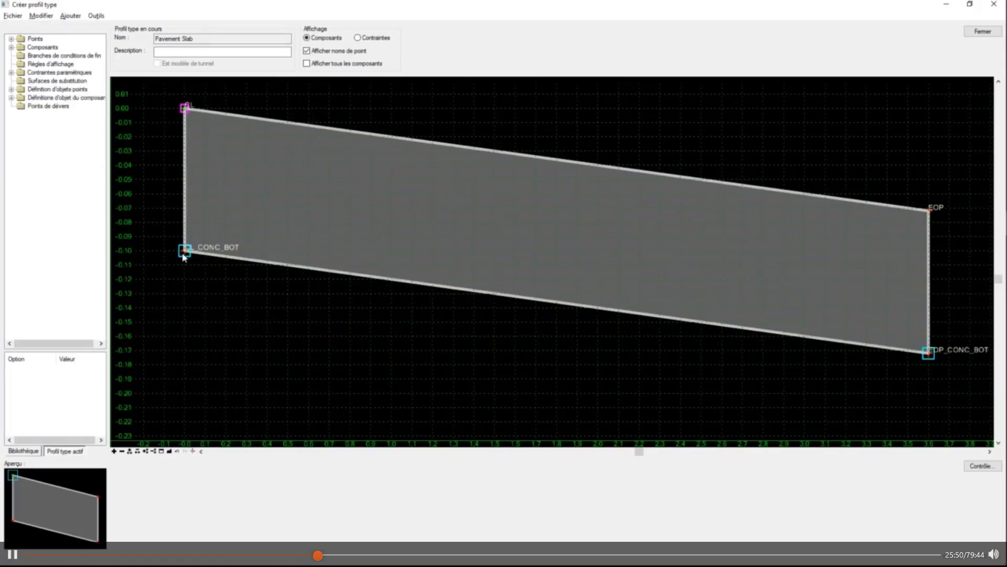
pyautogui.doubleClick(185, 252)
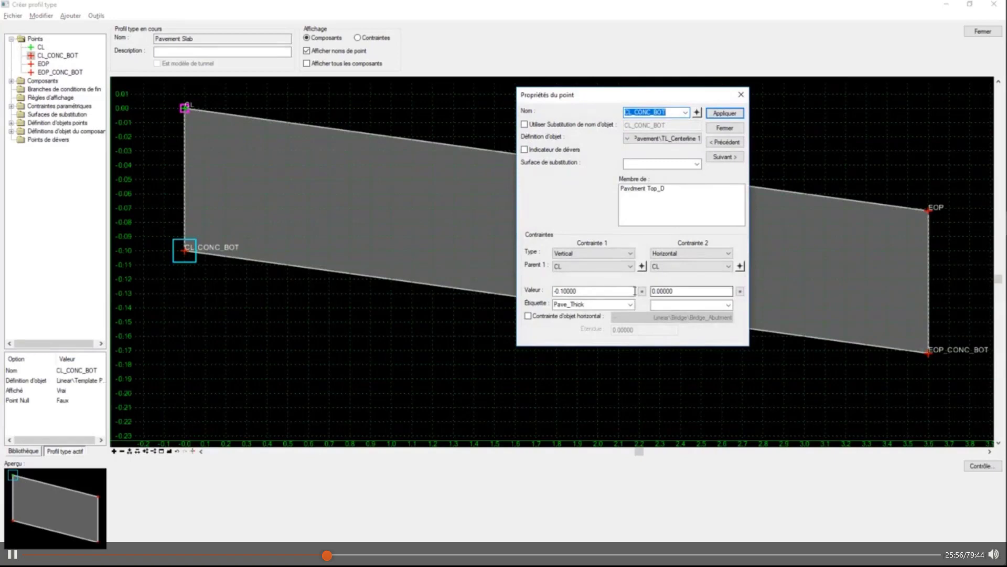
pyautogui.doubleClick(597, 290)
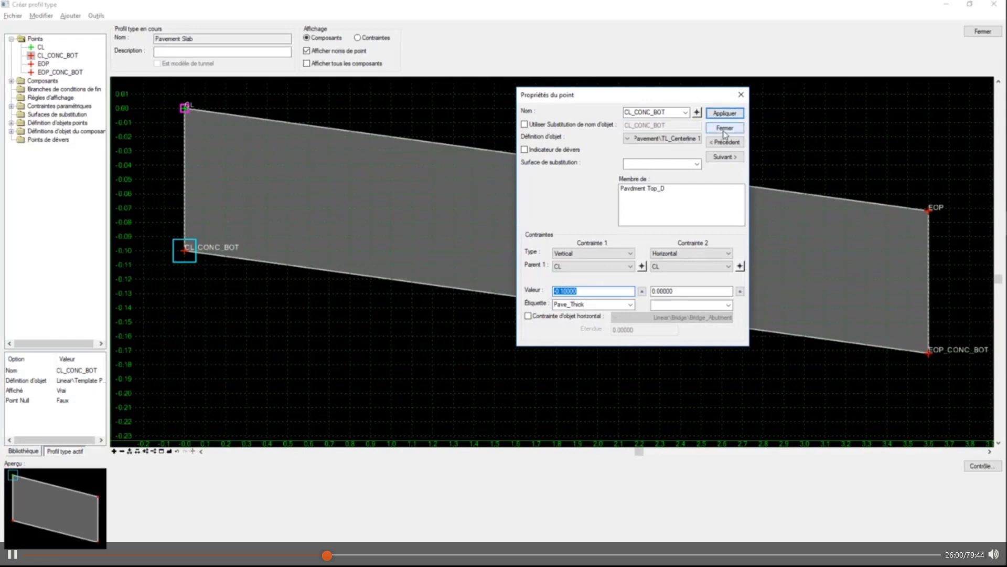
pyautogui.click(609, 305)
pyautogui.click(729, 131)
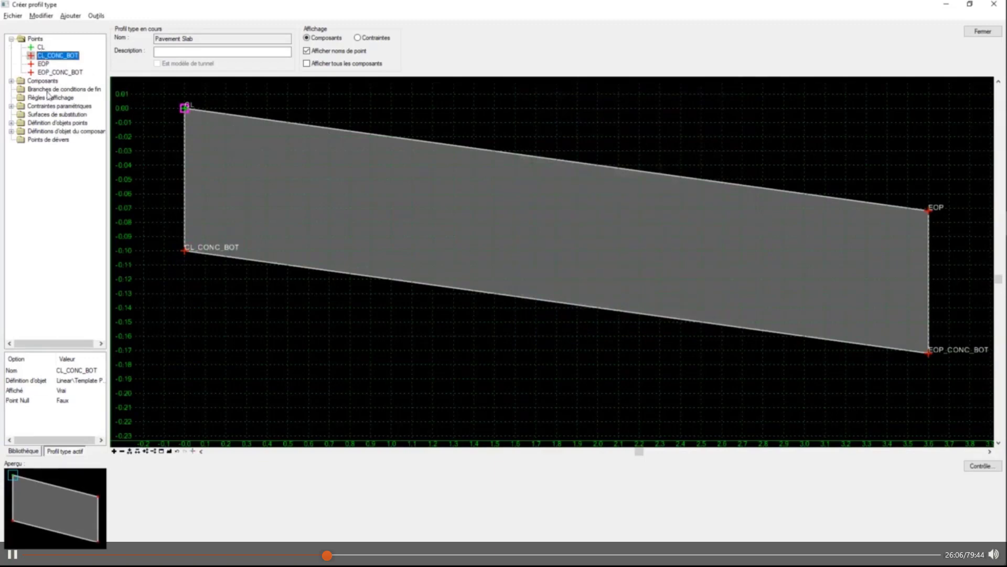
# Set the default value of the Pave_Thick parametric constraint to -0.15000
pyautogui.click(11, 106)
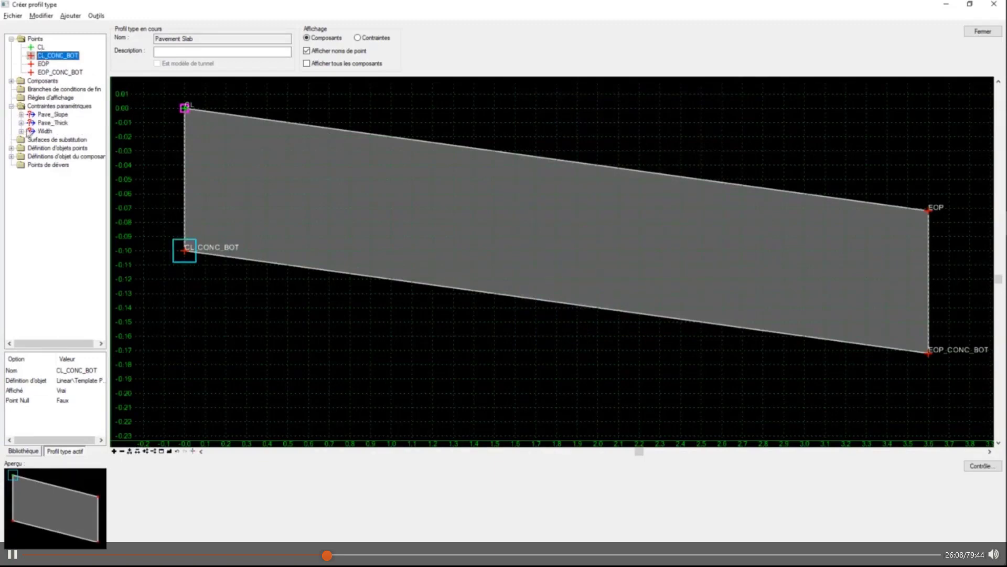
pyautogui.click(48, 125)
pyautogui.rightClick(48, 124)
pyautogui.click(112, 136)
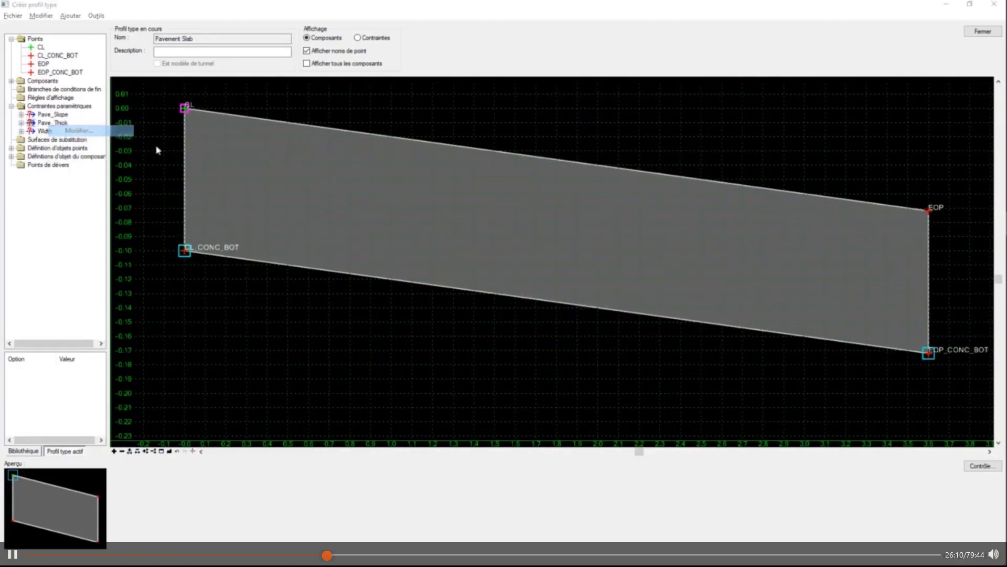
pyautogui.write('-0.15000')
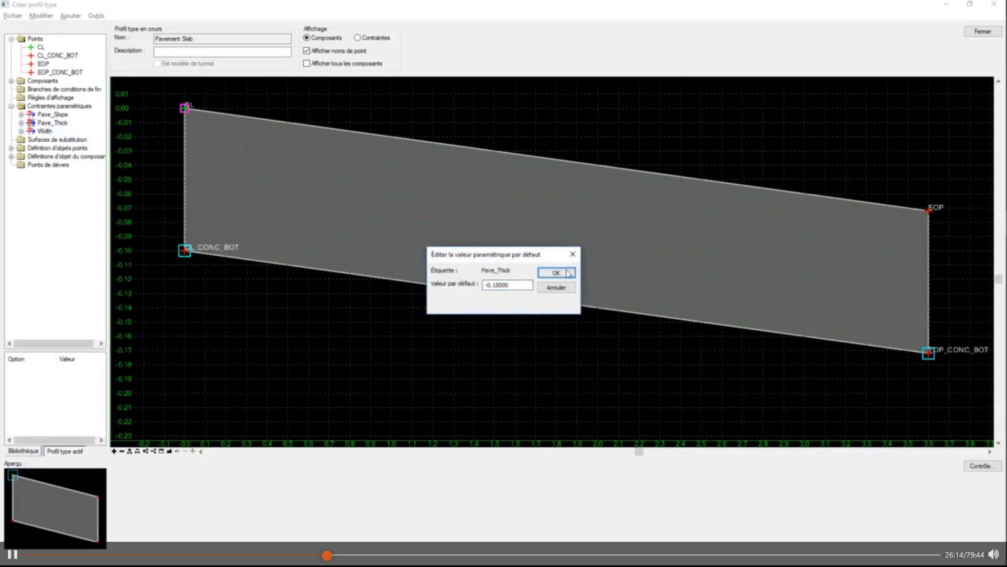
pyautogui.click(556, 273)
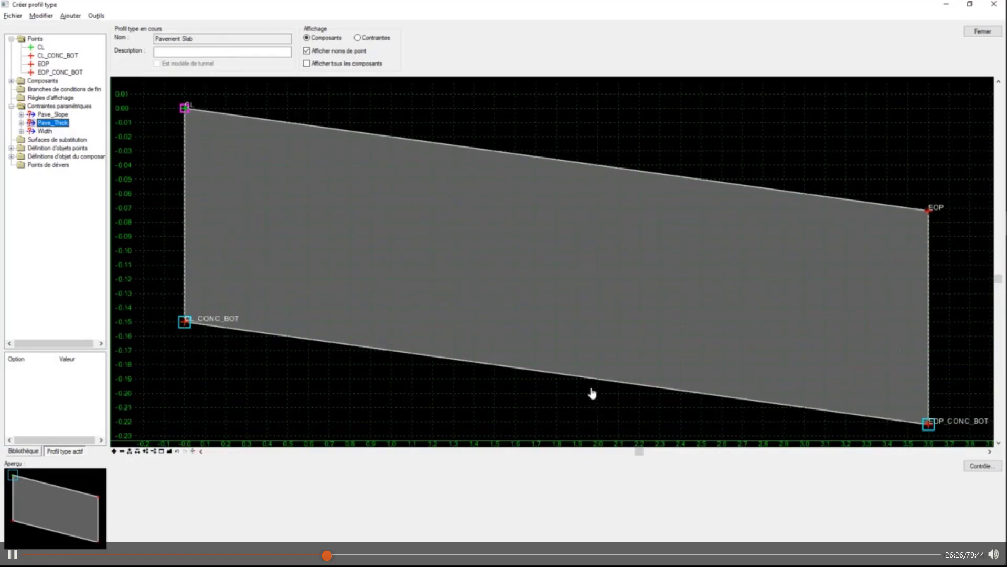
# Copy the Pavement Slab template and paste it at the root of the template library
pyautogui.click(24, 451)
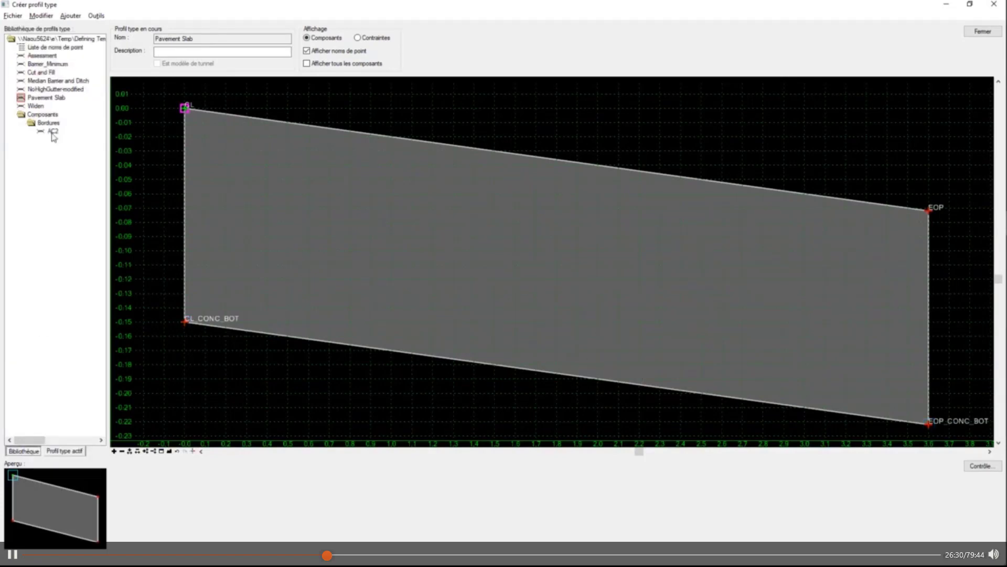
pyautogui.click(45, 100)
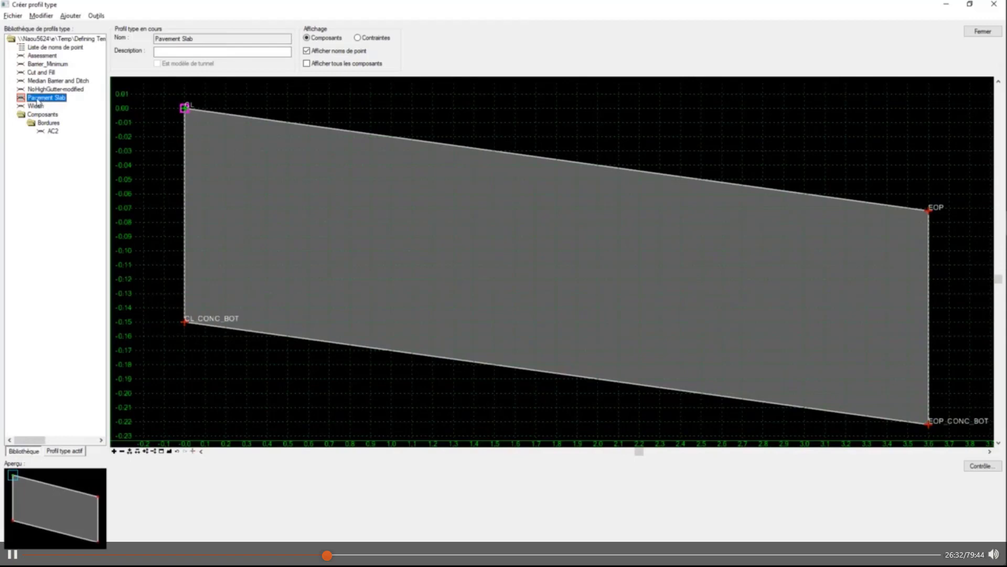
pyautogui.rightClick(38, 98)
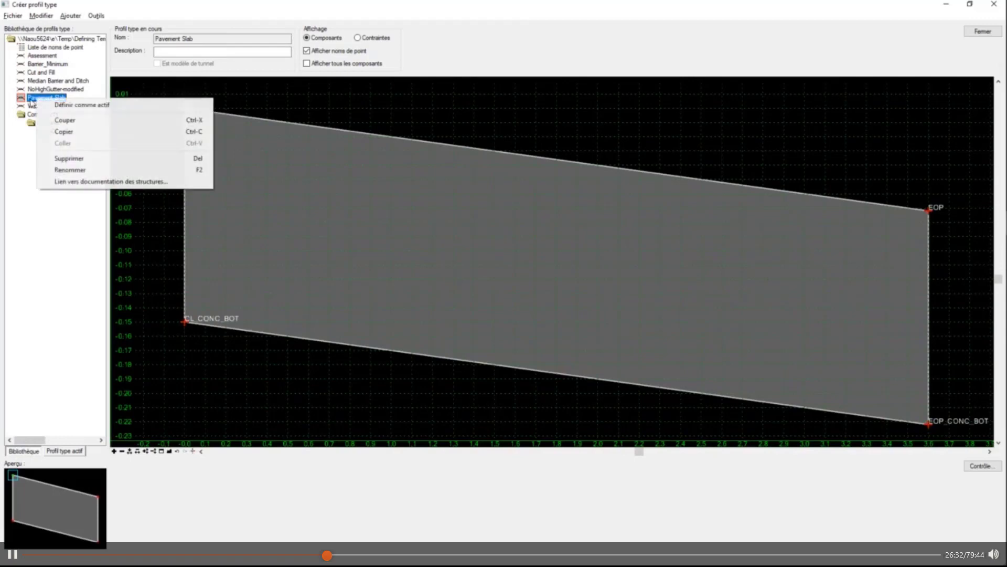
pyautogui.click(89, 132)
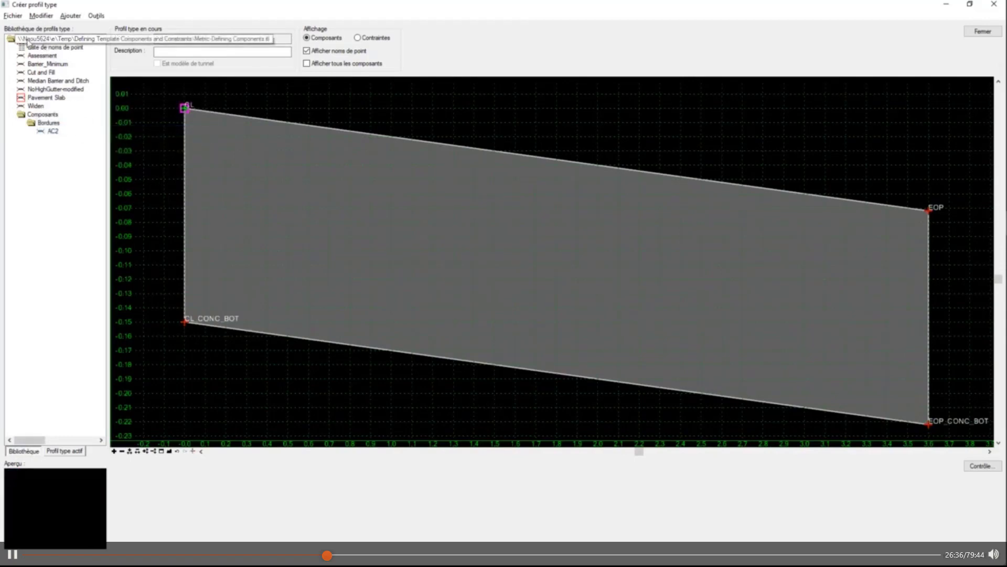
pyautogui.rightClick(27, 40)
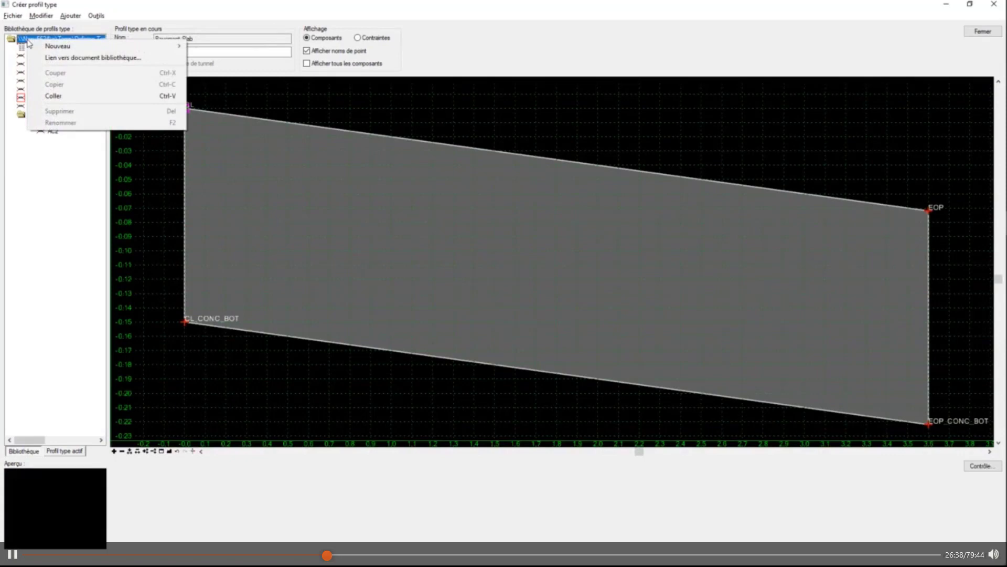
pyautogui.click(60, 97)
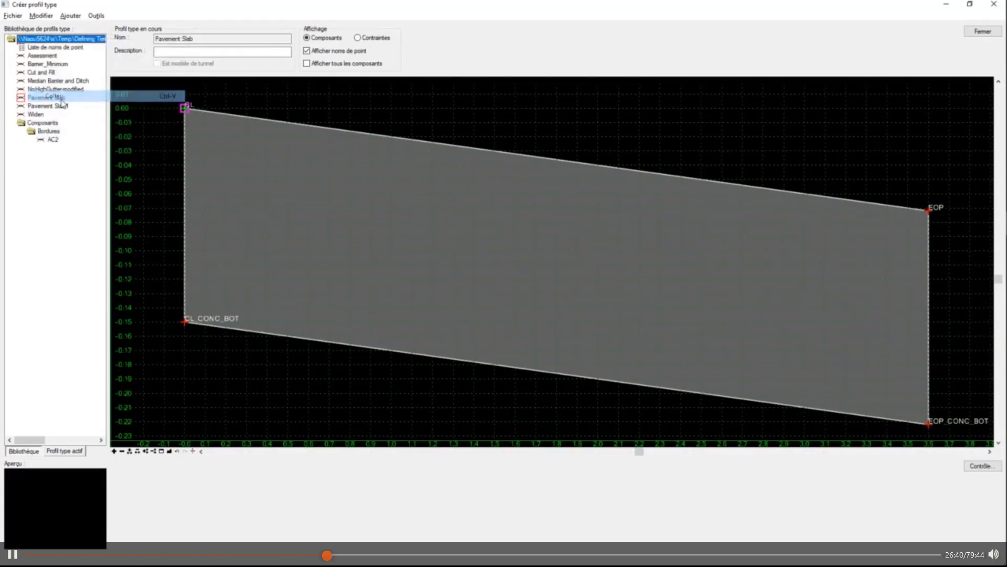
# Switch between the original Pavement Slab and its copy, leaving Pavement Slab1 as the active template
pyautogui.click(53, 107)
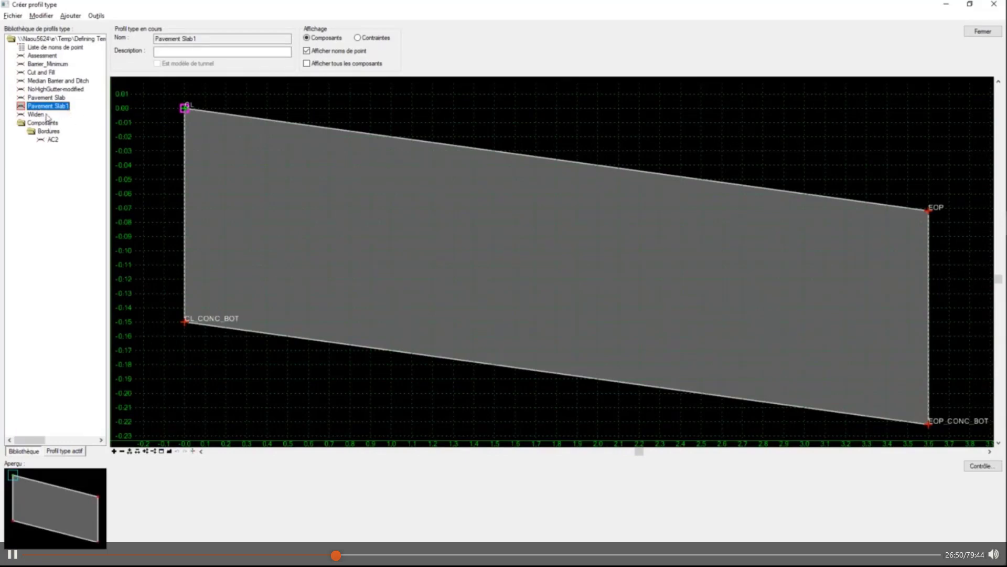
pyautogui.click(38, 98)
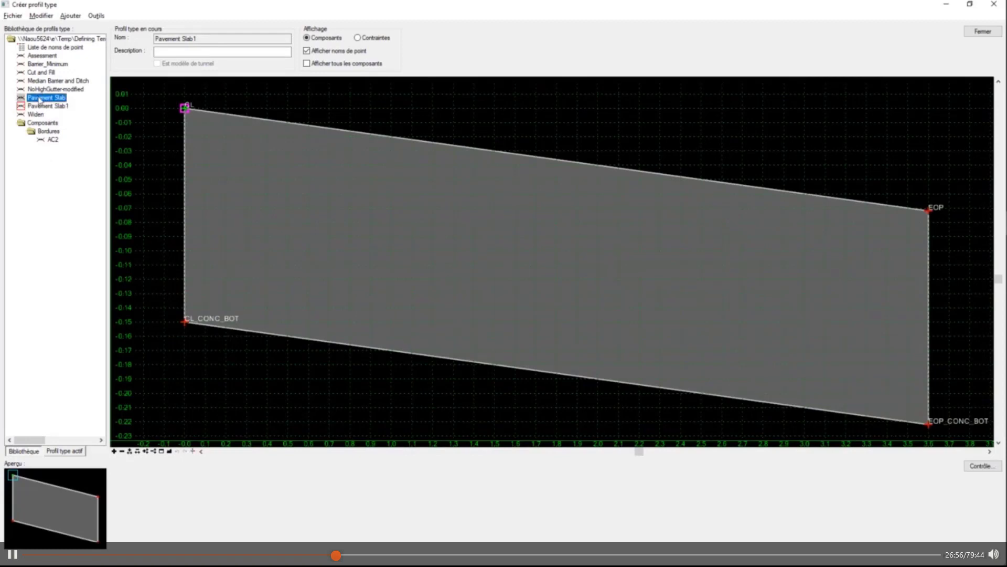
pyautogui.click(40, 105)
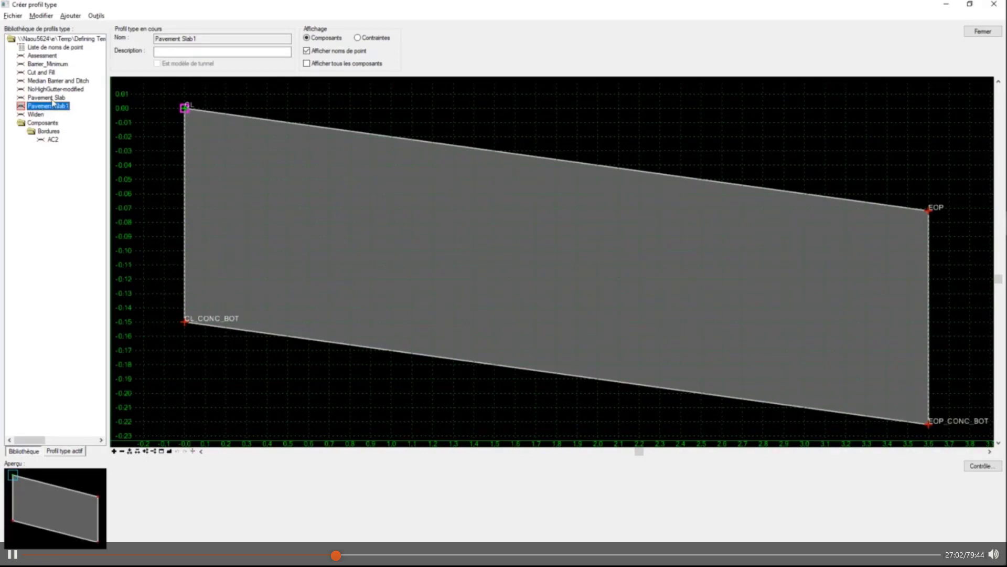
pyautogui.click(64, 98)
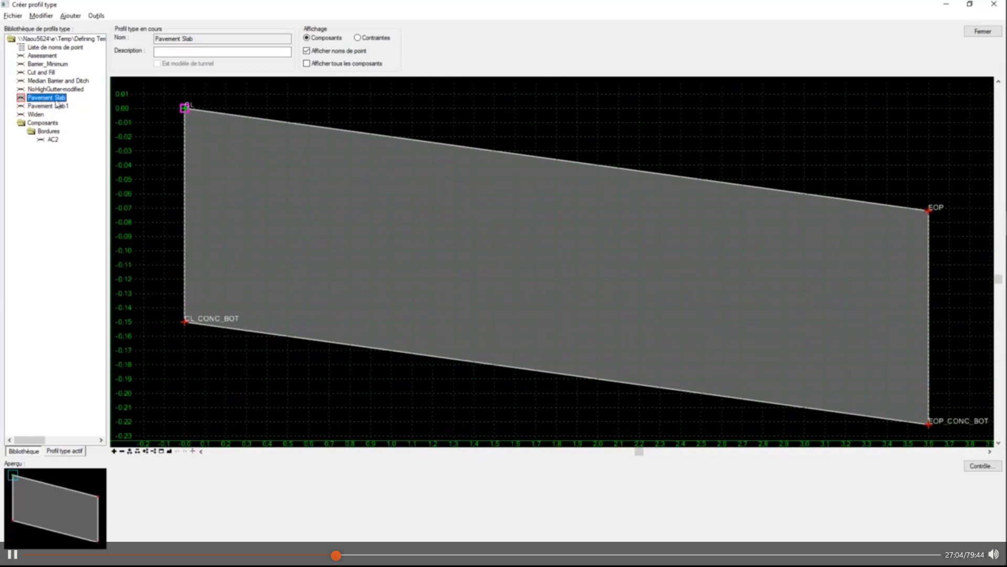
pyautogui.click(48, 106)
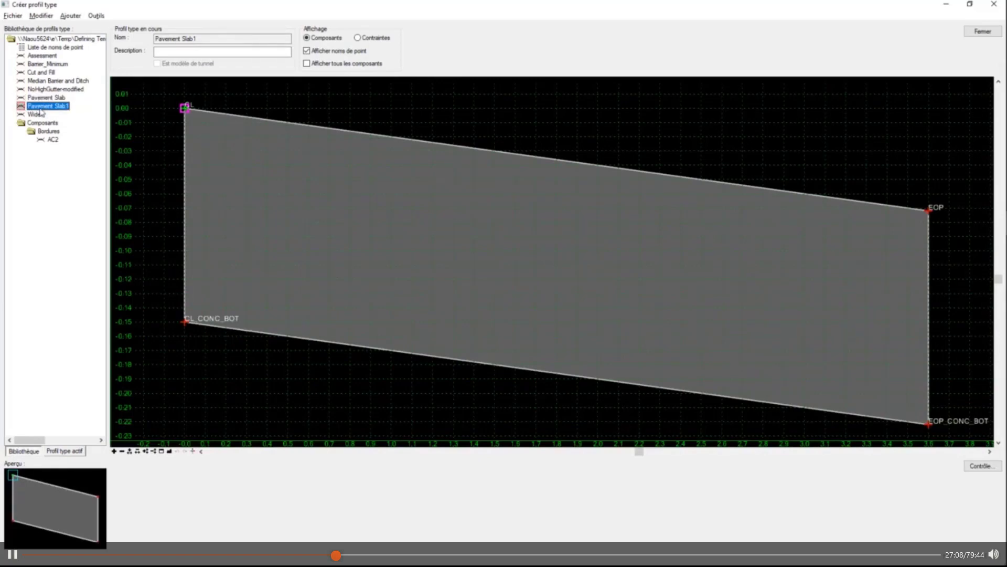
# Rename the Pavement Slab1 template as Pavement Slab 2 lanes
pyautogui.rightClick(40, 108)
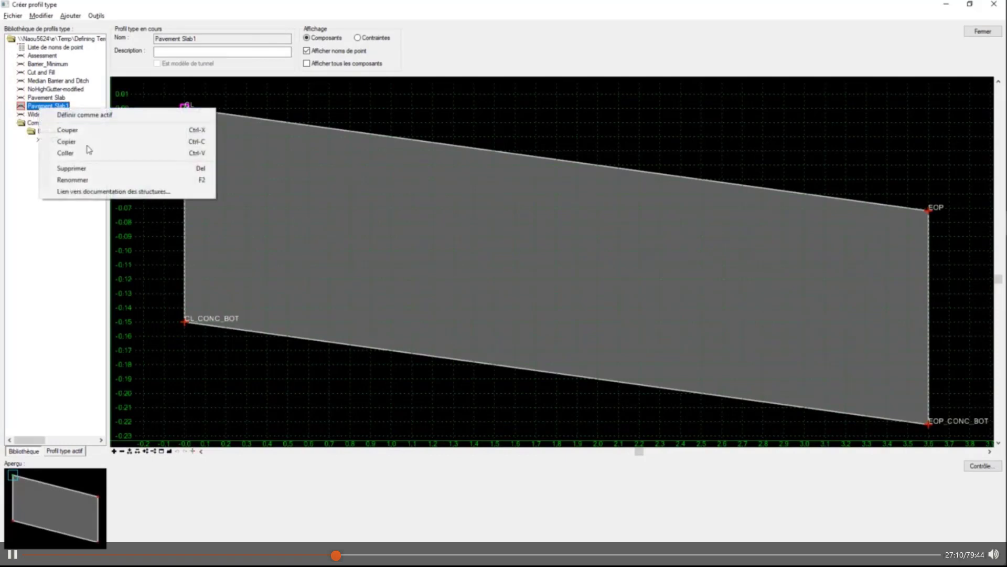
pyautogui.click(97, 182)
pyautogui.press('Return')
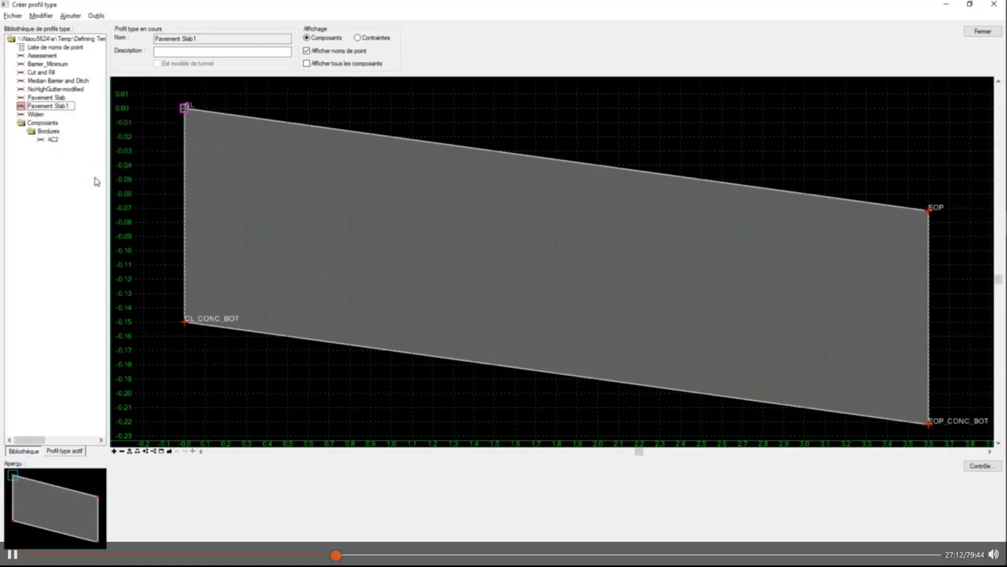
pyautogui.write('2 lanes')
pyautogui.press('Return')
pyautogui.click(62, 108)
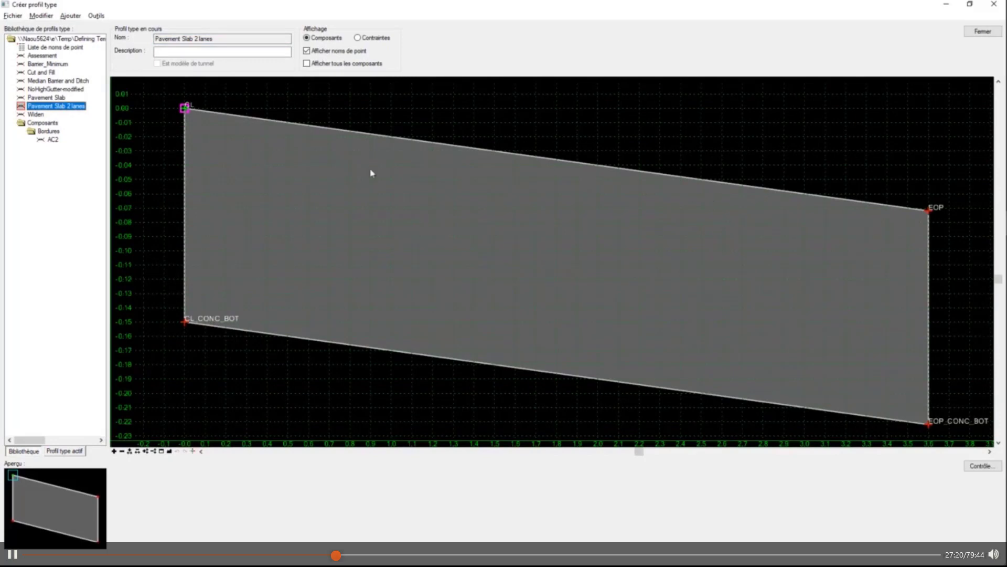
# Set the EOP point's horizontal constraint value to 7.2 and close its properties
pyautogui.scroll(-3, 286, 212)
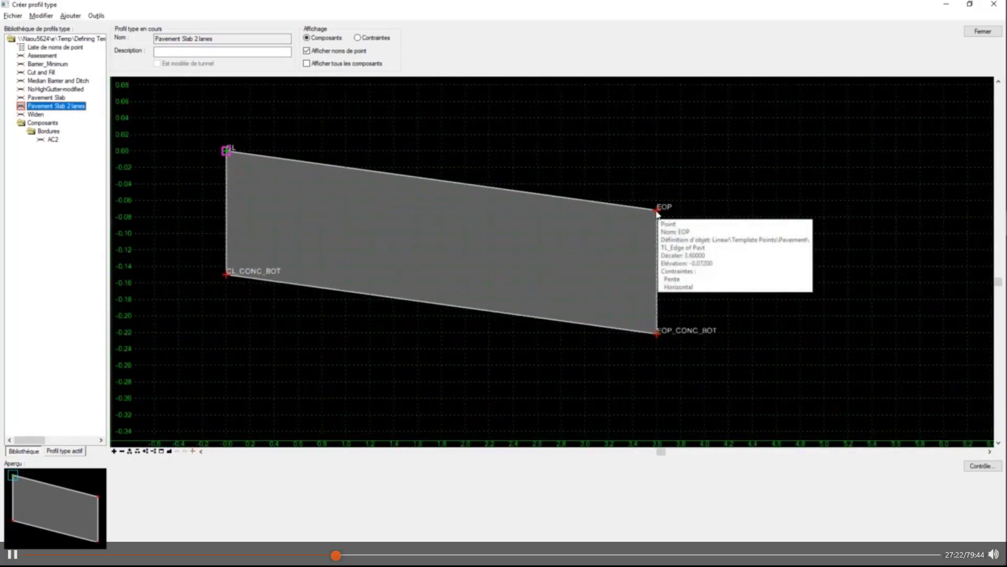
pyautogui.doubleClick(657, 211)
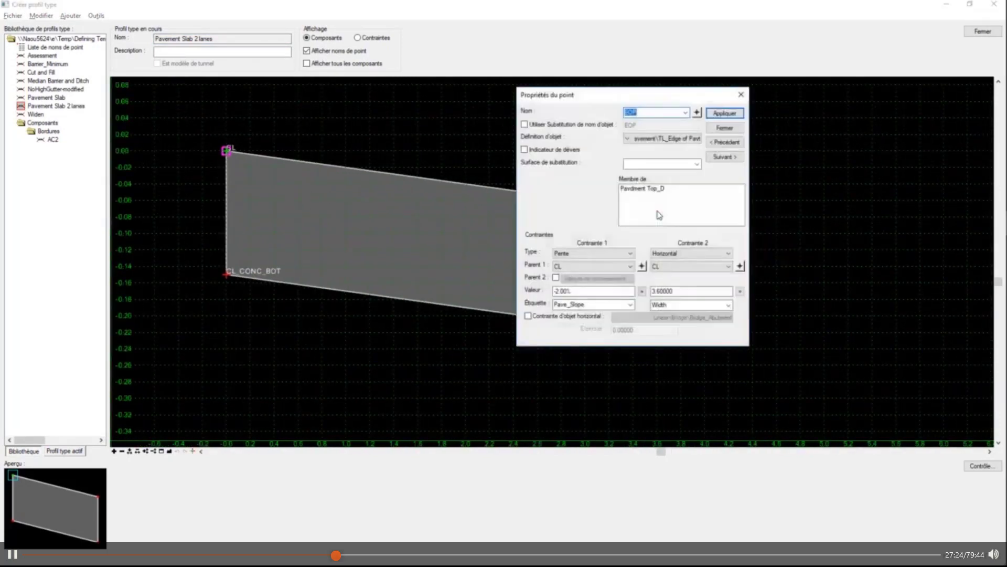
pyautogui.doubleClick(676, 291)
pyautogui.write('7')
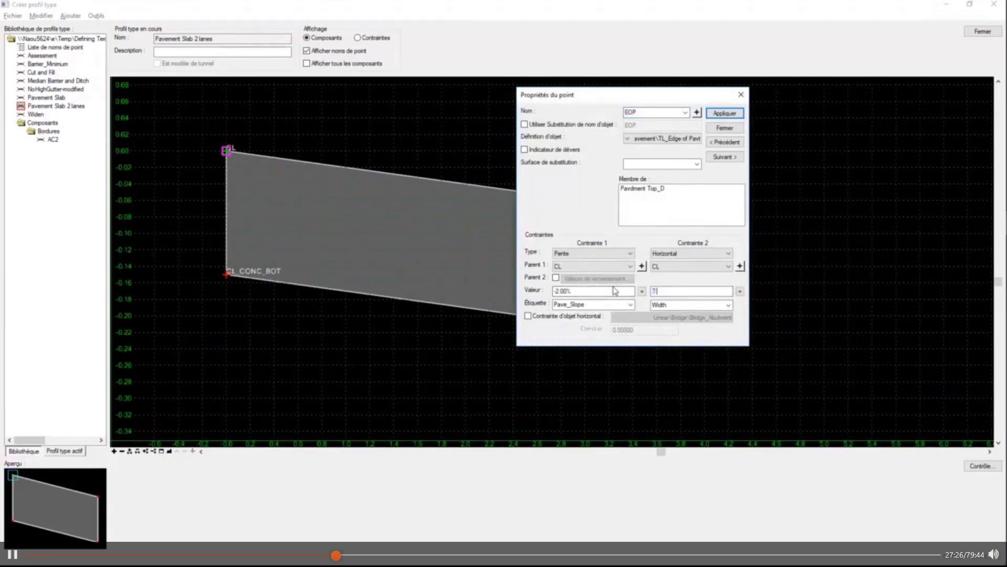
pyautogui.write('.2')
pyautogui.click(723, 114)
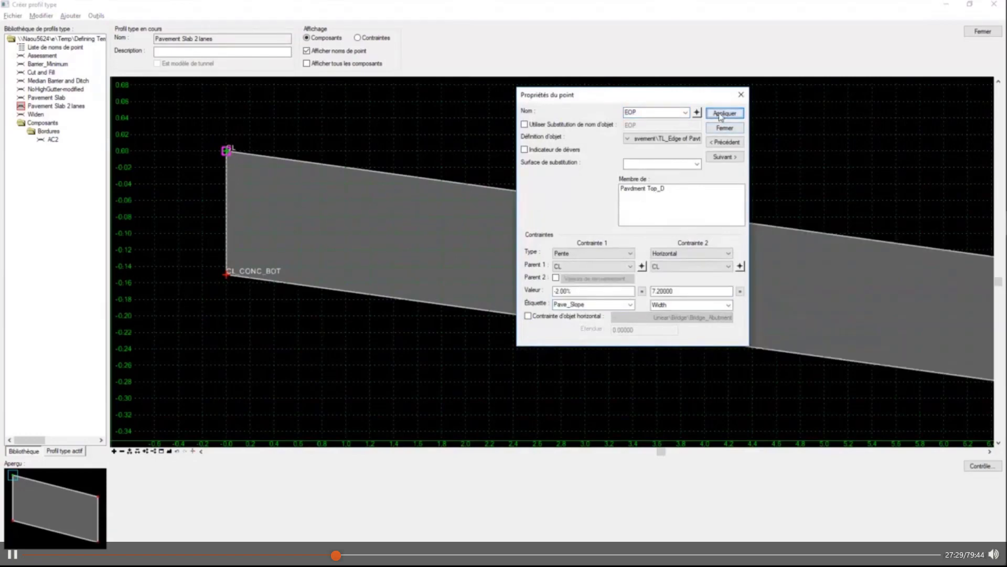
pyautogui.click(724, 128)
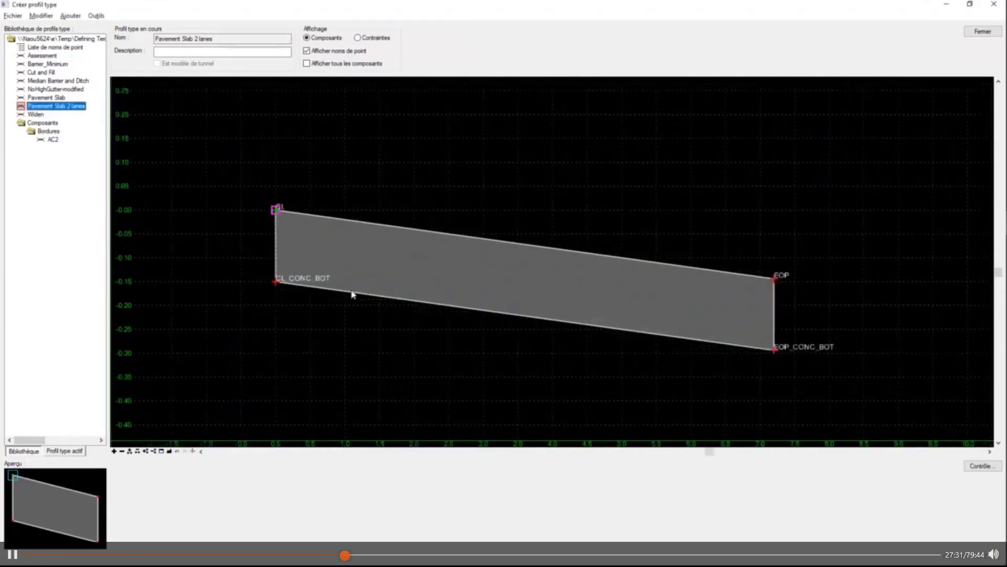
# Insert a point into the slab component's top edge at about offset 3.3, elevation -0.05
pyautogui.scroll(-1, 412, 322)
pyautogui.scroll(2, 412, 322)
pyautogui.moveTo(520, 260)
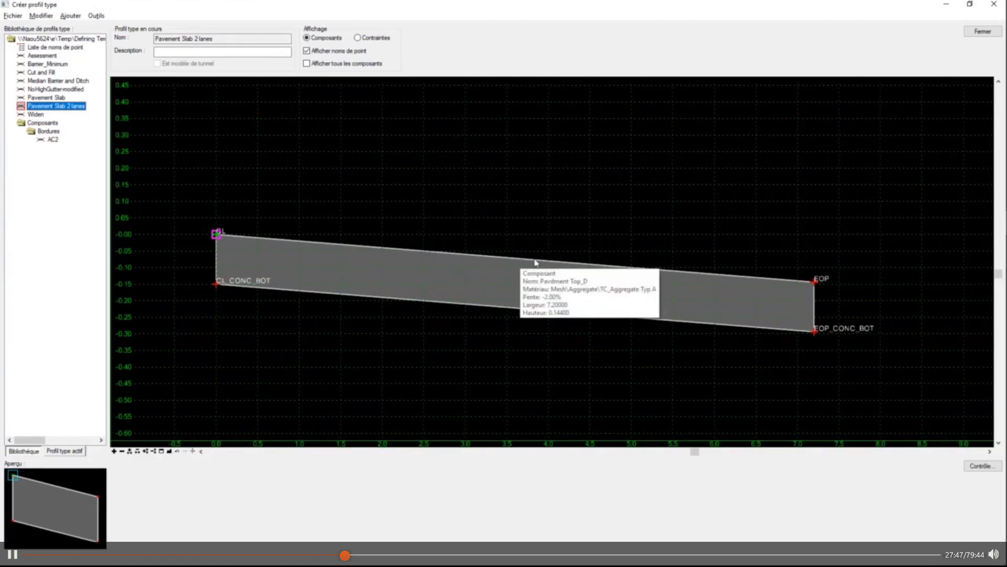
pyautogui.rightClick(507, 261)
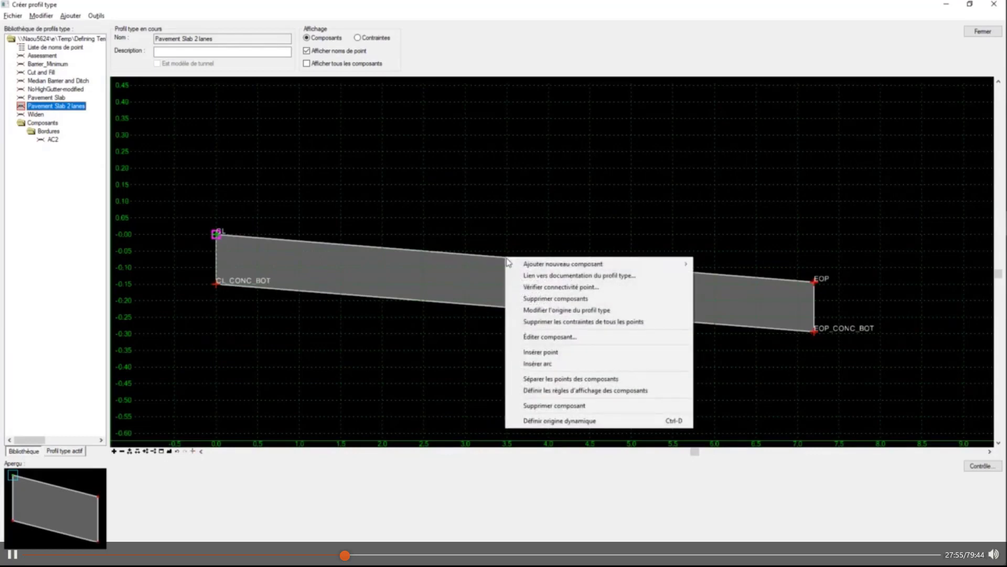
pyautogui.click(571, 353)
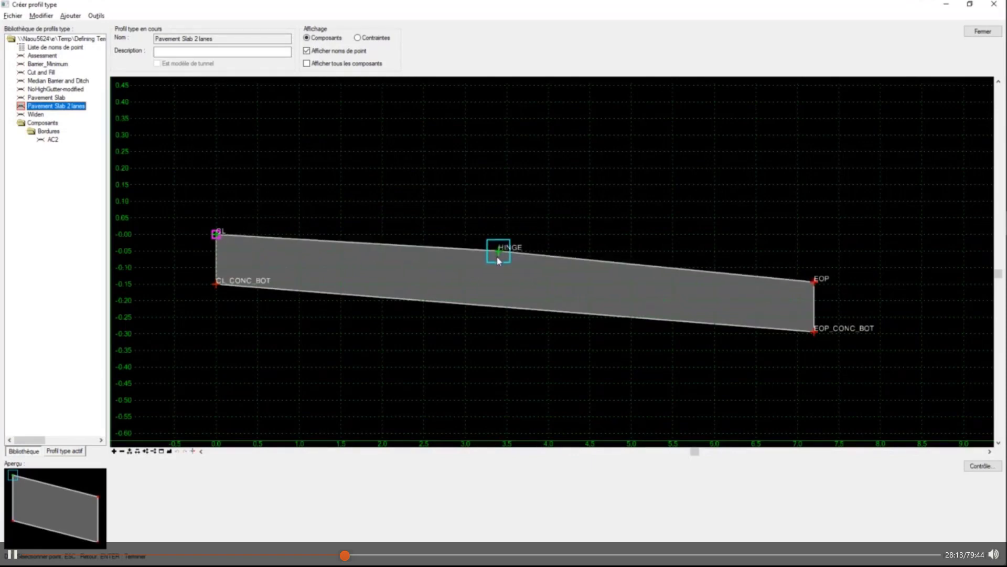
pyautogui.click(493, 260)
pyautogui.moveTo(565, 213); pyautogui.dragTo(587, 218)
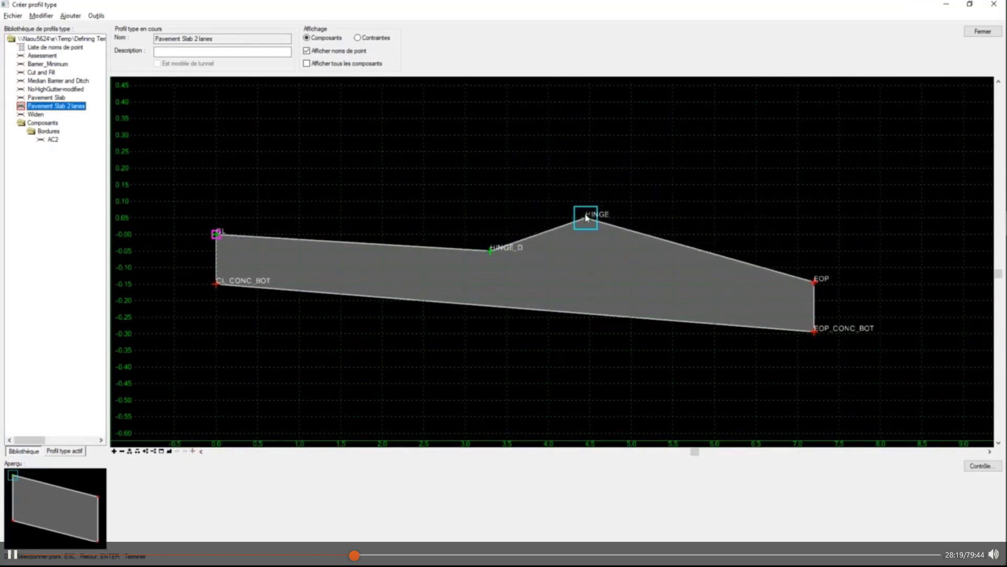
pyautogui.rightClick(586, 219)
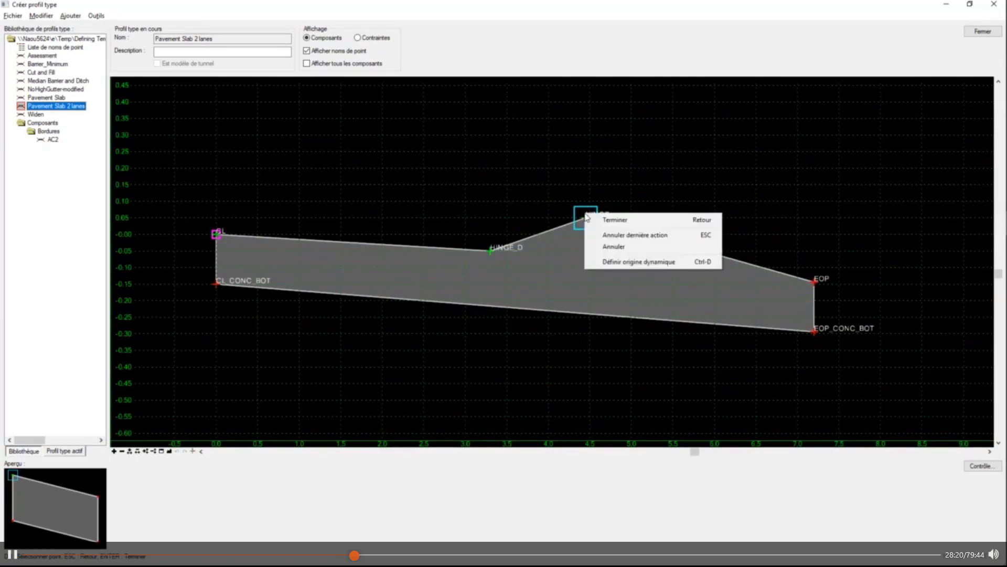
pyautogui.click(617, 220)
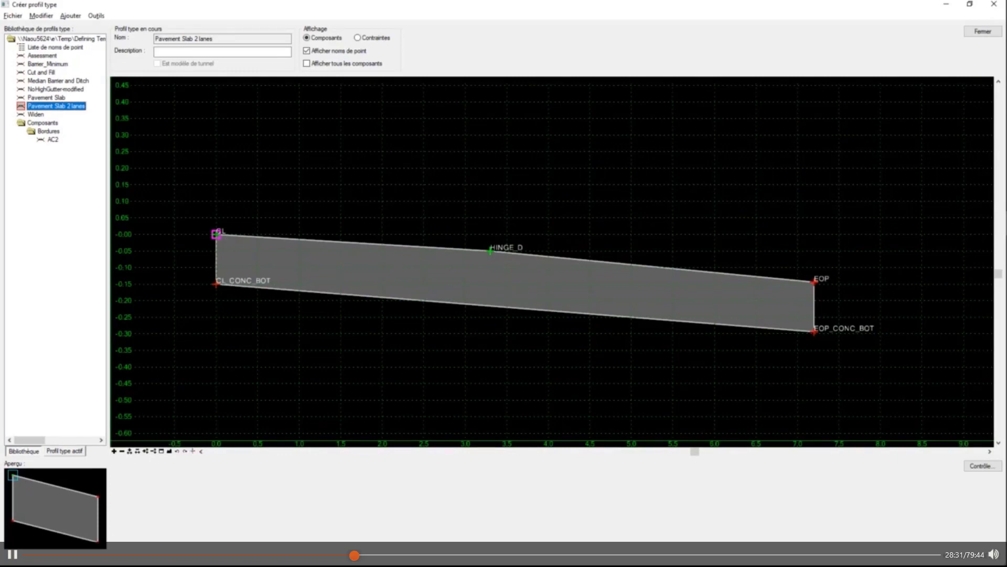
# Choose LANE as the name of the inserted top-edge point in its point properties
pyautogui.doubleClick(491, 255)
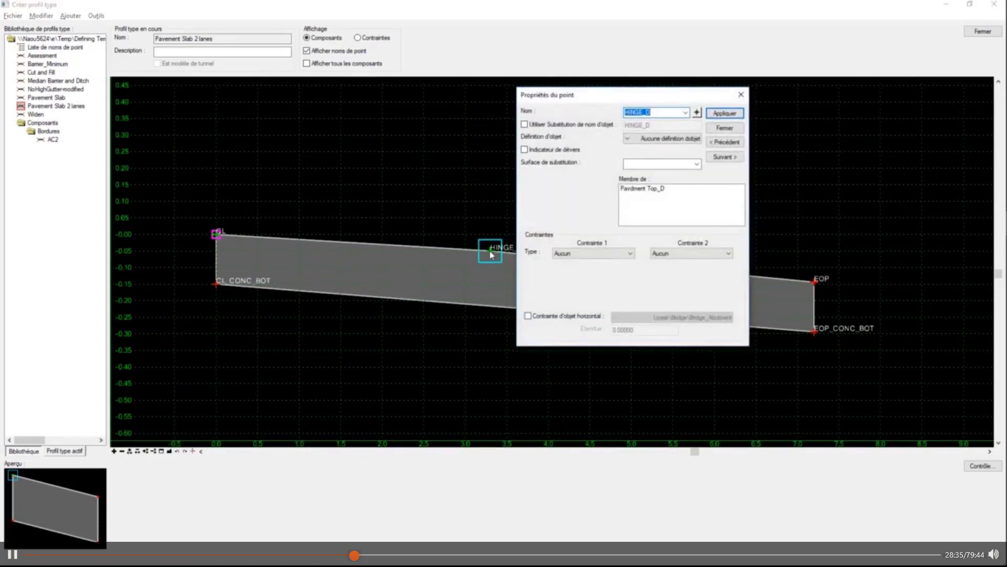
pyautogui.click(686, 113)
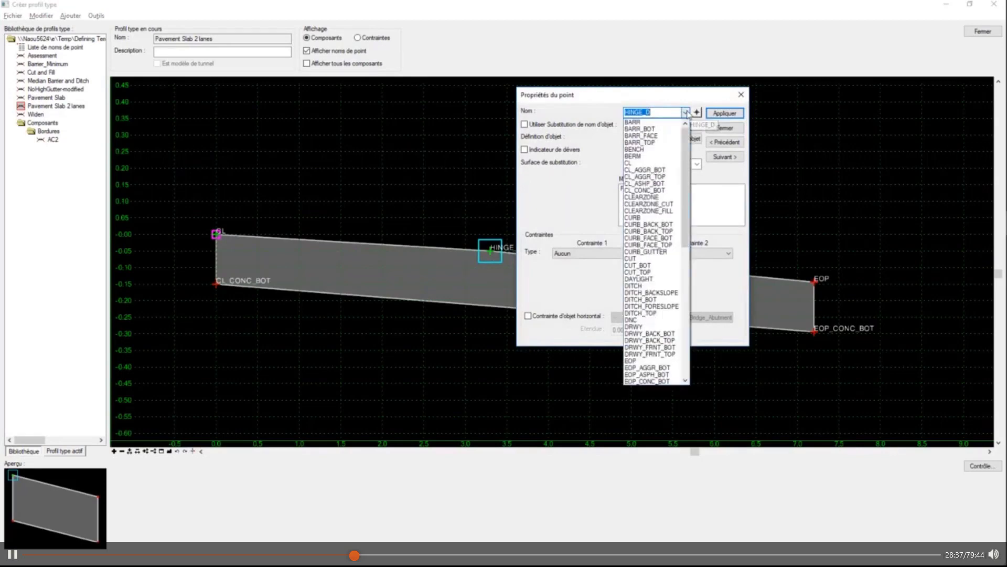
pyautogui.scroll(-5, 668, 151)
pyautogui.scroll(-1, 668, 151)
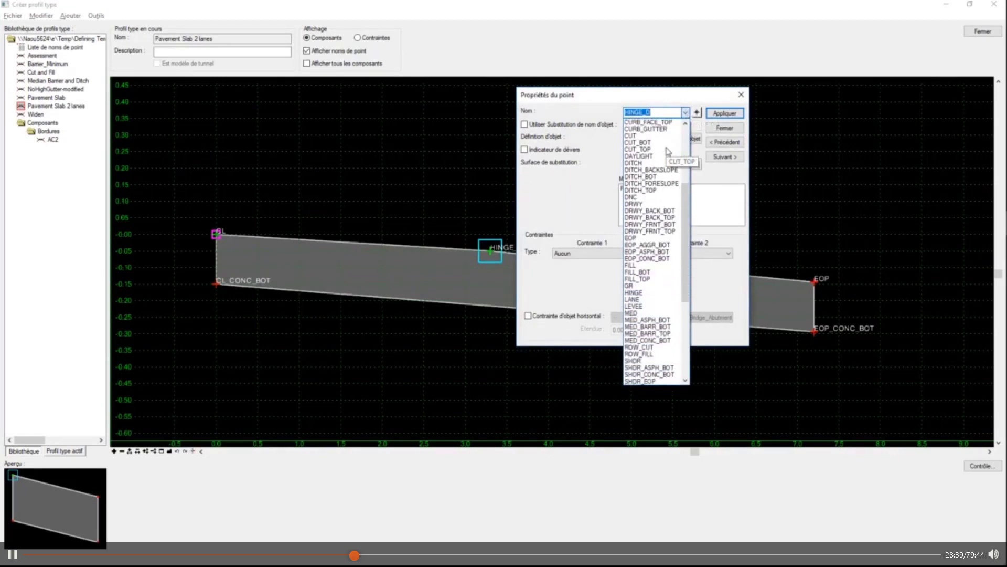
pyautogui.click(641, 300)
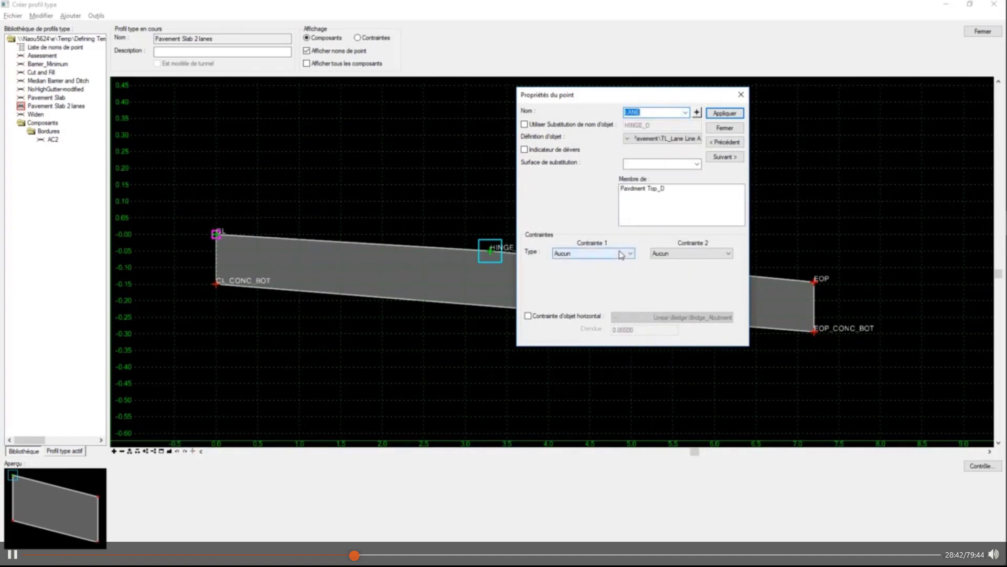
# Apply a horizontal constraint to the LANE point with CL as parent and a value of 3.6
pyautogui.moveTo(578, 100); pyautogui.dragTo(698, 7)
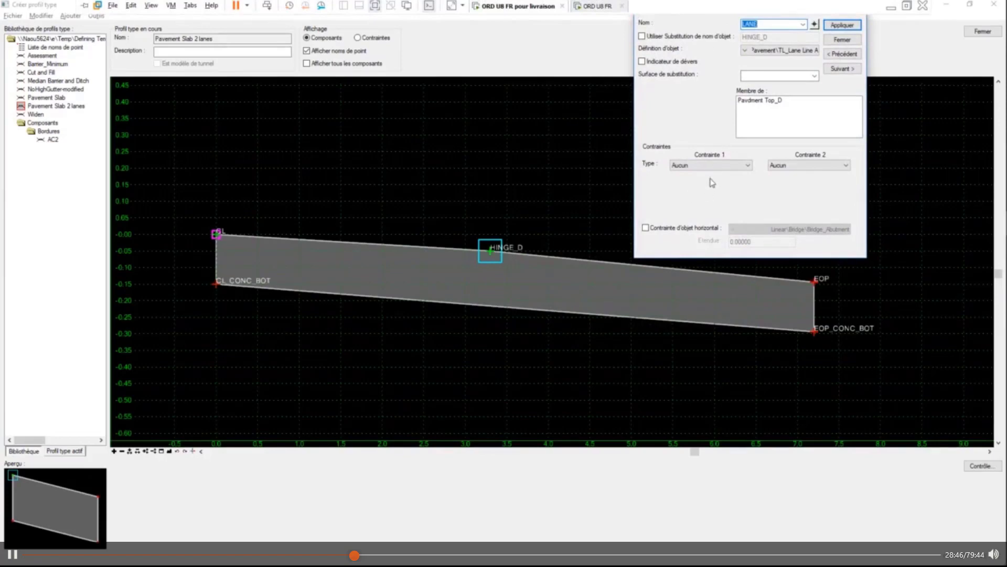
pyautogui.click(746, 165)
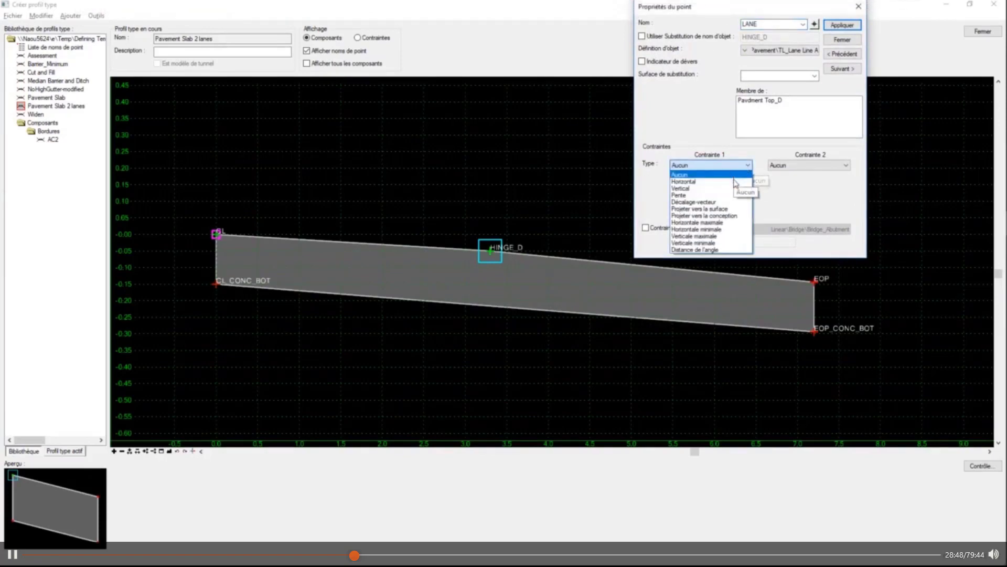
pyautogui.click(734, 181)
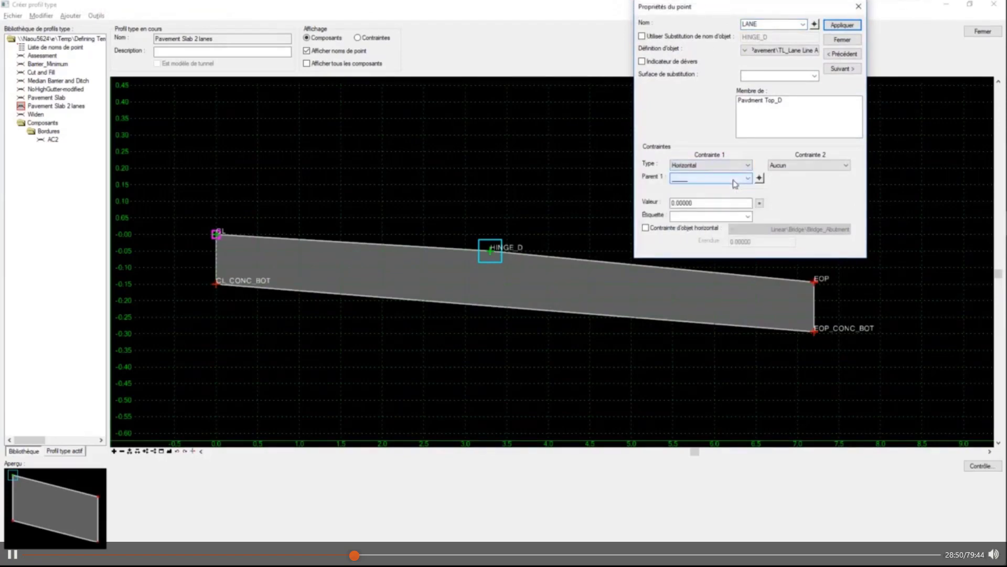
pyautogui.click(760, 178)
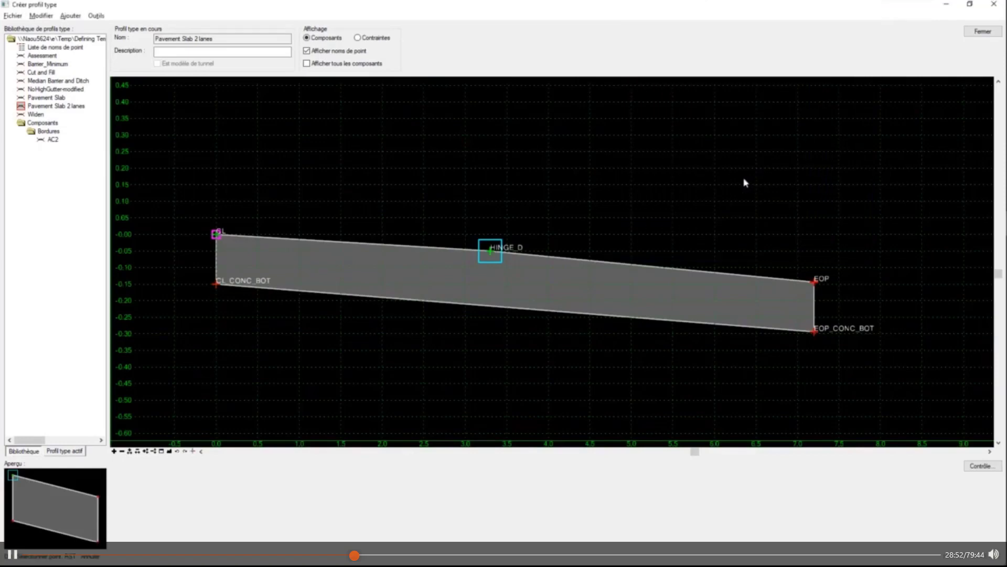
pyautogui.click(216, 234)
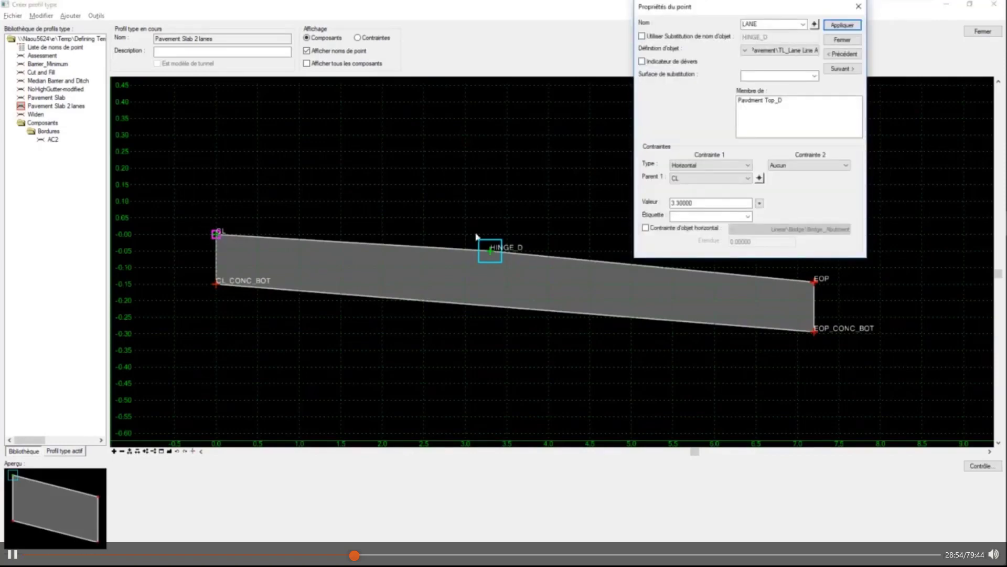
pyautogui.doubleClick(687, 203)
pyautogui.write('6')
pyautogui.click(840, 25)
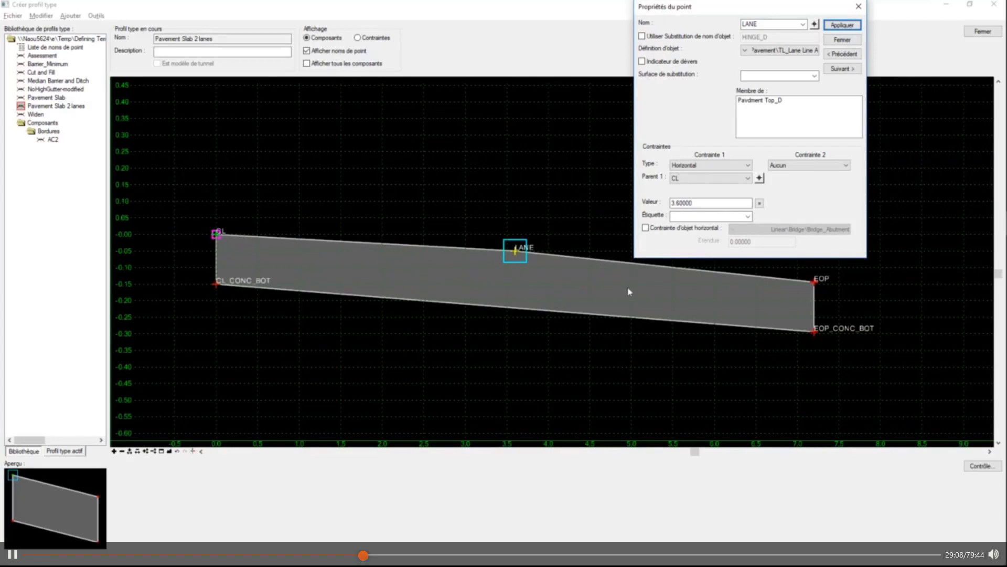
# Apply a slope (Pente) constraint as the LANE point's second constraint, with CL as parent and a value of -2%
pyautogui.click(795, 166)
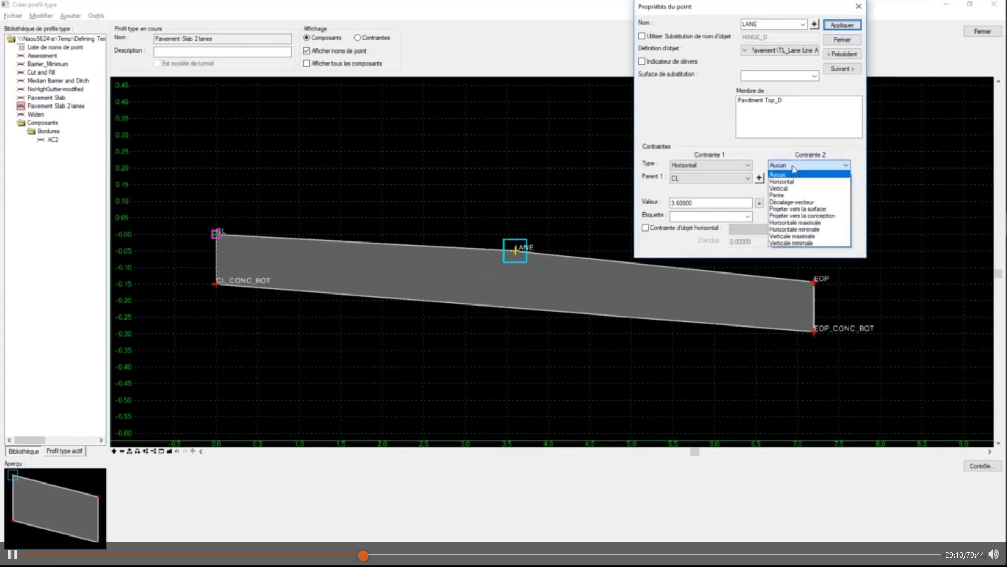
pyautogui.click(787, 188)
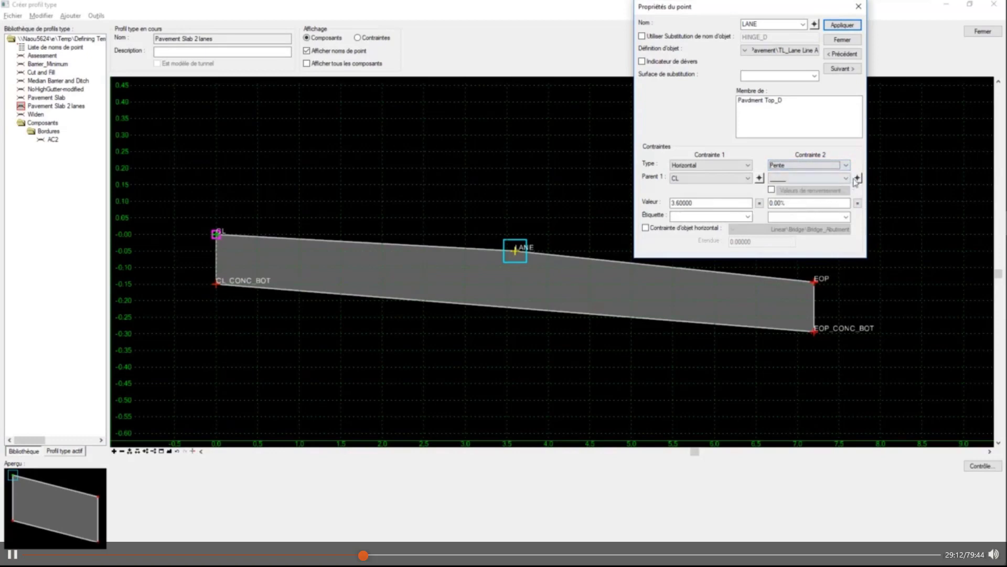
pyautogui.click(857, 178)
pyautogui.click(217, 234)
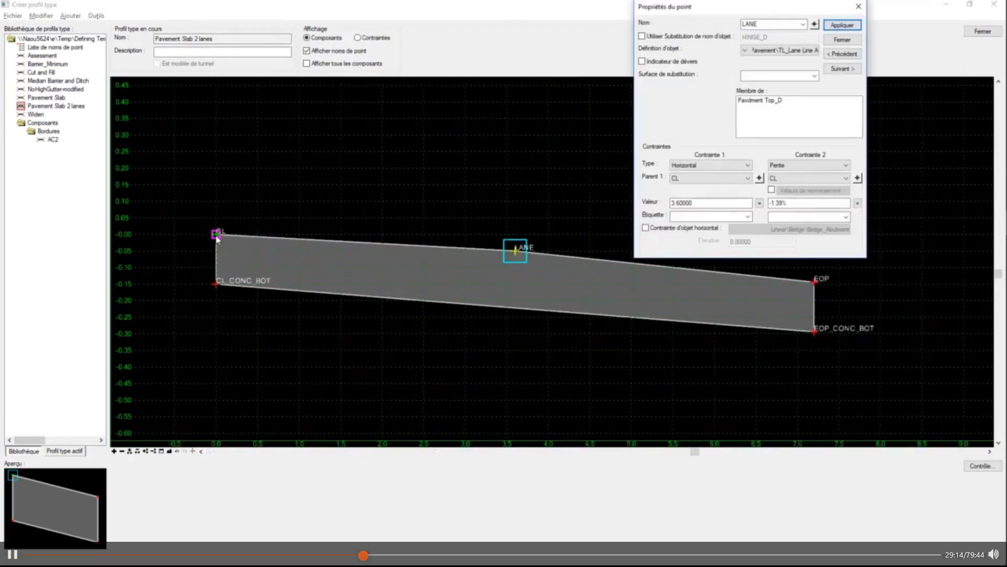
pyautogui.moveTo(804, 208); pyautogui.dragTo(710, 207)
pyautogui.press('BackSpace')
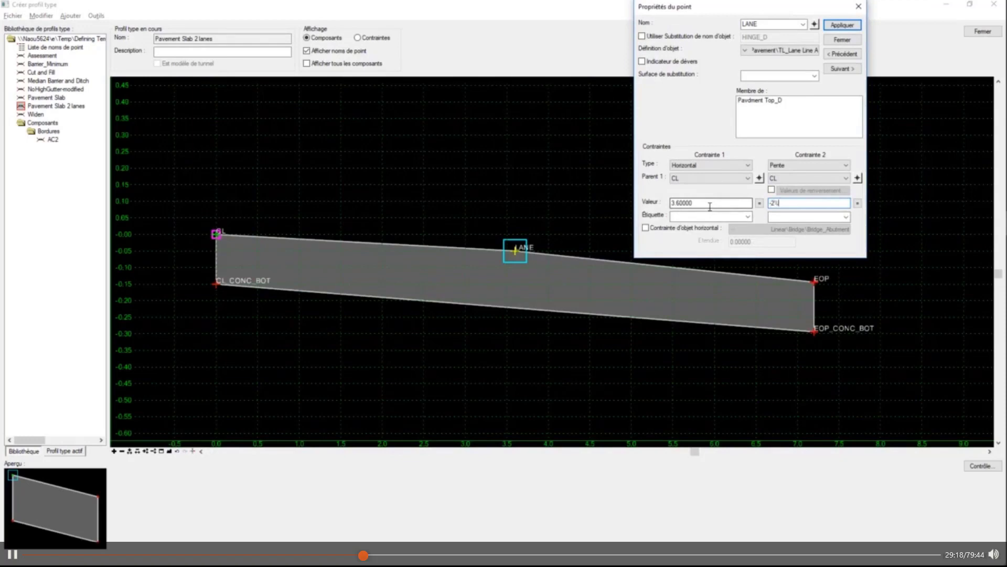
pyautogui.click(843, 25)
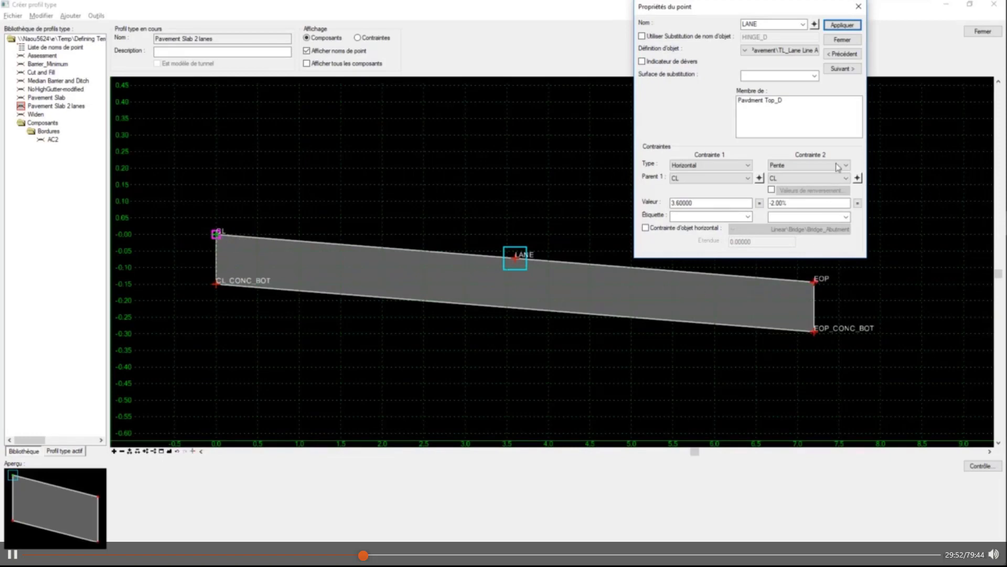
# Change the LANE point's second constraint type to vector offset (Décalage-vecteur)
pyautogui.click(816, 166)
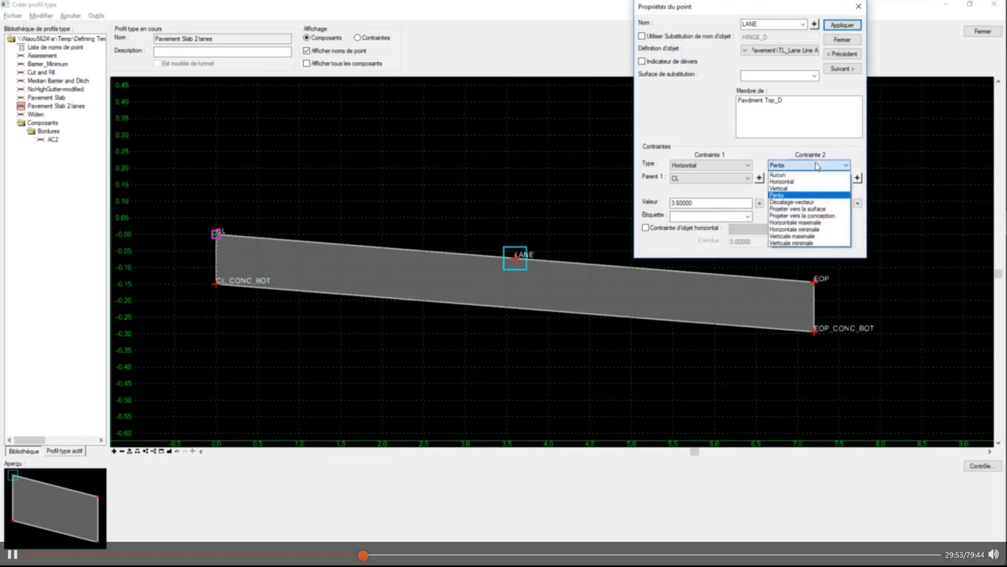
pyautogui.click(809, 204)
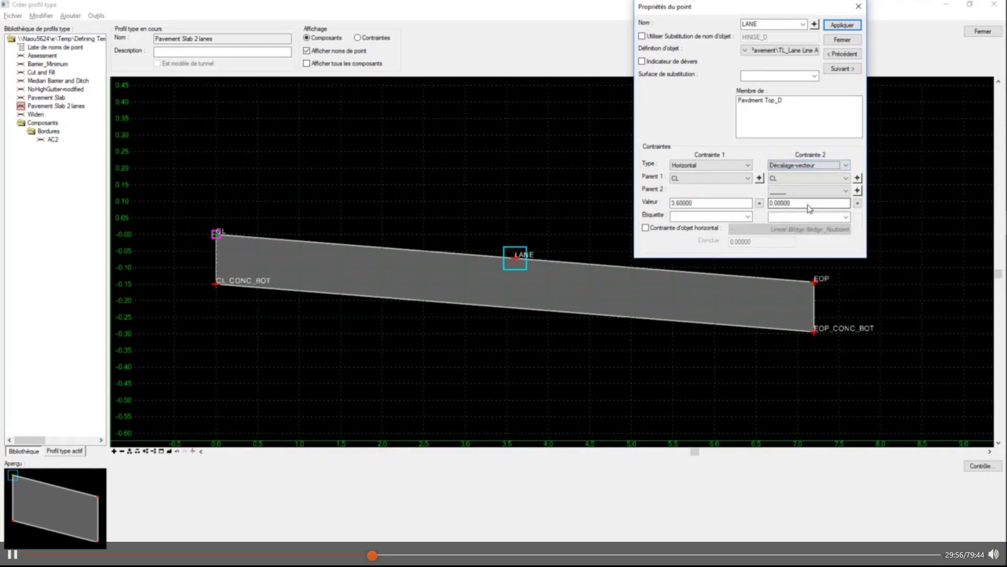
# Set EOP as the second parent of the LANE point's vector-offset (Décalage-vecteur) constraint and close the point properties
pyautogui.click(857, 190)
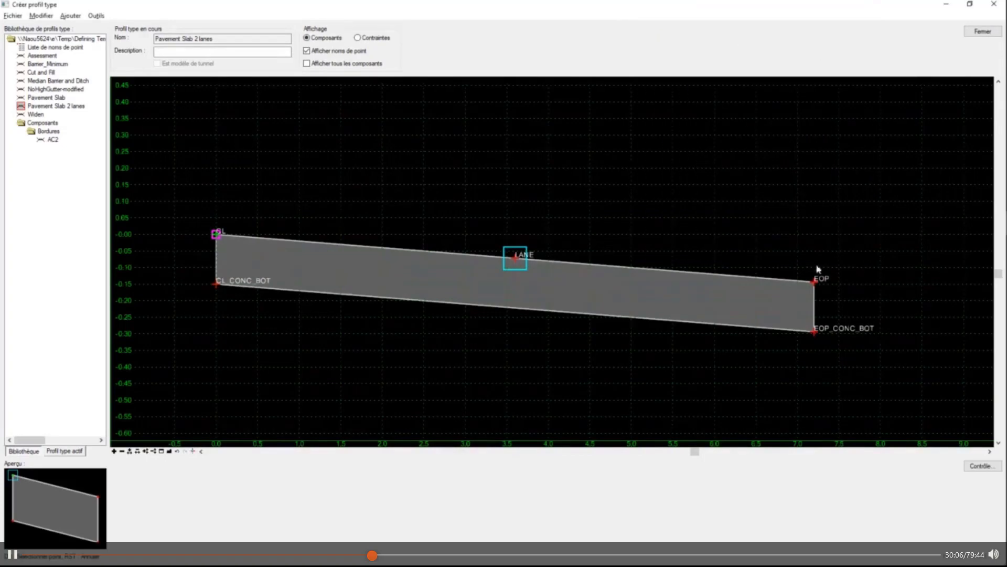
pyautogui.click(814, 282)
pyautogui.doubleClick(799, 204)
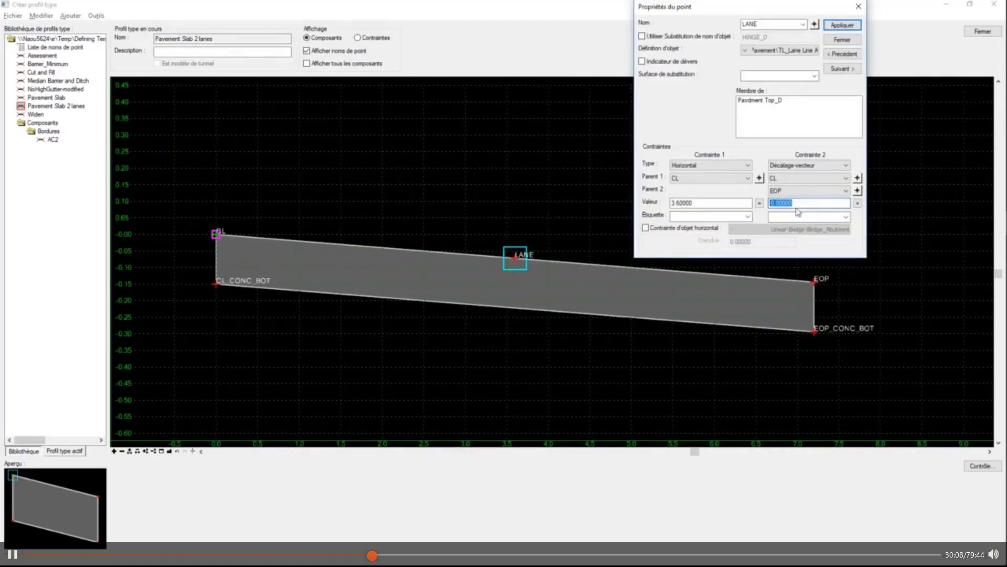
pyautogui.click(821, 202)
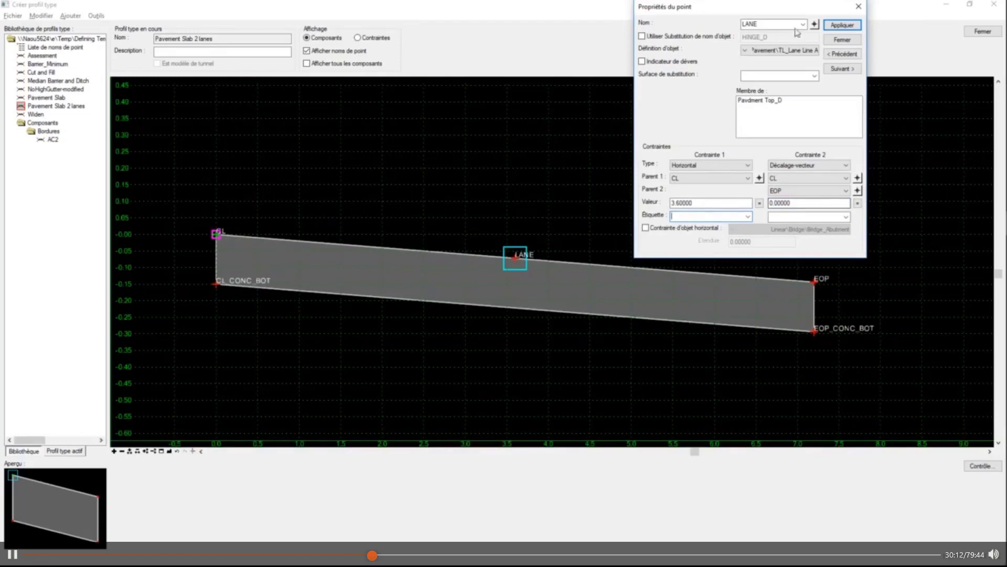
pyautogui.click(842, 42)
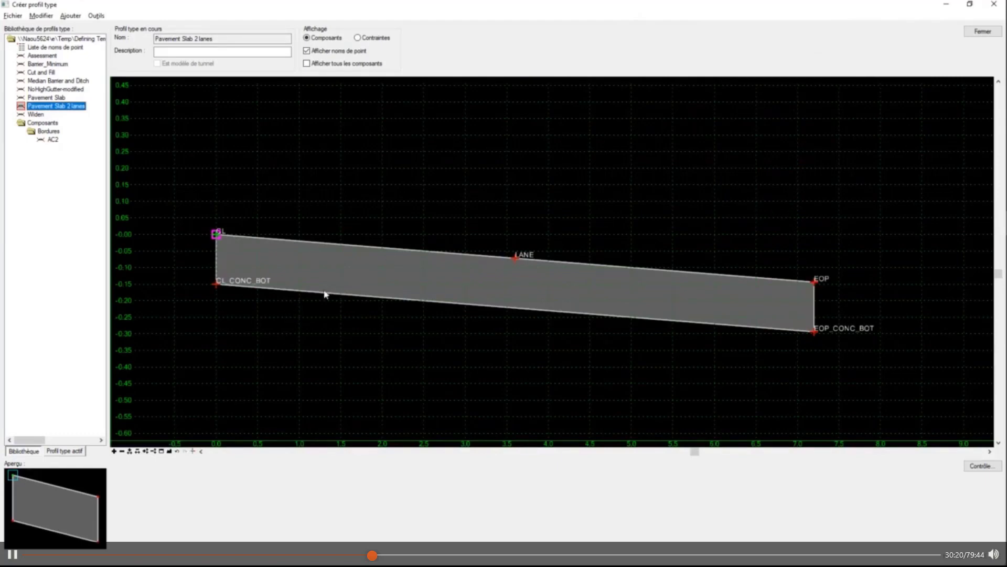
# Test the vertical point control on EOP, and review the LANE point's constraints in its properties
pyautogui.rightClick(817, 284)
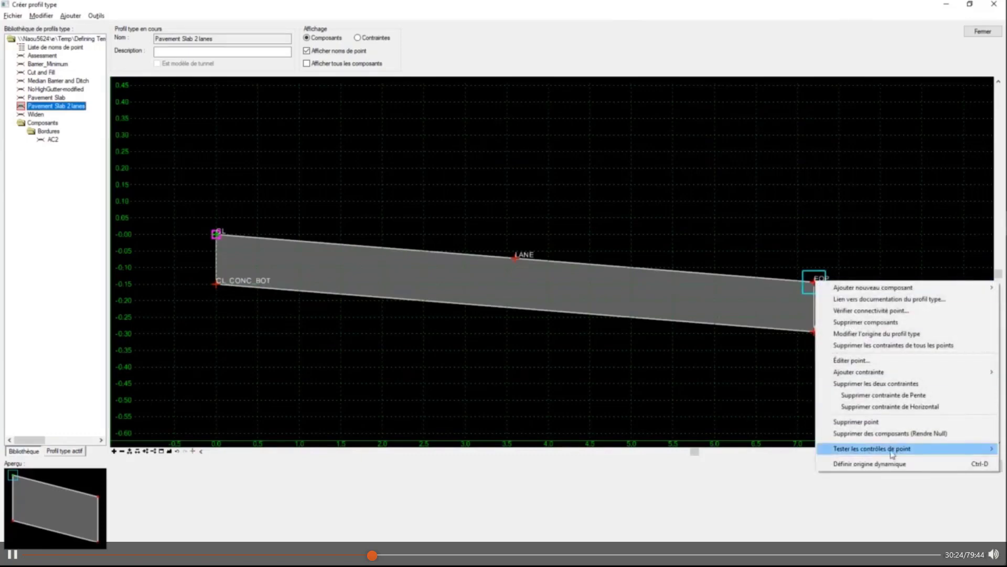
pyautogui.moveTo(879, 452)
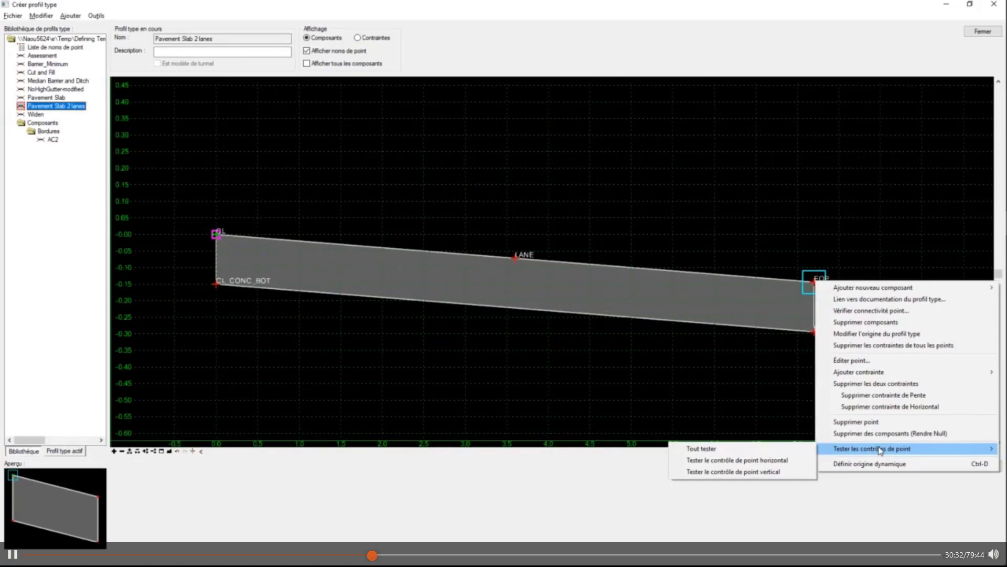
pyautogui.click(754, 474)
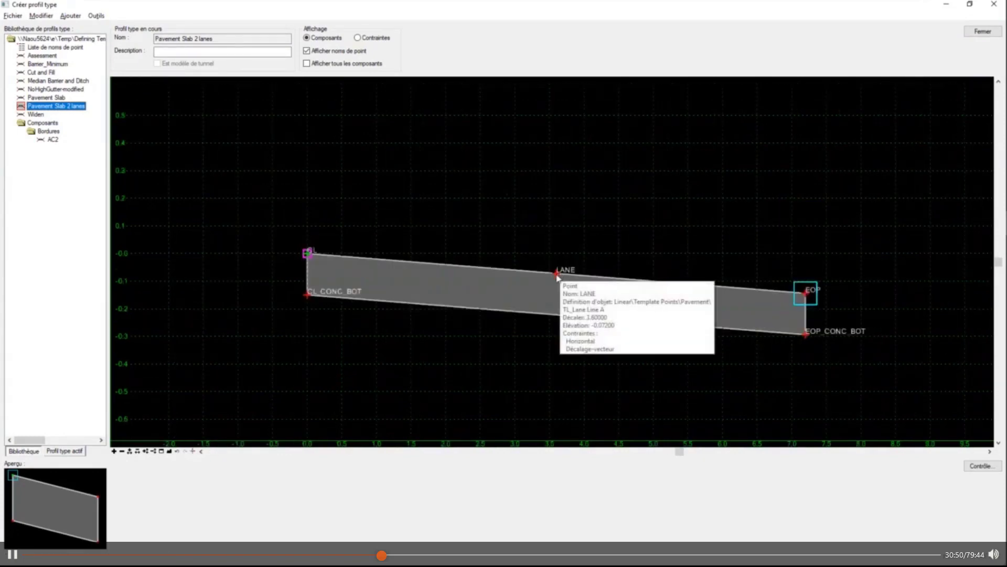
pyautogui.doubleClick(557, 274)
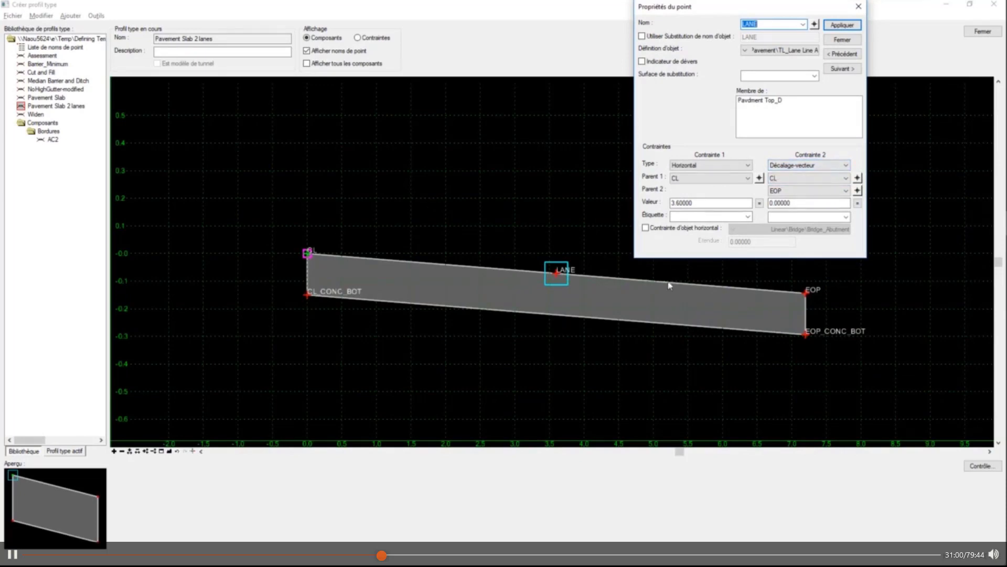
pyautogui.click(843, 39)
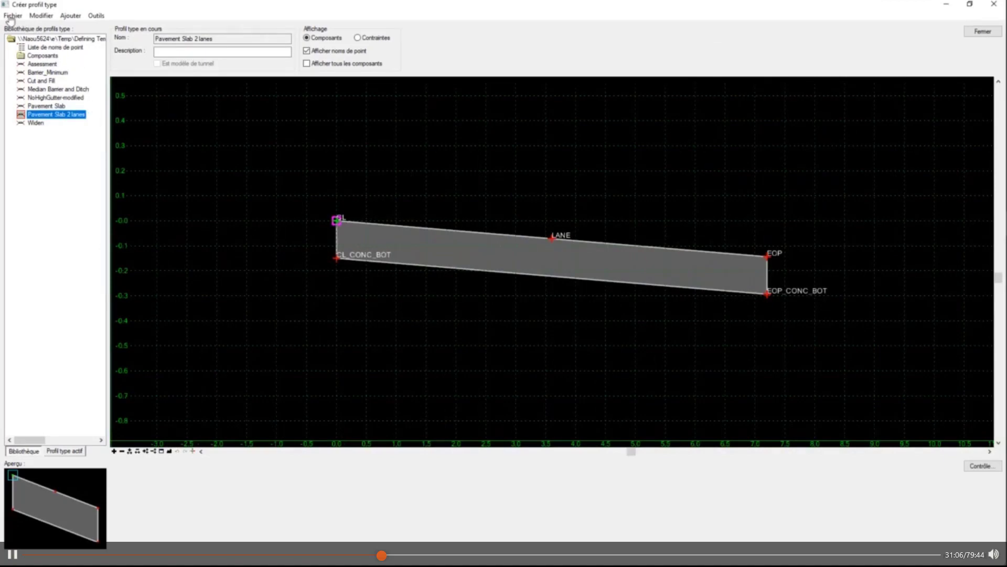
# Open the dynamic parameters (Paramètres dynamiques) dialog and review the available coordinate entry modes, keeping hs=
pyautogui.click(99, 16)
pyautogui.click(136, 120)
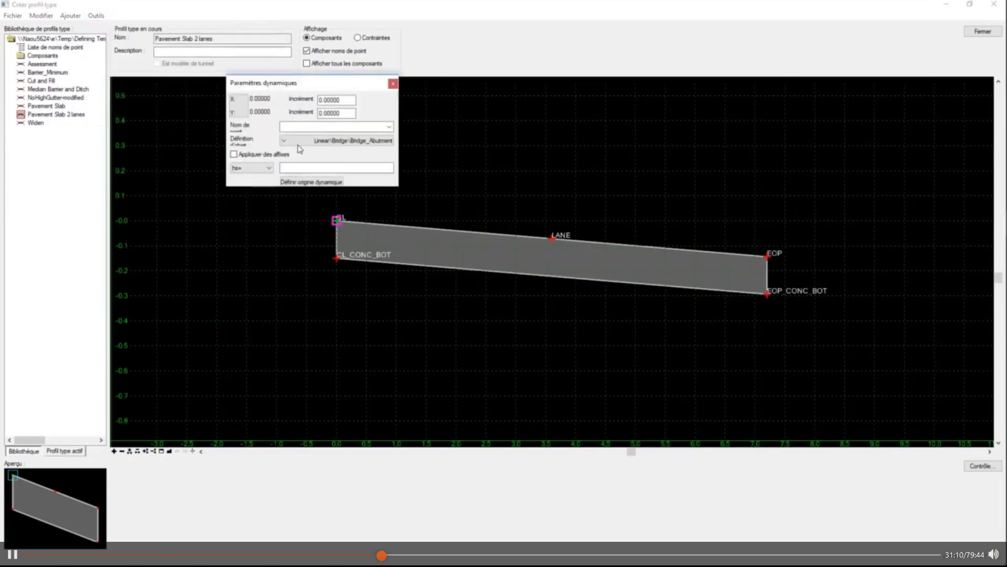
pyautogui.click(268, 168)
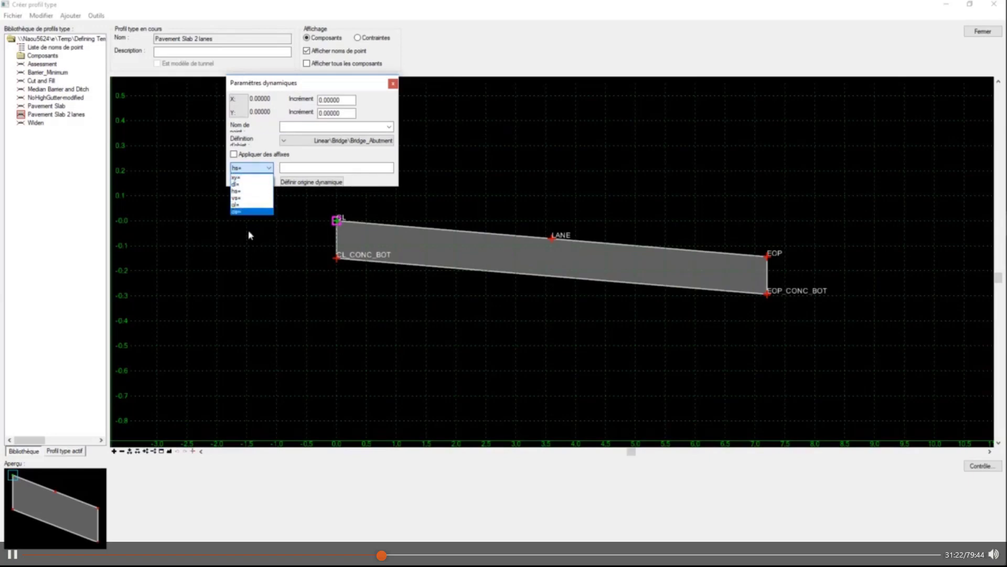
pyautogui.click(295, 166)
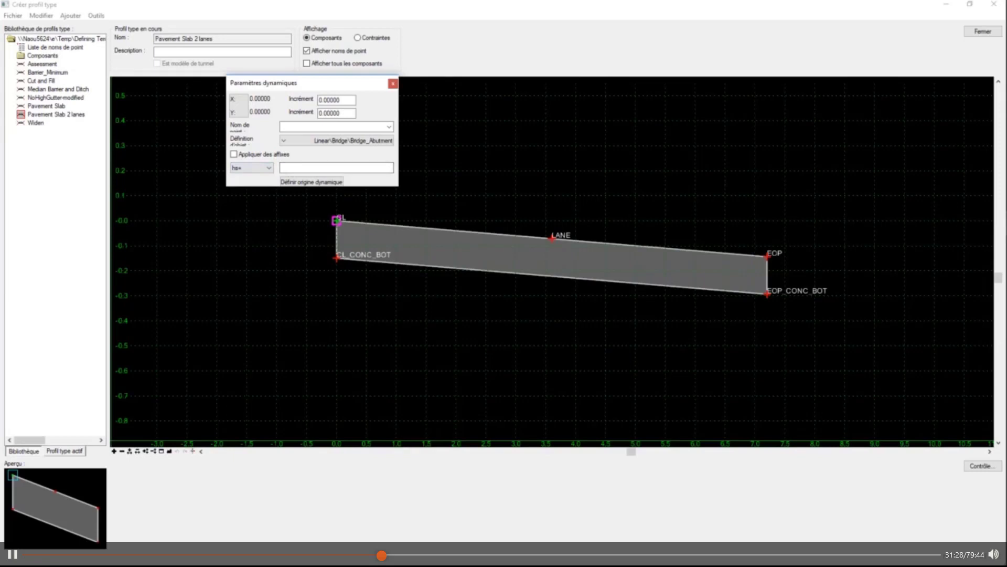
# Switch to the exercise PDF in Acrobat Reader and examine the point layout of the Exercise 3 barrier curb
pyautogui.hotkey('alt', 'Tab')
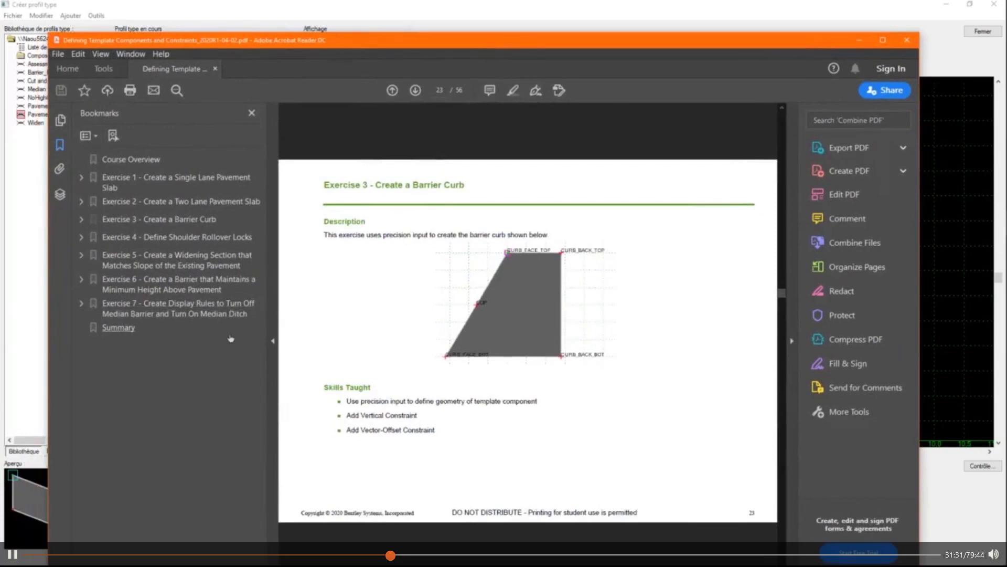
pyautogui.click(273, 341)
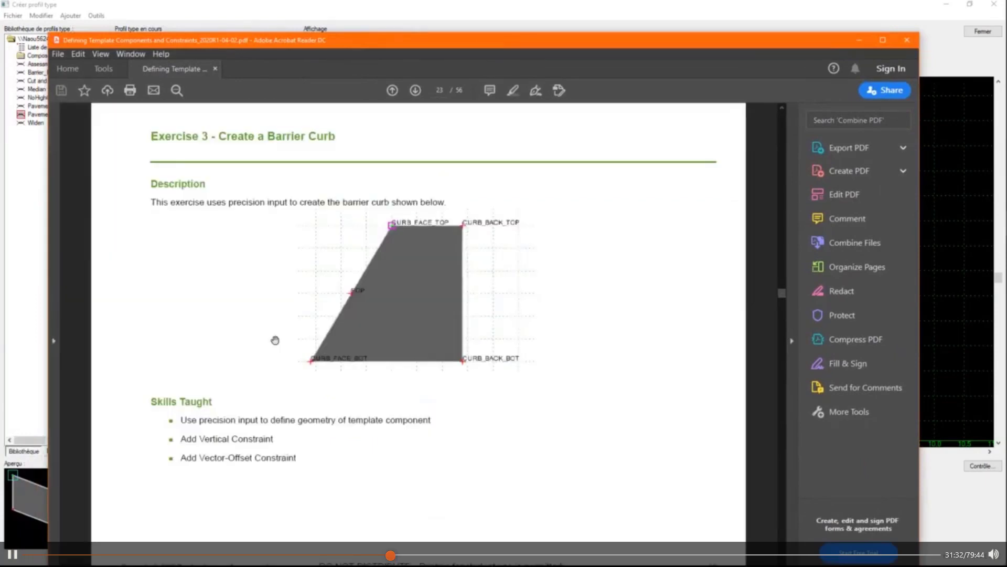
pyautogui.keyDown('ctrl'); pyautogui.scroll(4, 373, 298); pyautogui.keyUp('ctrl')
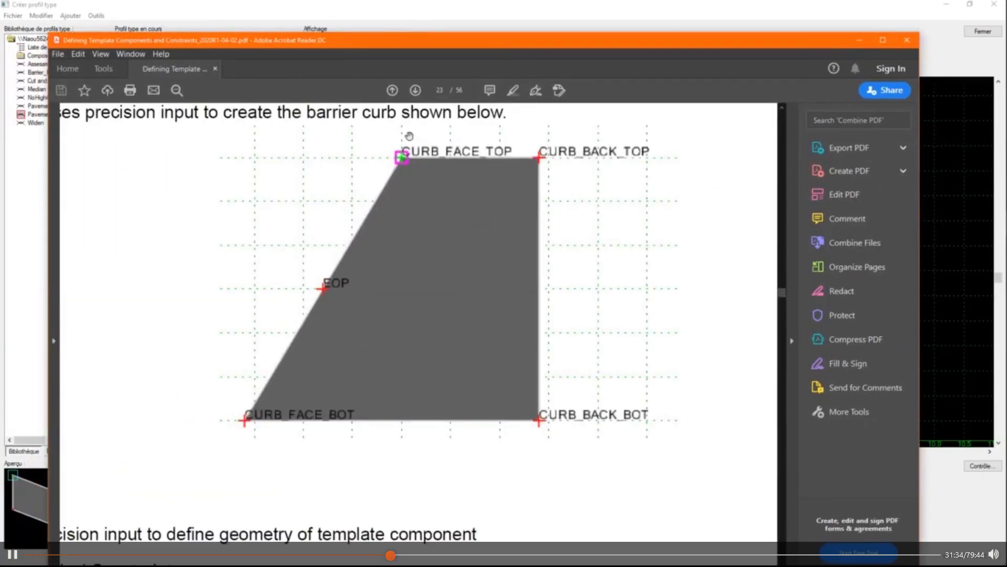
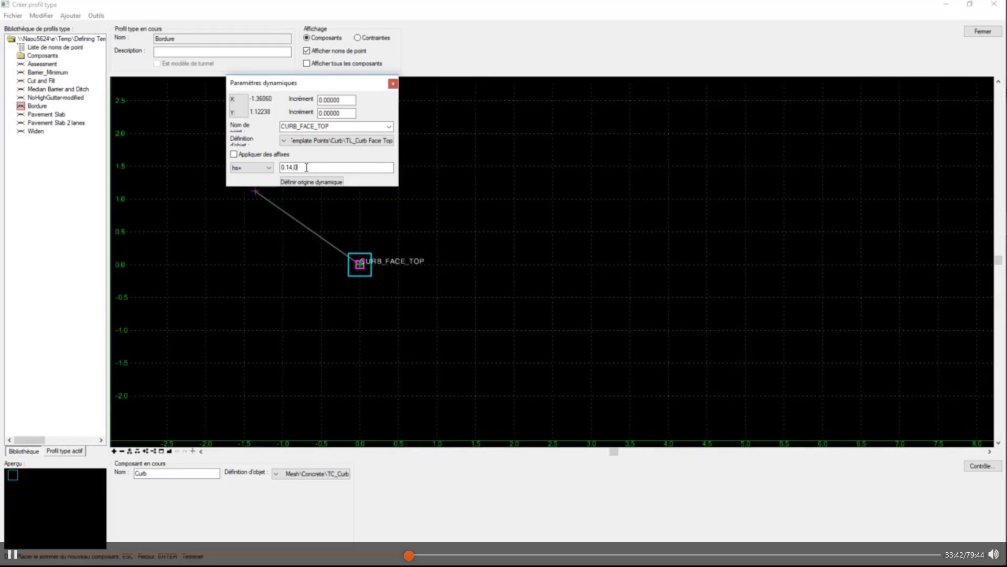
# Place the second vertex of the Curb component with hs= 0.14,0 from CURB_FACE_TOP
pyautogui.press('Return')
pyautogui.scroll(5, 362, 262)
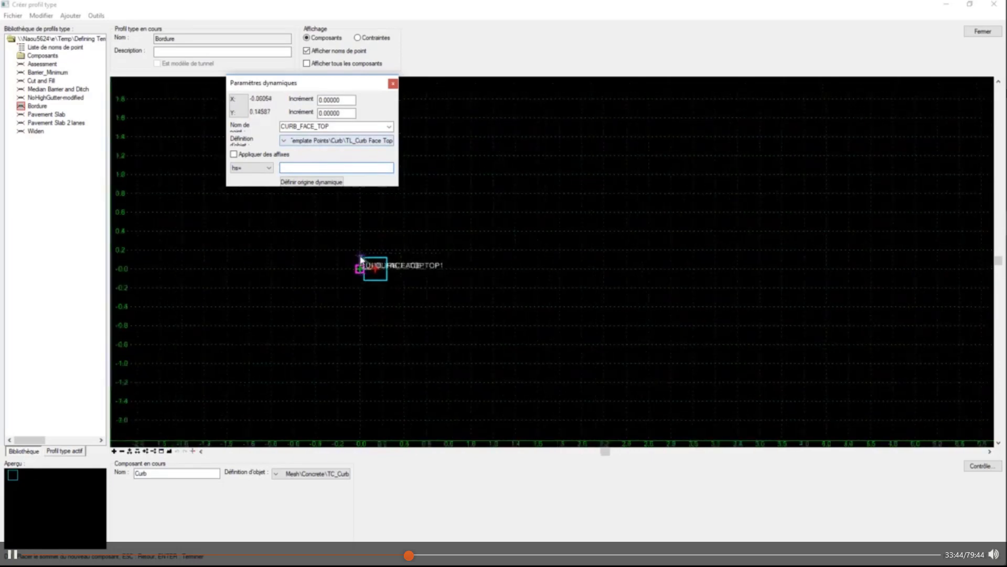
pyautogui.scroll(5, 352, 262)
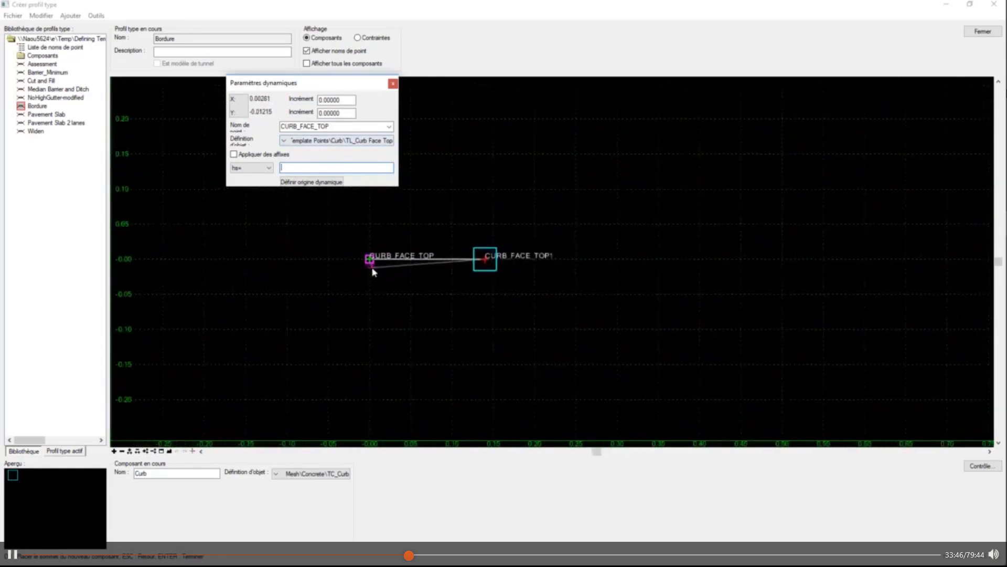
pyautogui.scroll(3, 367, 329)
pyautogui.scroll(-3, 508, 133)
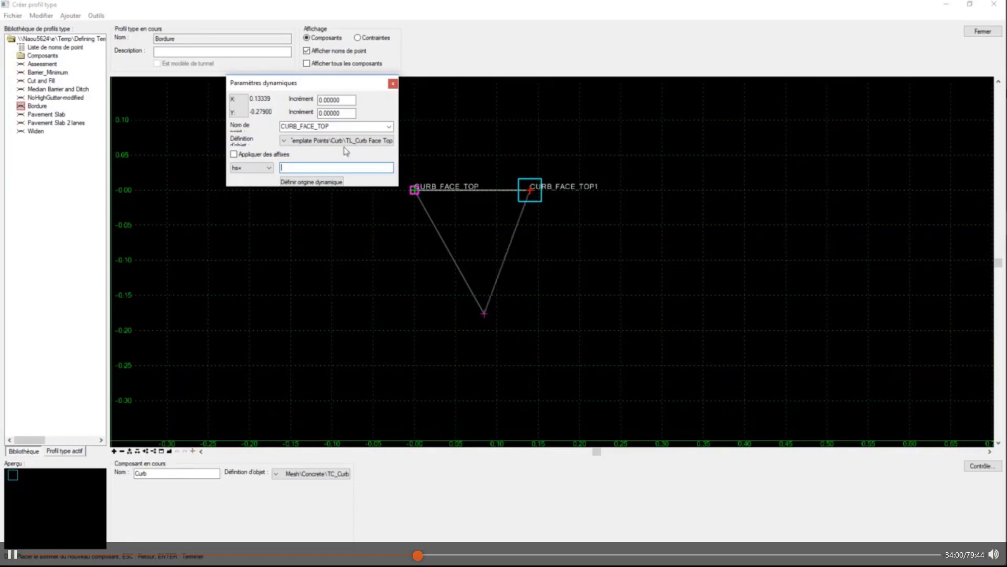
# Add the CURB_BACK_BOT vertex using dl= input, straight below the curb's second top vertex at elevation -0.30
pyautogui.click(381, 141)
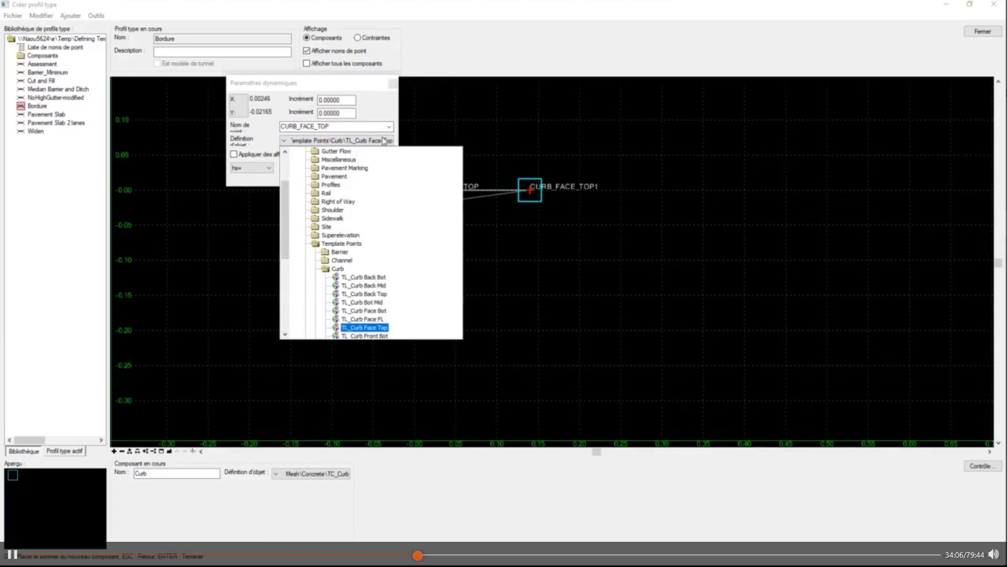
pyautogui.click(390, 128)
pyautogui.click(389, 127)
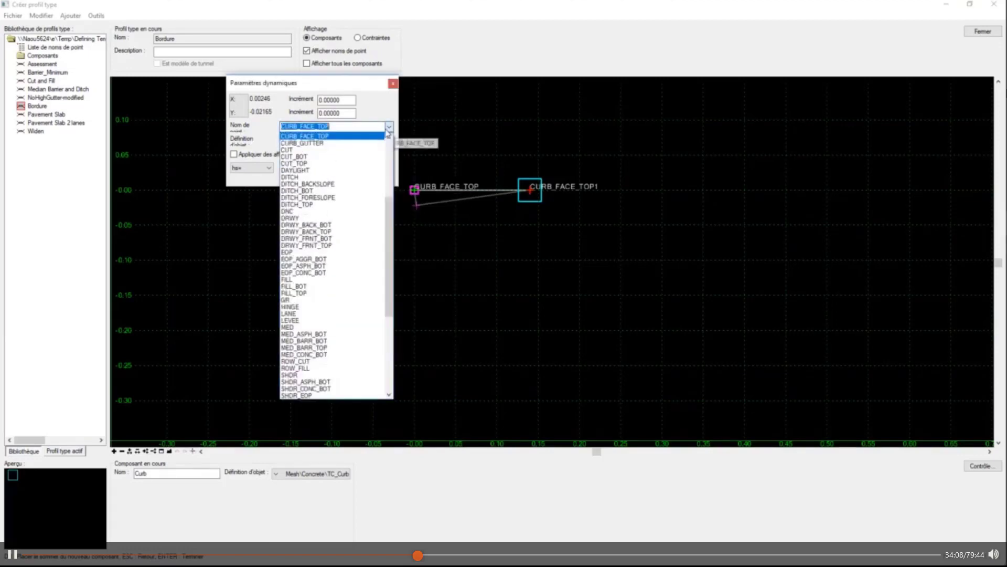
pyautogui.scroll(1, 373, 148)
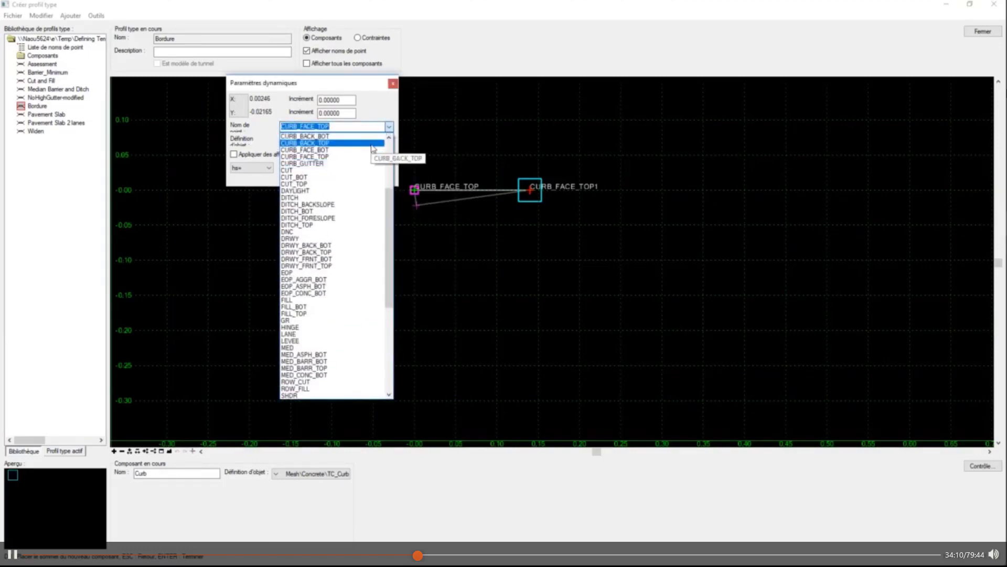
pyautogui.click(373, 136)
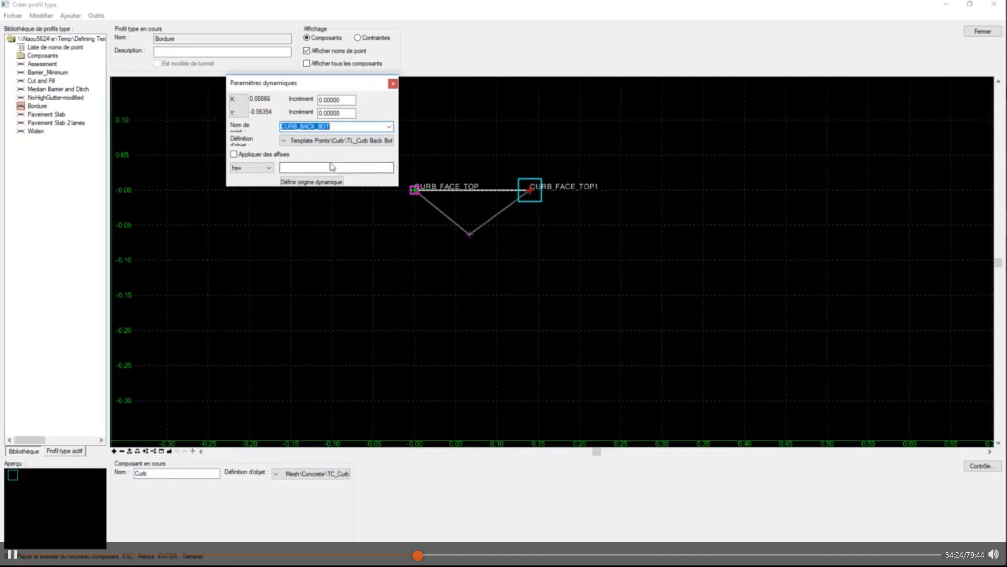
pyautogui.click(251, 168)
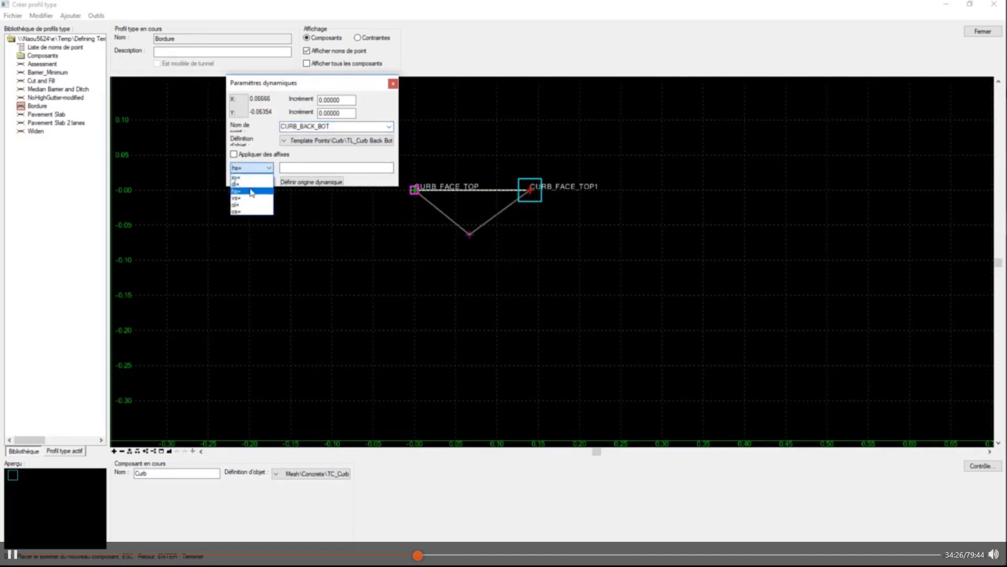
pyautogui.click(246, 184)
pyautogui.click(304, 168)
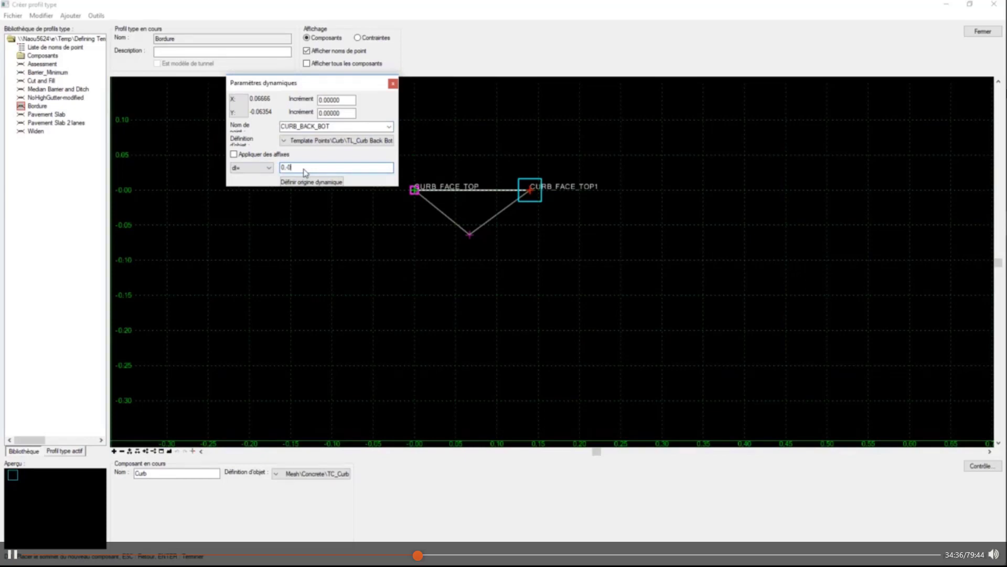
pyautogui.press('Return')
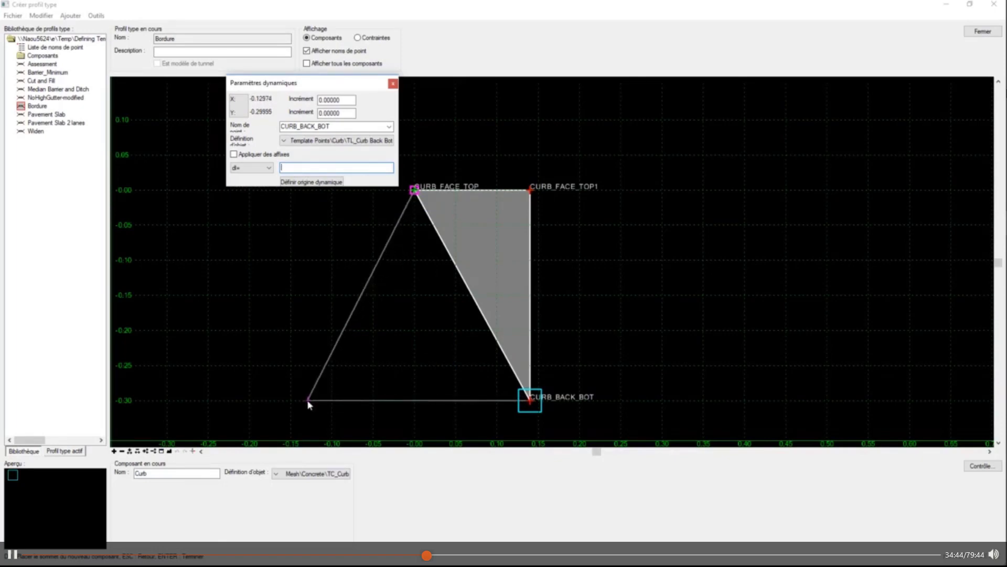
# Add the CURB_FACE_BOT vertex with dl= -0.3,0 from CURB_BACK_BOT
pyautogui.click(390, 127)
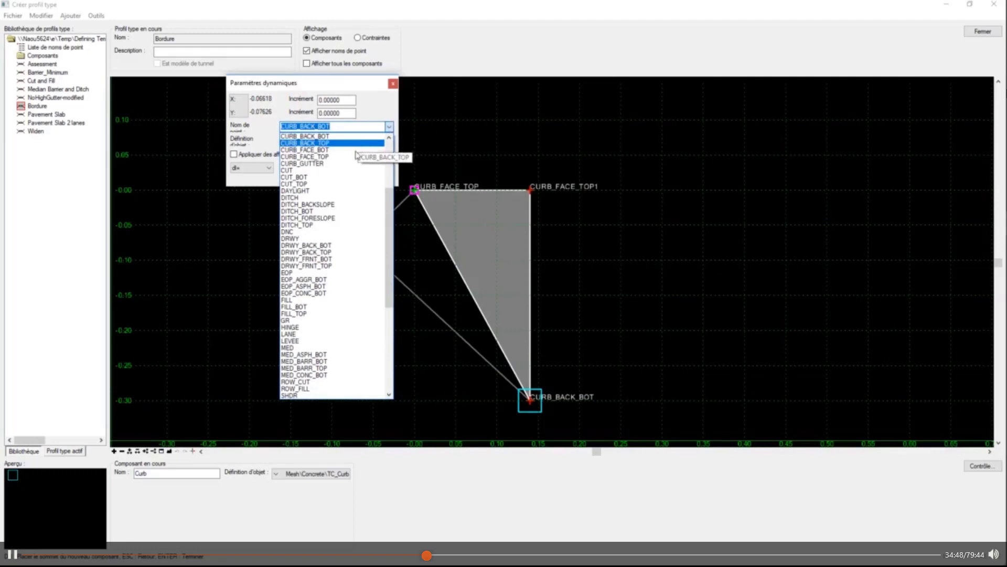
pyautogui.click(354, 150)
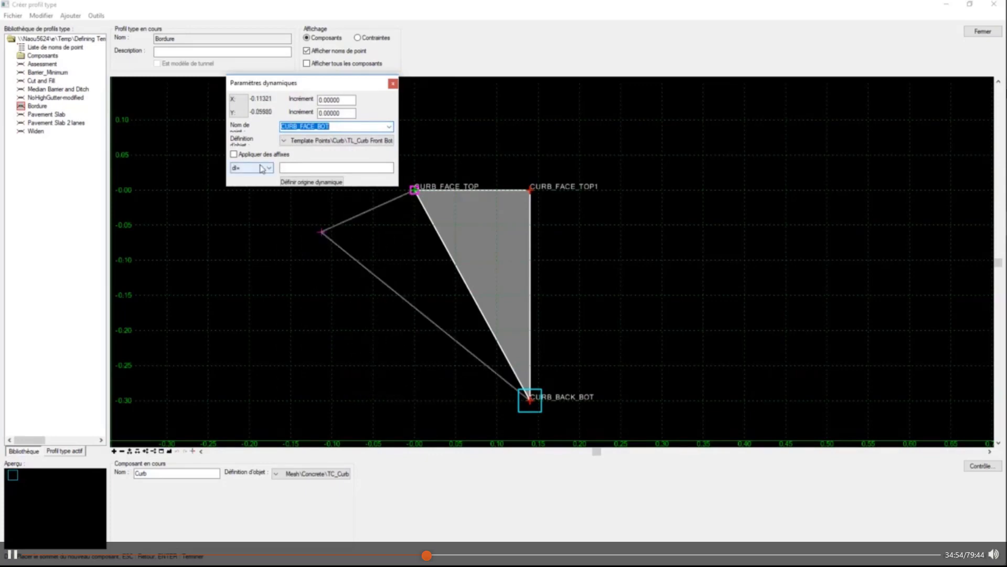
pyautogui.click(297, 168)
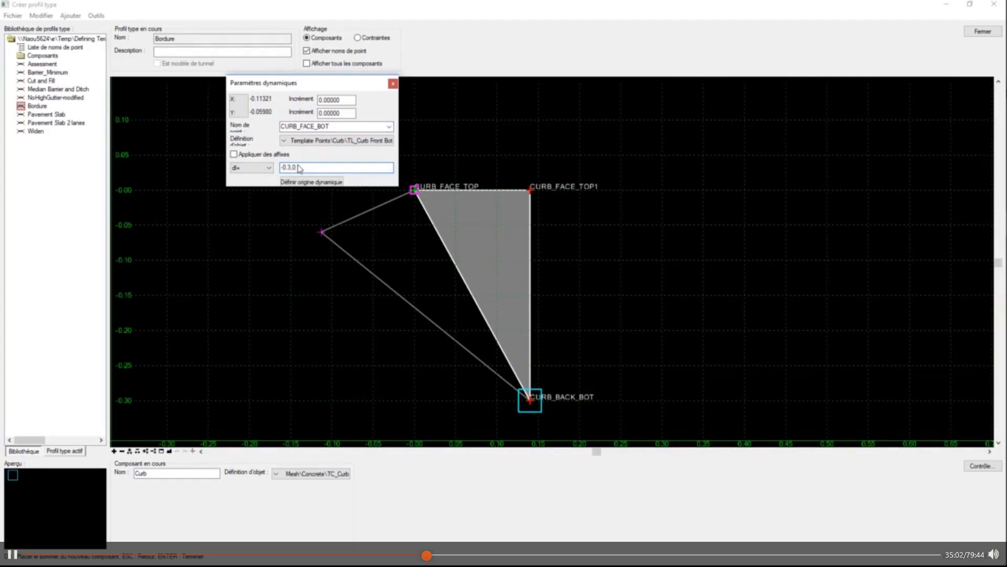
pyautogui.press('Return')
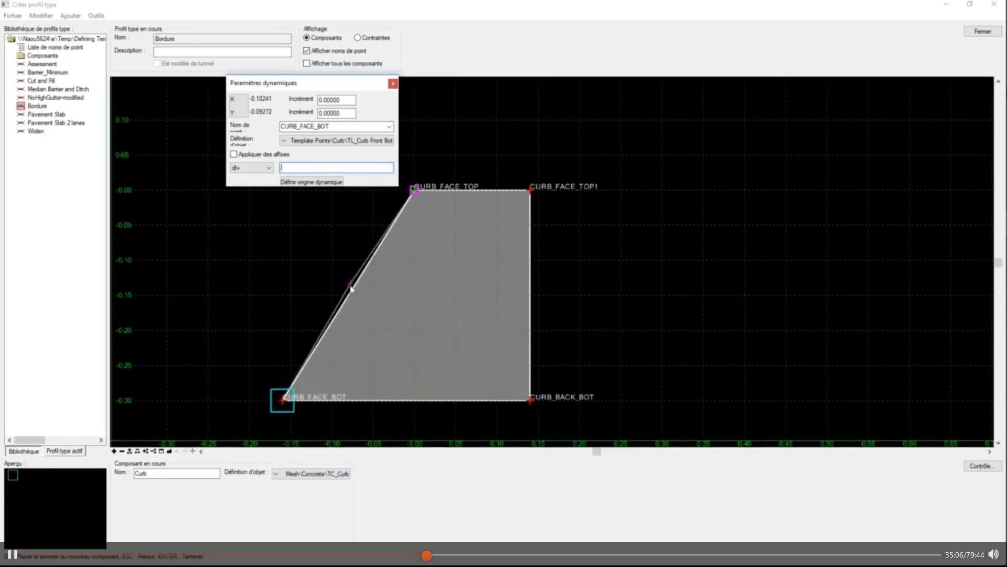
# Place an EOP vertex on the curb's sloped face at about -0.076, -0.144 and finish the component
pyautogui.click(388, 126)
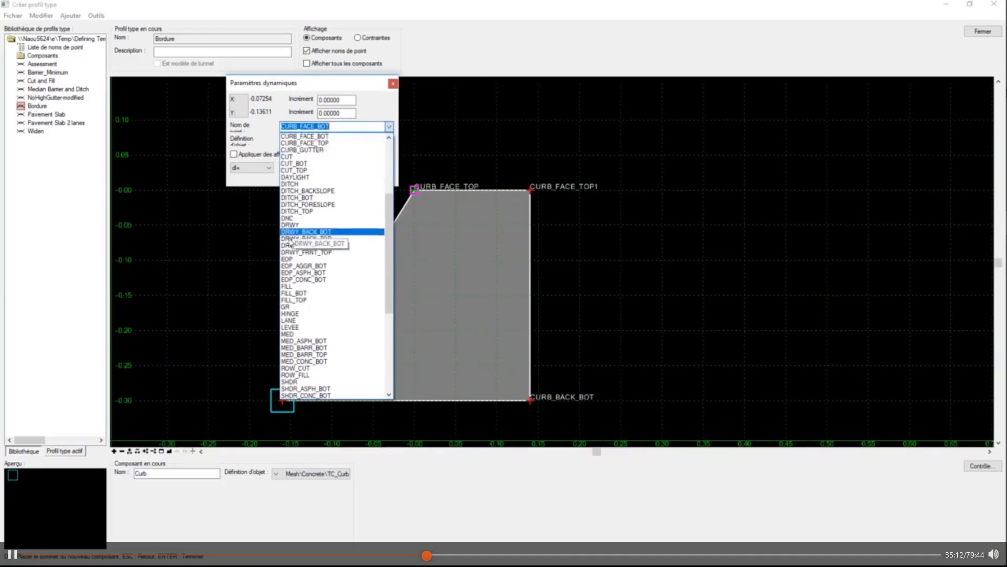
pyautogui.click(286, 259)
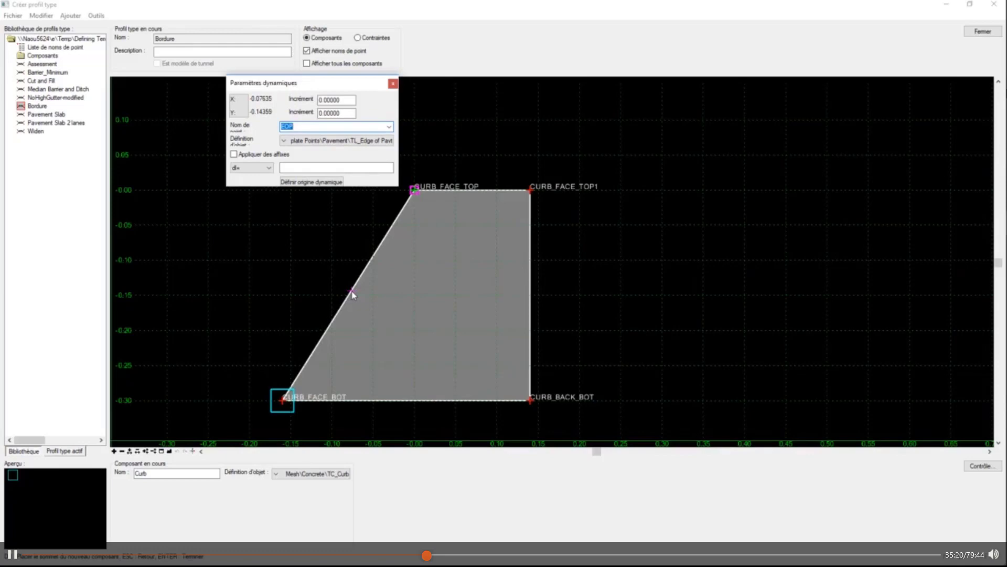
pyautogui.rightClick(336, 268)
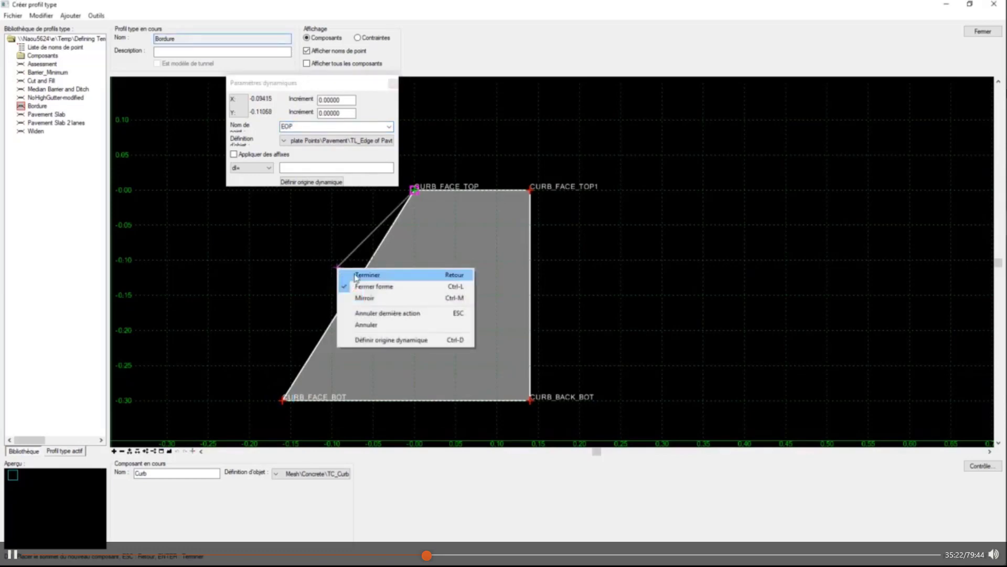
pyautogui.click(380, 278)
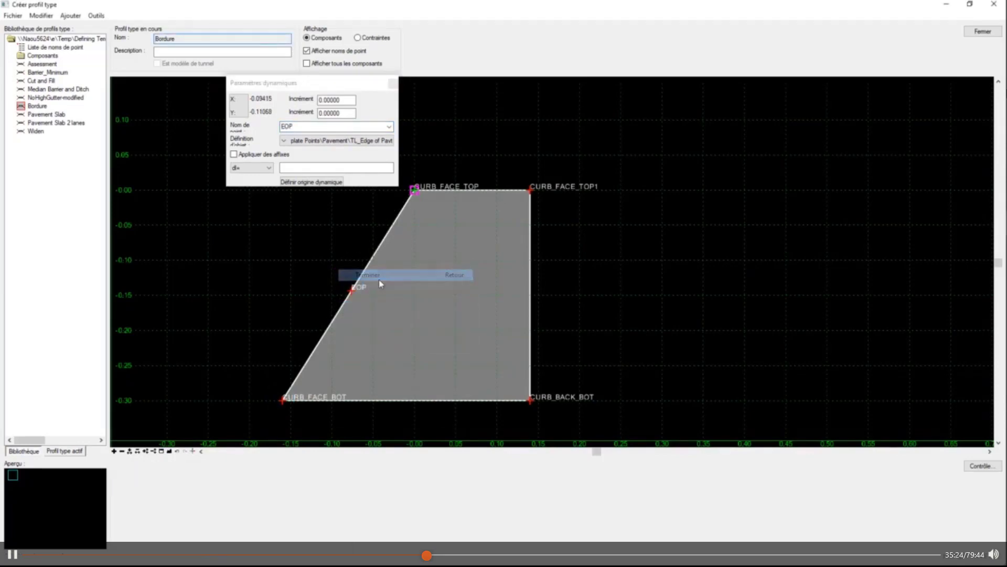
# Constrain the curb's EOP point vertically to CURB_FACE_TOP with a value of -0.14
pyautogui.doubleClick(351, 292)
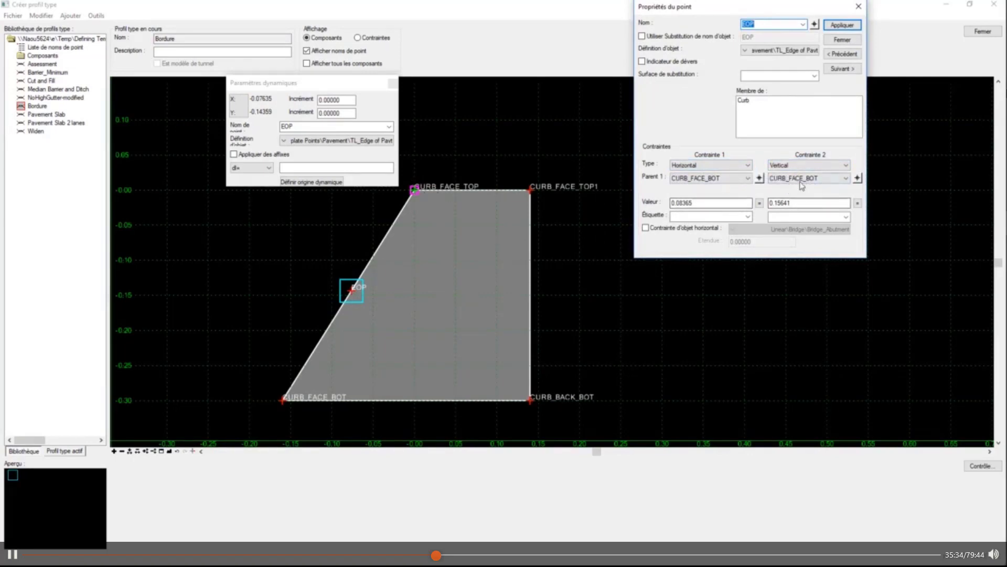
pyautogui.click(857, 178)
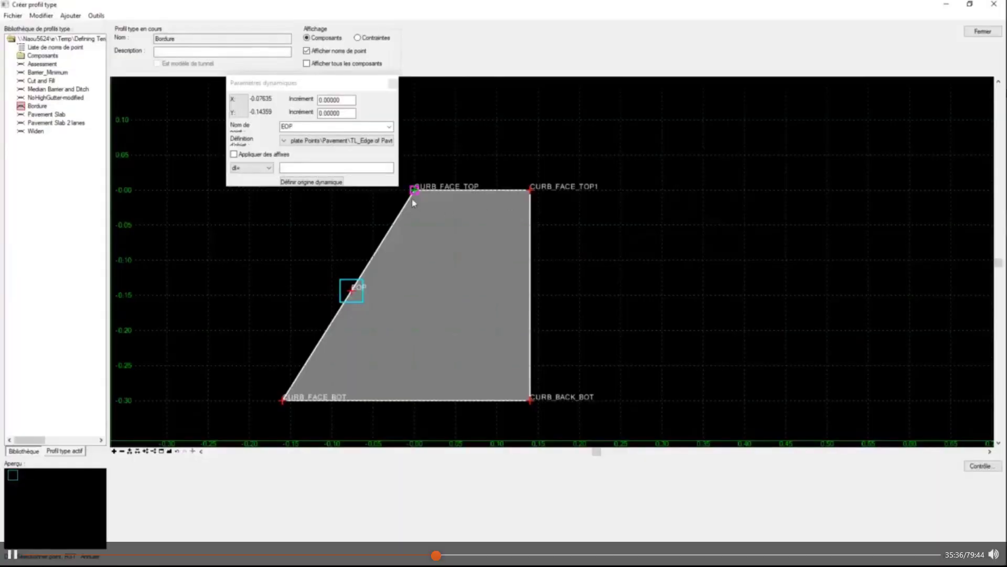
pyautogui.click(414, 192)
pyautogui.click(809, 208)
pyautogui.moveTo(808, 209); pyautogui.dragTo(691, 210)
pyautogui.write('-14')
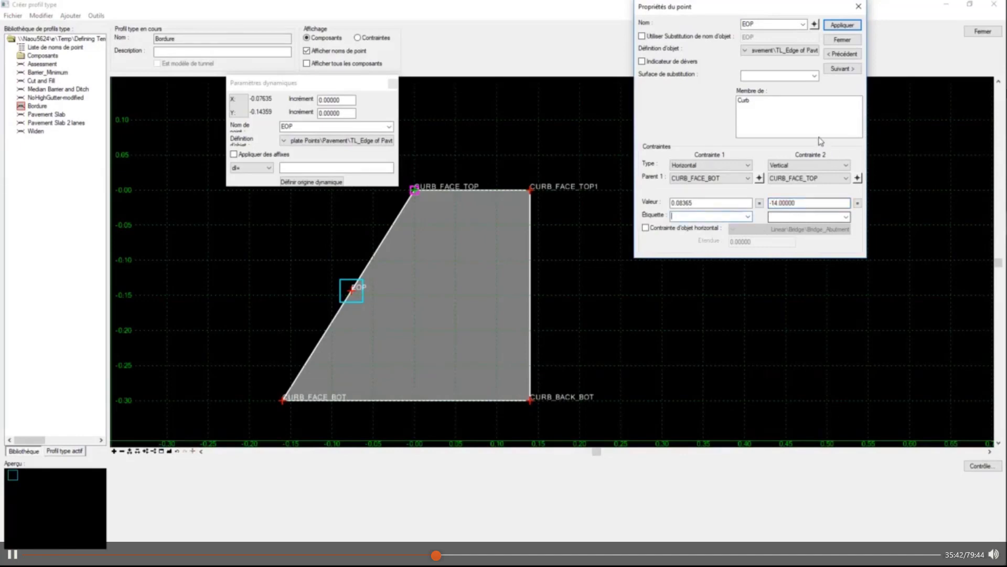
pyautogui.click(843, 26)
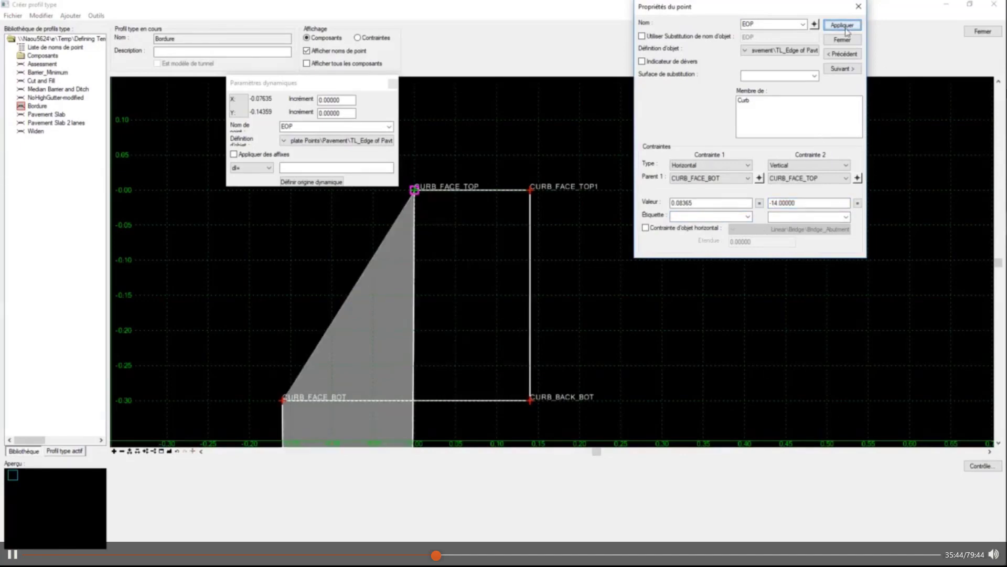
pyautogui.moveTo(839, 204); pyautogui.dragTo(760, 209)
pyautogui.write('-')
pyautogui.click(843, 26)
# Change the EOP point's first constraint to Décalage-vecteur with parents CURB_FACE_BOT and CURB_FACE_TOP and a value of 0
pyautogui.click(717, 165)
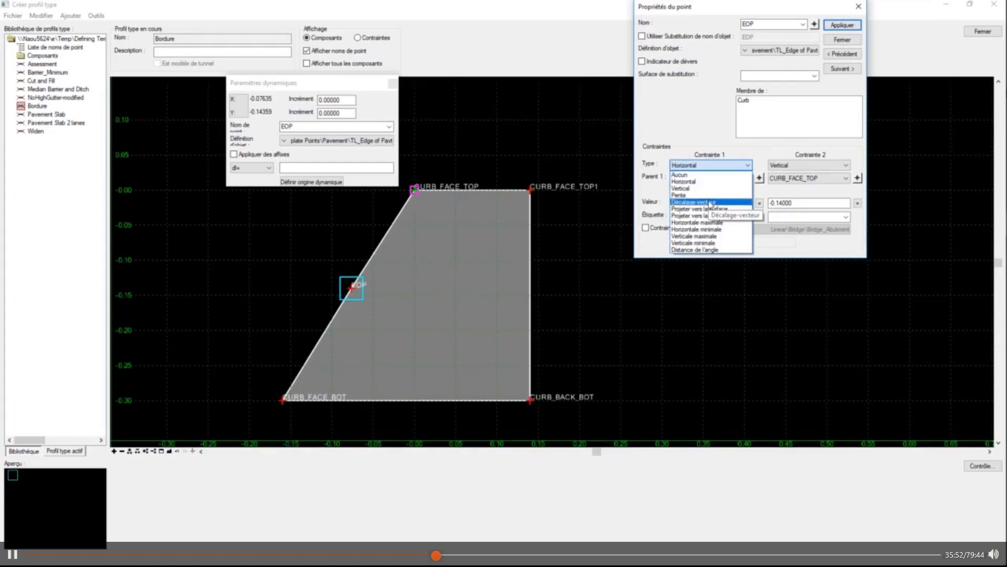
pyautogui.click(692, 202)
pyautogui.click(759, 178)
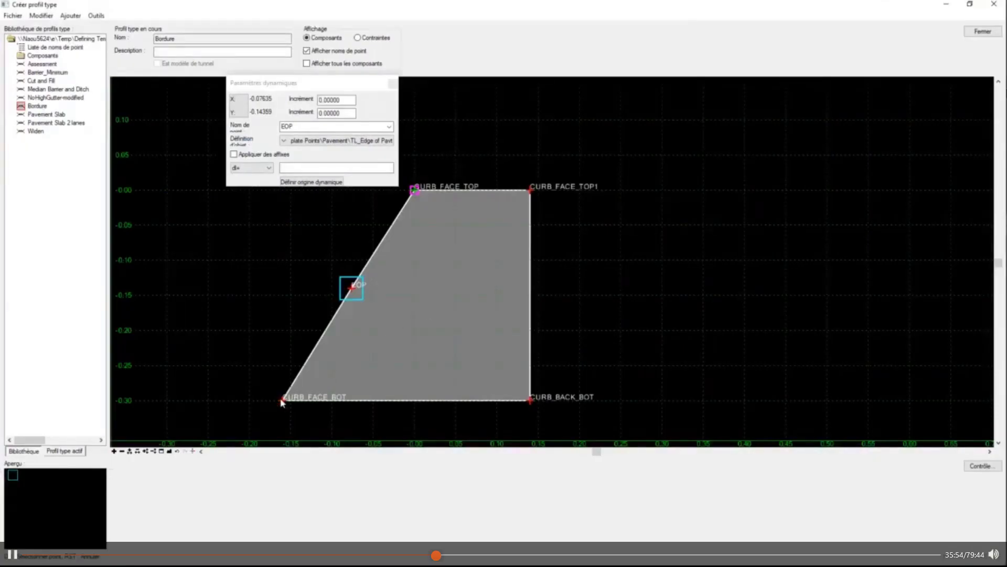
pyautogui.click(282, 399)
pyautogui.click(759, 190)
pyautogui.click(414, 190)
pyautogui.moveTo(696, 207); pyautogui.dragTo(603, 212)
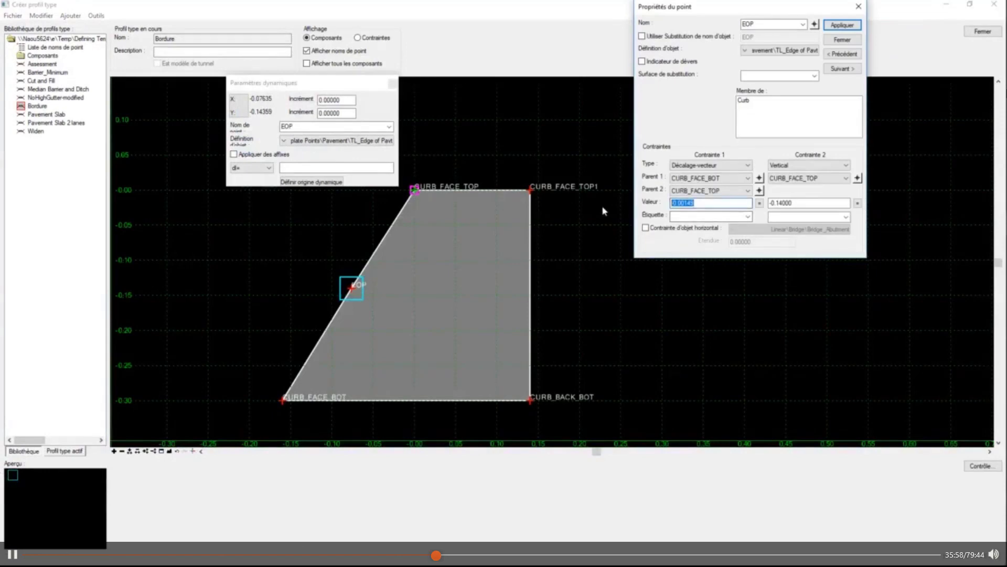
pyautogui.write('0')
pyautogui.press('Tab')
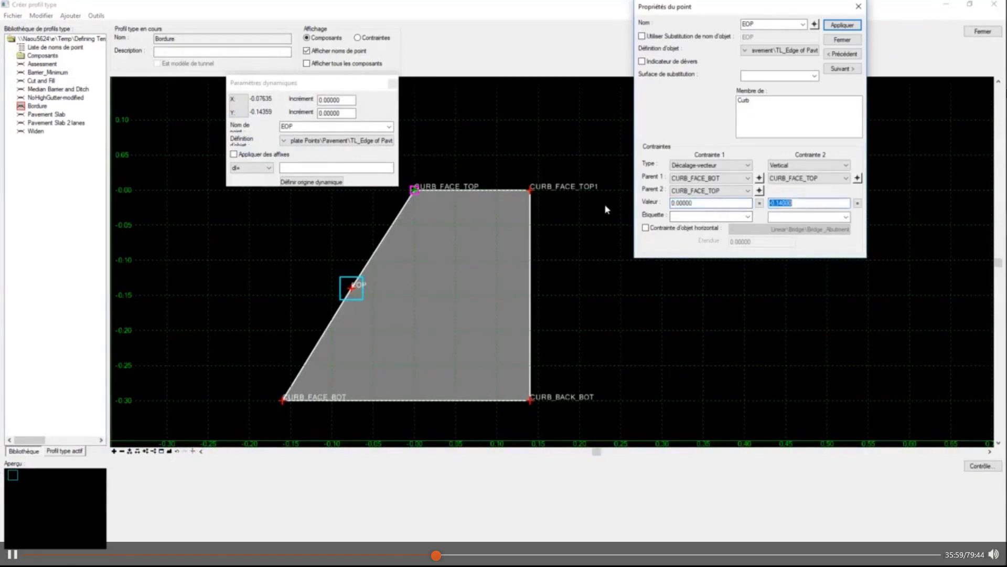
pyautogui.click(840, 42)
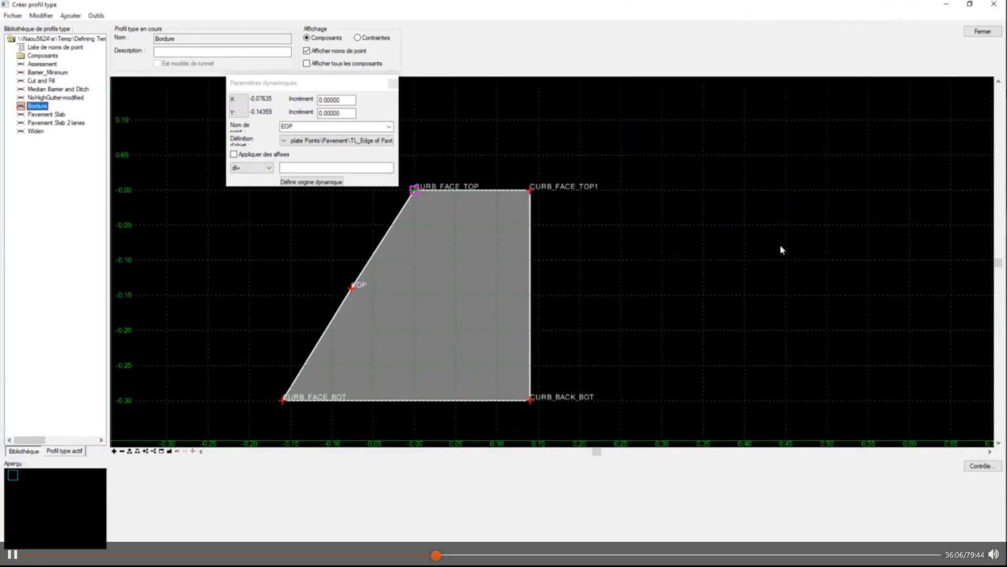
pyautogui.scroll(-1, 785, 249)
pyautogui.scroll(2, 471, 289)
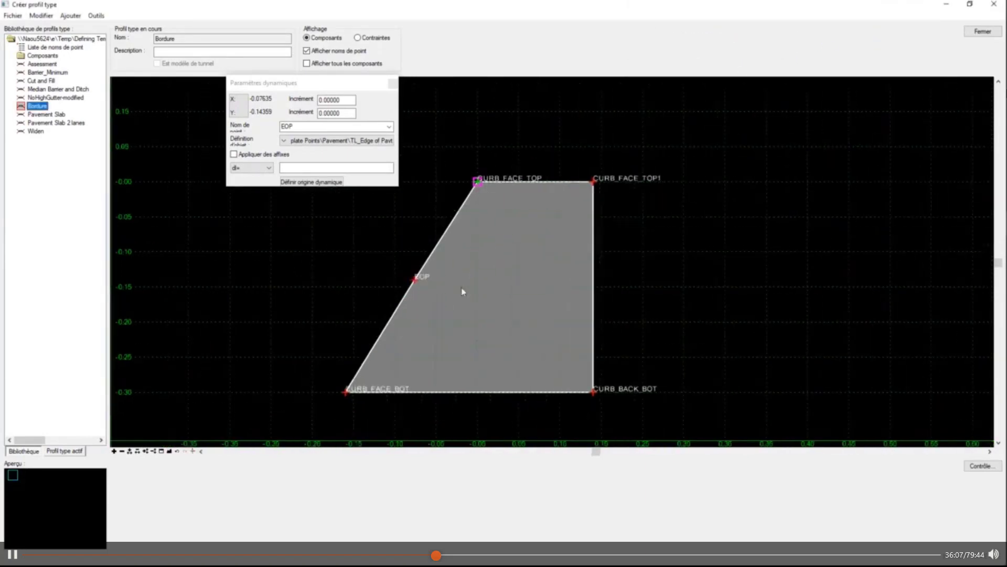
pyautogui.click(253, 169)
pyautogui.click(254, 168)
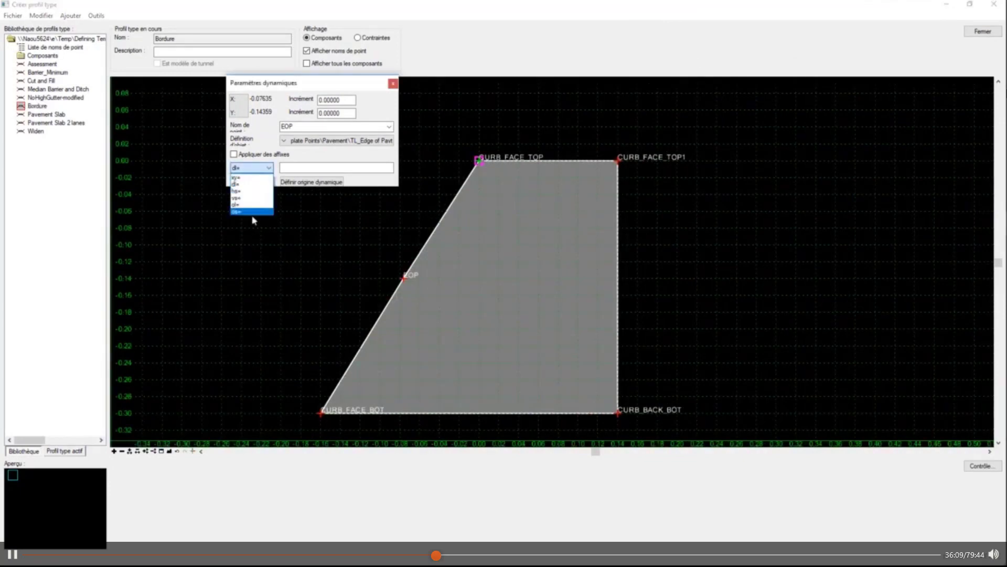
pyautogui.click(288, 169)
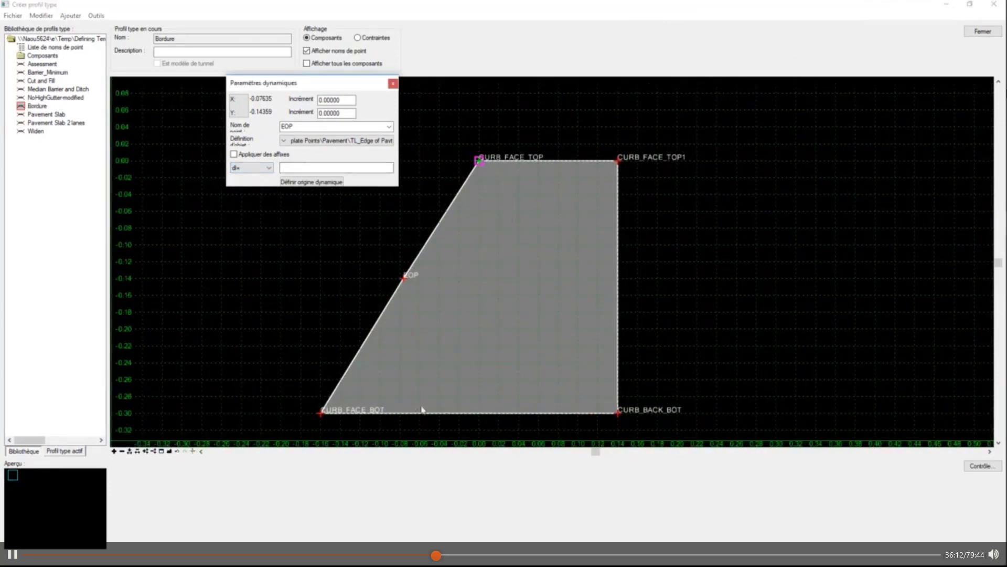
# Move the Bordure template's origin to the EOP point on the sloped curb face
pyautogui.rightClick(405, 279)
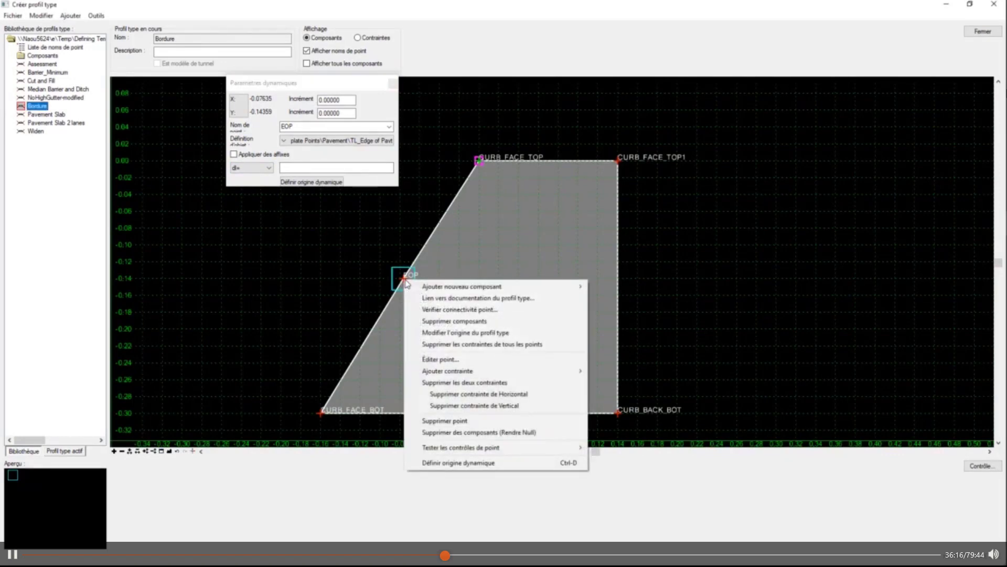
pyautogui.click(452, 333)
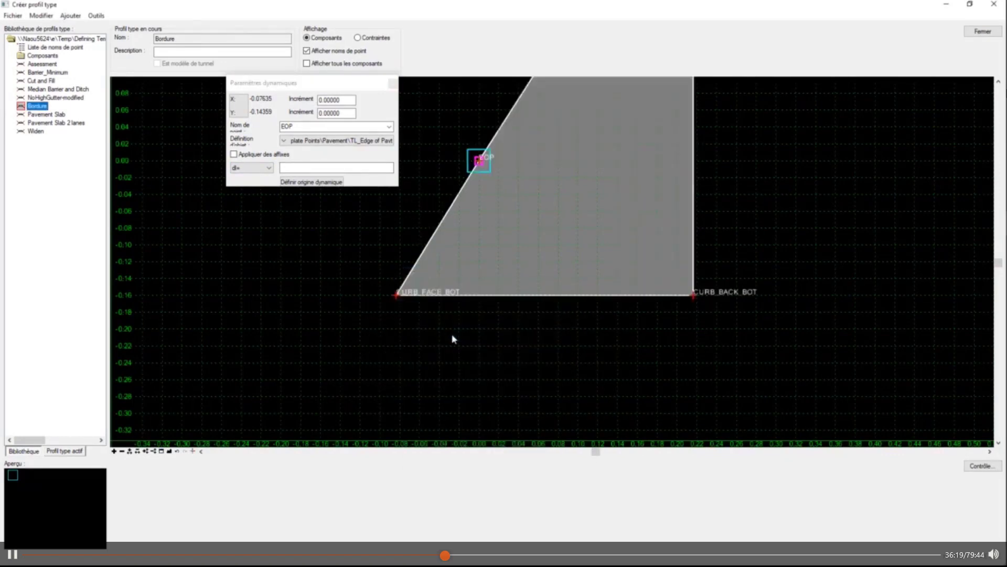
pyautogui.scroll(-2, 431, 406)
pyautogui.scroll(1, 433, 225)
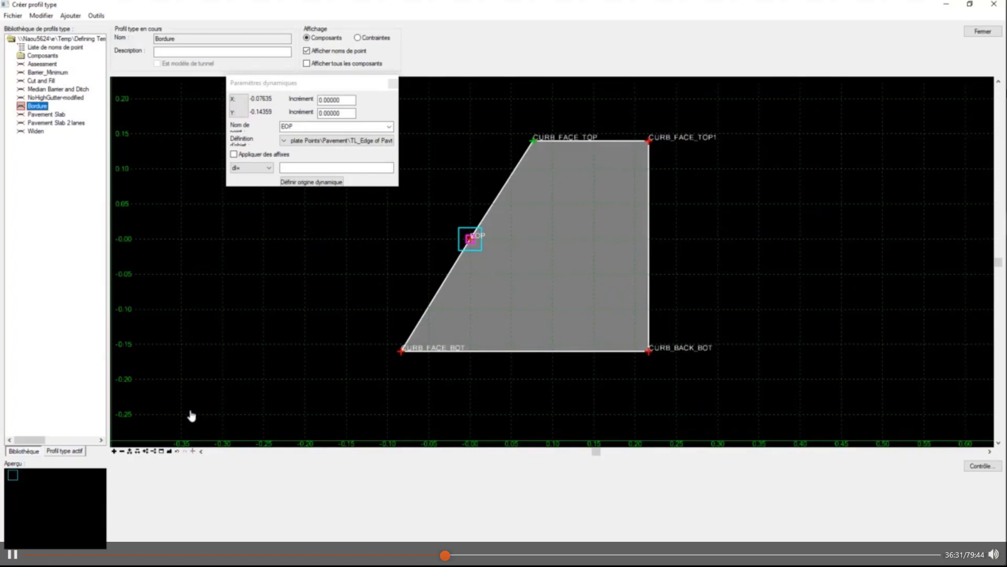
# Open the NoHighGutter-modified template and hide its point names
pyautogui.doubleClick(51, 98)
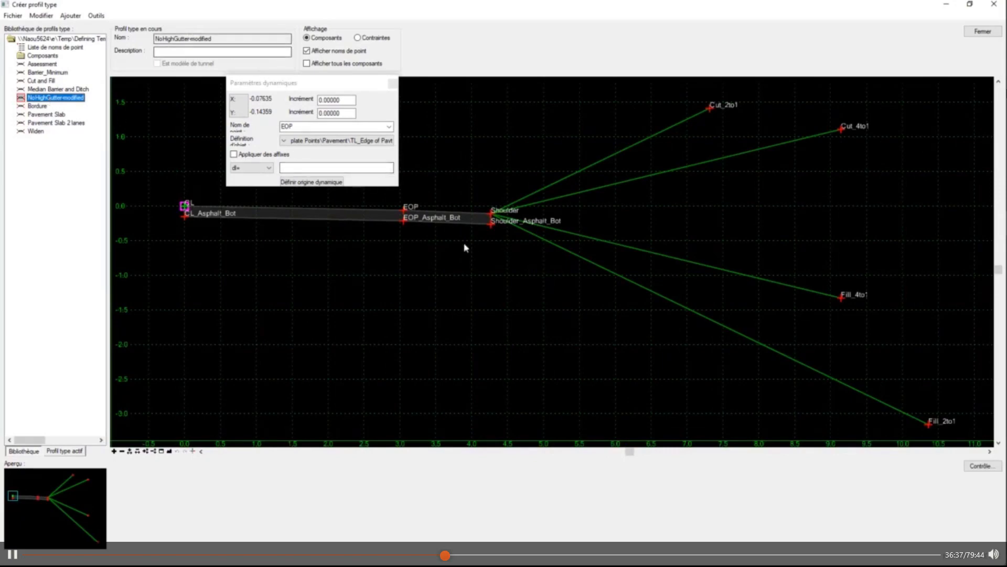
pyautogui.scroll(-1, 317, 257)
pyautogui.scroll(2, 221, 206)
pyautogui.click(307, 50)
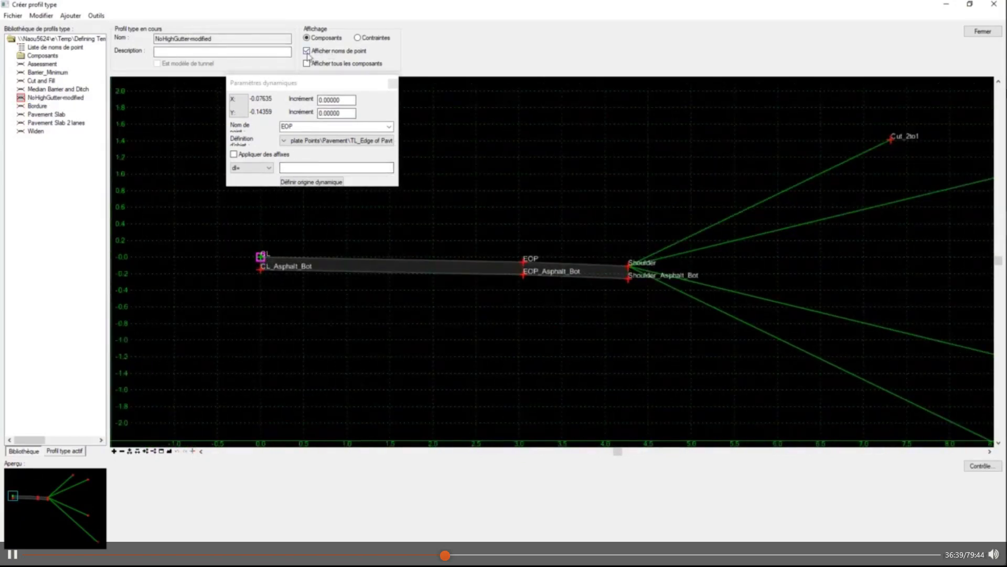
pyautogui.scroll(1, 310, 298)
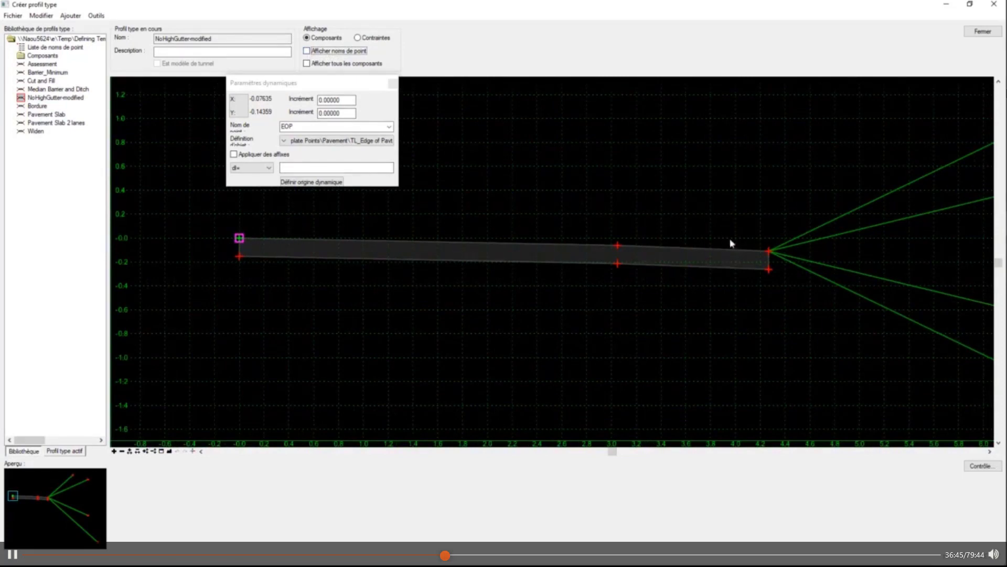
# Inspect the slopes of the asphalt component's top edge along the lane and the shoulder
pyautogui.moveTo(619, 246)
pyautogui.moveTo(326, 240)
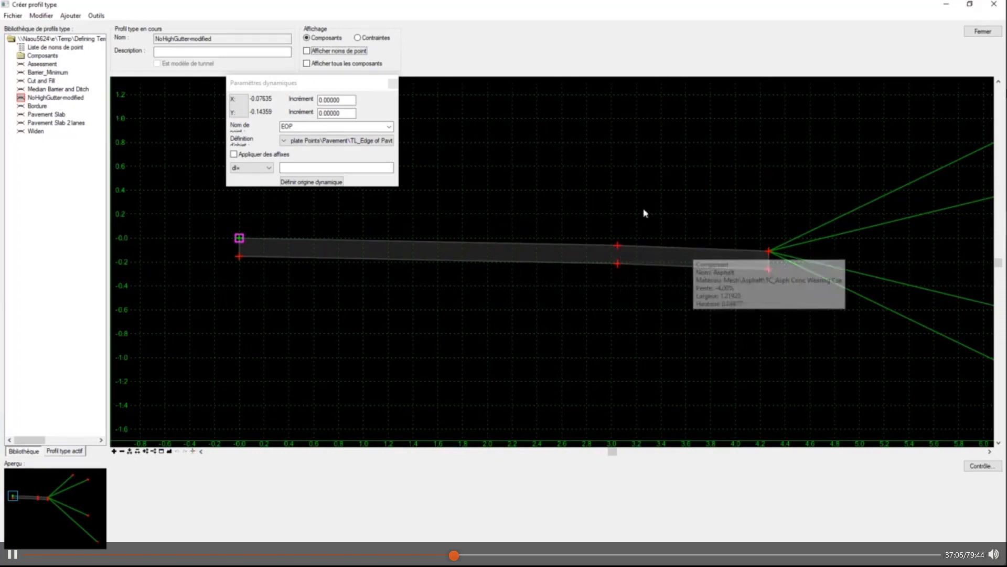
pyautogui.moveTo(529, 245)
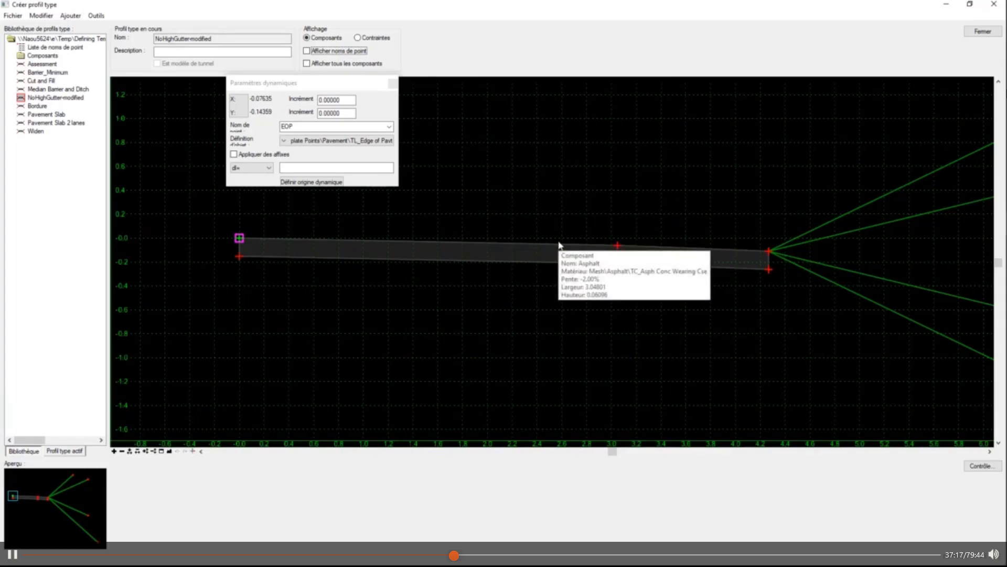
pyautogui.click(713, 255)
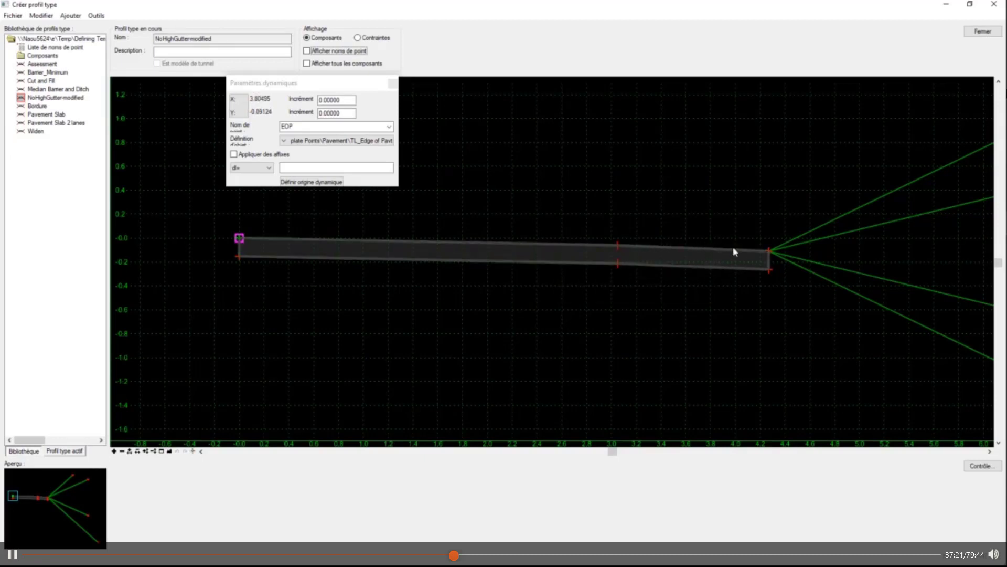
pyautogui.moveTo(537, 243)
# Review the superelevation indicator option in the properties of the EOP and CL points
pyautogui.doubleClick(617, 247)
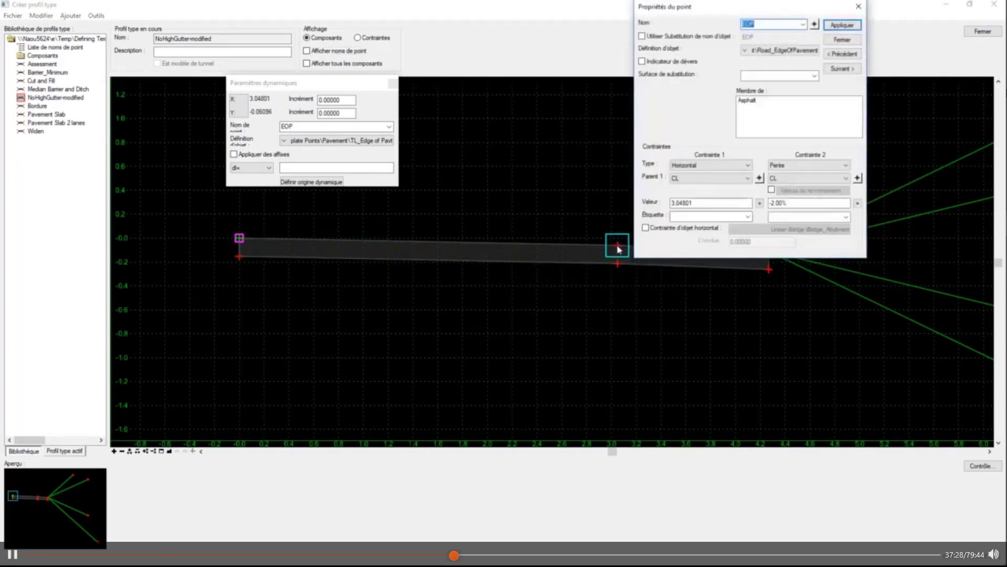
pyautogui.click(642, 61)
pyautogui.click(842, 40)
pyautogui.click(239, 240)
pyautogui.doubleClick(239, 240)
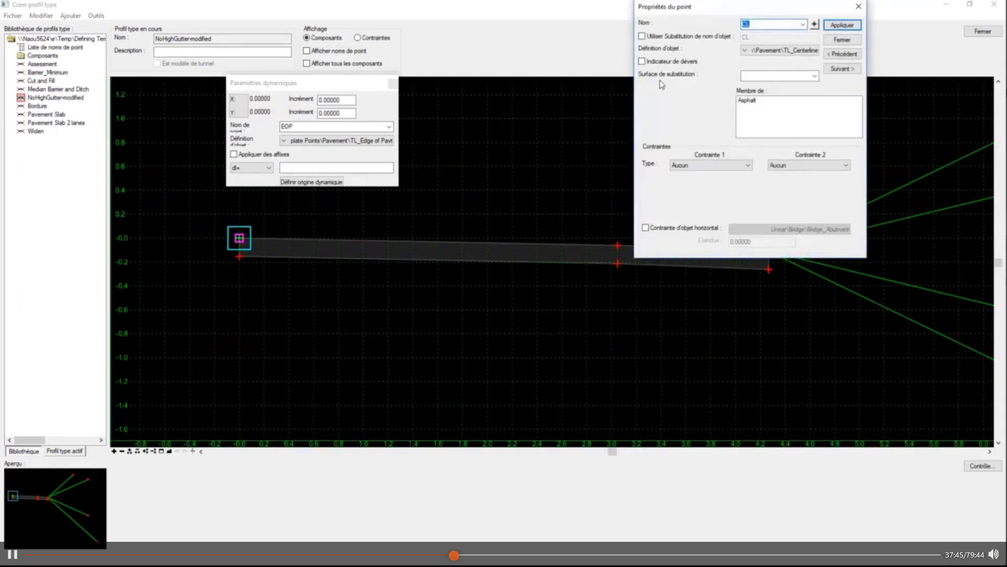
pyautogui.click(651, 63)
pyautogui.click(841, 40)
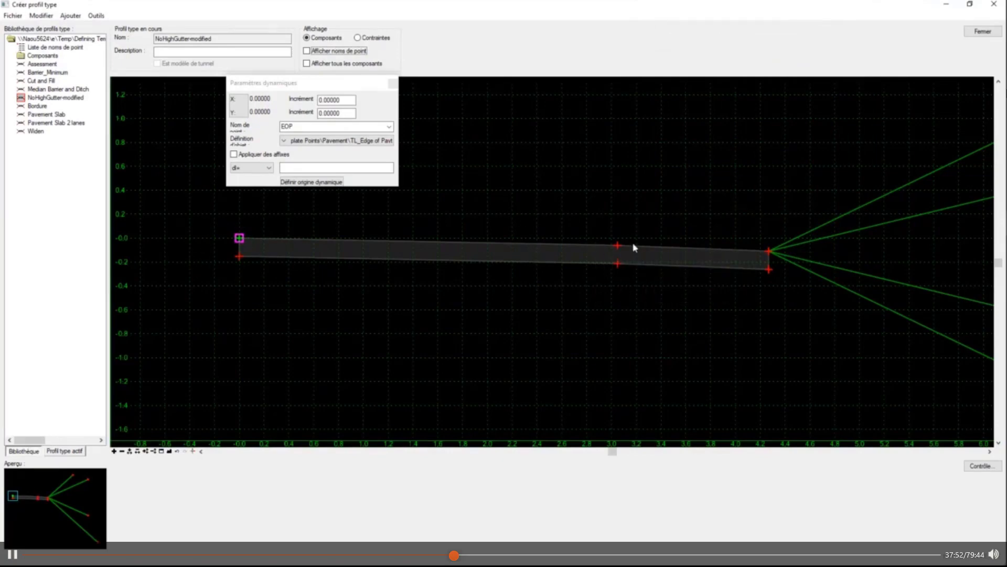
# Enable rollover values on the Shoulder point's slope constraint from EOP and move the rollover dialog clear of the drawing
pyautogui.moveTo(634, 247)
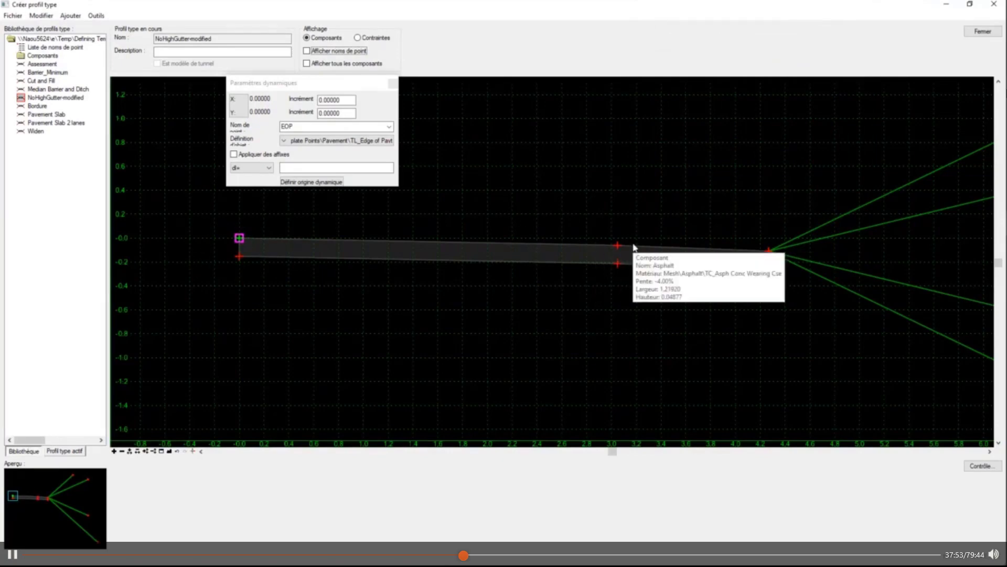
pyautogui.doubleClick(769, 252)
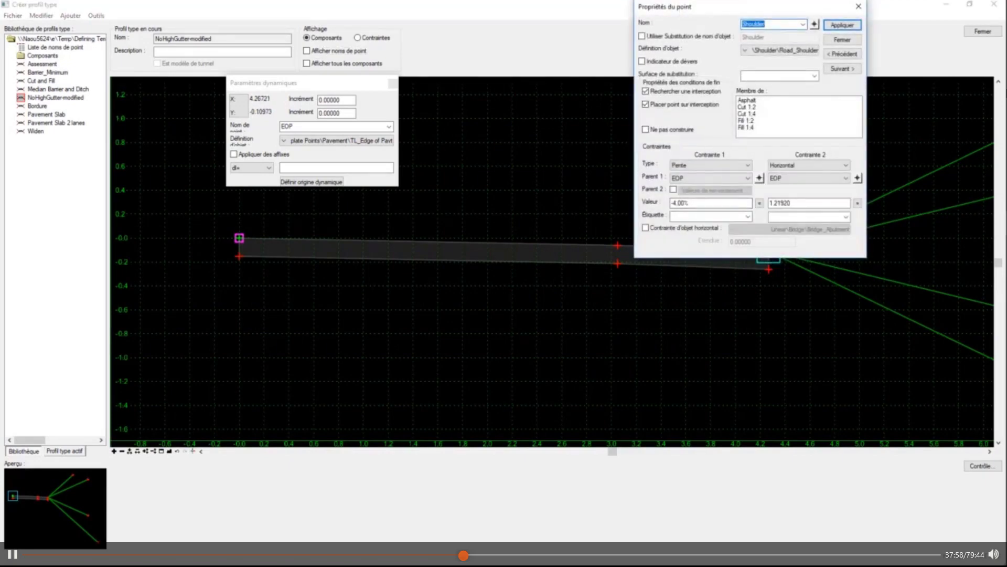
pyautogui.moveTo(682, 12); pyautogui.dragTo(788, 15)
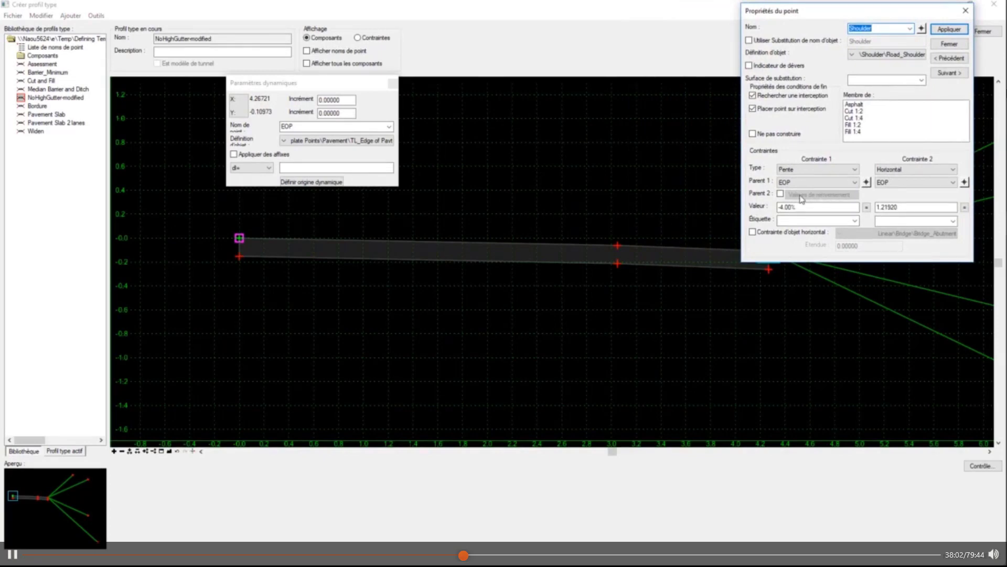
pyautogui.scroll(-2, 412, 277)
pyautogui.scroll(2, 709, 271)
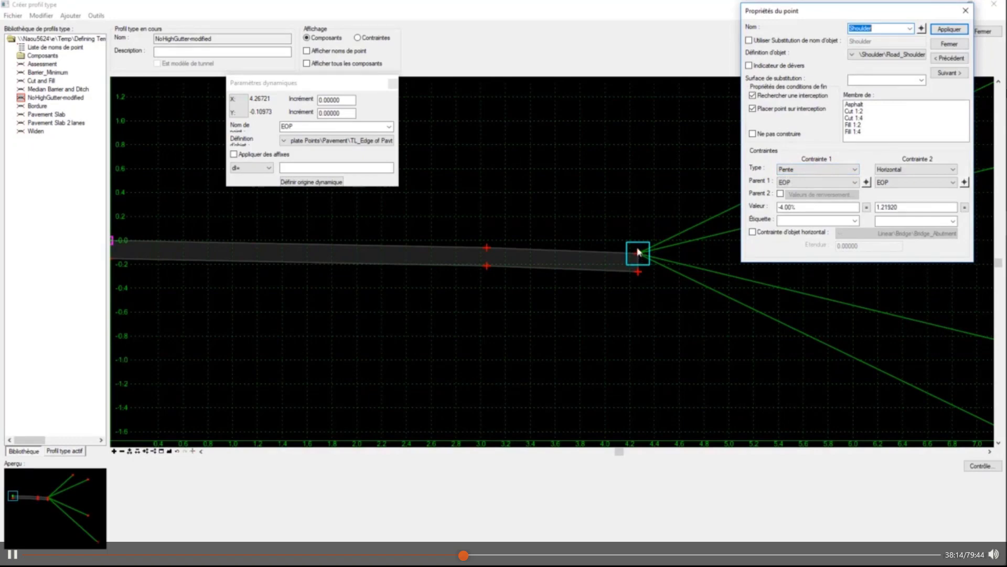
pyautogui.click(780, 194)
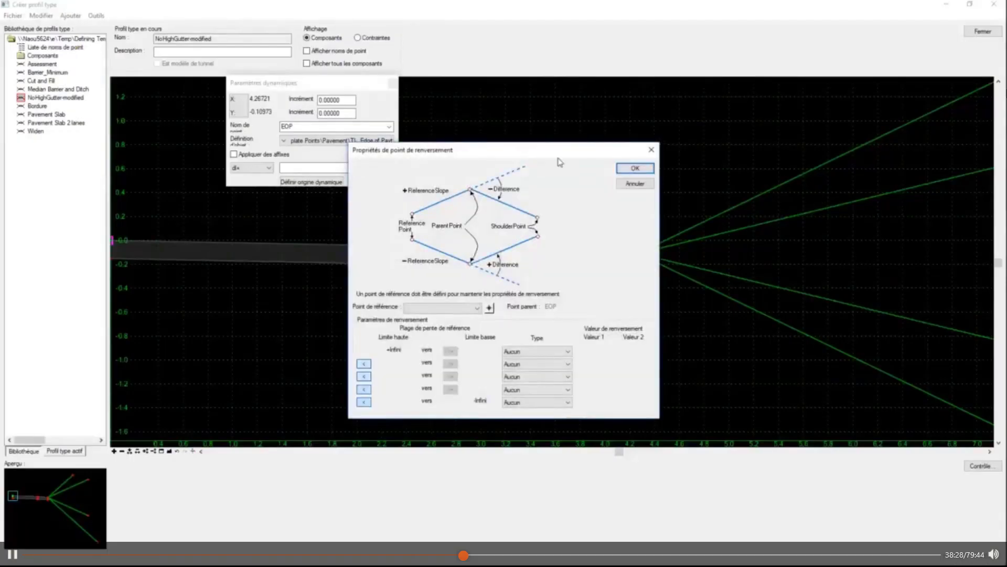
pyautogui.moveTo(540, 151); pyautogui.dragTo(853, 99)
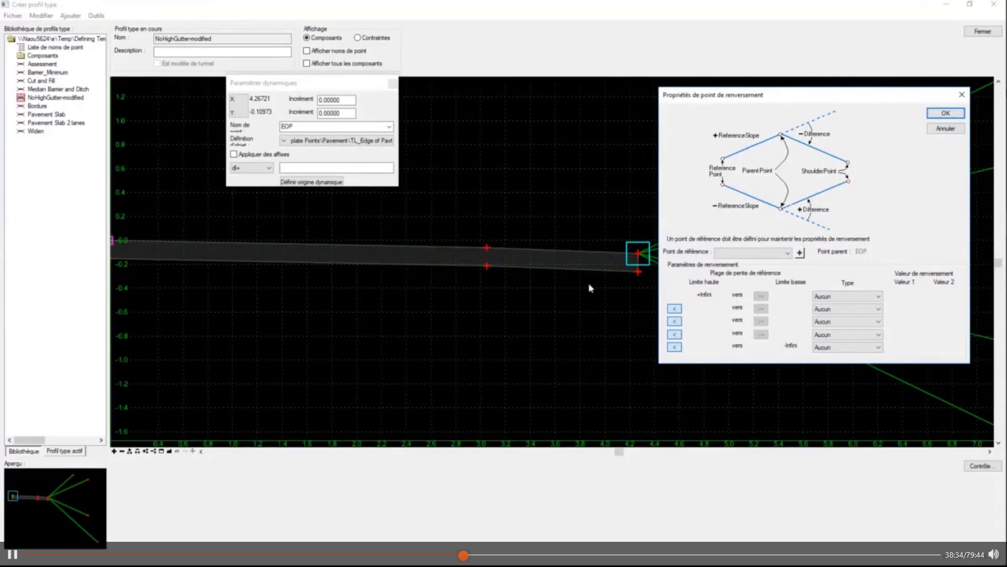
# Pick CL as the rollover reference point and set the lowest slope range's type to Différence côté bas
pyautogui.scroll(-2, 612, 269)
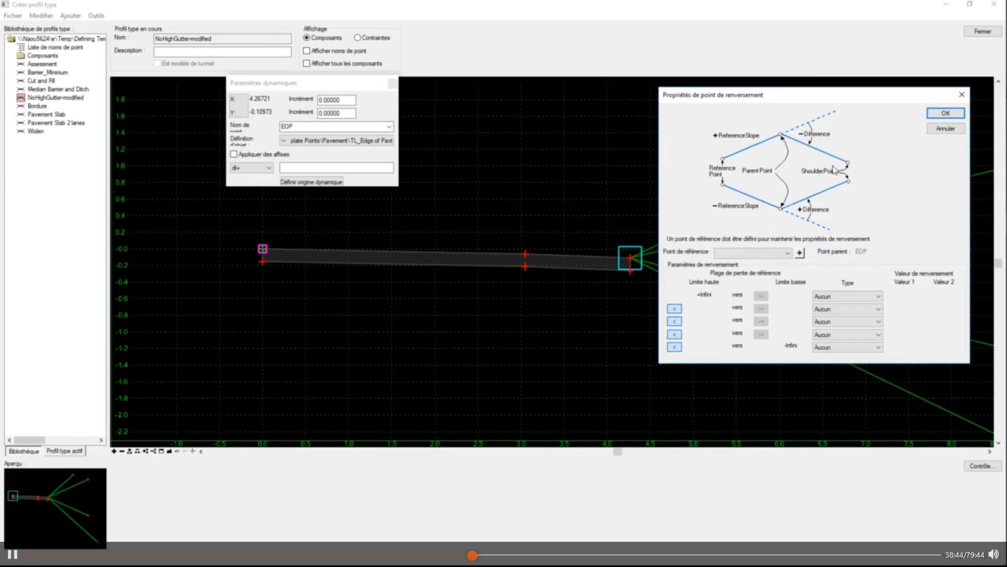
pyautogui.click(800, 252)
pyautogui.click(263, 250)
pyautogui.click(823, 348)
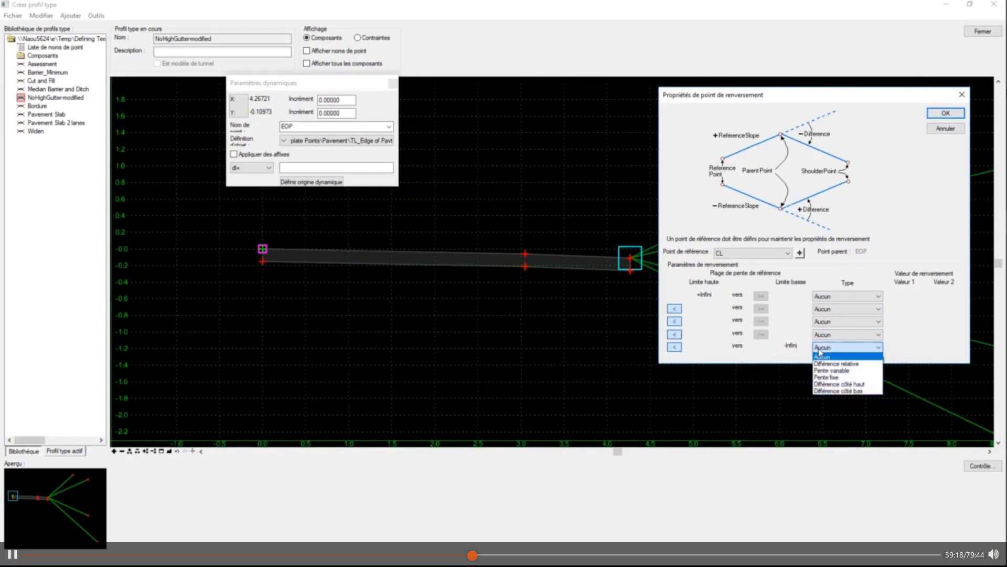
pyautogui.click(848, 391)
pyautogui.click(891, 348)
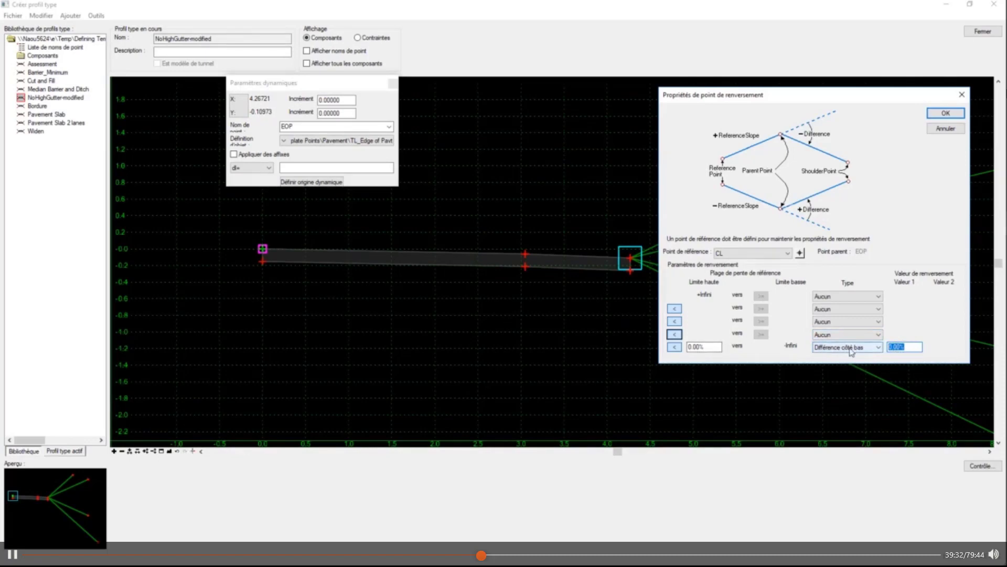
# Try -4% as the high limit of the lowest reference slope range and reset it to 0%
pyautogui.click(712, 347)
pyautogui.doubleClick(694, 347)
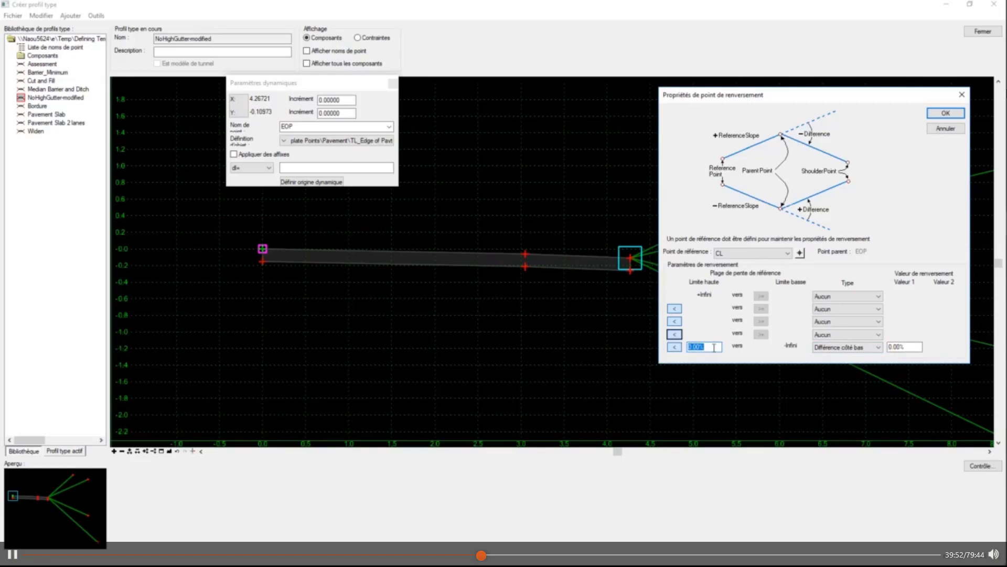
pyautogui.write('-4')
pyautogui.press('Tab')
pyautogui.doubleClick(703, 347)
pyautogui.press('BackSpace')
pyautogui.write('0')
pyautogui.press('Tab')
pyautogui.click(694, 346)
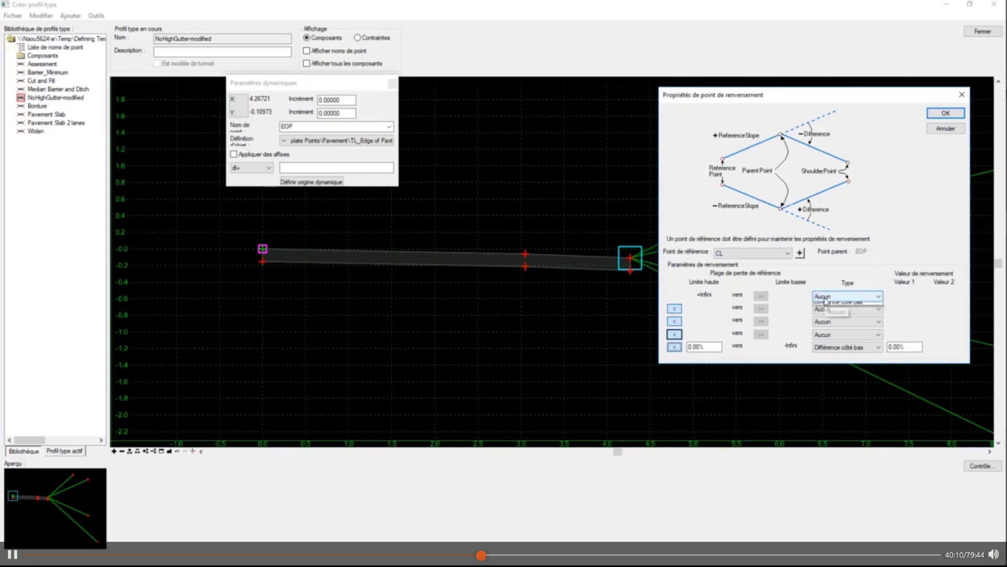
# Try Différence relative for the highest reference slope range, then set its rollover type to Différence côté haut
pyautogui.click(826, 299)
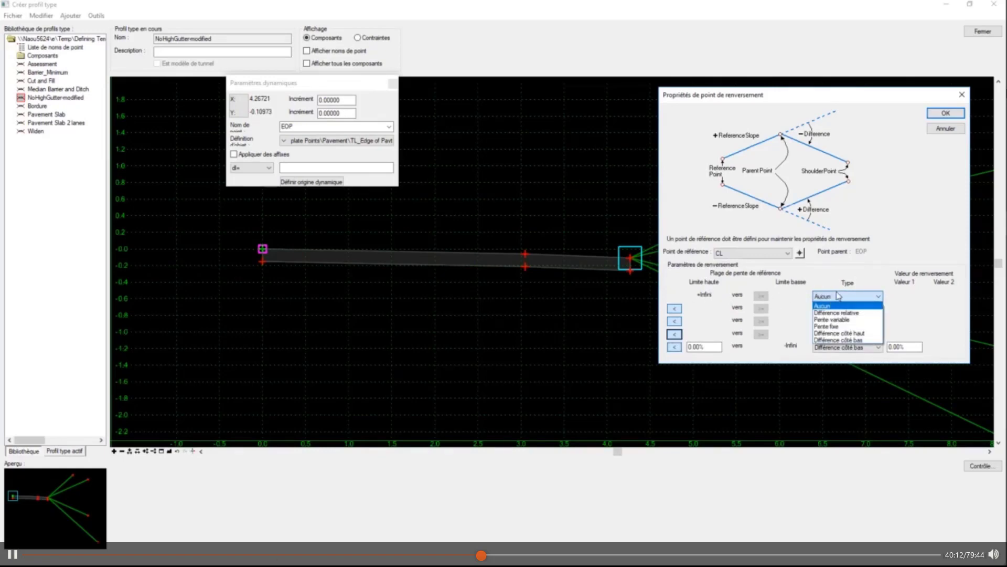
pyautogui.click(836, 313)
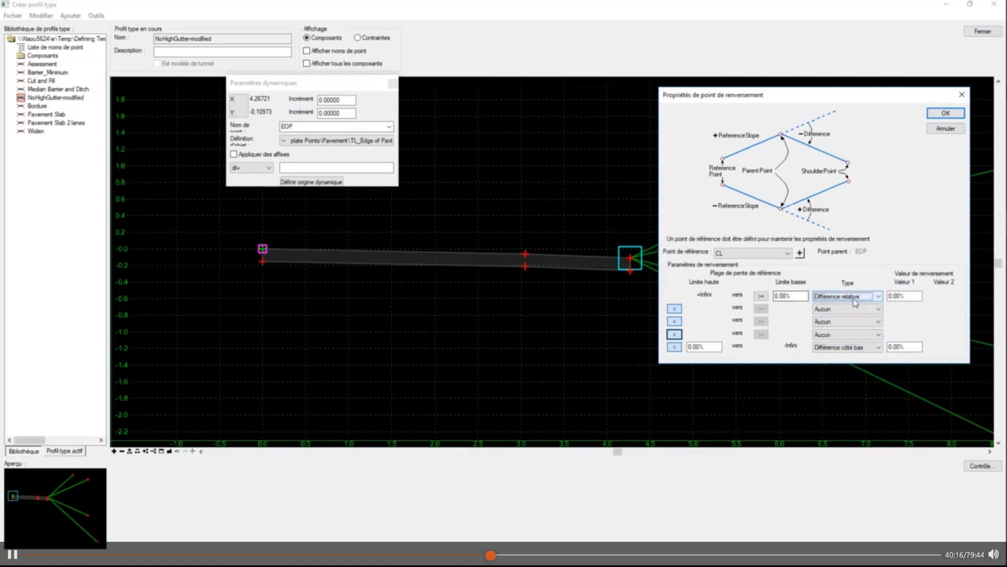
pyautogui.click(878, 297)
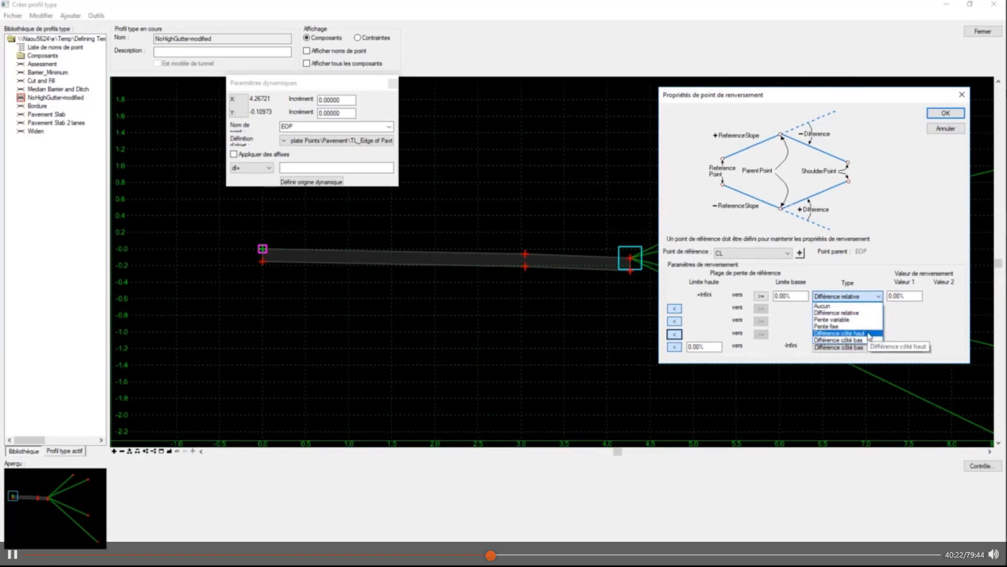
pyautogui.click(869, 334)
# Set the highest range's rollover value to -7% and apply the rollover settings to the Shoulder point
pyautogui.click(914, 298)
pyautogui.moveTo(895, 299); pyautogui.dragTo(930, 298)
pyautogui.write('-1.8')
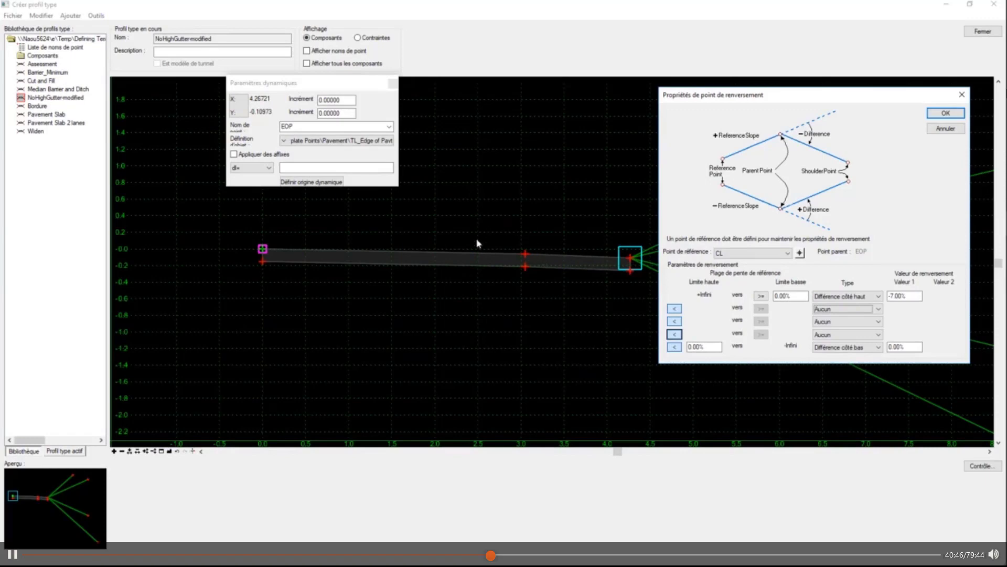
pyautogui.doubleClick(905, 296)
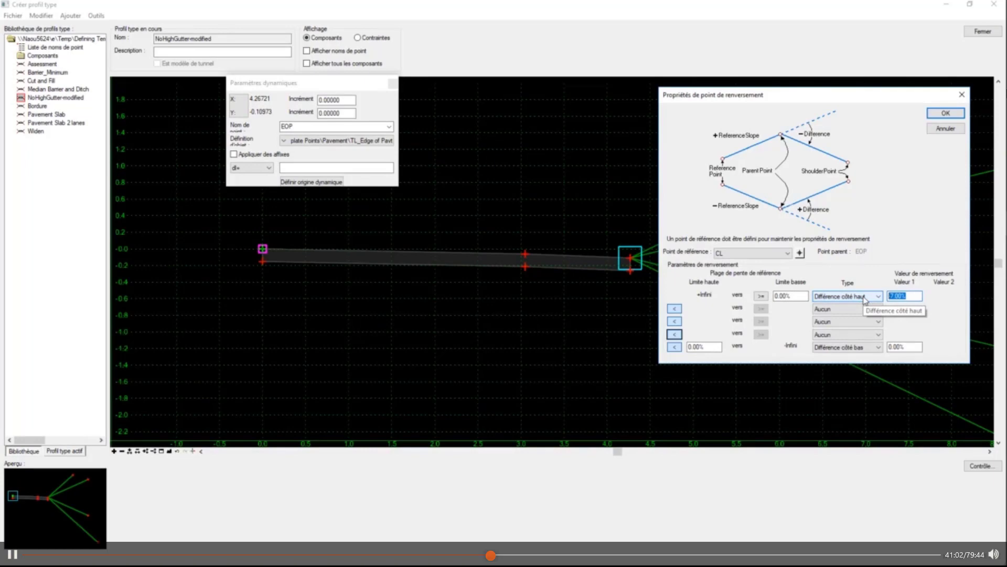
pyautogui.click(946, 113)
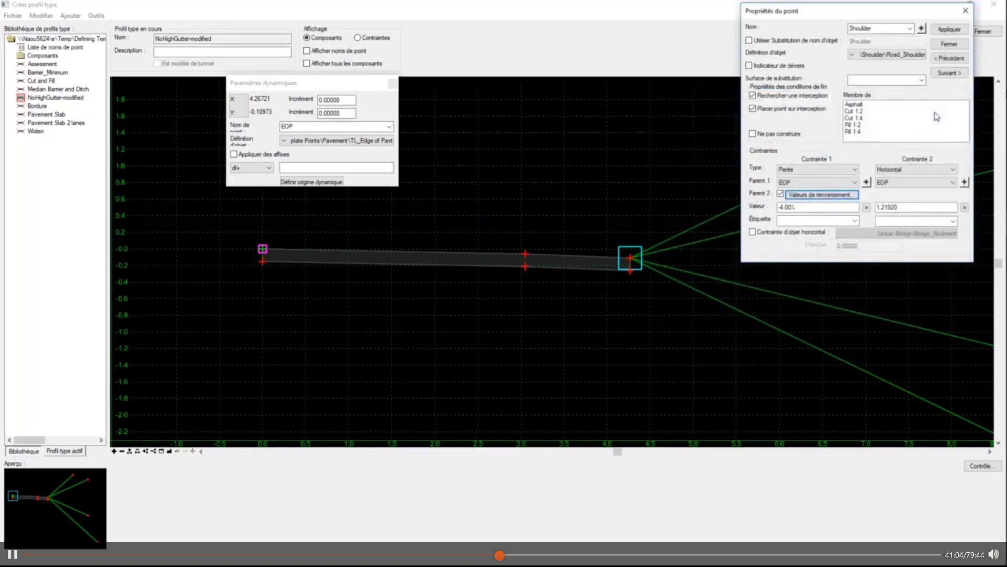
pyautogui.click(949, 29)
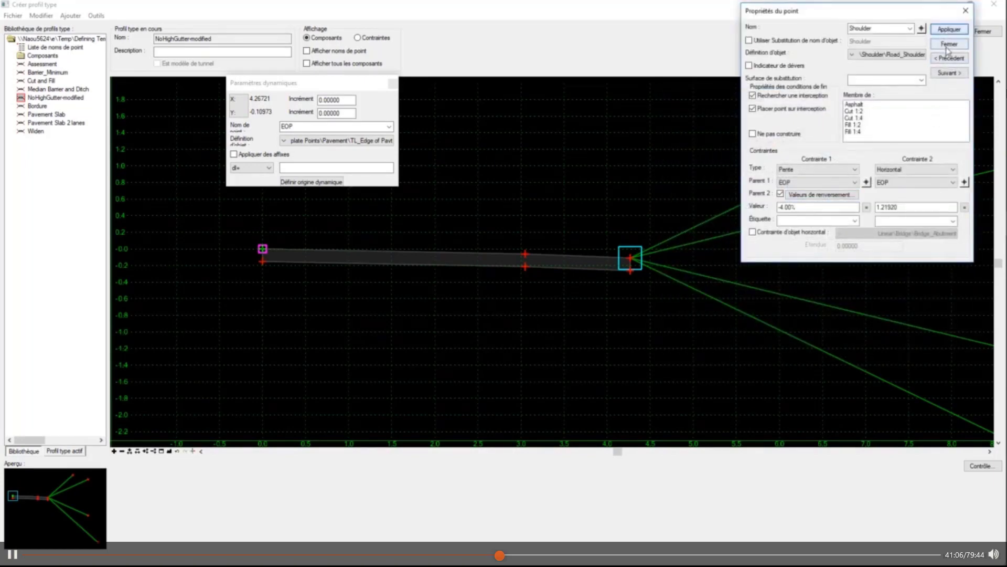
pyautogui.click(949, 45)
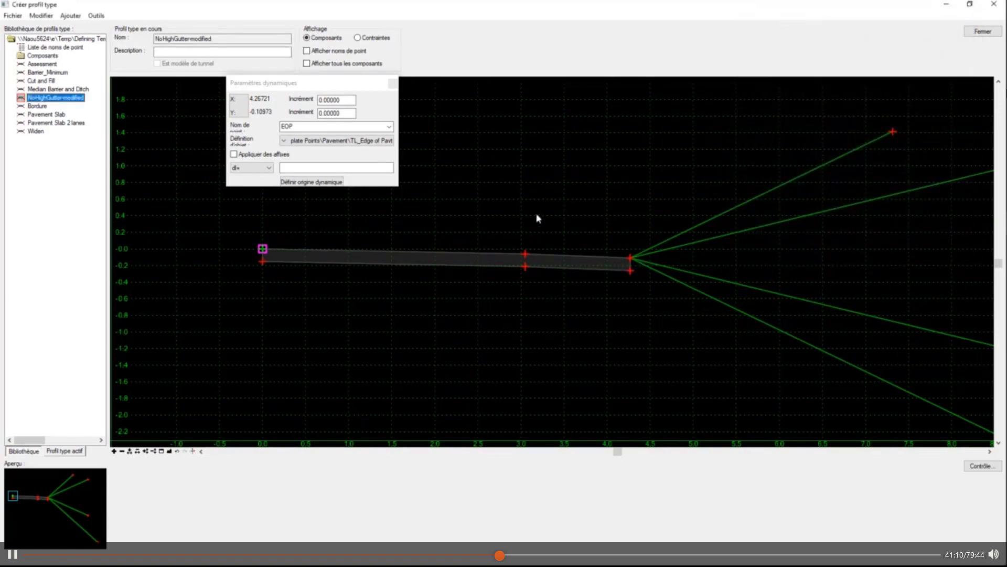
# Test the EOP point's slope control, moving the pavement from a steep downward slope to slightly above horizontal
pyautogui.rightClick(526, 256)
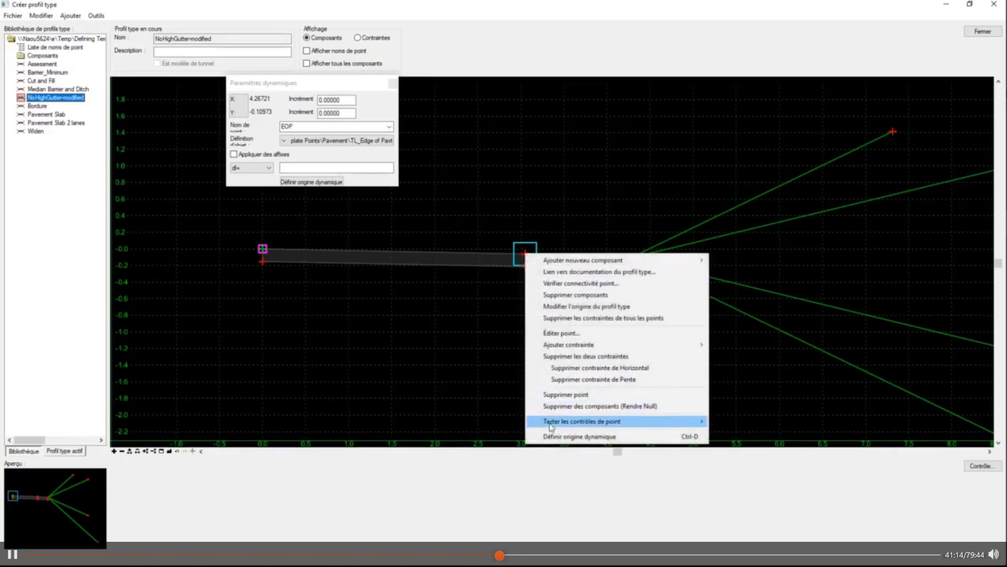
pyautogui.moveTo(556, 421)
pyautogui.click(770, 445)
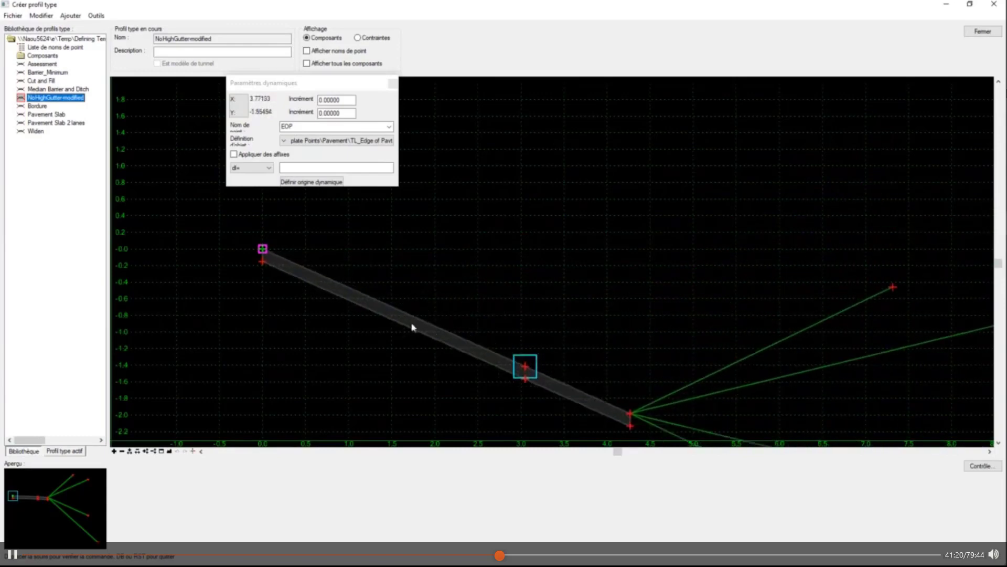
pyautogui.scroll(-4, 569, 378)
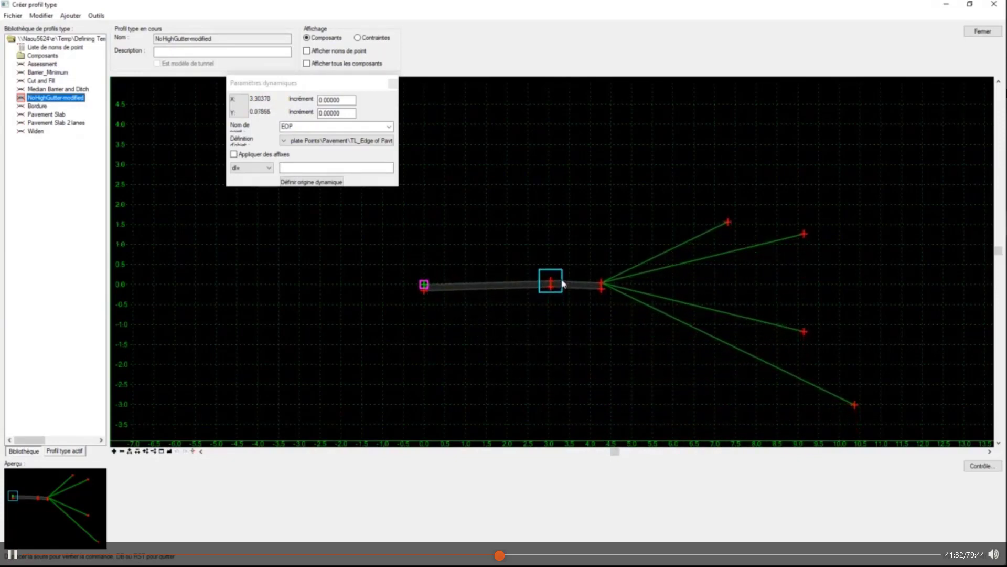
pyautogui.scroll(4, 561, 286)
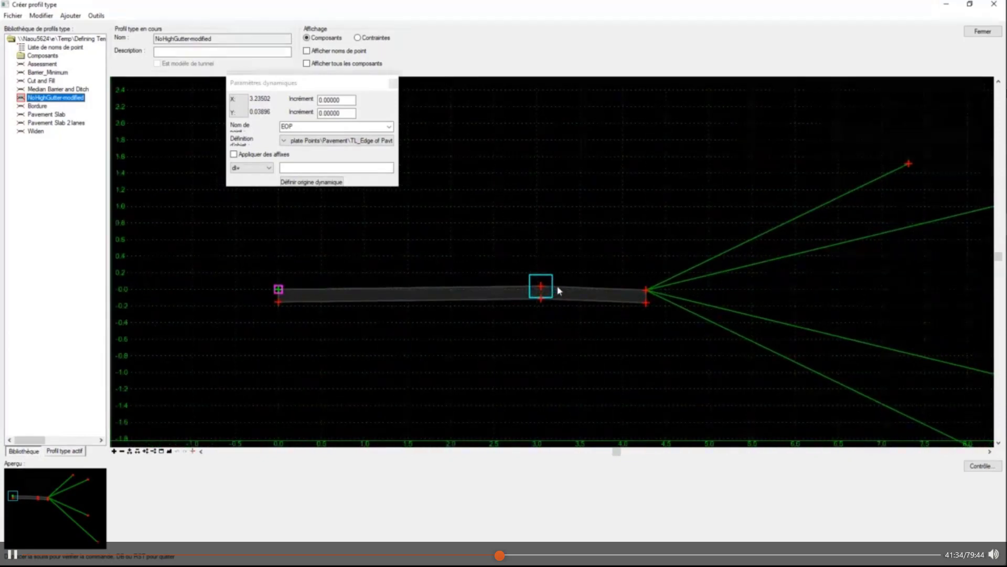
pyautogui.moveTo(559, 290); pyautogui.dragTo(536, 289)
# Swing the EOP test slope steeply upward and back to nearly level to check the shoulder rollover
pyautogui.scroll(-4, 536, 288)
pyautogui.moveTo(524, 188); pyautogui.dragTo(509, 356, button='middle')
pyautogui.scroll(-3, 518, 237)
pyautogui.scroll(-2, 513, 312)
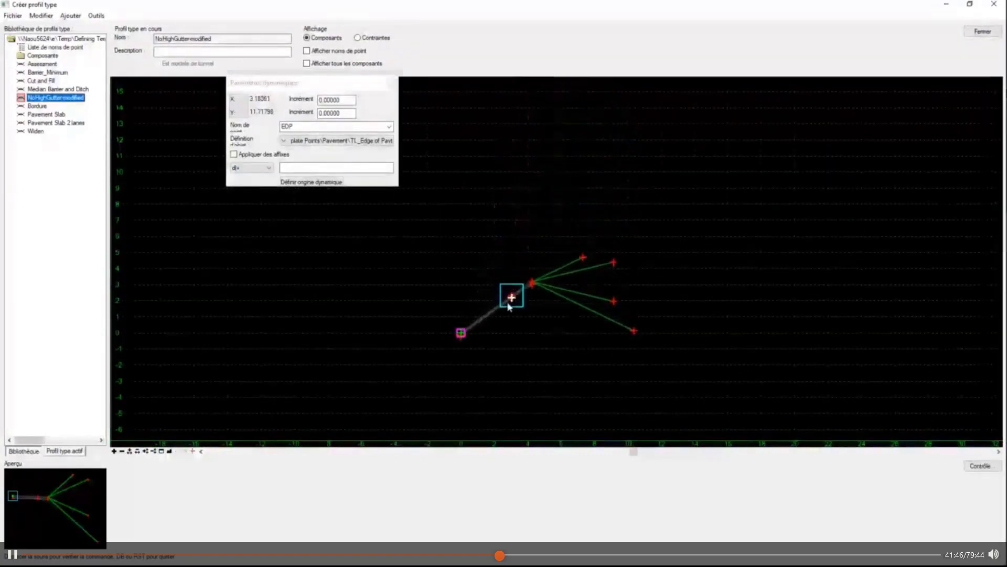
pyautogui.scroll(2, 511, 309)
pyautogui.scroll(2, 514, 344)
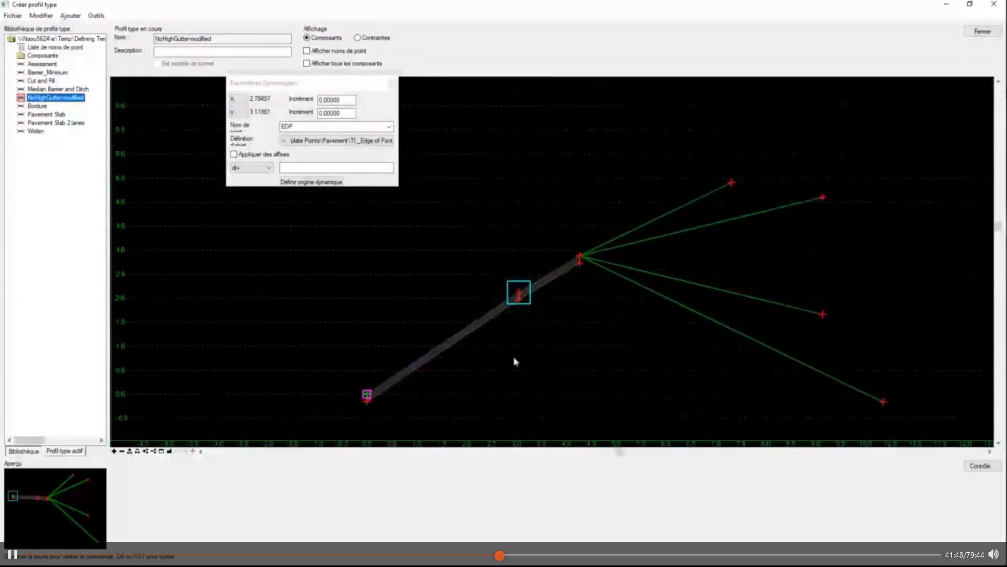
pyautogui.scroll(2, 506, 393)
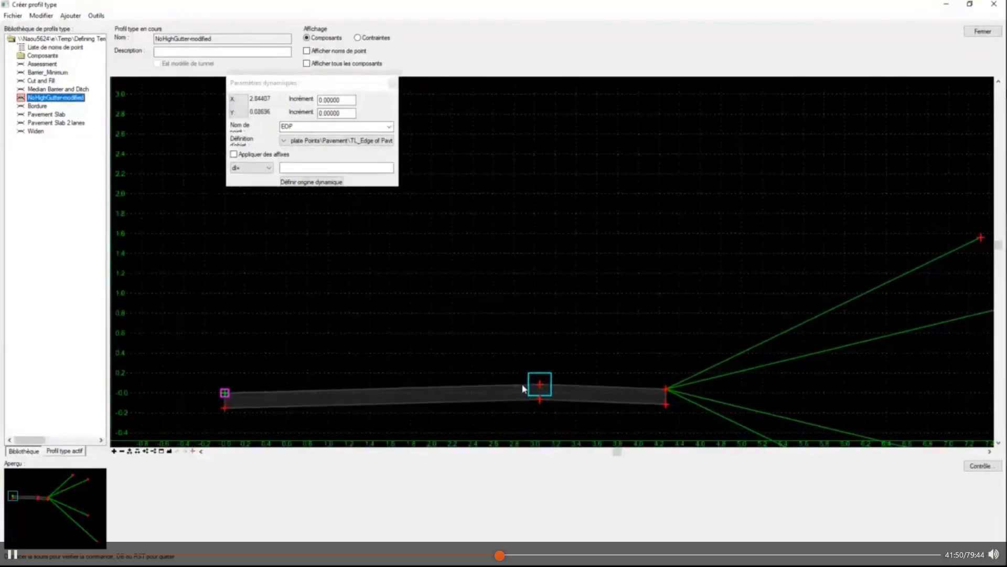
pyautogui.scroll(-2, 536, 262)
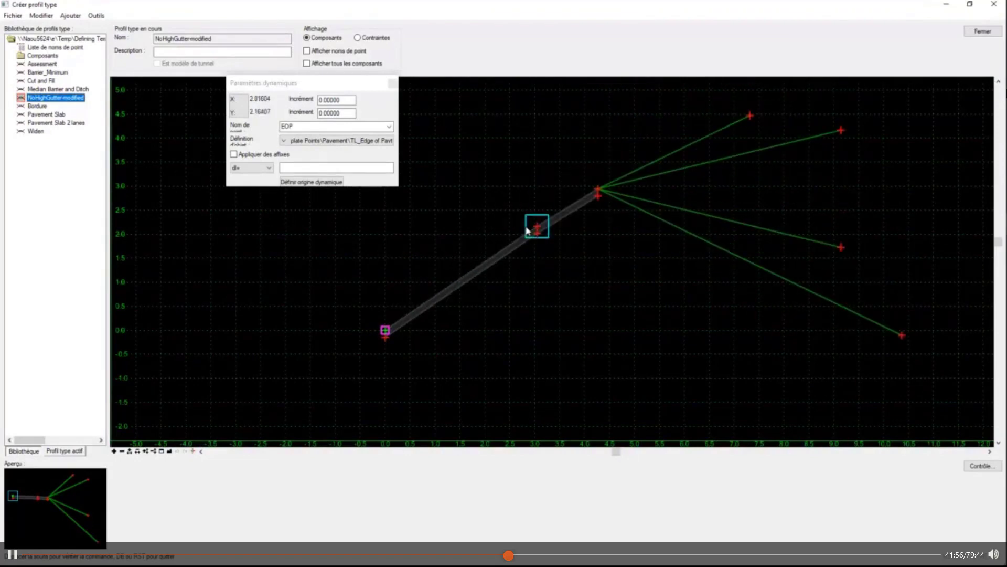
# End the slope test and review the Shoulder point's rollover settings without changing them
pyautogui.click(527, 232)
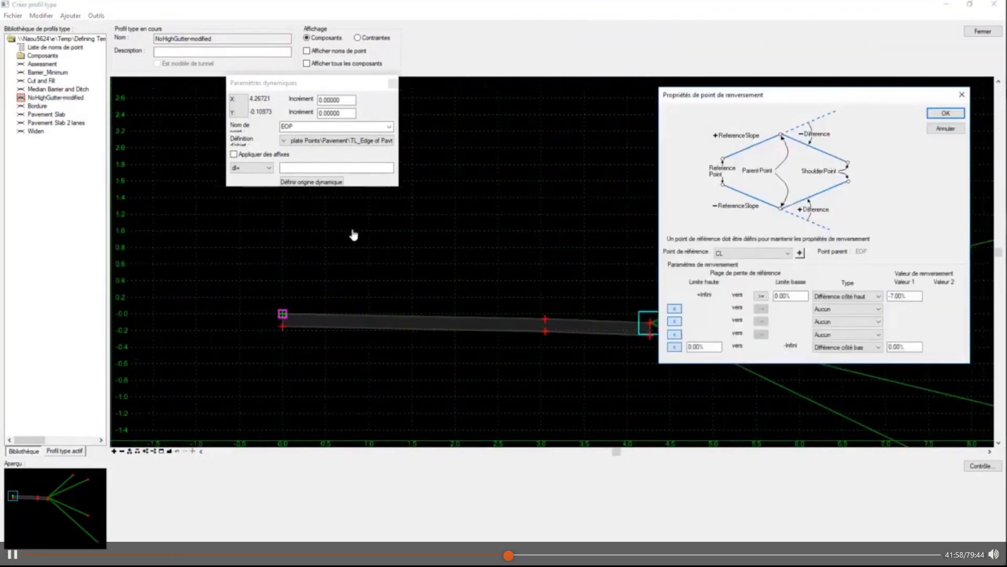
pyautogui.click(945, 128)
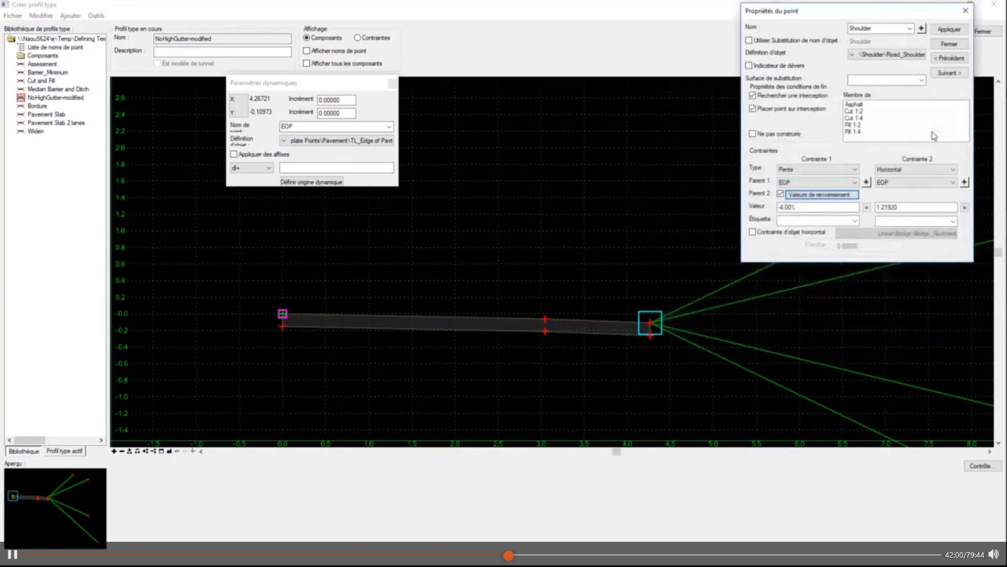
pyautogui.click(950, 46)
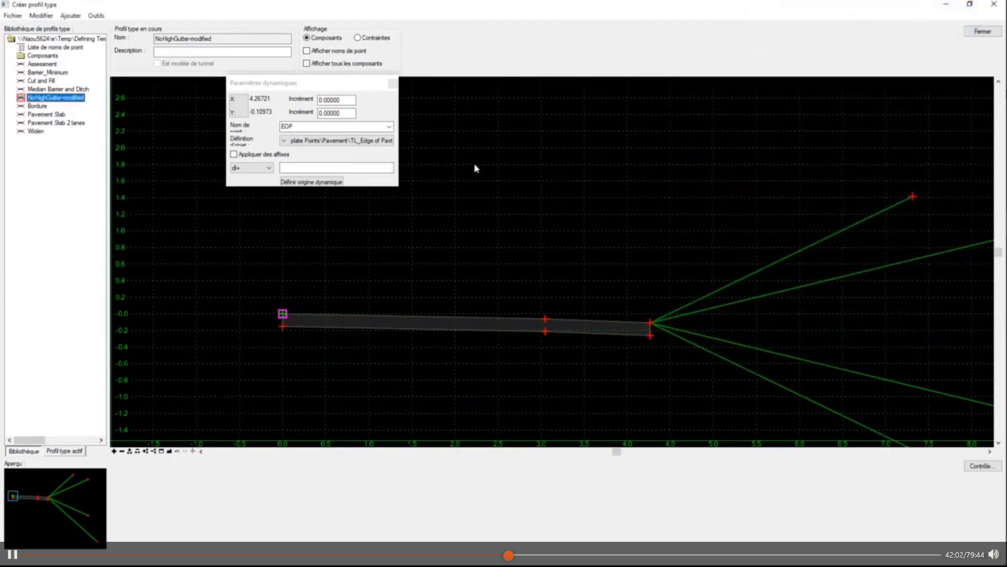
# Open the Barrier_Minimum template and close the Paramètres dynamiques window
pyautogui.click(41, 64)
pyautogui.click(40, 72)
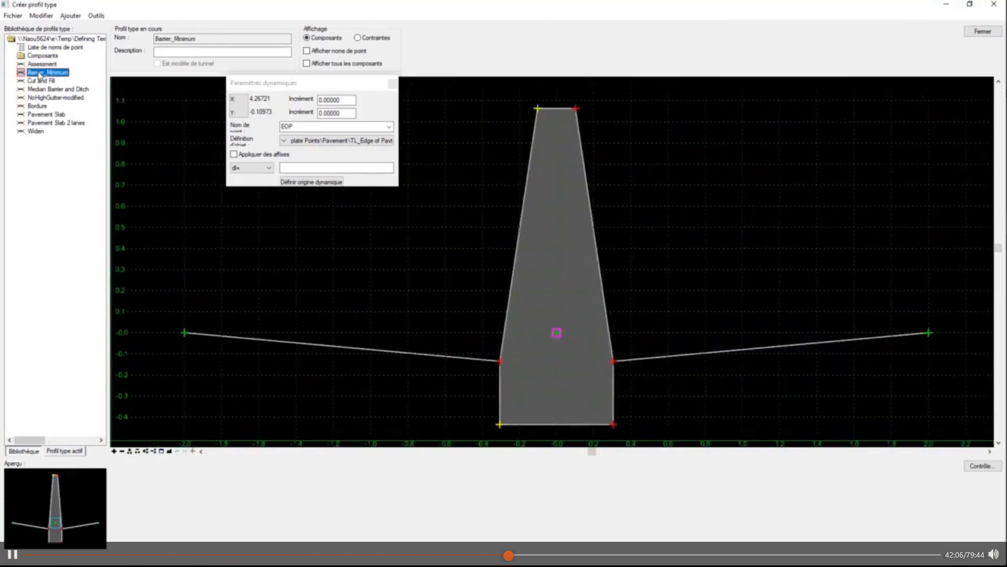
pyautogui.click(392, 83)
pyautogui.rightClick(412, 193)
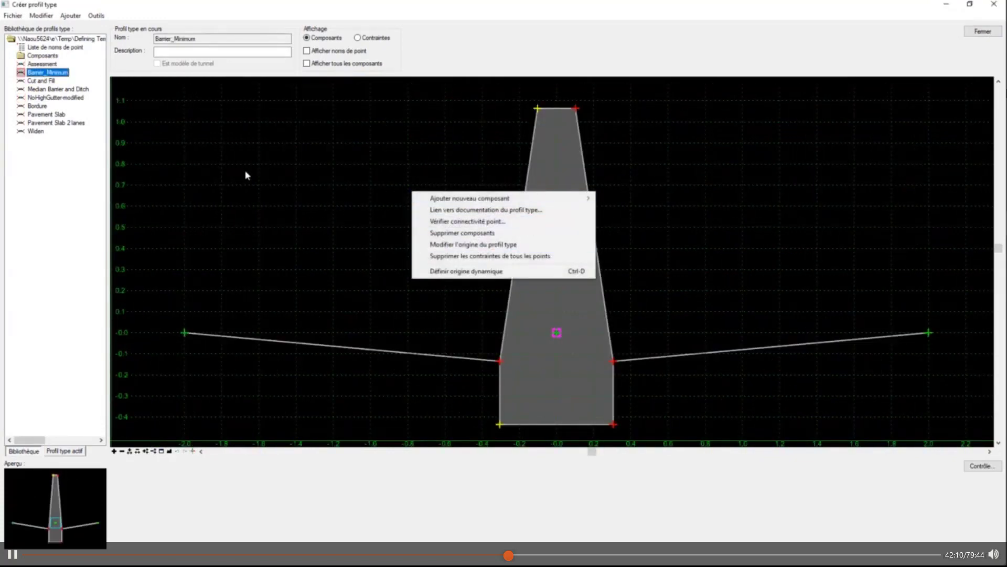
pyautogui.click(522, 151)
pyautogui.scroll(-3, 344, 231)
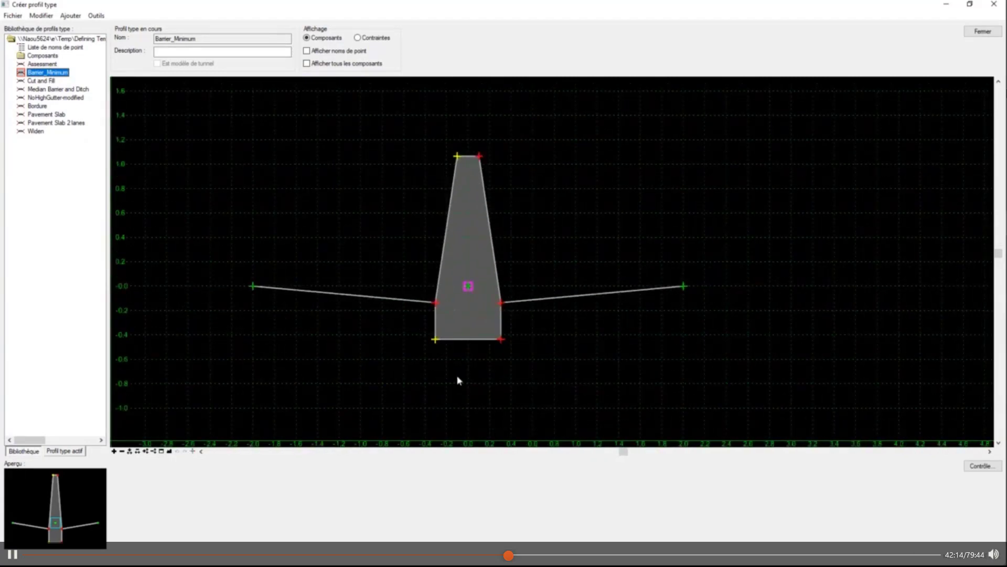
pyautogui.scroll(1, 454, 396)
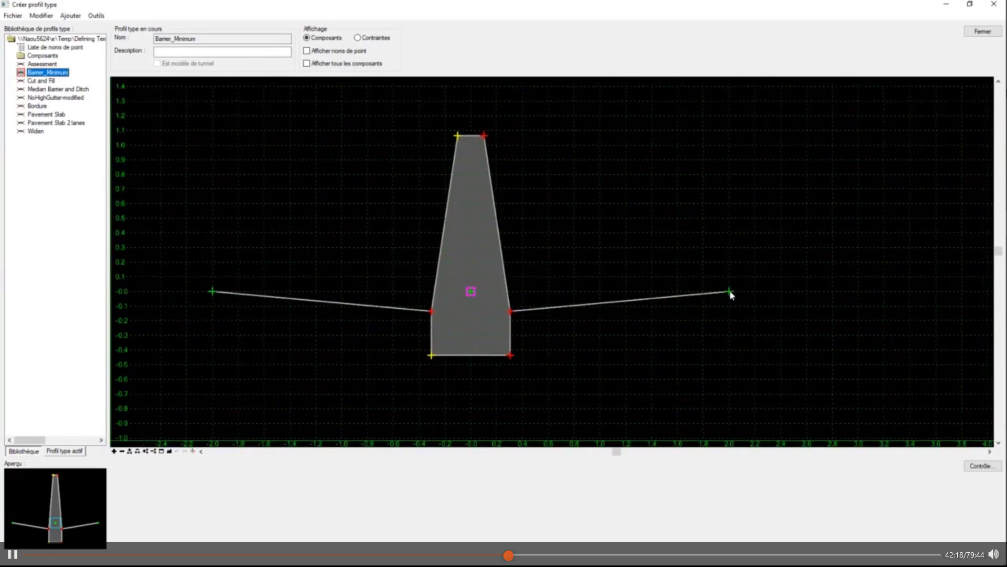
pyautogui.moveTo(732, 294)
pyautogui.scroll(-1, 603, 301)
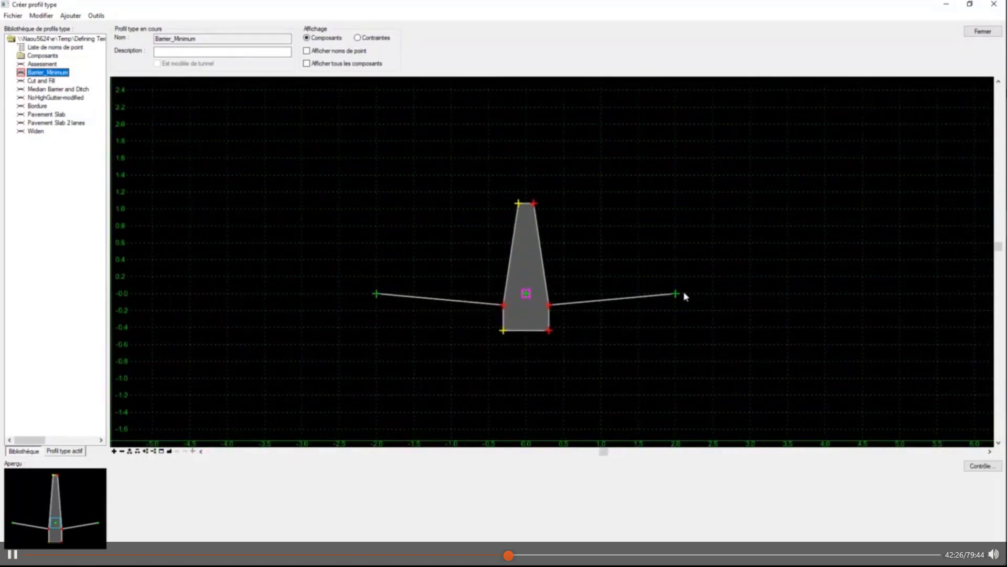
pyautogui.scroll(1, 680, 295)
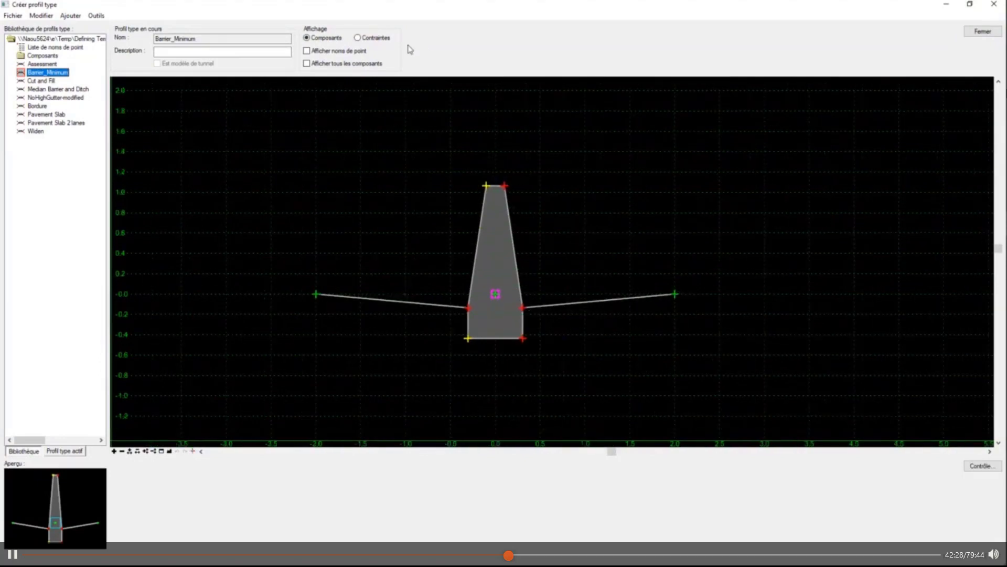
# Display the barrier template's constraints and review the properties of the Barrier_TopL point
pyautogui.click(366, 41)
pyautogui.scroll(1, 277, 322)
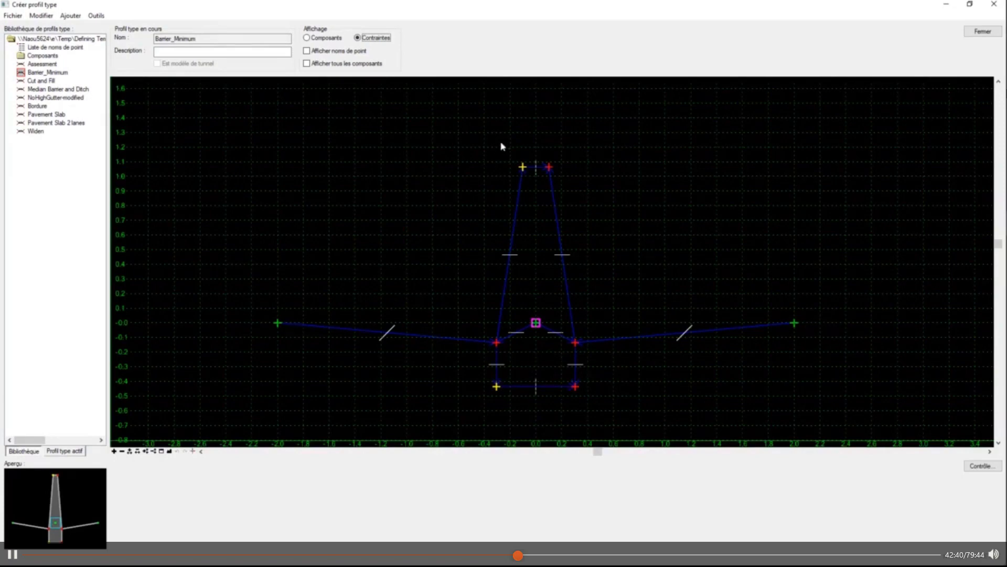
pyautogui.moveTo(524, 171)
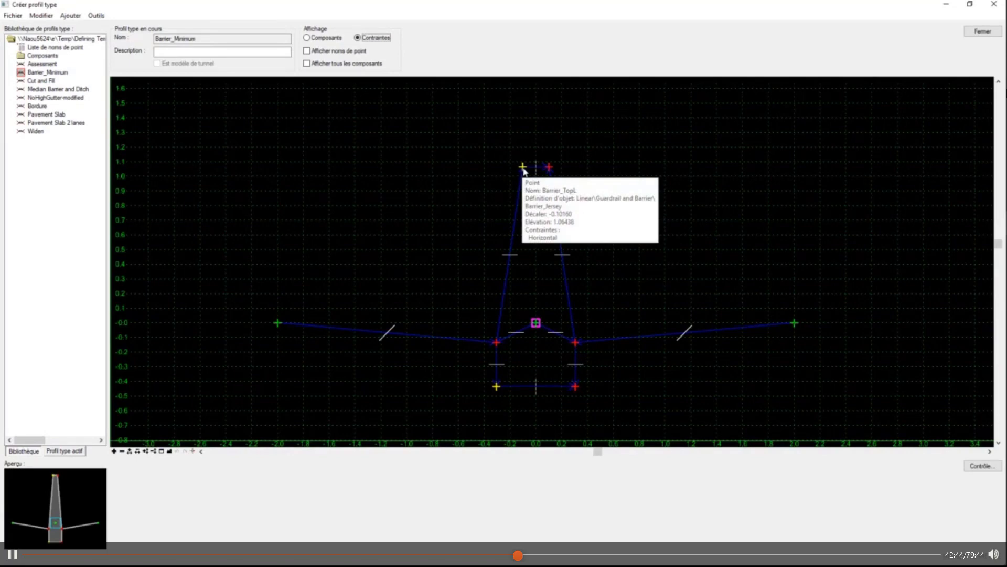
pyautogui.click(523, 169)
pyautogui.doubleClick(523, 168)
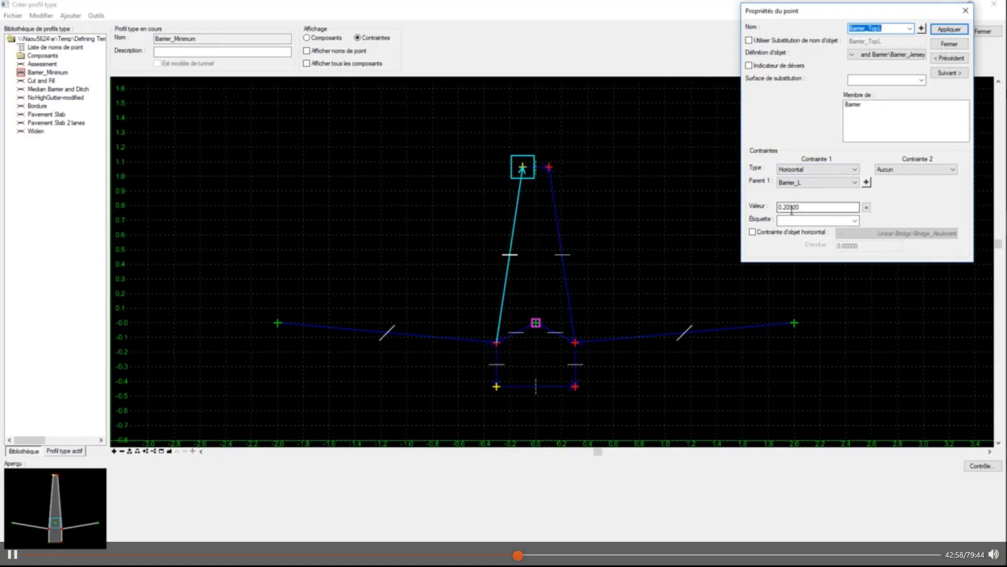
pyautogui.click(950, 45)
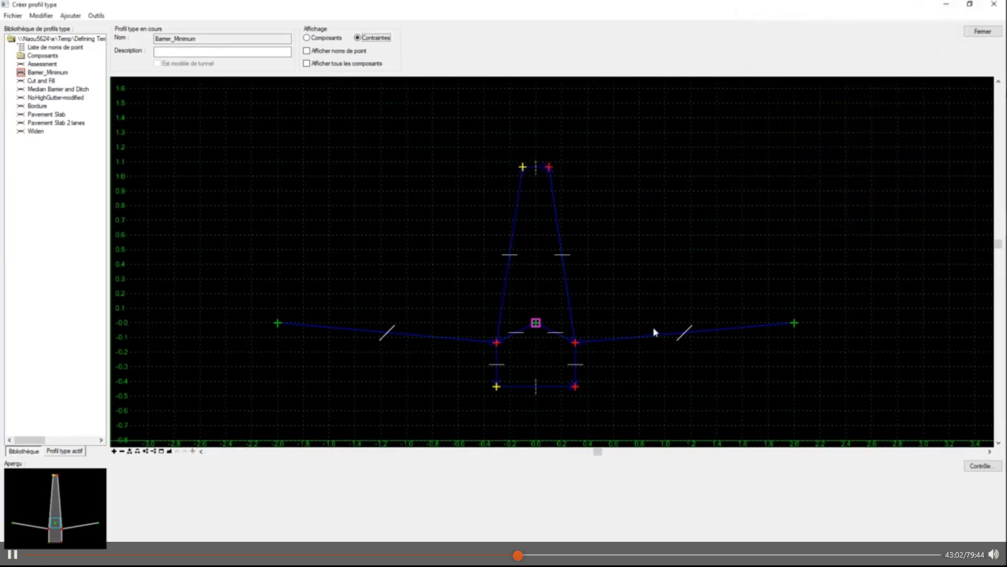
# Return the display to components and inspect the barrier's side line, top-left point and the Barrier_R point
pyautogui.click(312, 40)
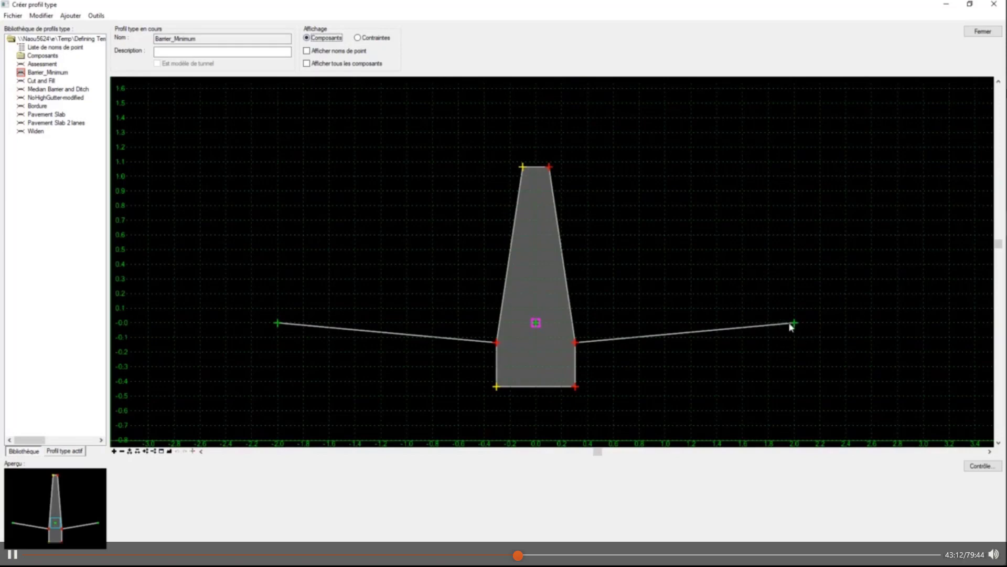
pyautogui.moveTo(666, 340)
pyautogui.moveTo(527, 174)
pyautogui.moveTo(507, 288)
pyautogui.moveTo(497, 344)
pyautogui.moveTo(575, 350)
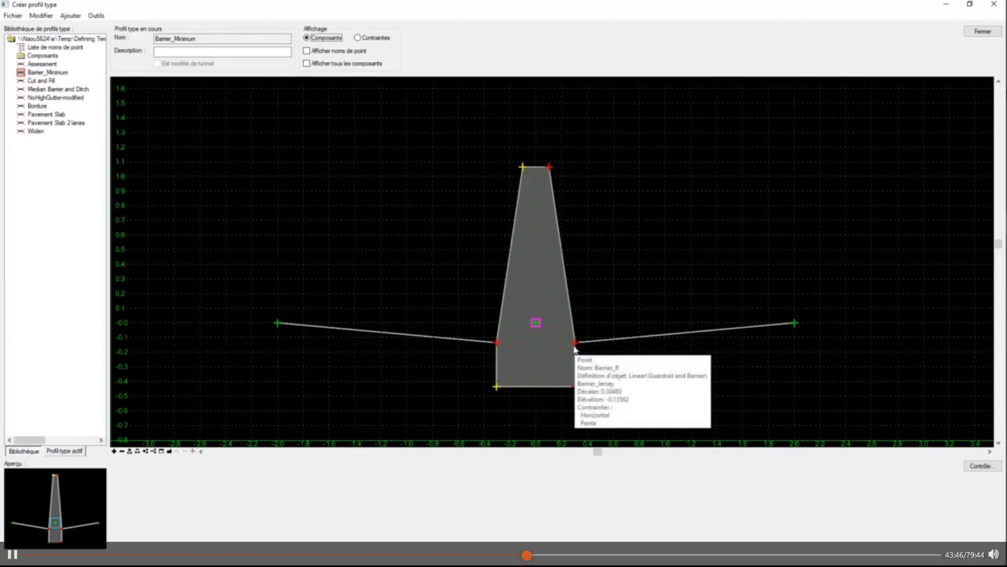
# Add a Verticale maximale constraint to Barrier_TopL with Barrier_L and Barrier_R as parents, and apply it
pyautogui.doubleClick(522, 168)
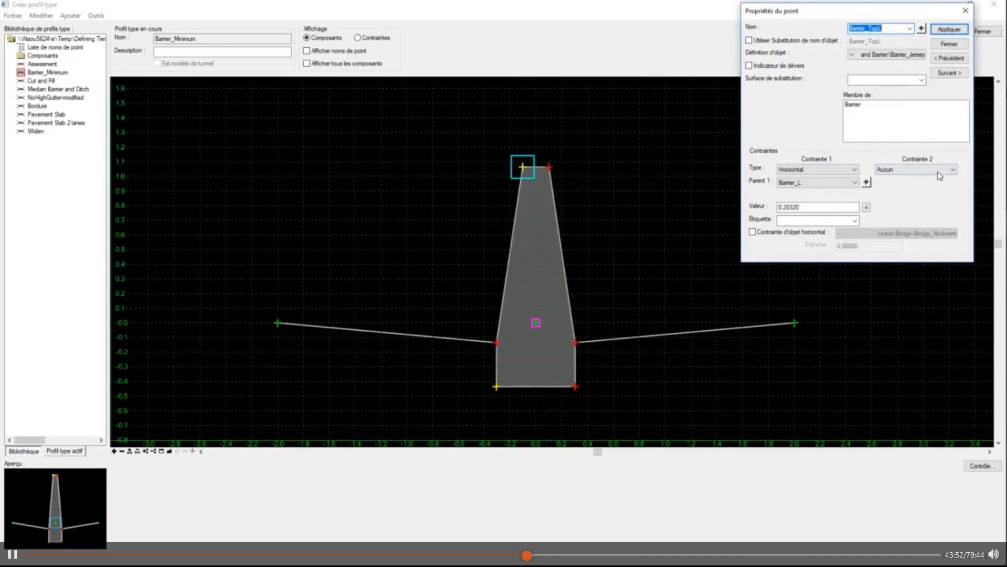
pyautogui.click(939, 169)
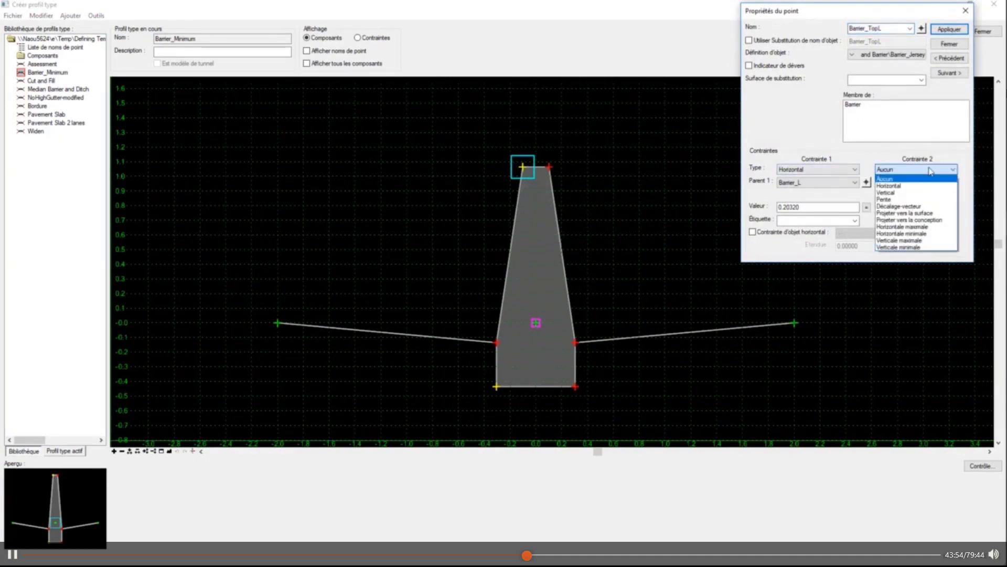
pyautogui.click(920, 241)
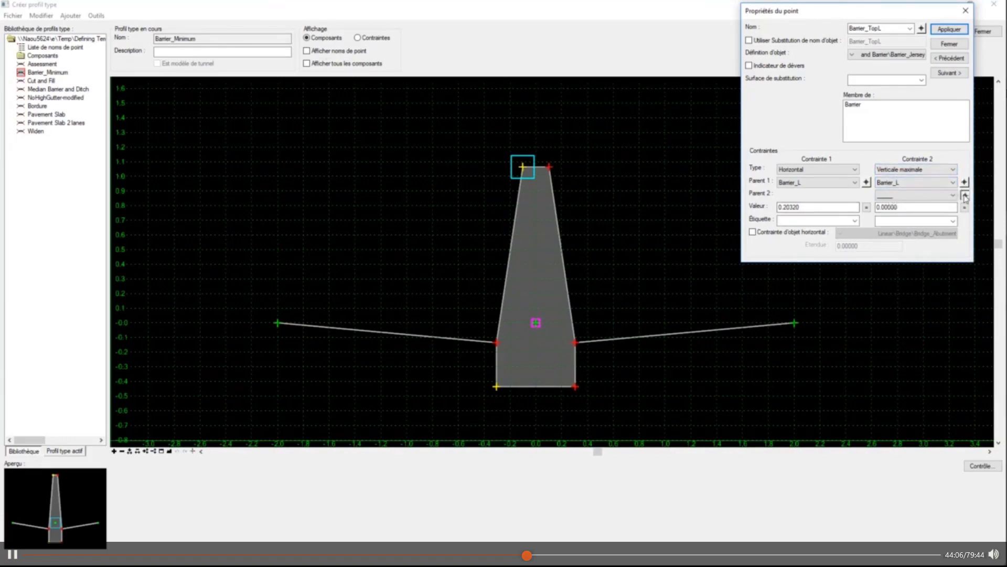
pyautogui.click(949, 44)
pyautogui.doubleClick(581, 346)
pyautogui.click(948, 31)
pyautogui.click(948, 45)
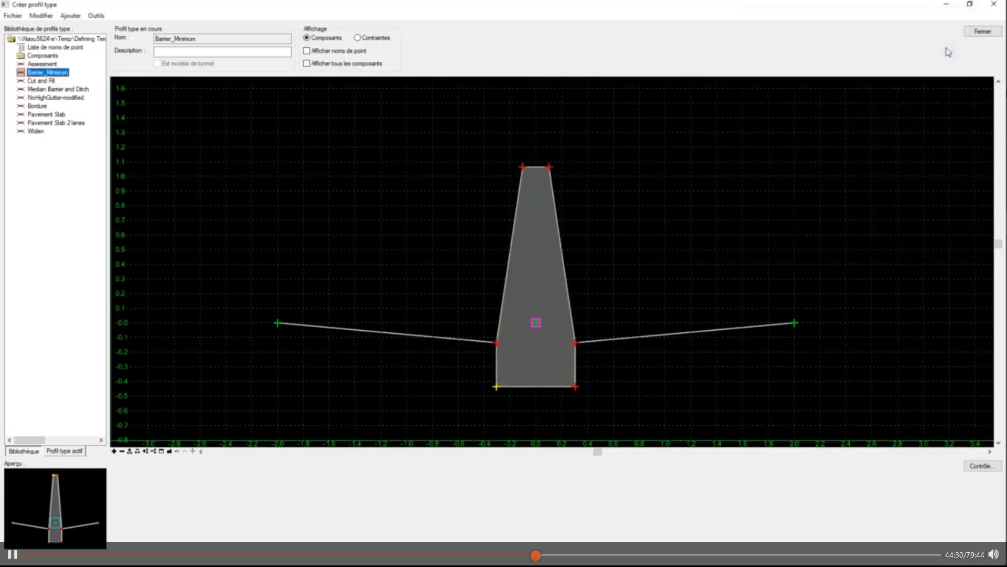
# Test the vertical point control of the barrier template's left outer point and right outer point
pyautogui.rightClick(278, 324)
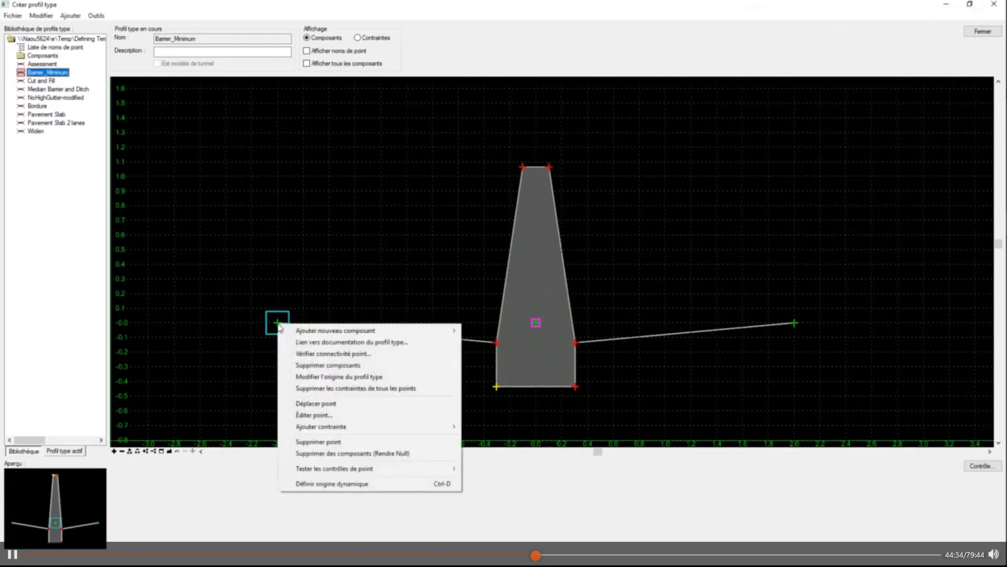
pyautogui.moveTo(332, 468)
pyautogui.click(504, 492)
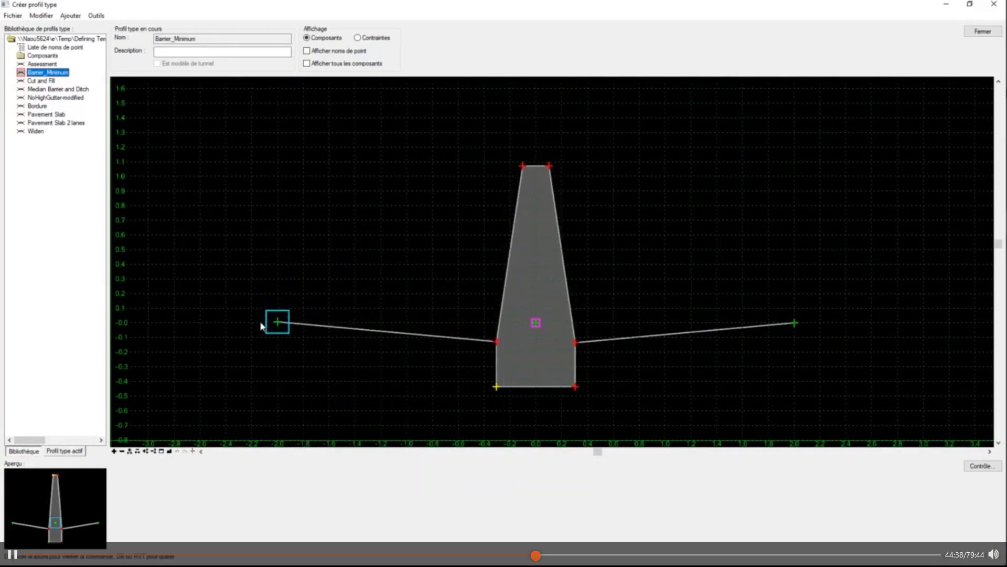
pyautogui.scroll(-1, 294, 341)
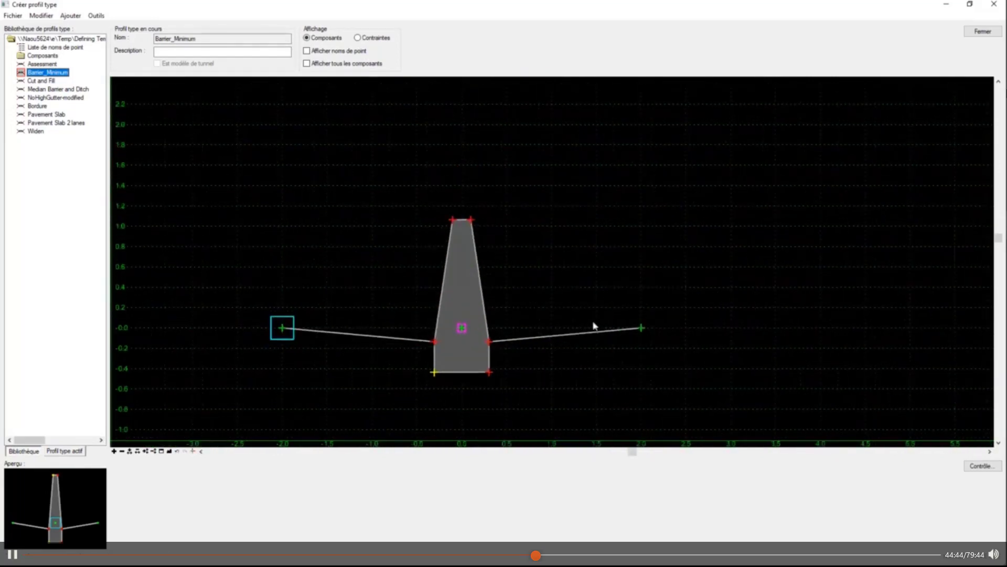
pyautogui.rightClick(641, 330)
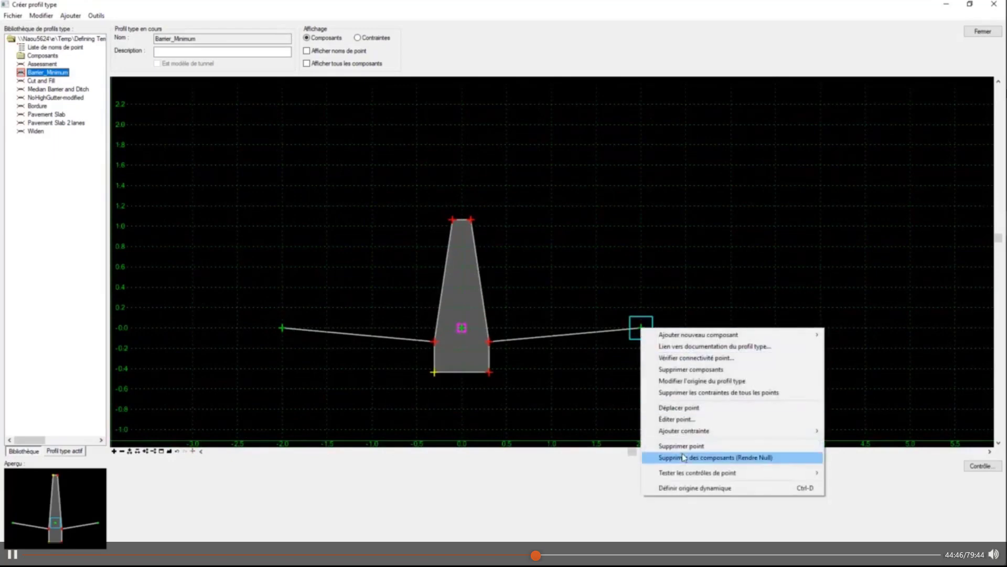
pyautogui.moveTo(687, 472)
pyautogui.click(887, 490)
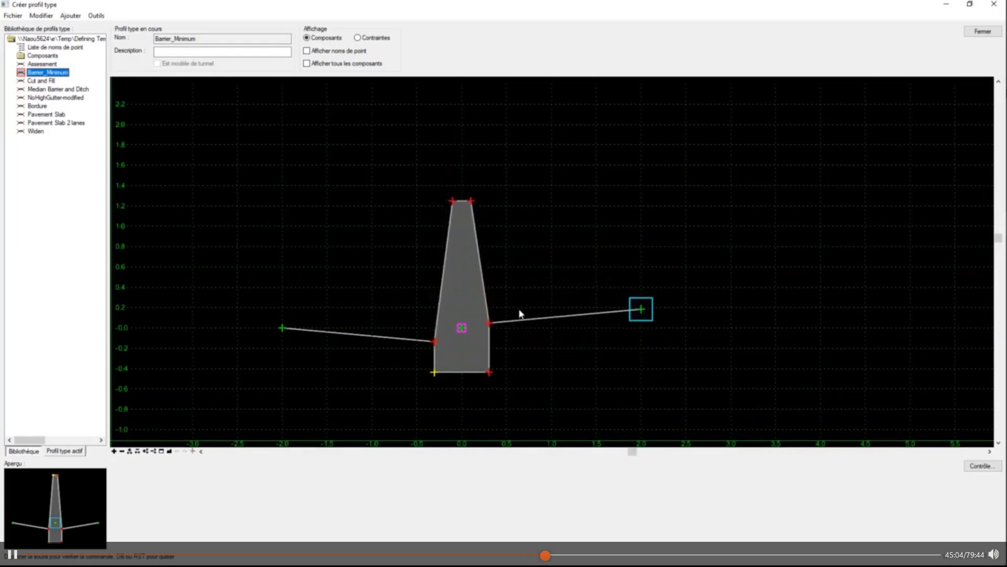
# Add a Verticale minimale constraint of -0.30000 to Barrier_bott_L with Barrier_L and Barrier_R as parents, and apply it
pyautogui.doubleClick(435, 372)
pyautogui.click(908, 169)
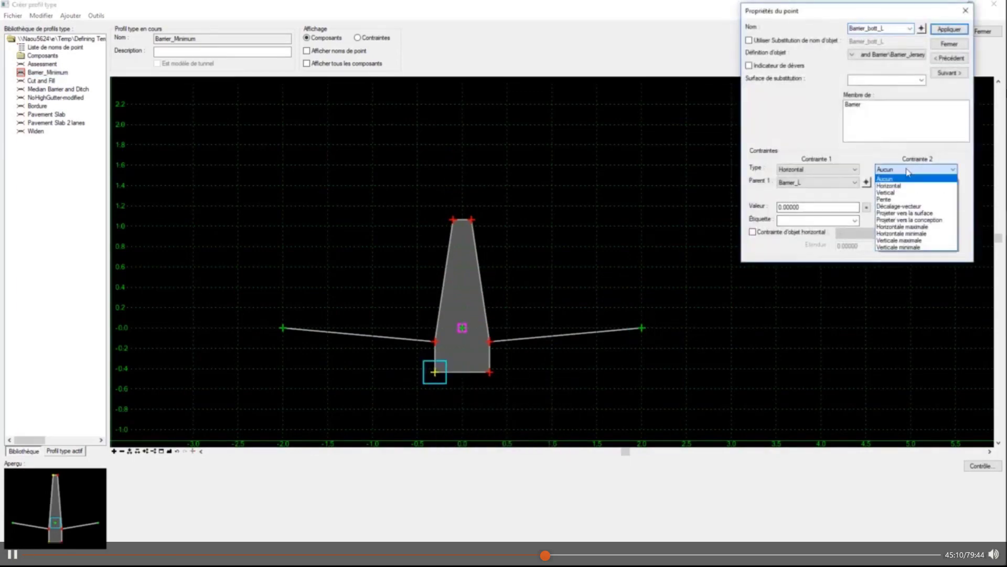
pyautogui.click(910, 246)
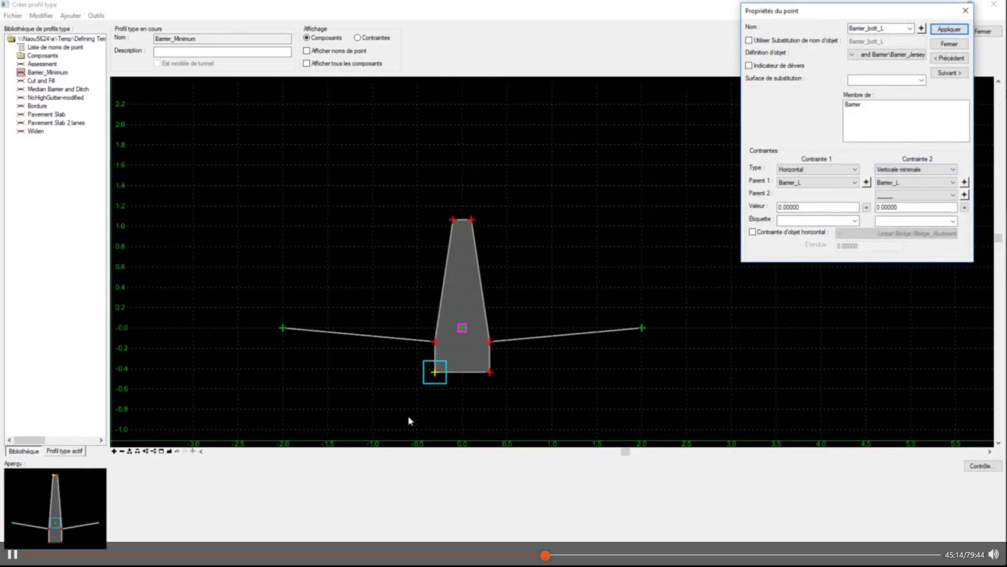
pyautogui.scroll(2, 412, 419)
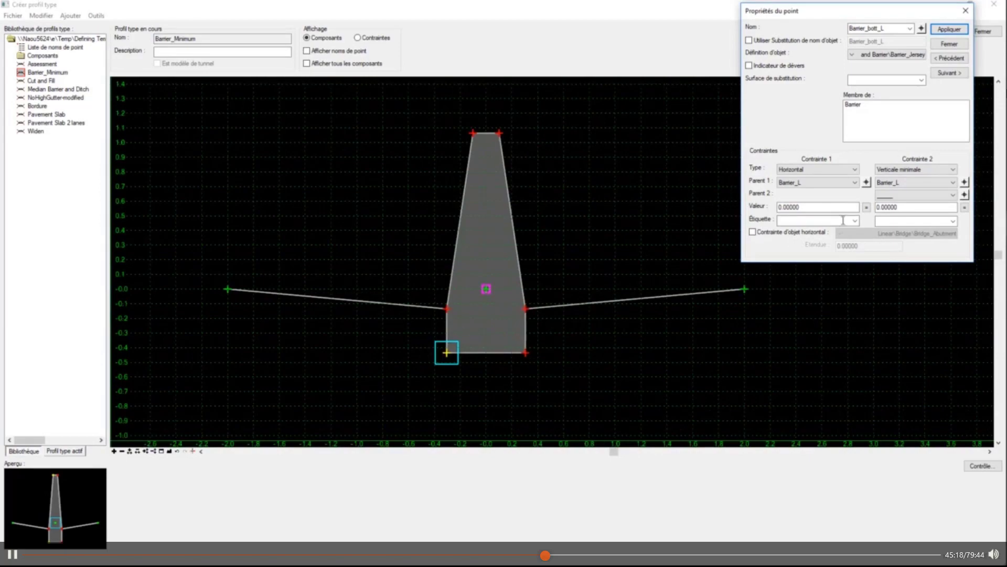
pyautogui.click(964, 195)
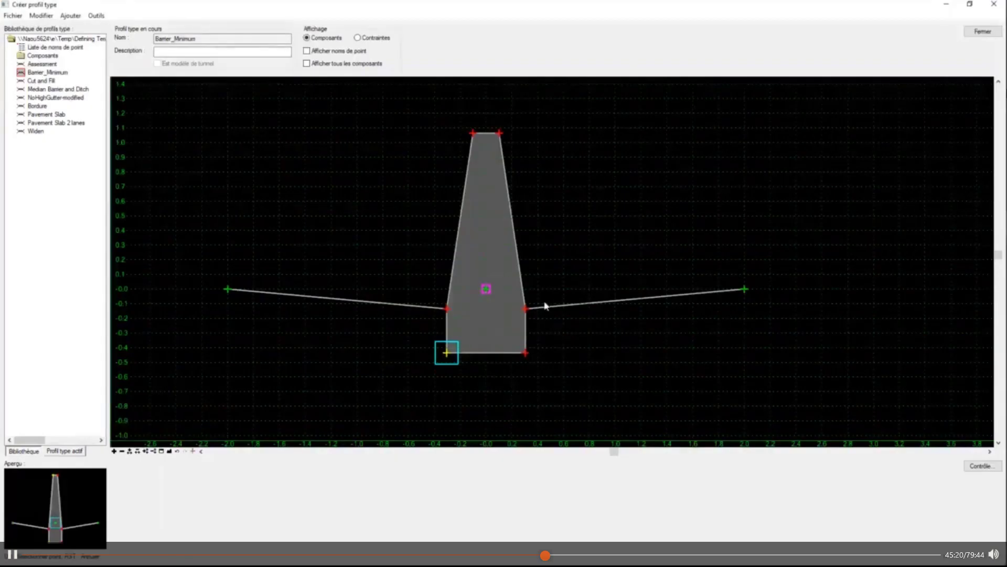
pyautogui.click(526, 313)
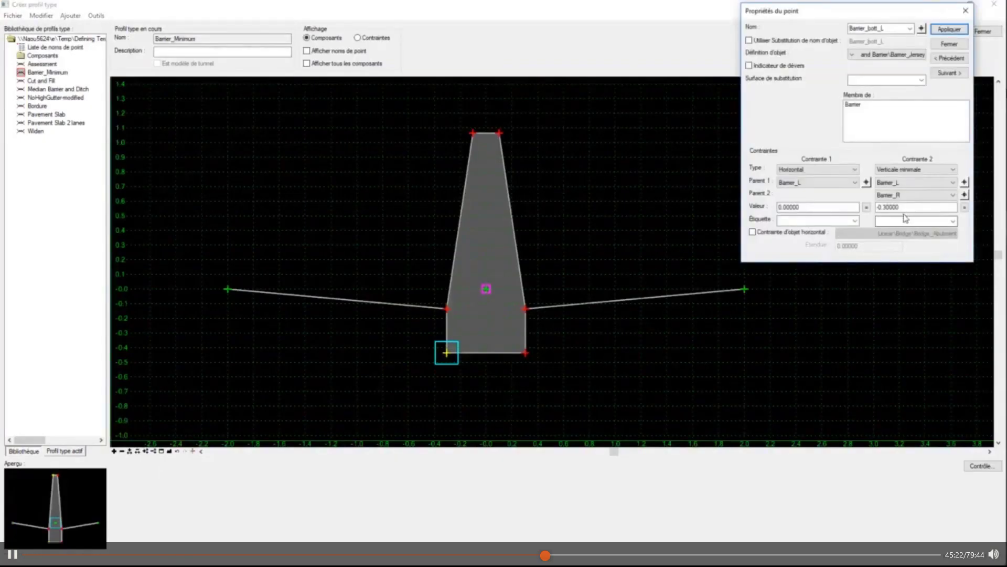
pyautogui.doubleClick(882, 207)
pyautogui.click(943, 31)
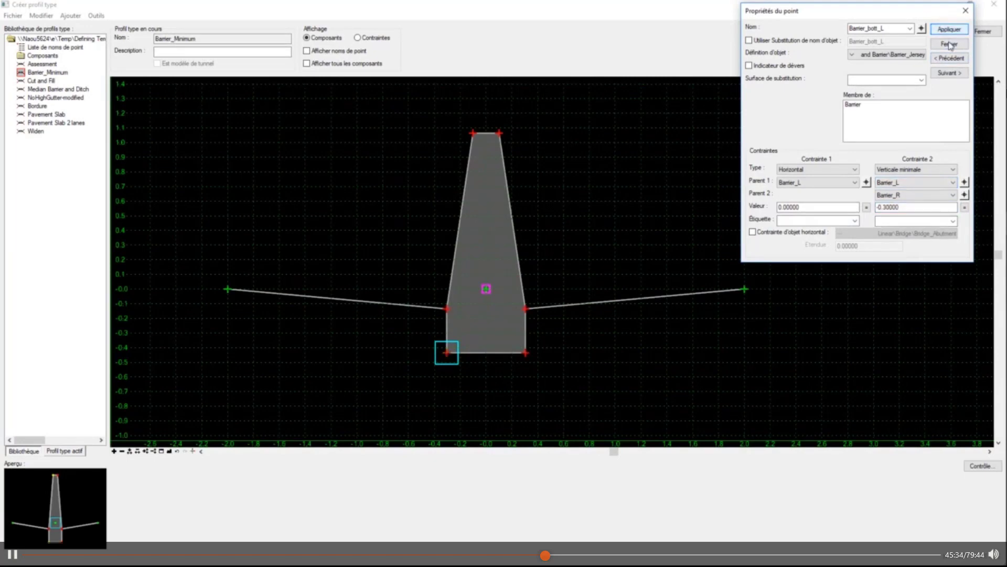
pyautogui.click(950, 44)
# Retest the vertical point control of both outer points with the bottom-left point's minimum vertical constraint in place
pyautogui.scroll(-1, 449, 212)
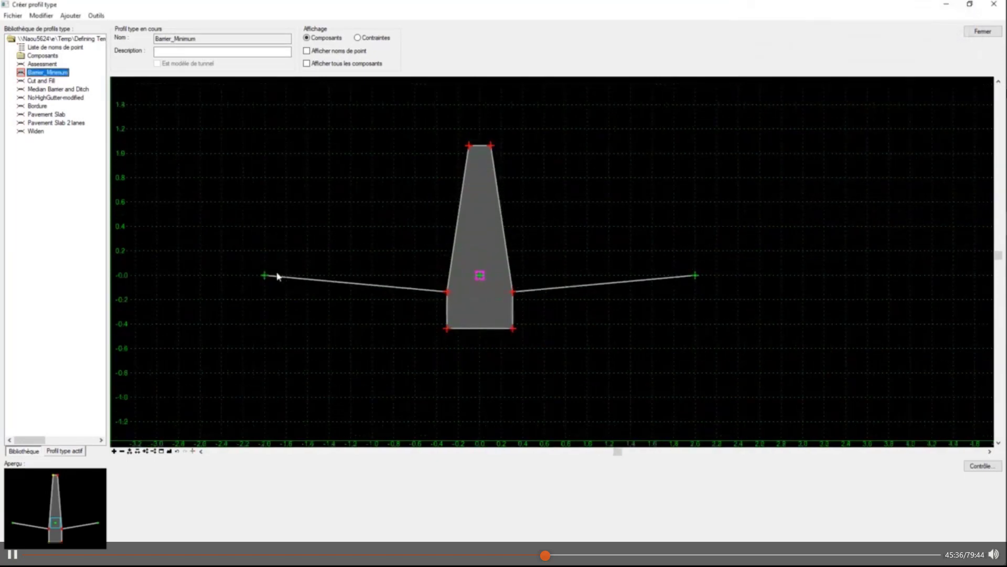
pyautogui.rightClick(264, 276)
pyautogui.moveTo(308, 421)
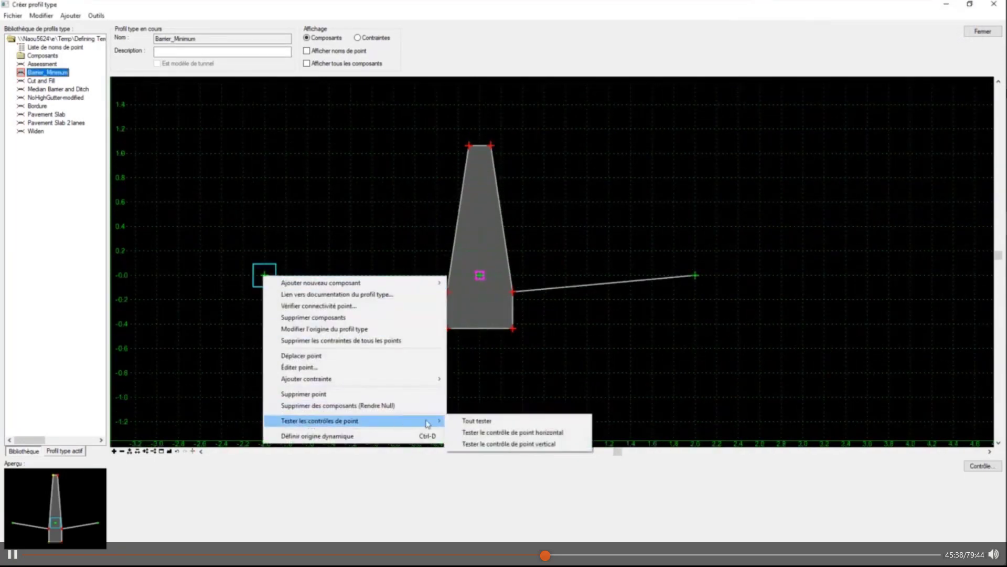
pyautogui.click(484, 445)
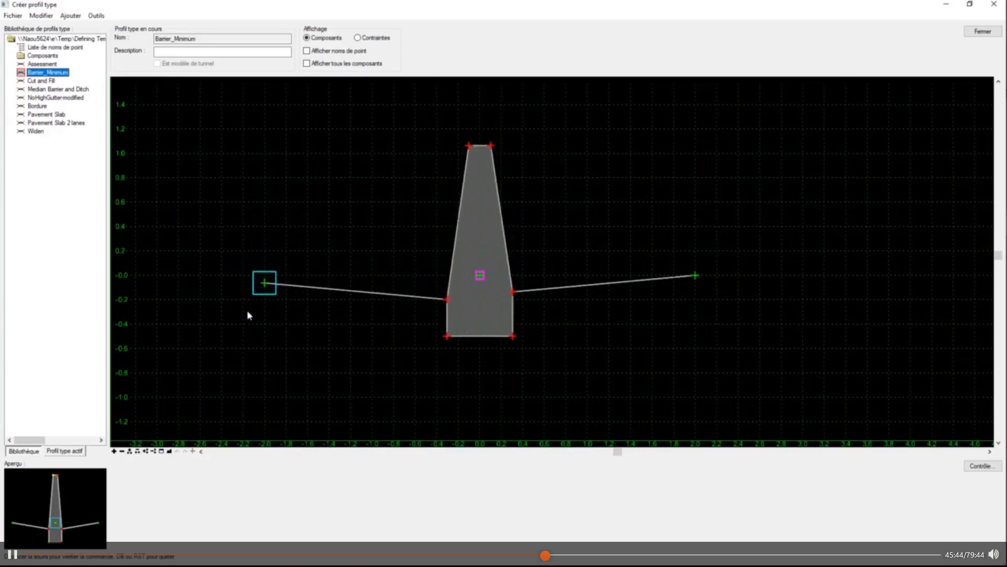
pyautogui.click(264, 304)
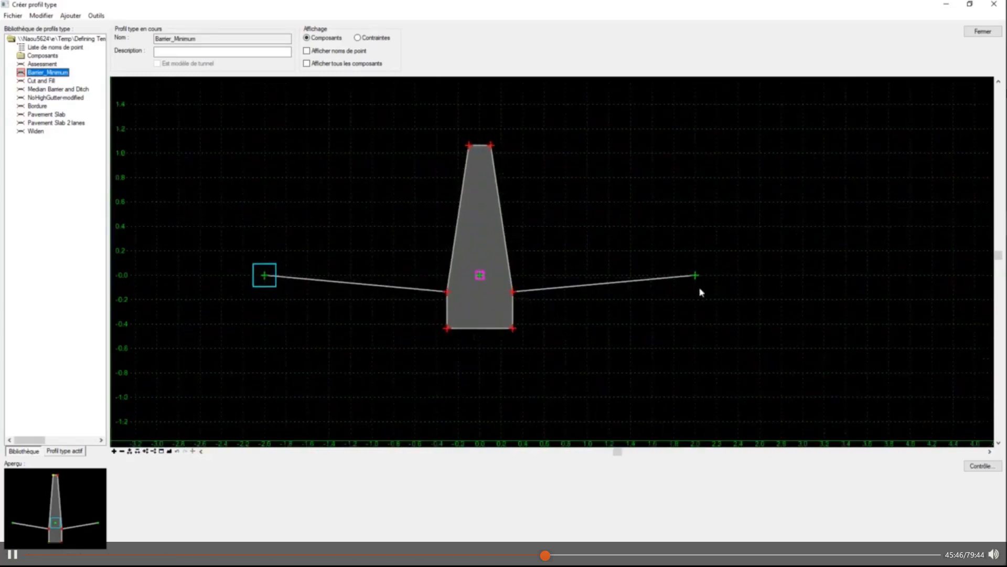
pyautogui.rightClick(695, 275)
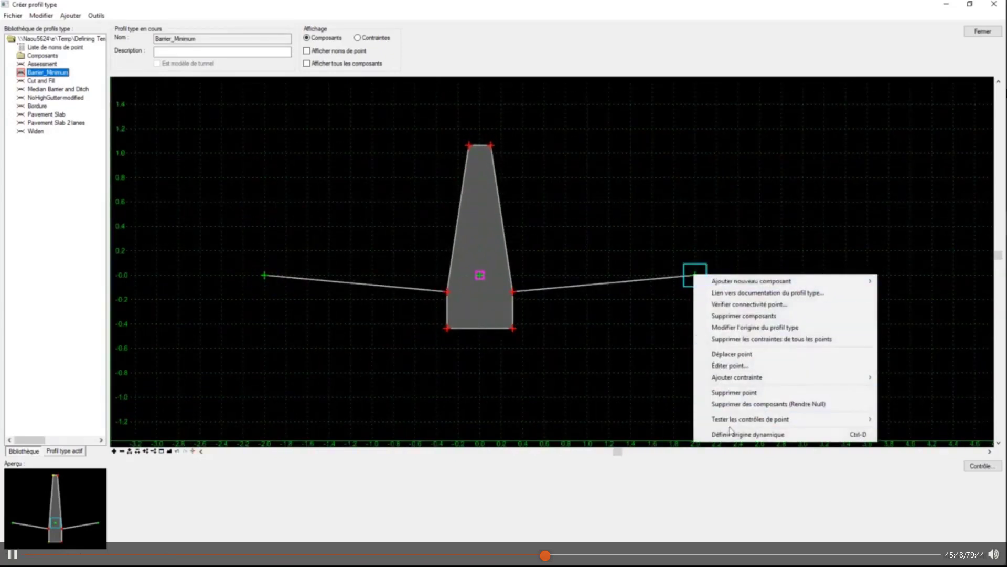
pyautogui.moveTo(729, 419)
pyautogui.click(609, 443)
pyautogui.press('Escape')
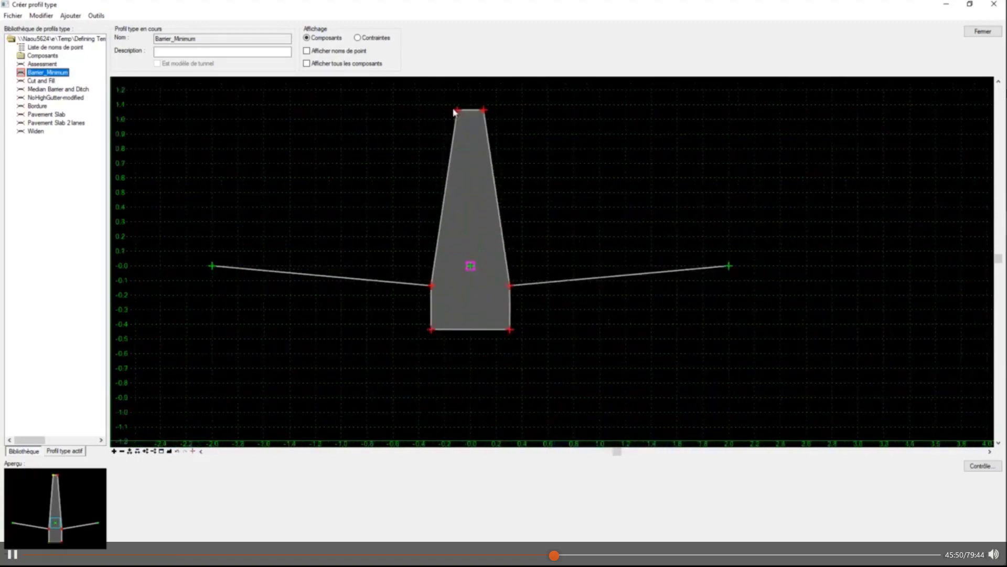
# Review the Barrier_TopL point's constraints and the available constraint types, leaving them as they are
pyautogui.doubleClick(457, 110)
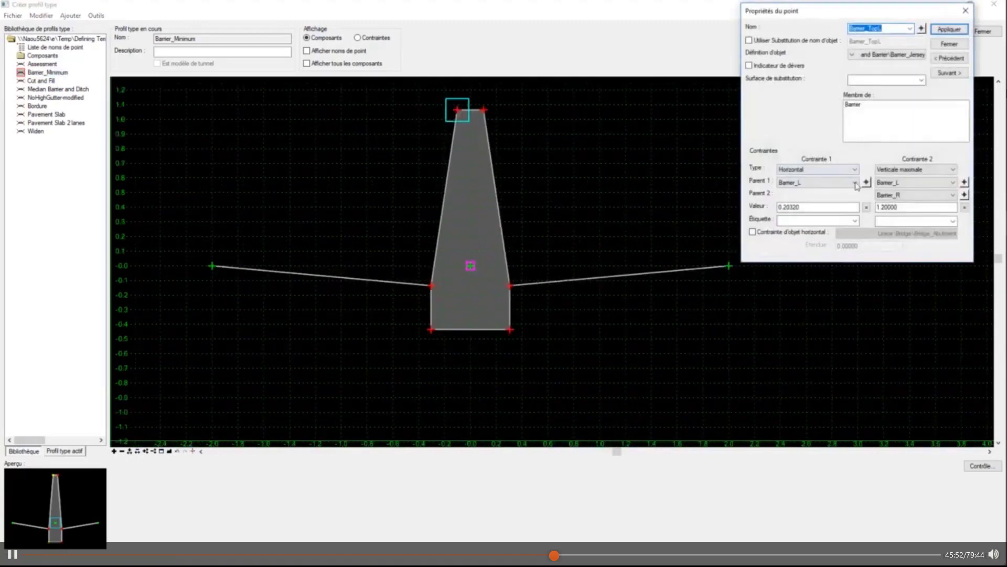
pyautogui.click(935, 170)
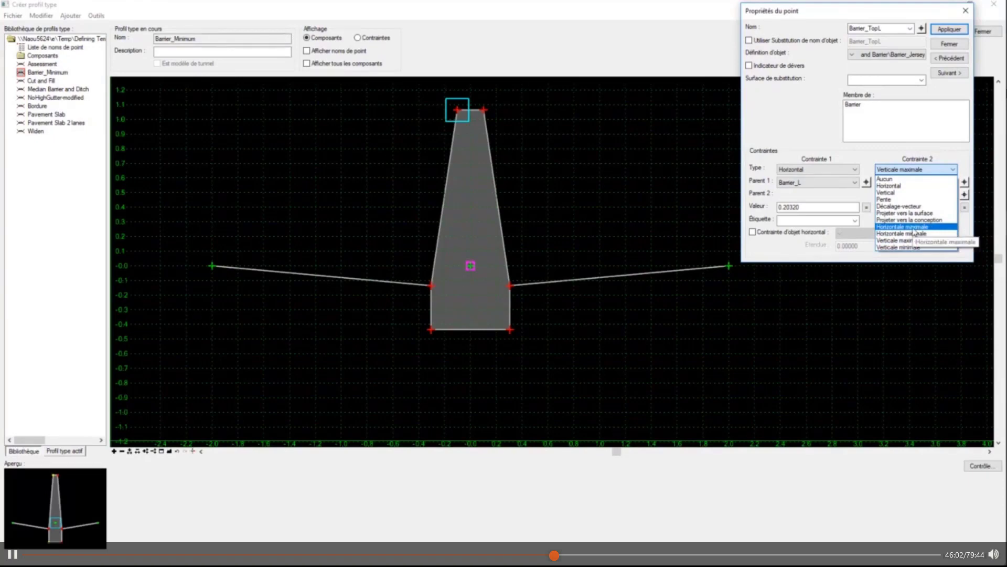
pyautogui.click(557, 208)
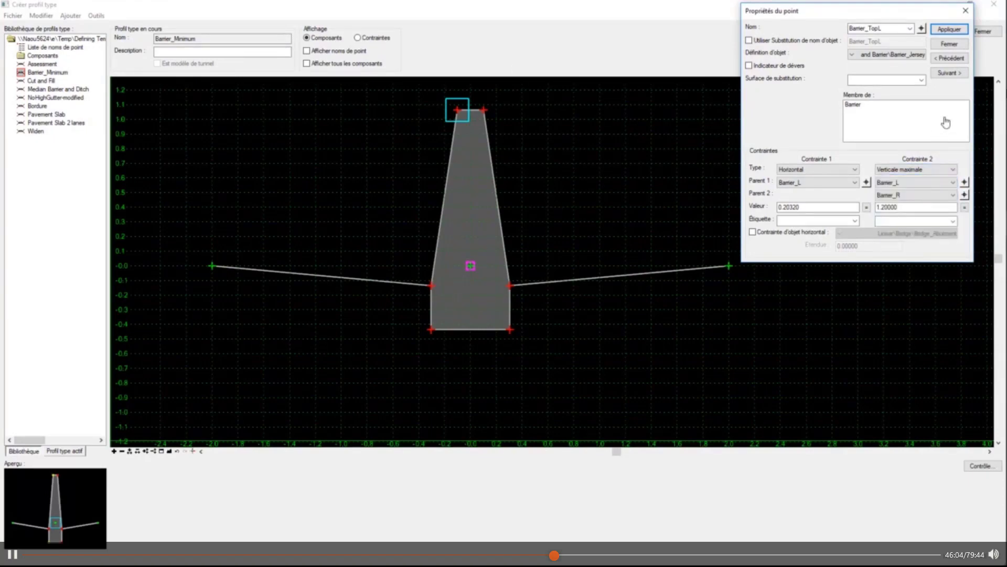
pyautogui.click(950, 44)
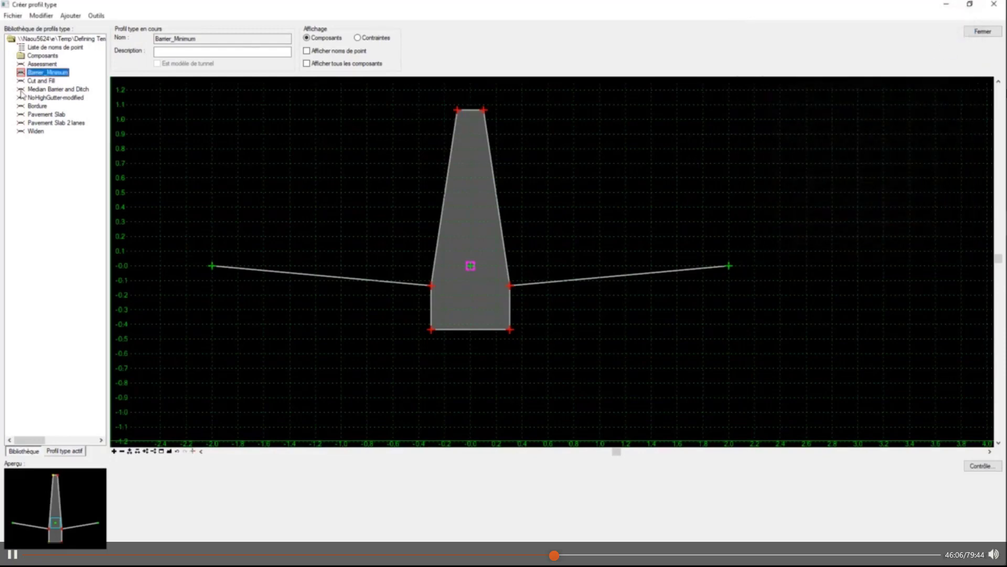
# Open the Median Barrier and Ditch template with its full cross-section in view
pyautogui.click(32, 90)
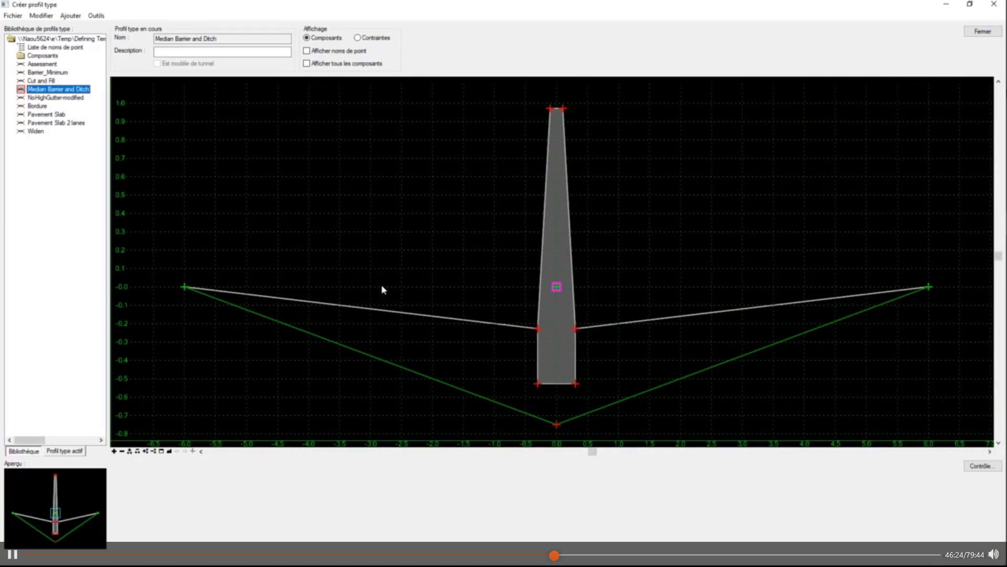
pyautogui.scroll(-2, 391, 223)
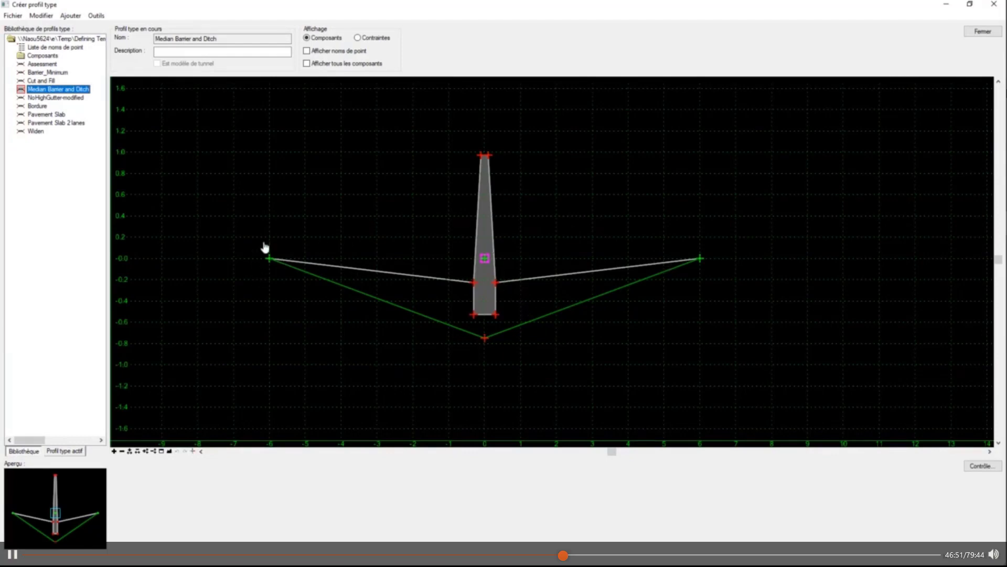
pyautogui.scroll(-3, 492, 359)
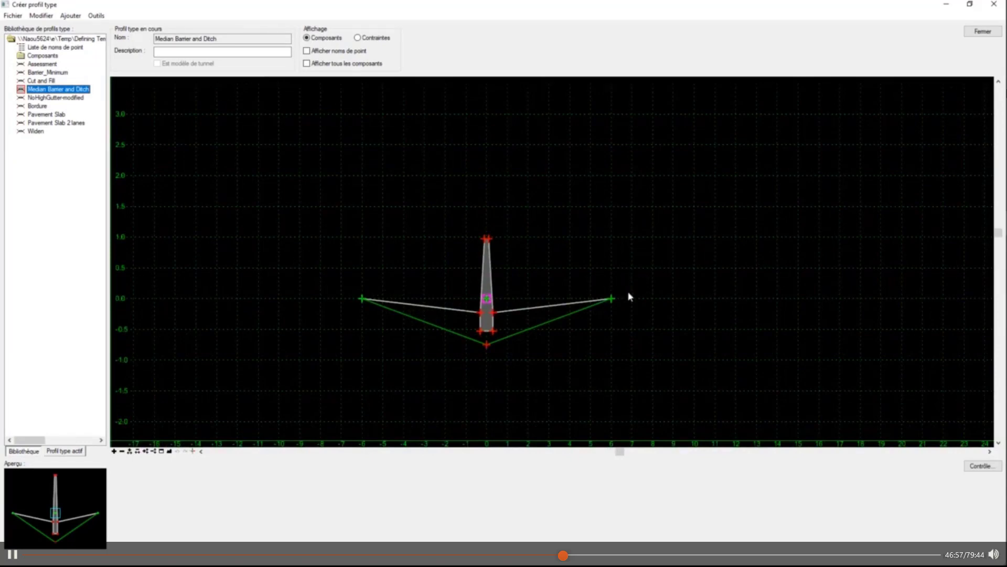
pyautogui.scroll(3, 614, 295)
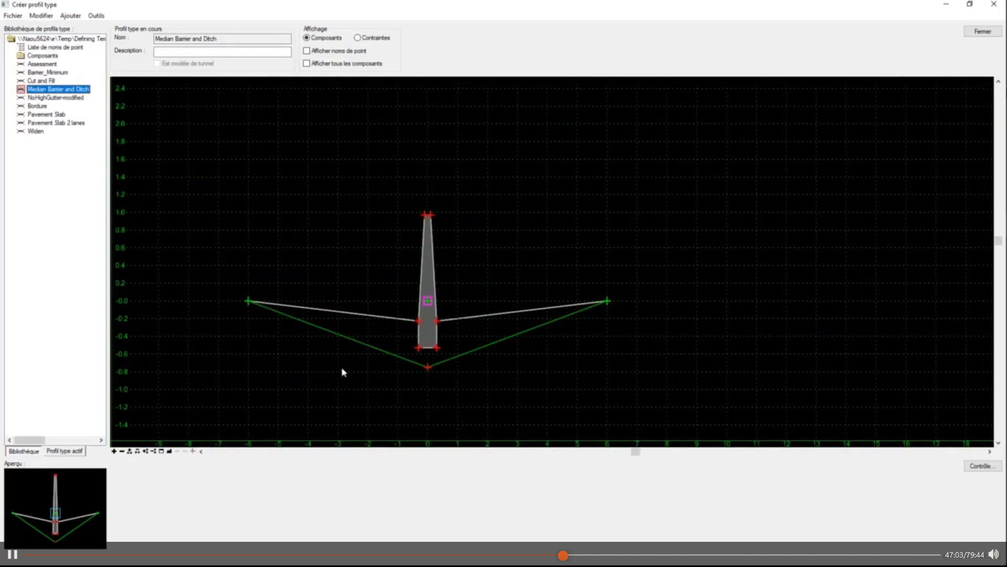
# Examine the barrier component, the left outer point and the lines joining the barrier and ditch to the outer points
pyautogui.click(431, 268)
pyautogui.scroll(2, 428, 276)
pyautogui.scroll(2, 362, 292)
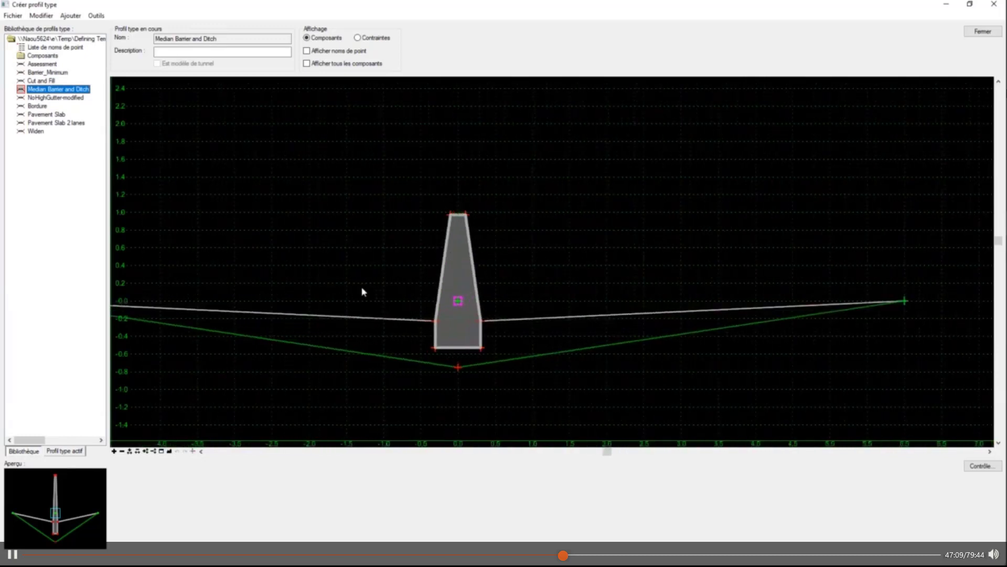
pyautogui.scroll(-1, 537, 144)
pyautogui.moveTo(486, 251)
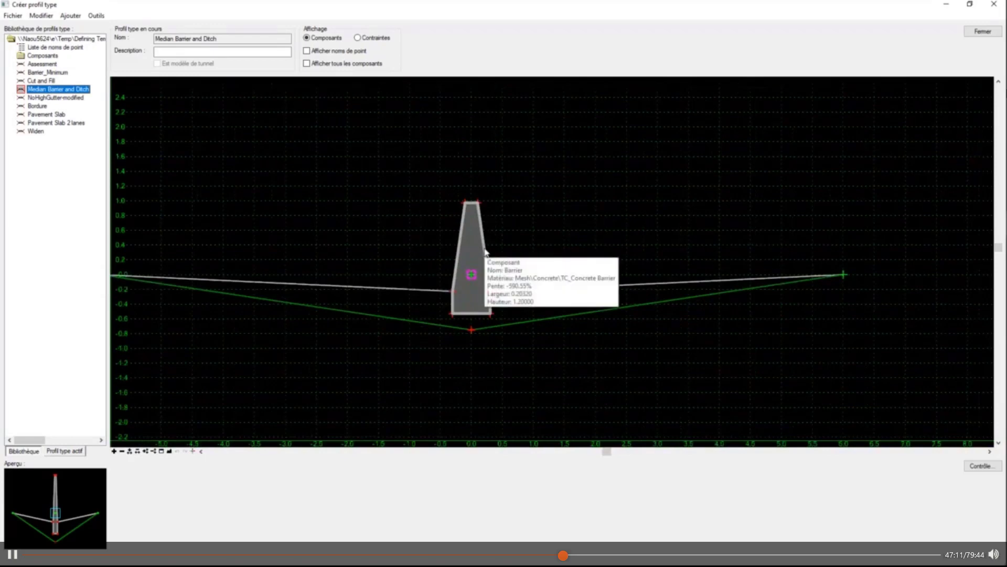
pyautogui.scroll(-2, 480, 219)
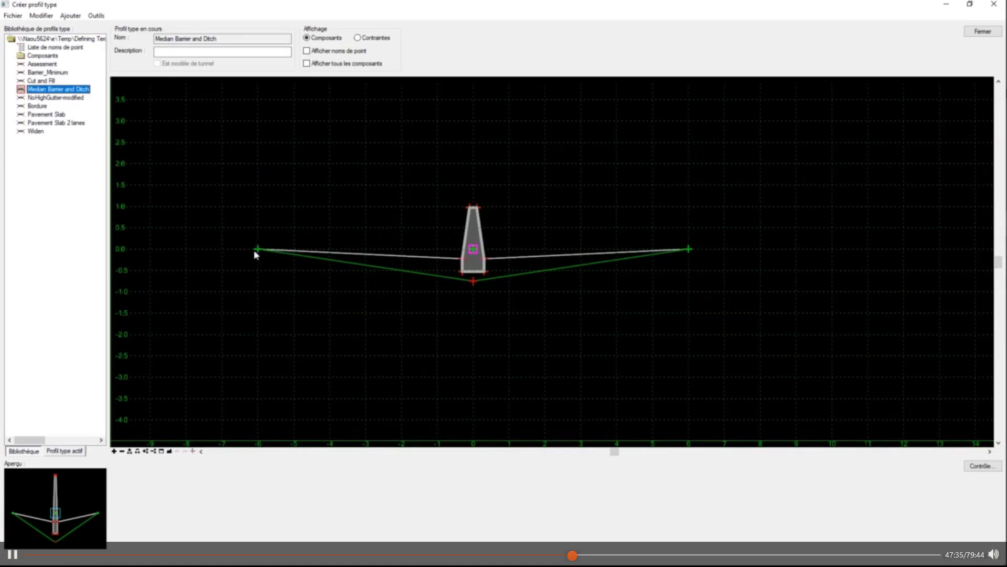
pyautogui.moveTo(258, 251)
pyautogui.moveTo(621, 262)
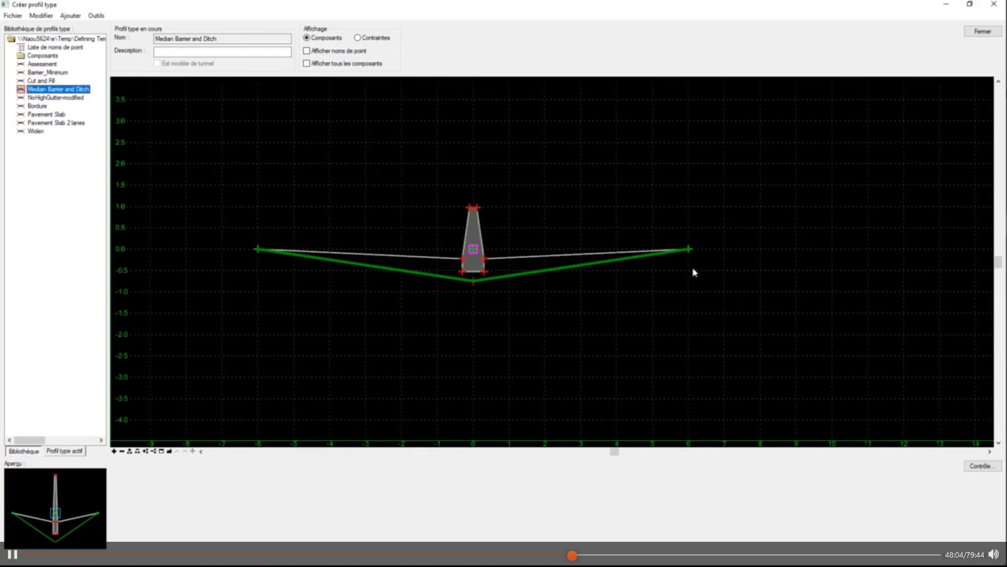
# Open the Barrier component's properties and bring up its display condition expression for editing
pyautogui.doubleClick(480, 231)
pyautogui.moveTo(734, 138); pyautogui.dragTo(693, 145)
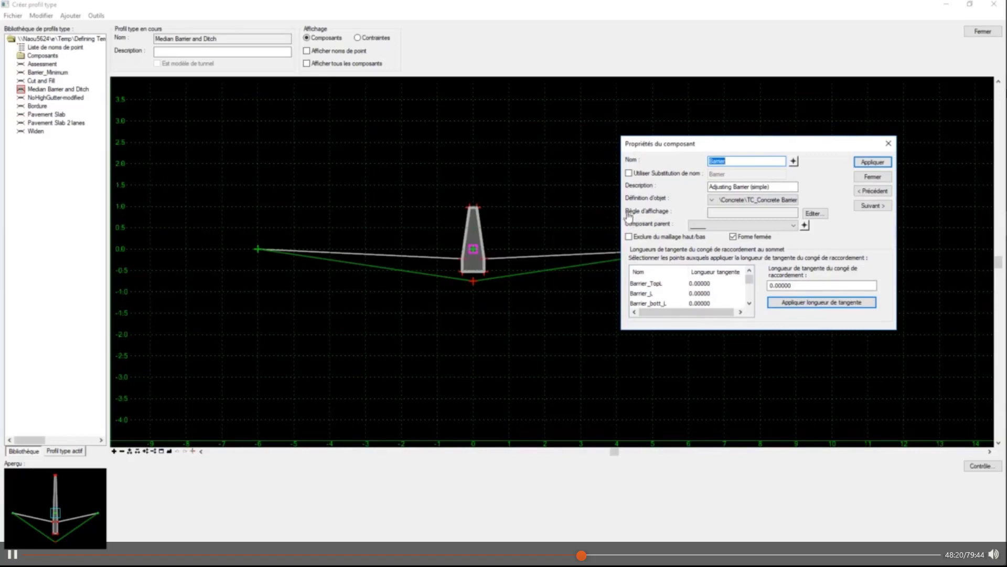
pyautogui.click(709, 212)
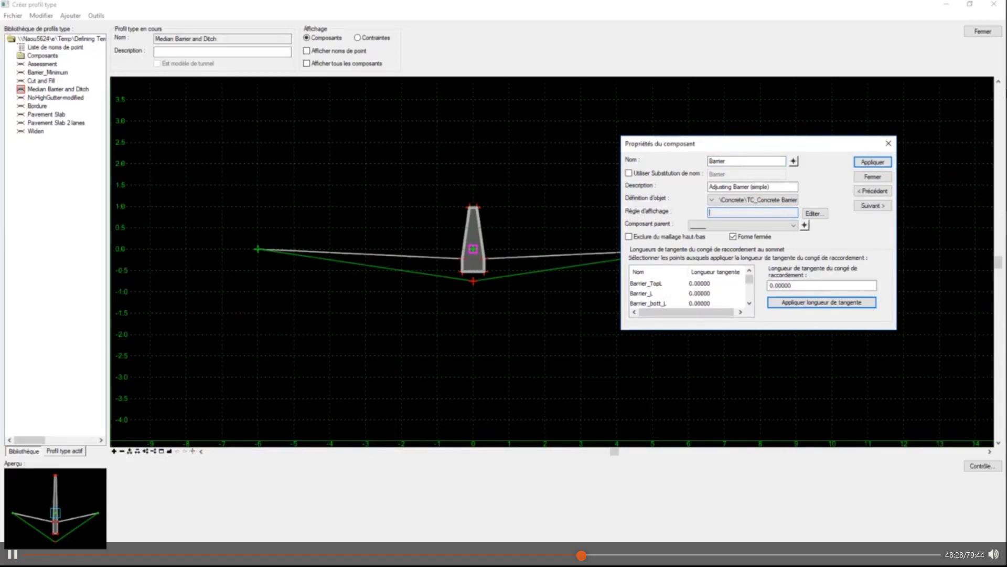
pyautogui.click(820, 215)
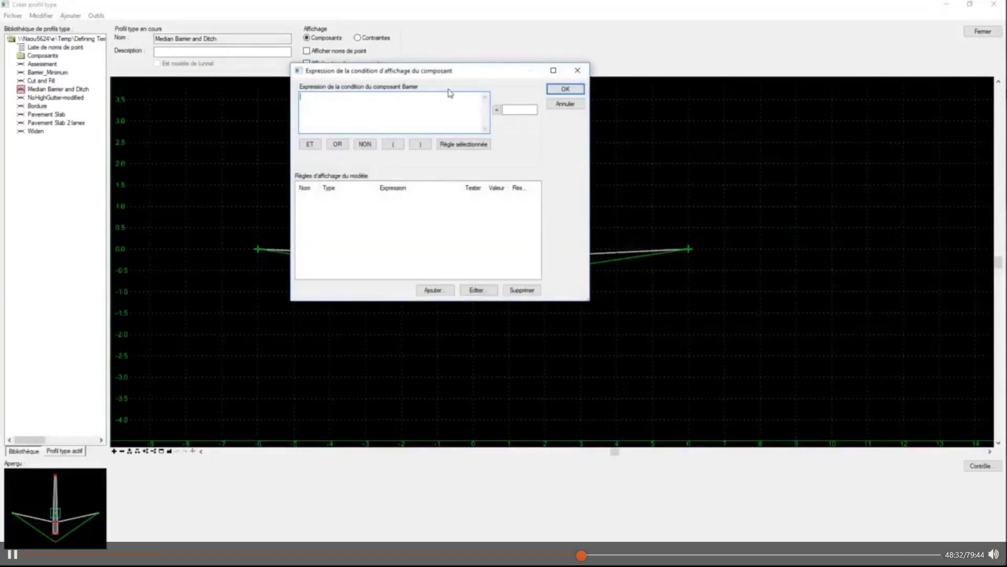
pyautogui.moveTo(413, 74); pyautogui.dragTo(691, 142)
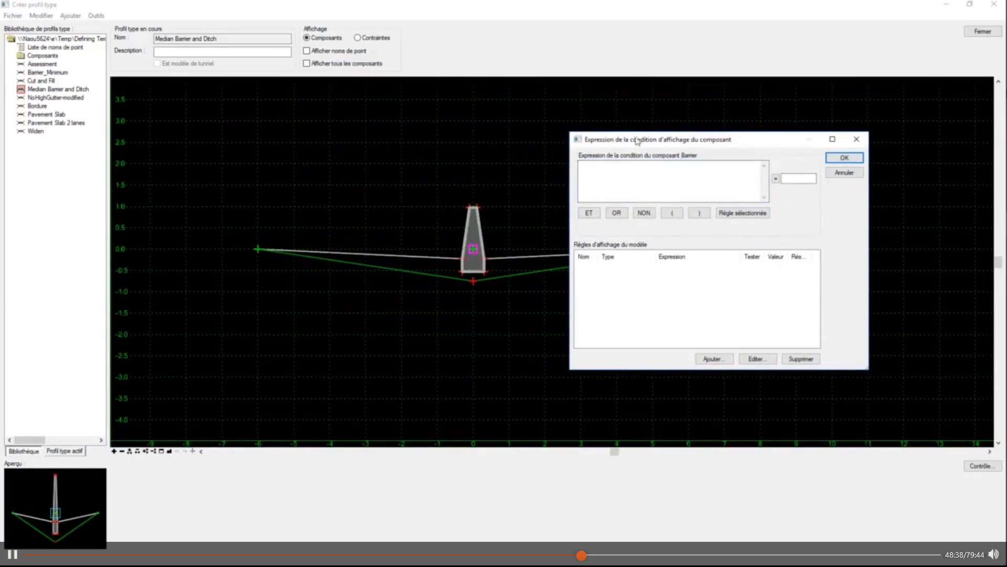
# Add a display rule of type Horizontal absolu measured between the points Shoulder_L and Shoulder_R
pyautogui.click(593, 180)
pyautogui.click(709, 358)
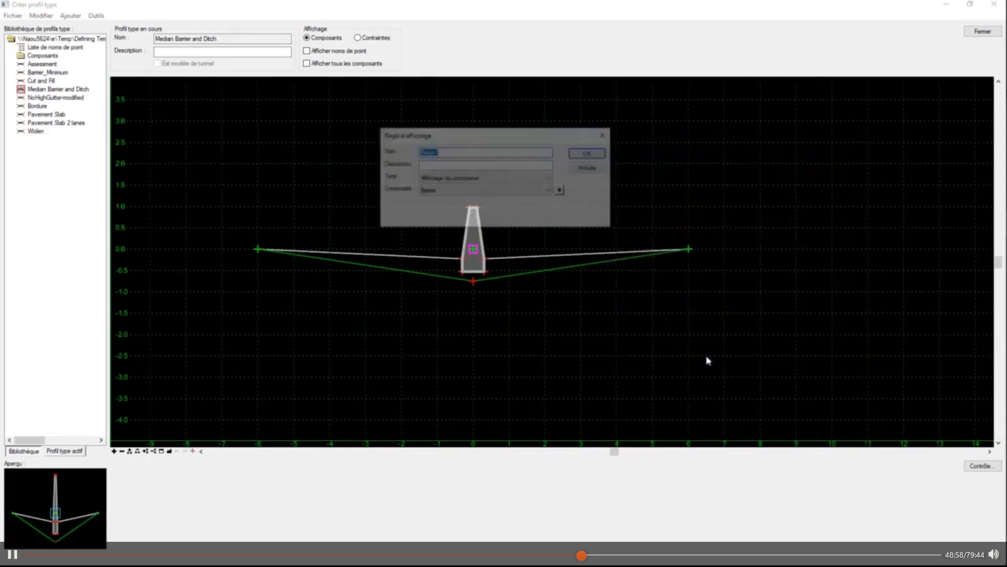
pyautogui.moveTo(424, 135); pyautogui.dragTo(512, 130)
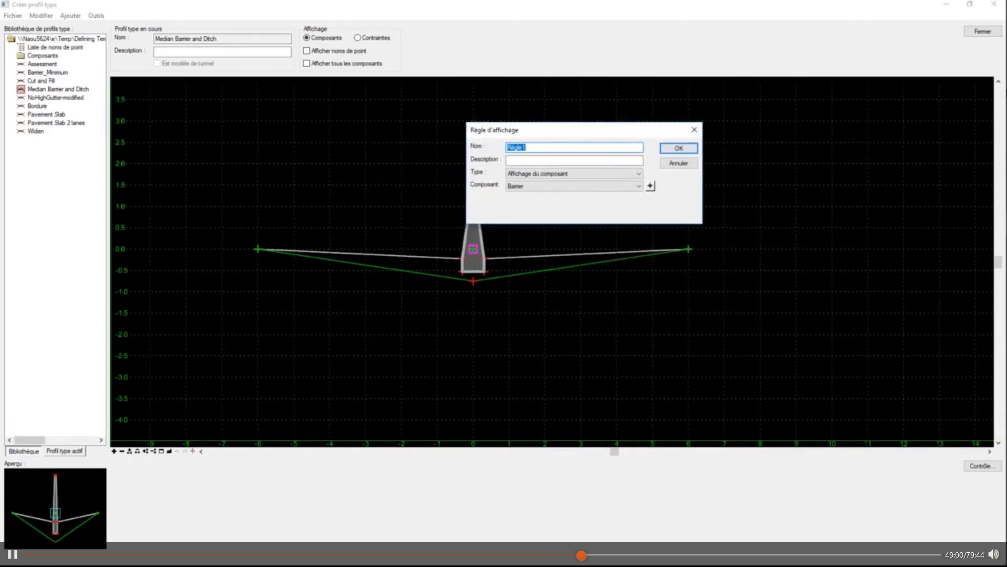
pyautogui.click(596, 173)
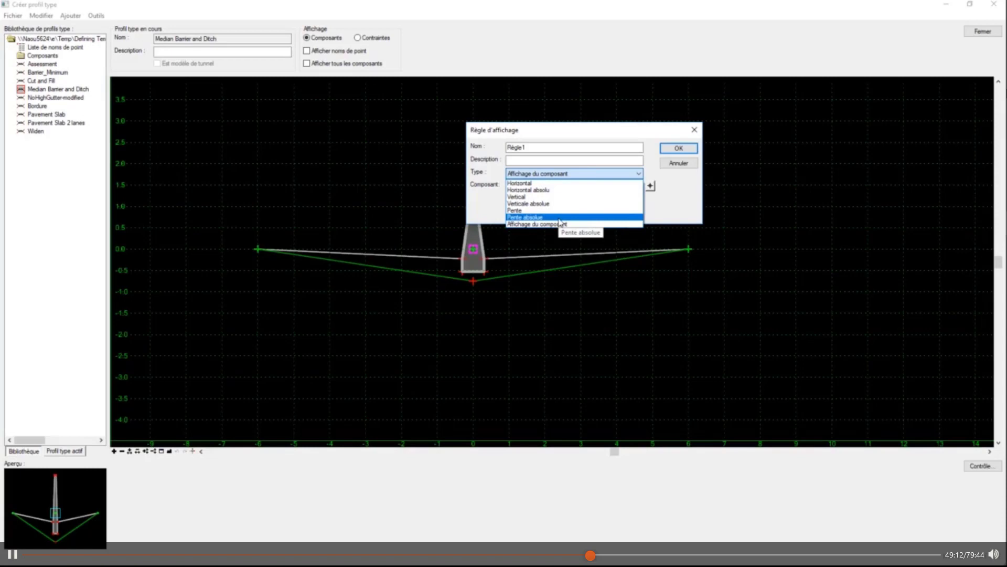
pyautogui.click(549, 191)
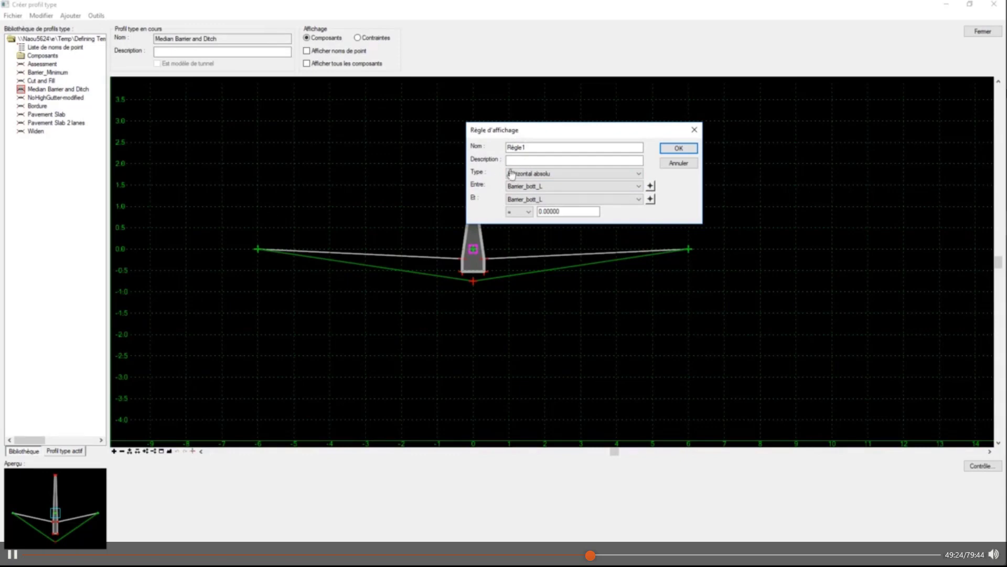
pyautogui.click(651, 186)
pyautogui.click(257, 249)
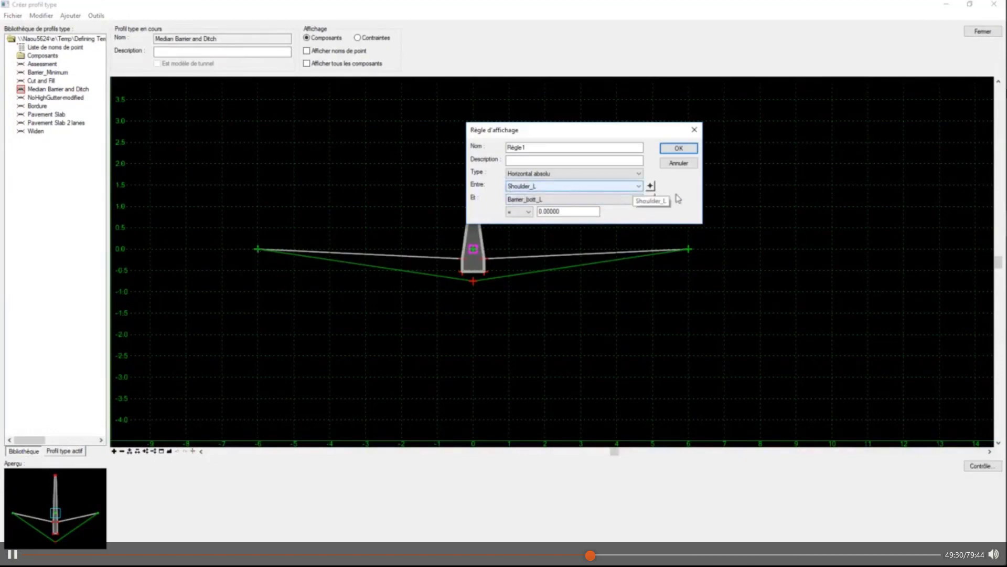
pyautogui.click(651, 199)
pyautogui.click(689, 249)
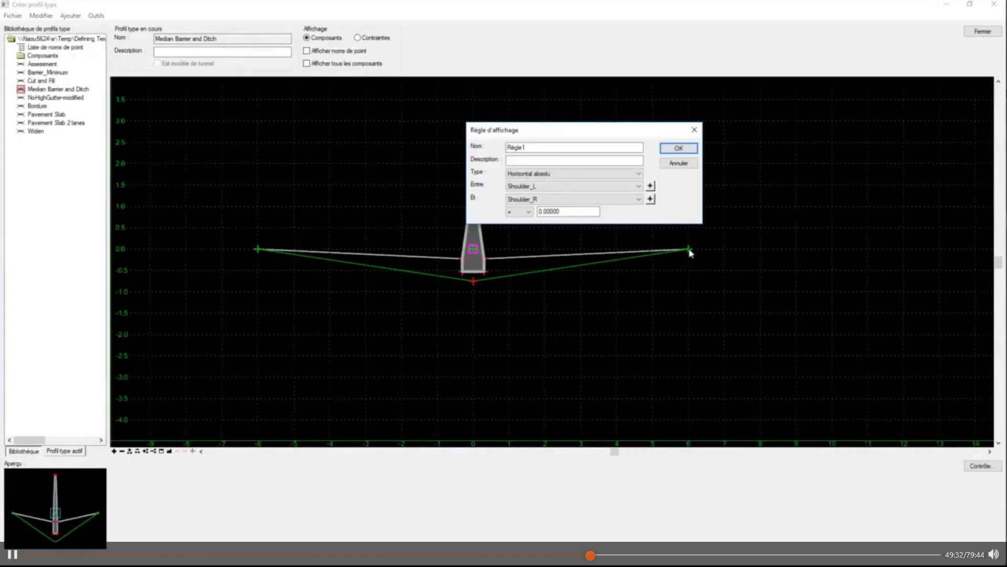
# Set the rule's test to <= 6, name it Barrier_On, and save it without a description
pyautogui.click(572, 212)
pyautogui.scroll(-2, 523, 213)
pyautogui.moveTo(539, 212); pyautogui.dragTo(584, 212)
pyautogui.write('6')
pyautogui.click(550, 147)
pyautogui.hotkey('shift', 'Home')
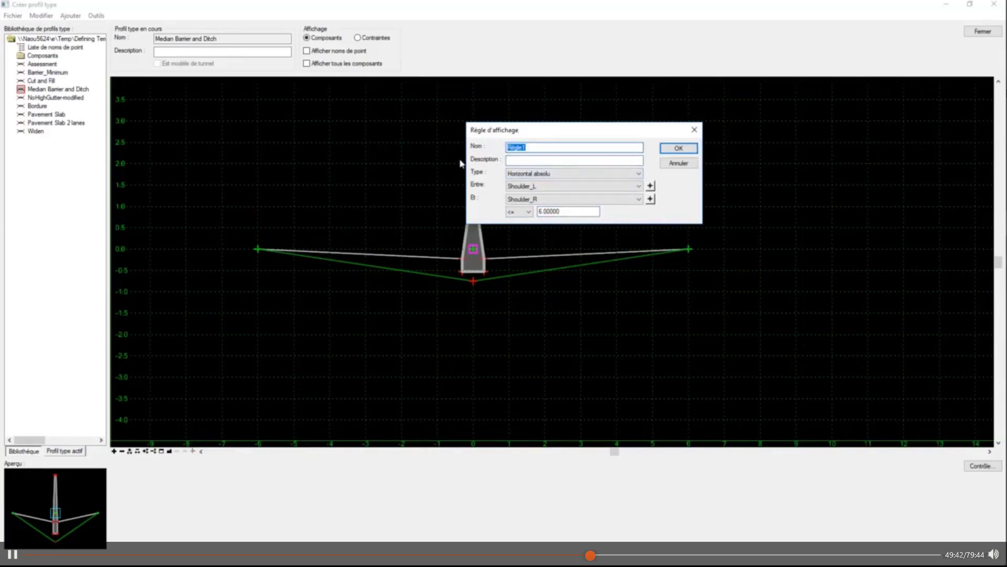
pyautogui.write('Barrier_On')
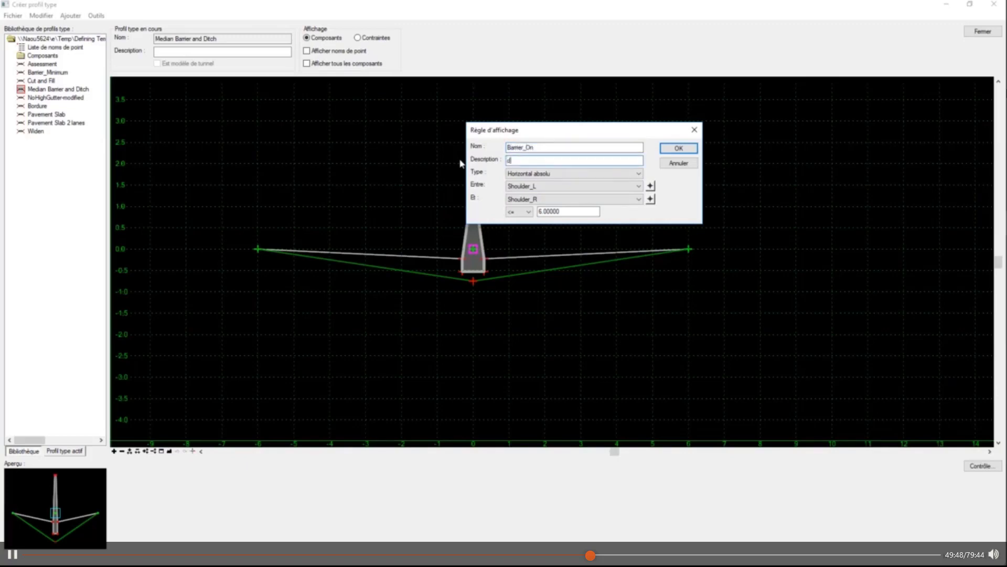
pyautogui.press('BackSpace')
pyautogui.press('Tab')
pyautogui.click(547, 161)
pyautogui.click(679, 149)
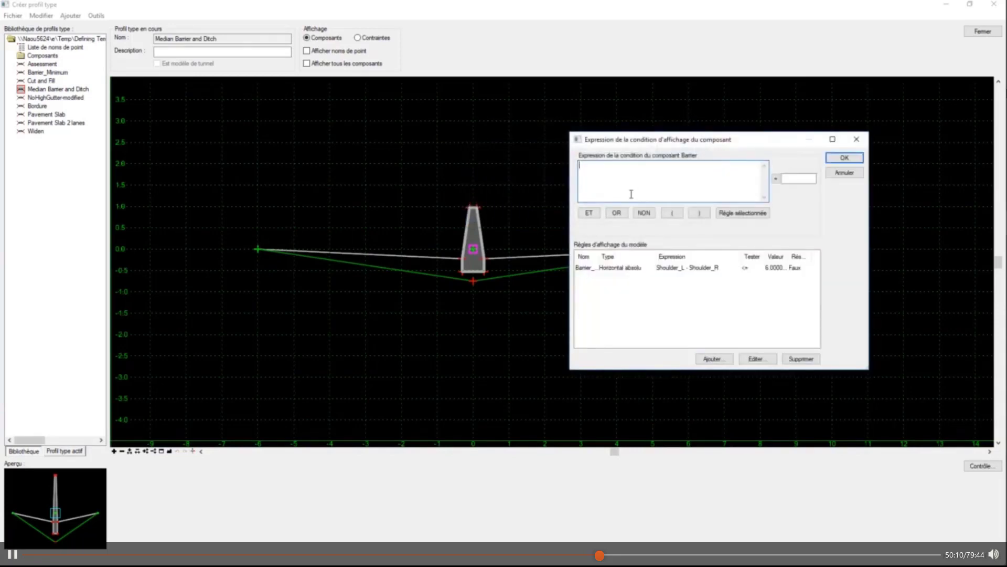
# Use the Barrier_On rule as the Barrier component's display condition and apply the change
pyautogui.click(638, 268)
pyautogui.click(663, 185)
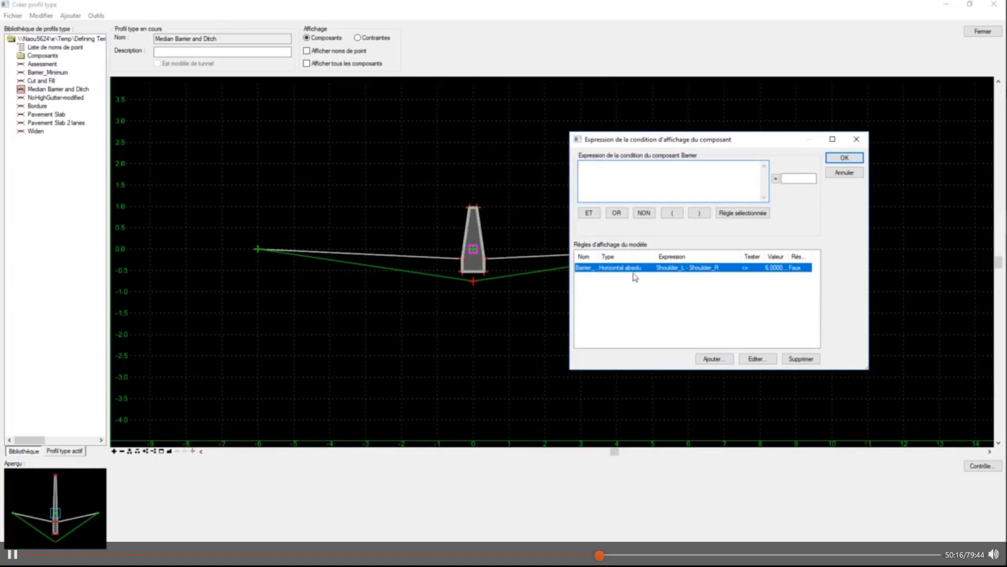
pyautogui.click(758, 213)
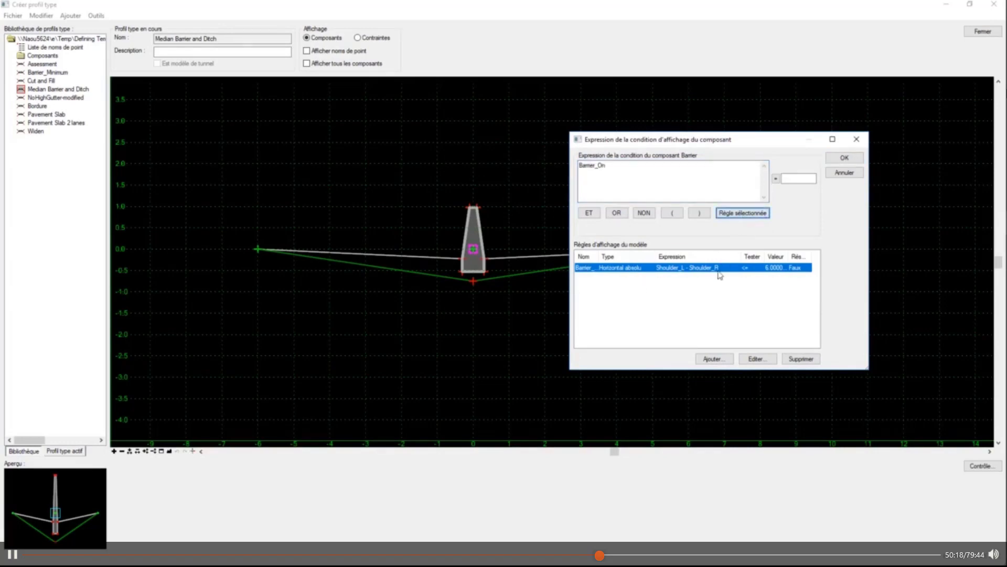
pyautogui.click(690, 191)
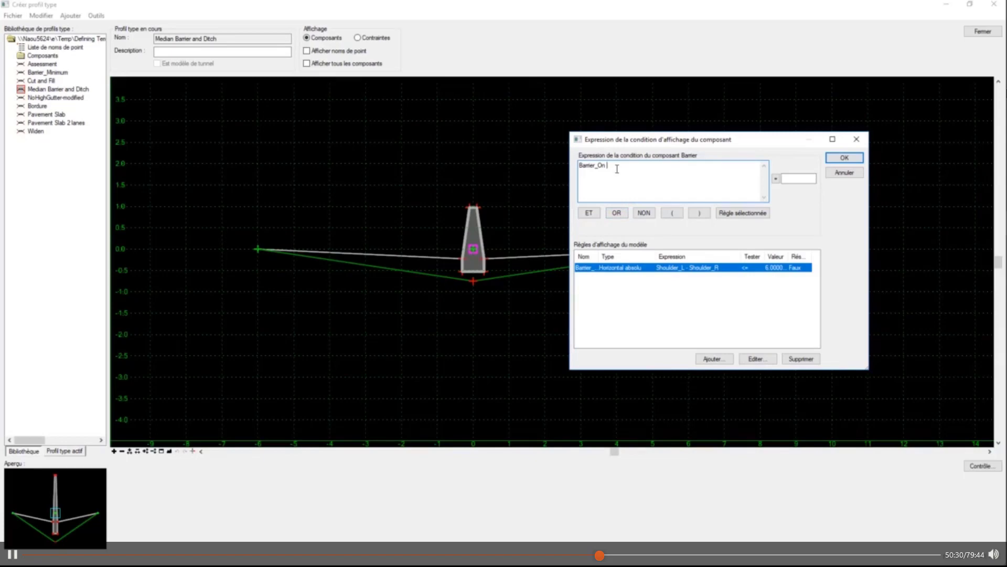
pyautogui.click(844, 158)
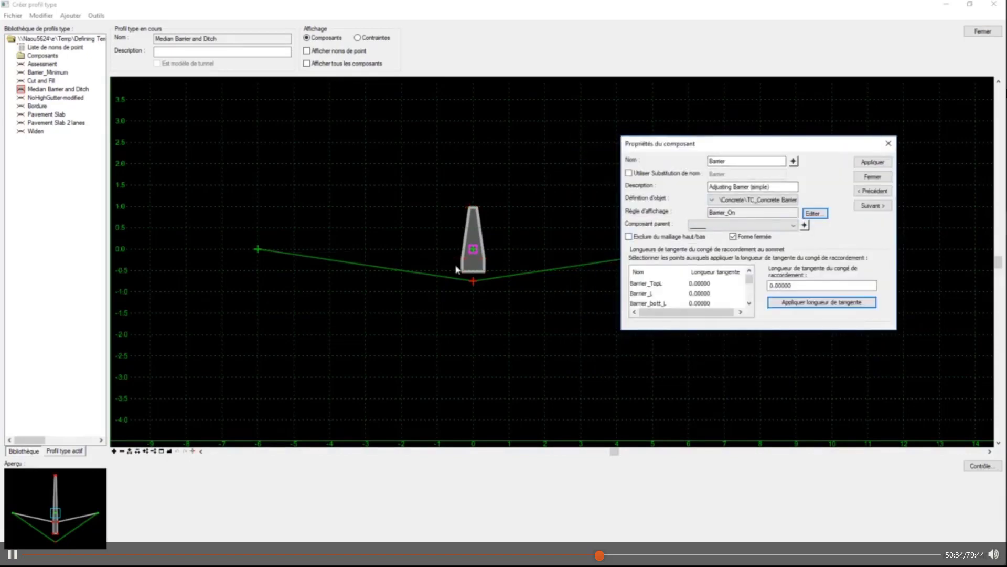
pyautogui.click(873, 163)
pyautogui.click(873, 177)
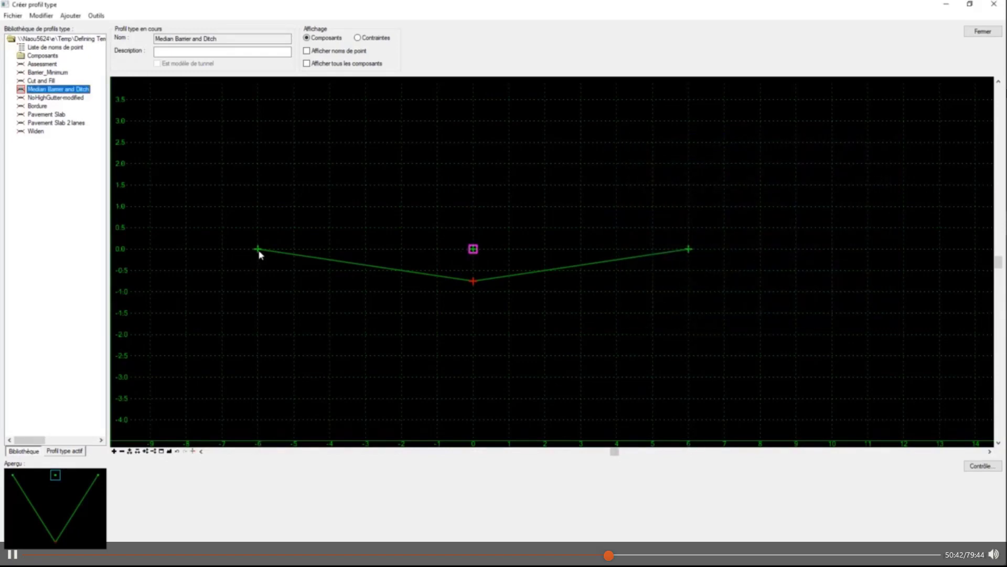
# Check the hidden components by toggling the display of all components, and bring up the active template's contents
pyautogui.moveTo(259, 254)
pyautogui.click(307, 63)
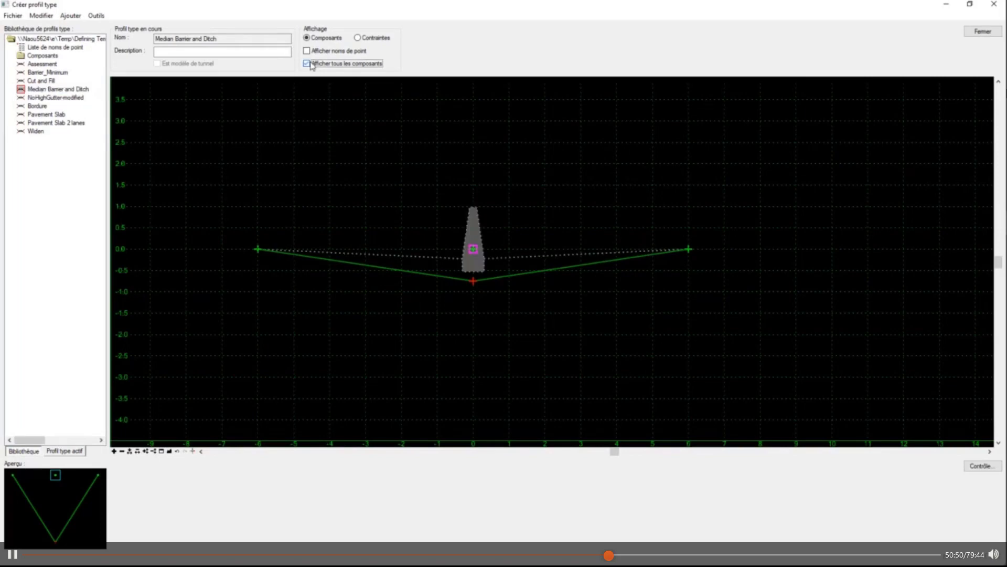
pyautogui.click(307, 64)
pyautogui.click(58, 452)
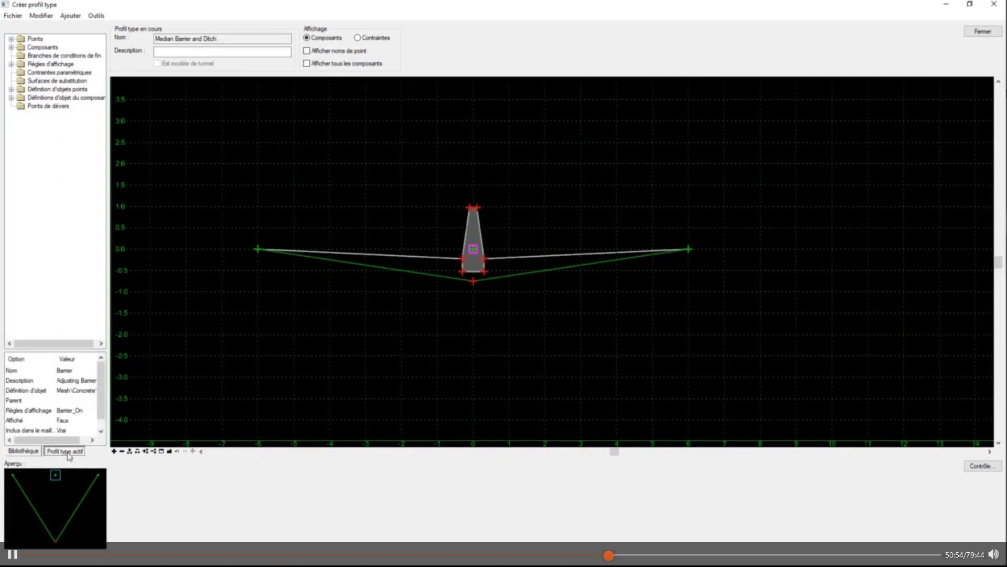
# Test the right shoulder point's horizontal control by moving it close to the barrier and back out
pyautogui.scroll(-1, 383, 340)
pyautogui.scroll(1, 439, 298)
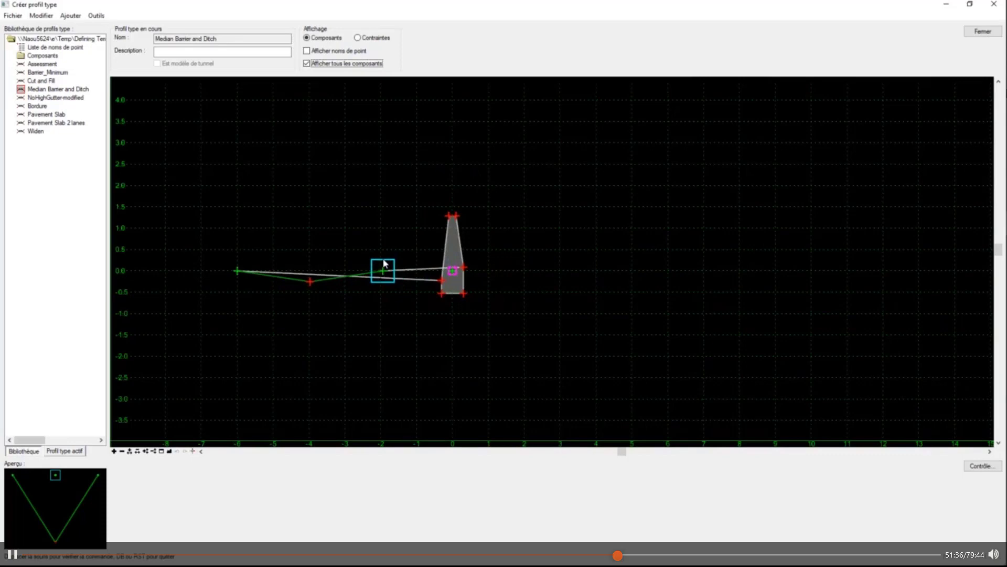
pyautogui.scroll(2, 317, 272)
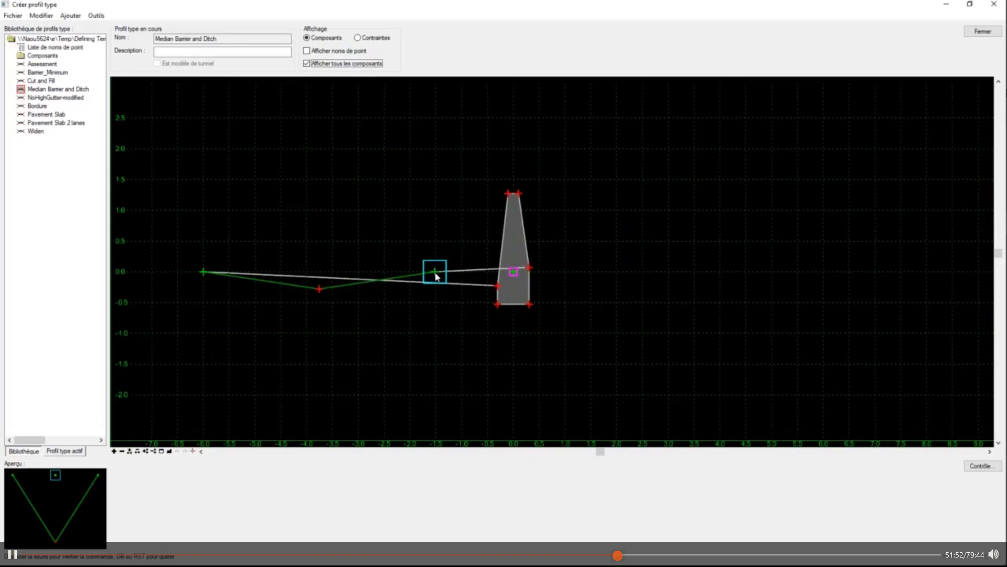
pyautogui.click(435, 273)
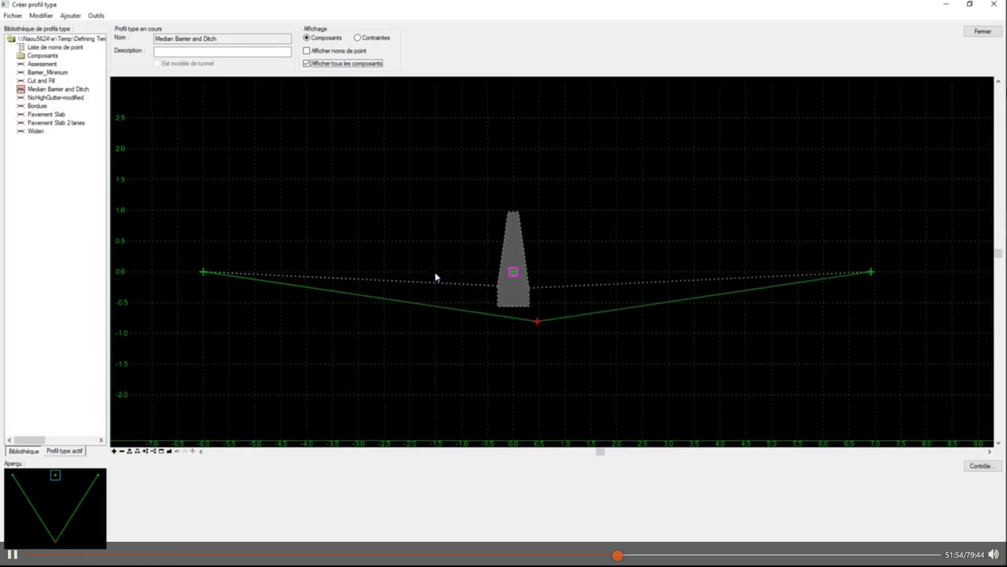
# Set the Median Ditch component's display condition to NON Barrier_On and apply it
pyautogui.doubleClick(564, 322)
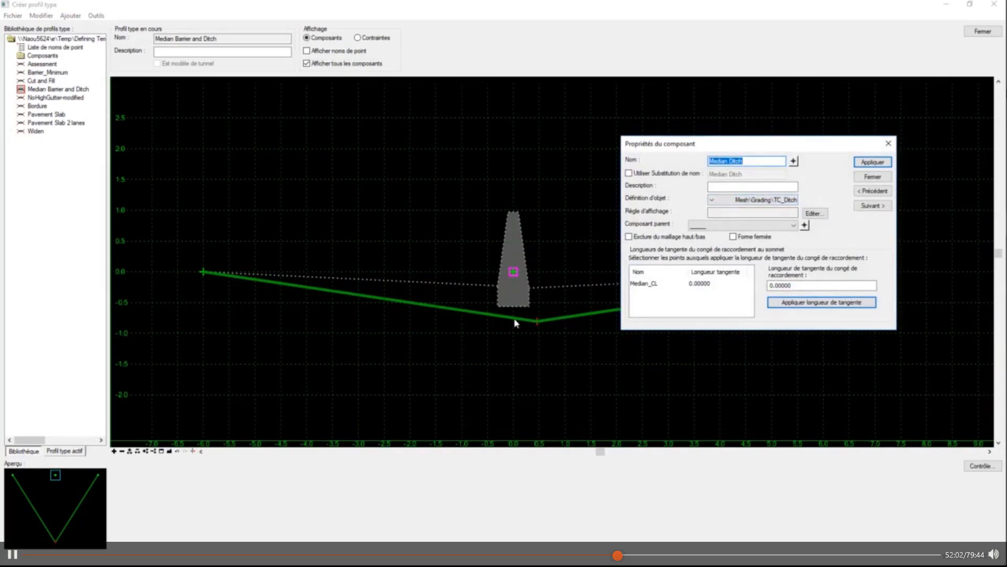
pyautogui.click(813, 213)
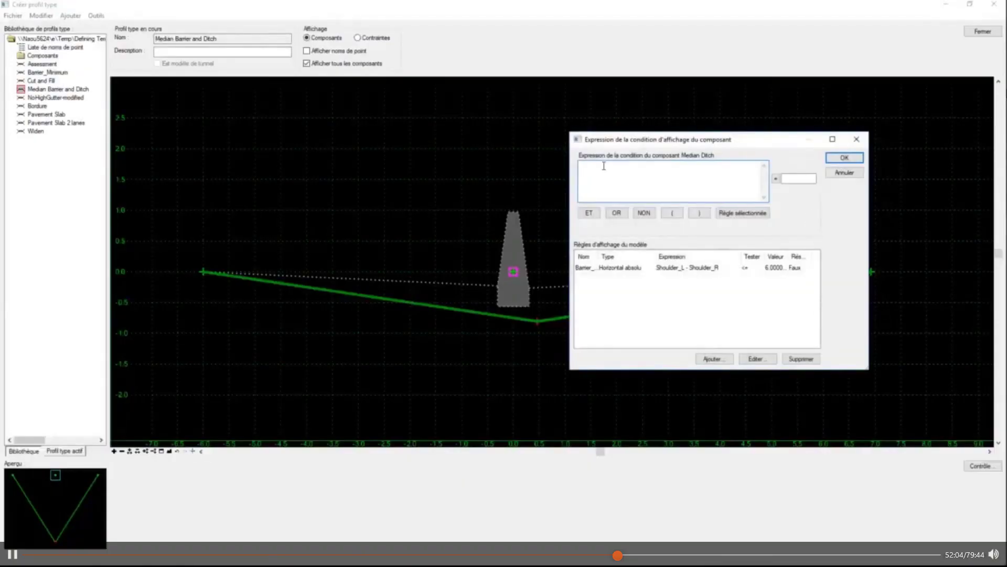
pyautogui.click(644, 213)
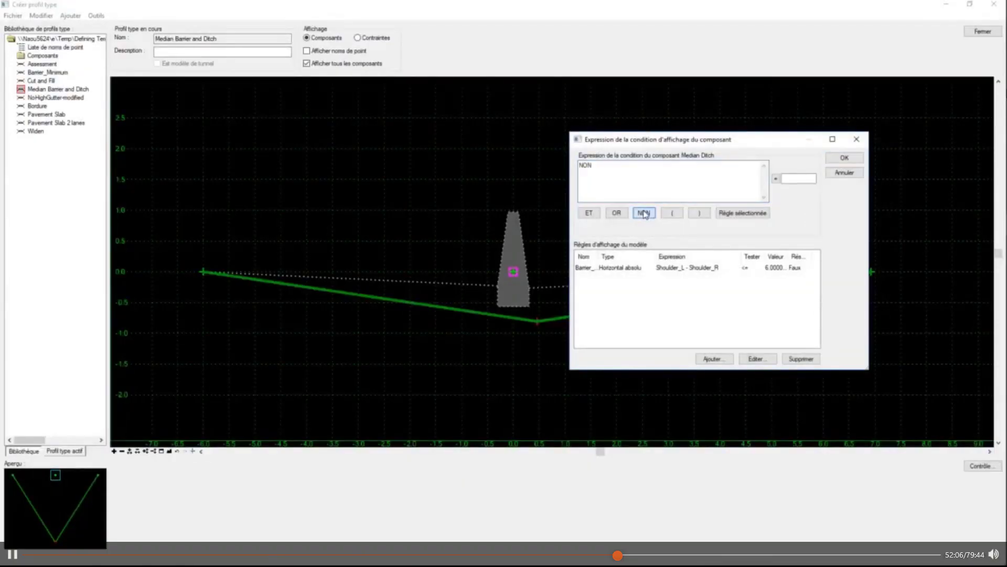
pyautogui.click(610, 272)
pyautogui.click(618, 166)
pyautogui.click(745, 212)
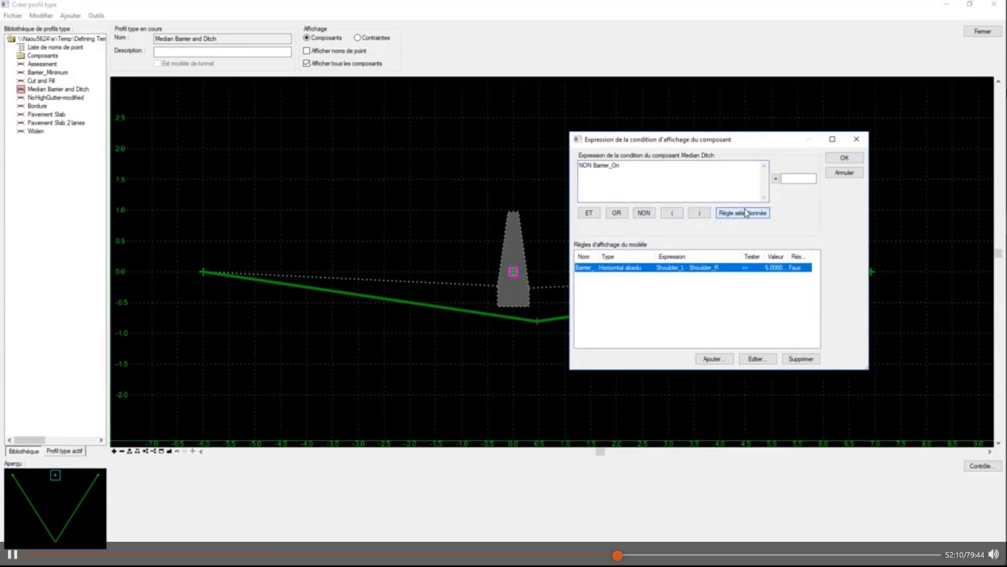
pyautogui.click(839, 157)
pyautogui.click(871, 161)
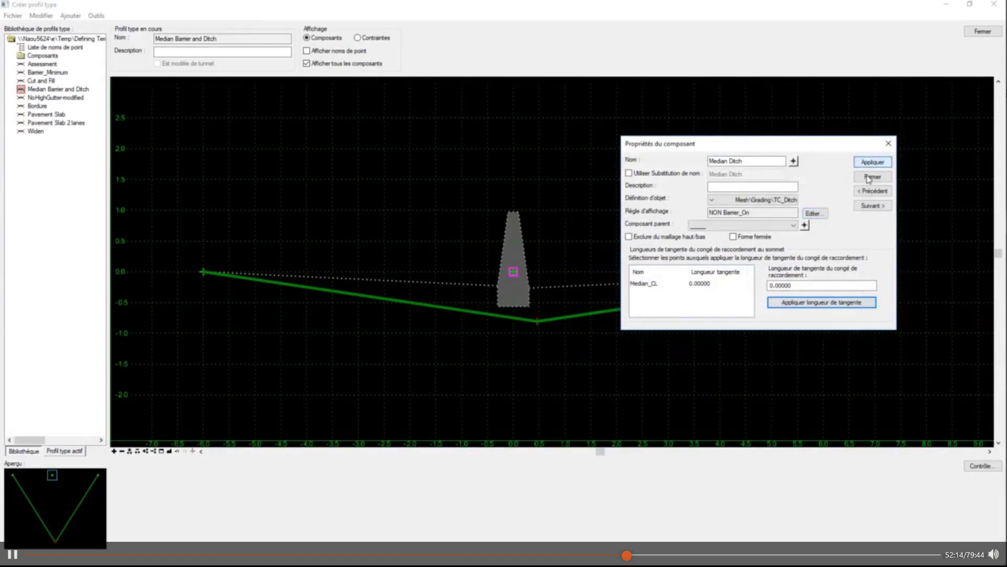
pyautogui.click(871, 177)
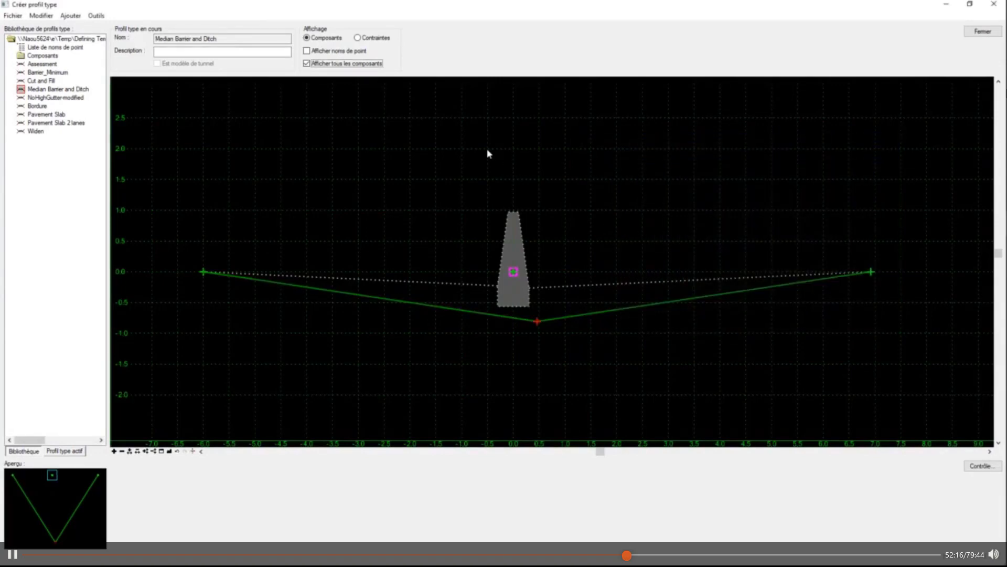
# Test the right shoulder point's horizontal control with all components shown, moving it inward past the barrier
pyautogui.scroll(-2, 764, 247)
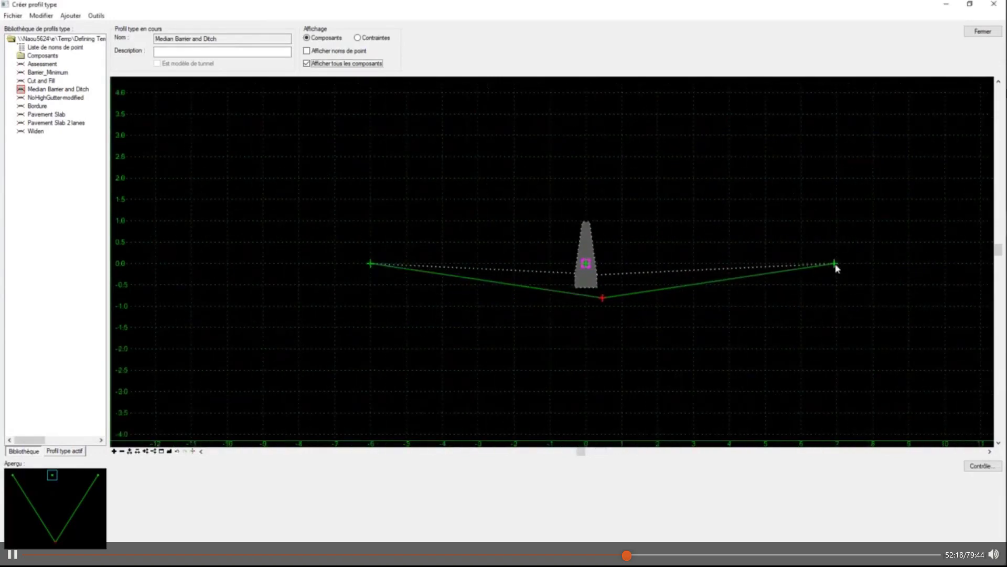
pyautogui.rightClick(835, 264)
pyautogui.moveTo(856, 408)
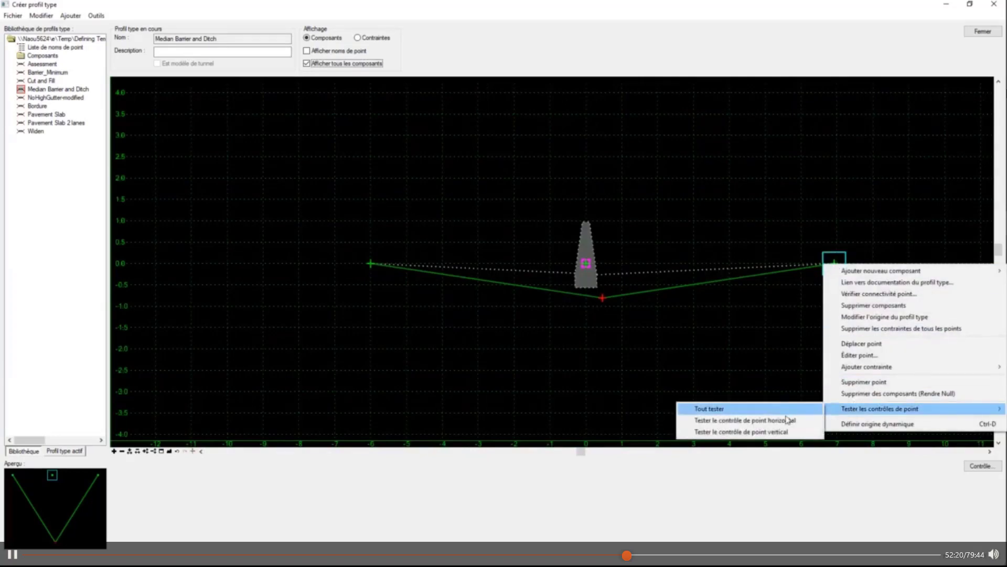
pyautogui.click(787, 420)
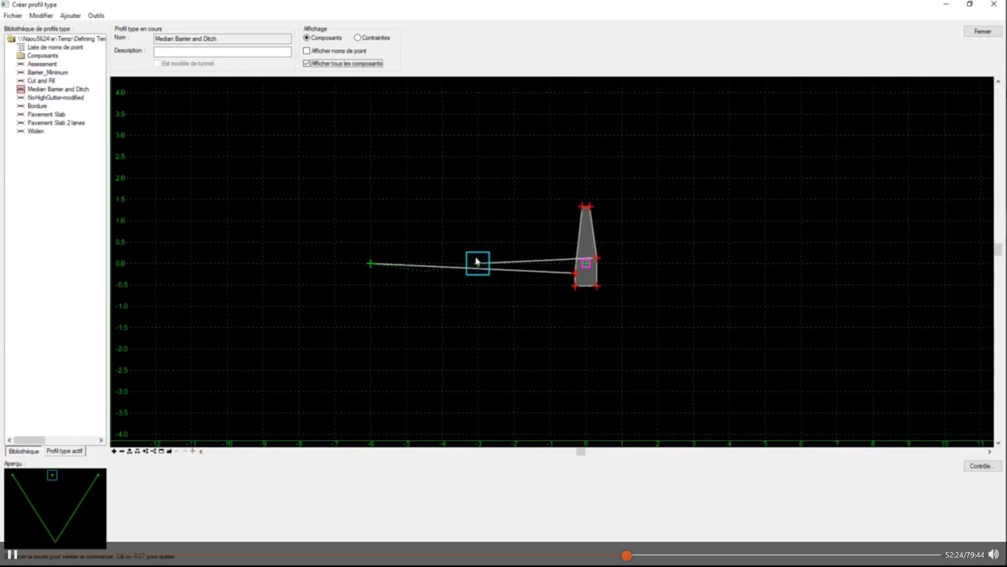
pyautogui.scroll(3, 461, 259)
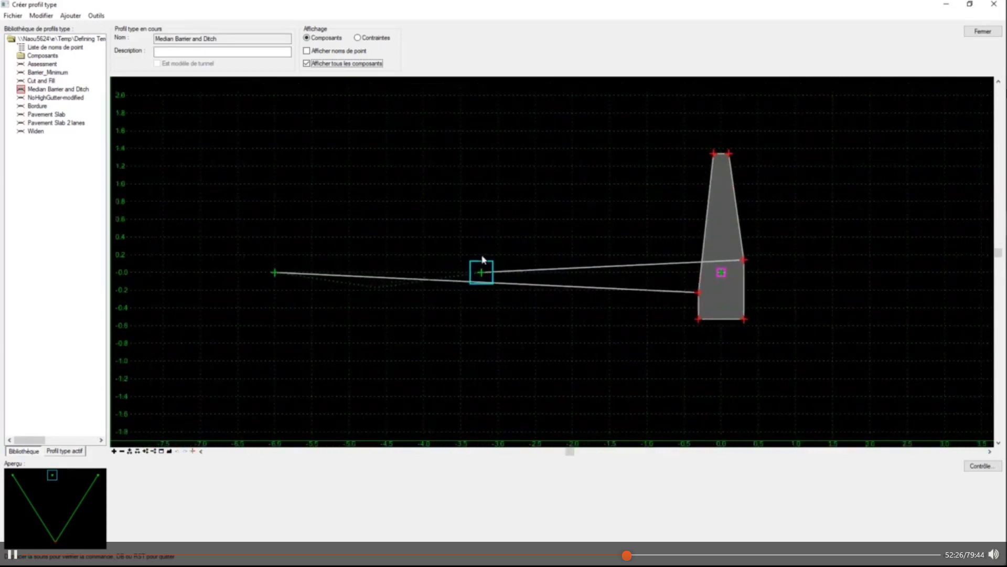
pyautogui.press('space')
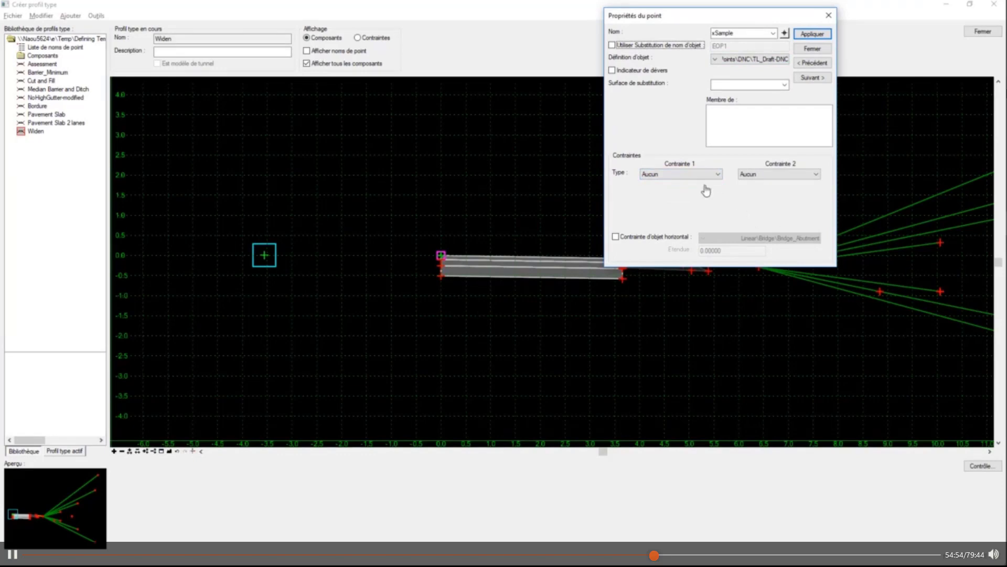
# Give the xSample point in the Widen template a horizontal constraint of -1.5 from the Sawcut point
pyautogui.click(718, 174)
pyautogui.click(676, 199)
pyautogui.click(730, 187)
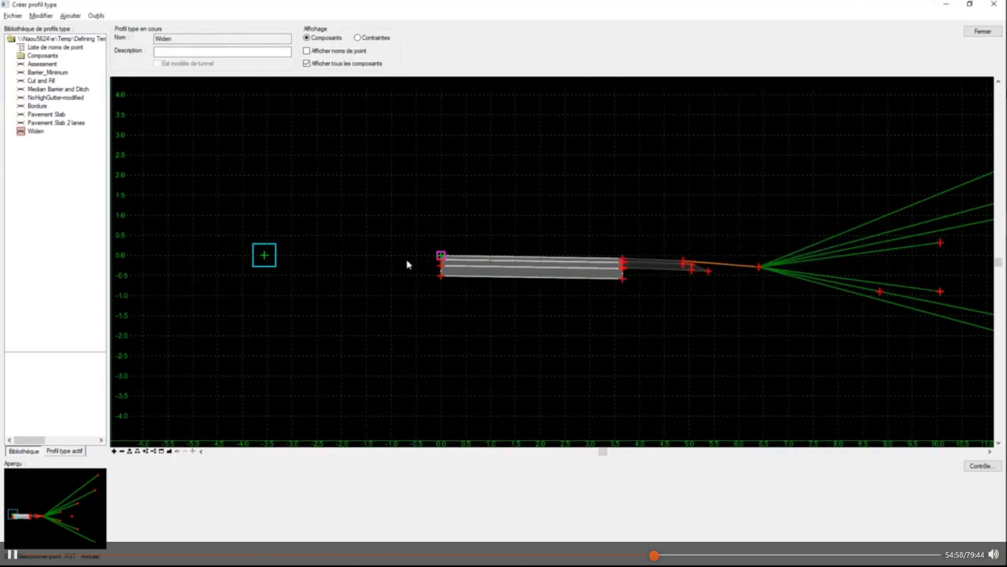
pyautogui.click(441, 259)
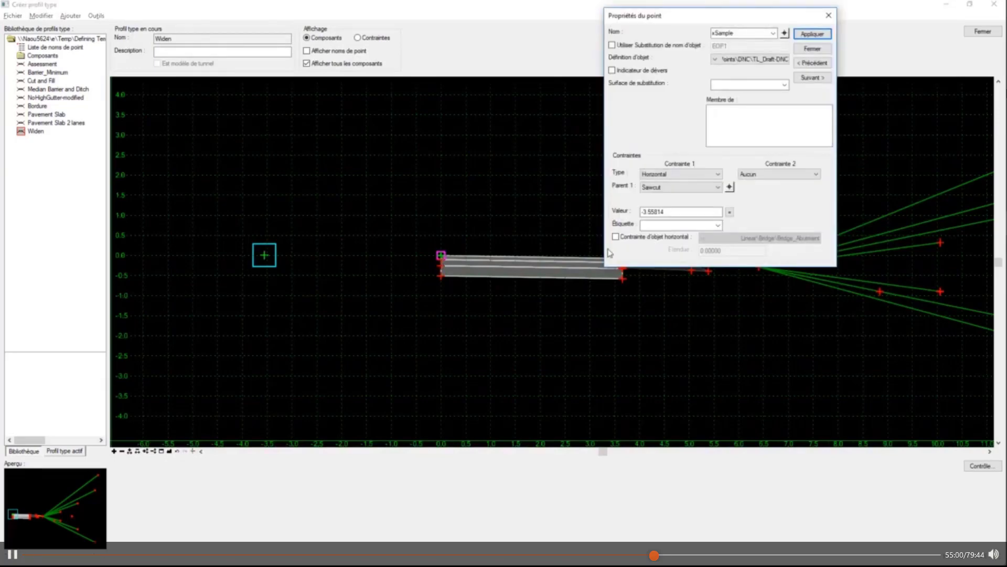
pyautogui.doubleClick(652, 212)
pyautogui.write('-1.5')
pyautogui.press('Return')
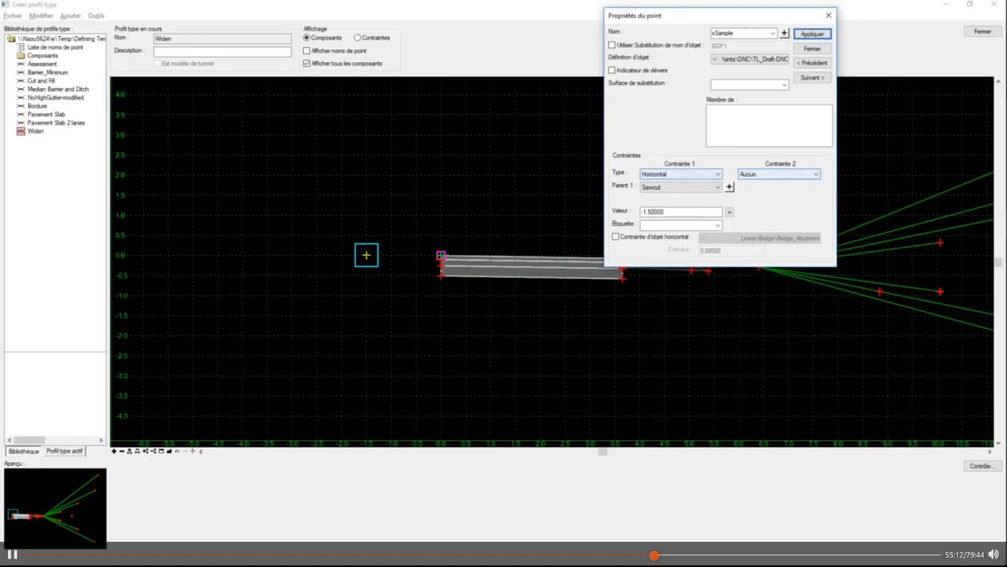
# Give the xSample point a second constraint of Projeter vers la surface with <Actif> as the target surface
pyautogui.click(779, 174)
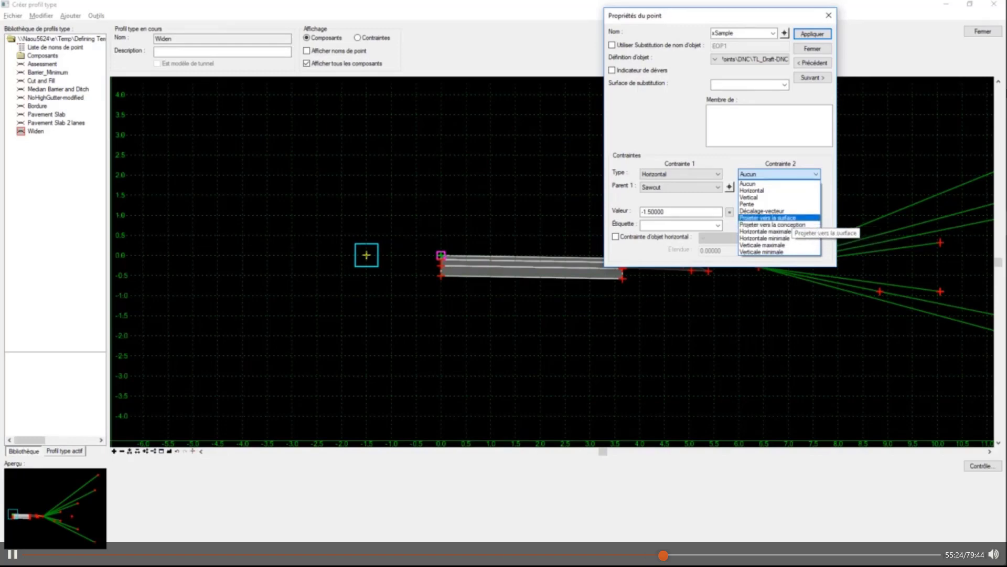
pyautogui.click(767, 217)
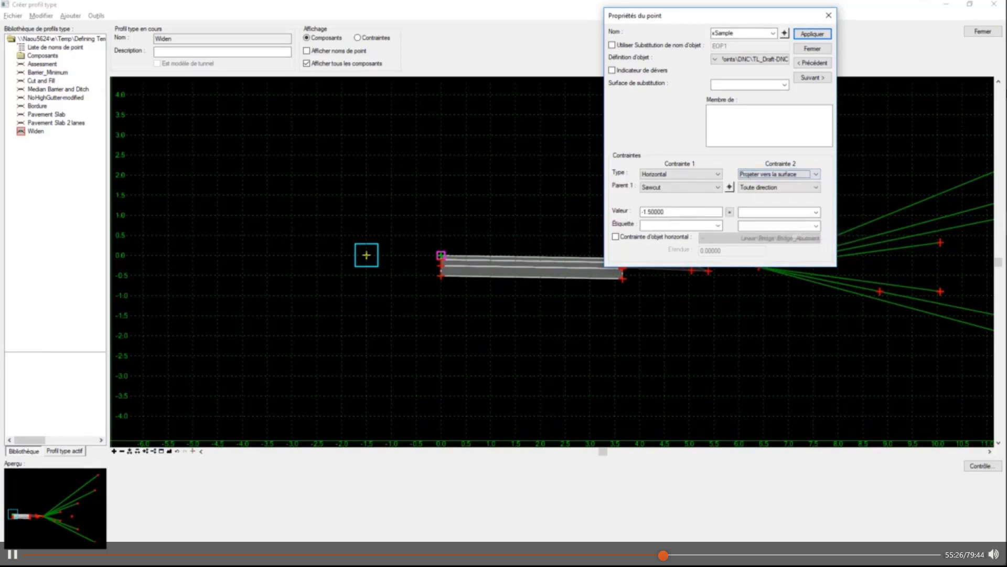
pyautogui.click(816, 212)
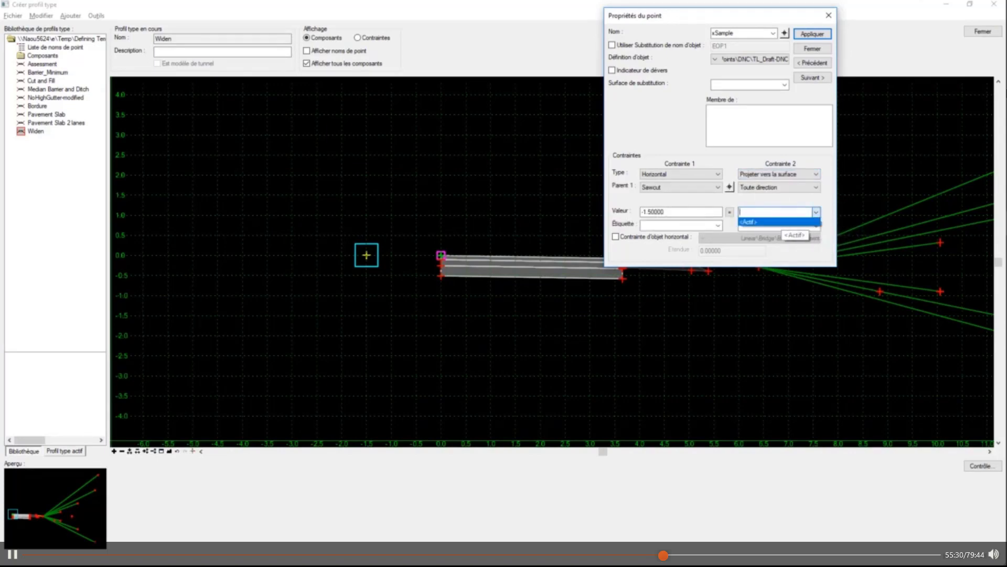
pyautogui.click(780, 221)
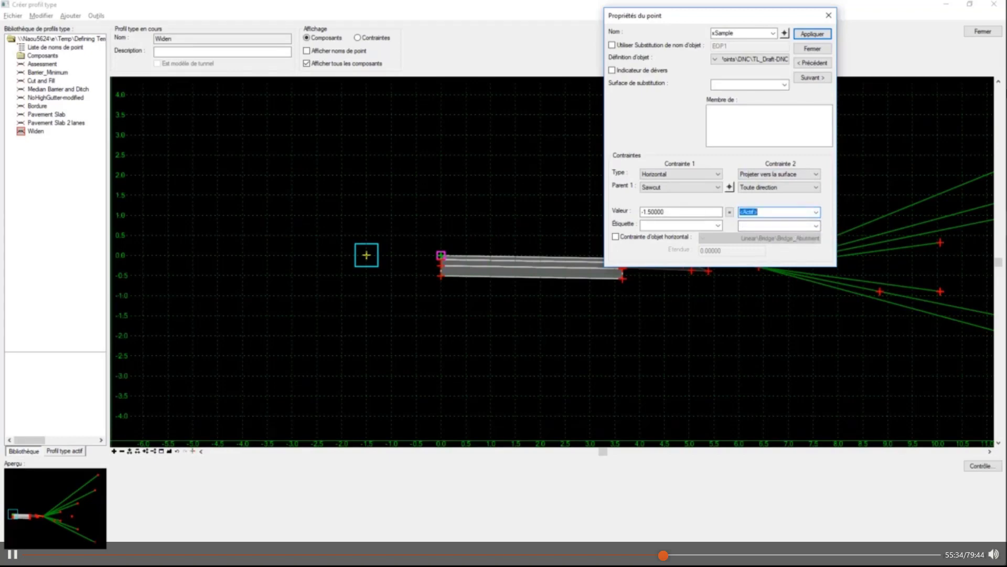
# Try NOM as the target surface of xSample's projection, and set it back to <Actif>
pyautogui.write('NOM')
pyautogui.press('Tab')
pyautogui.click(816, 212)
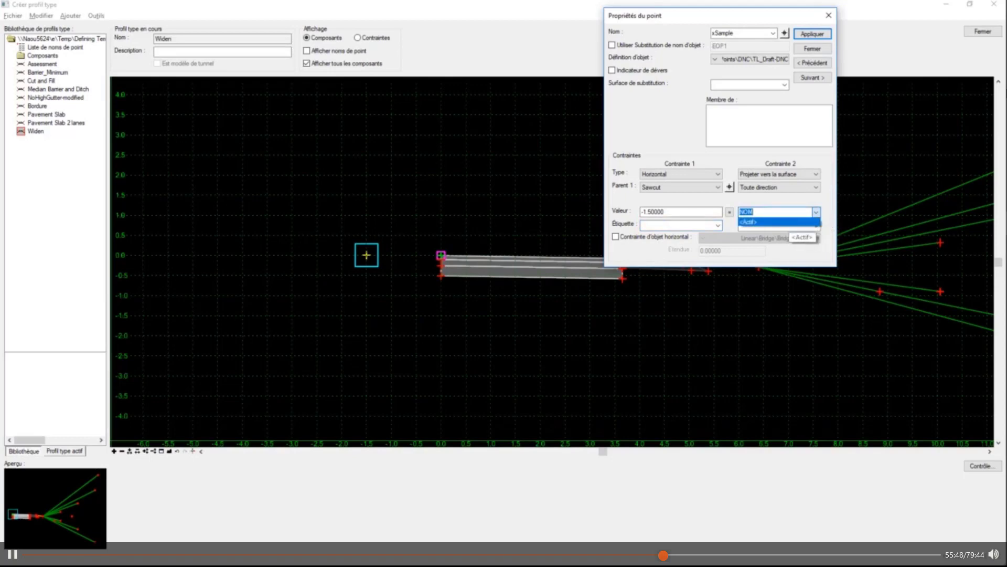
pyautogui.click(817, 223)
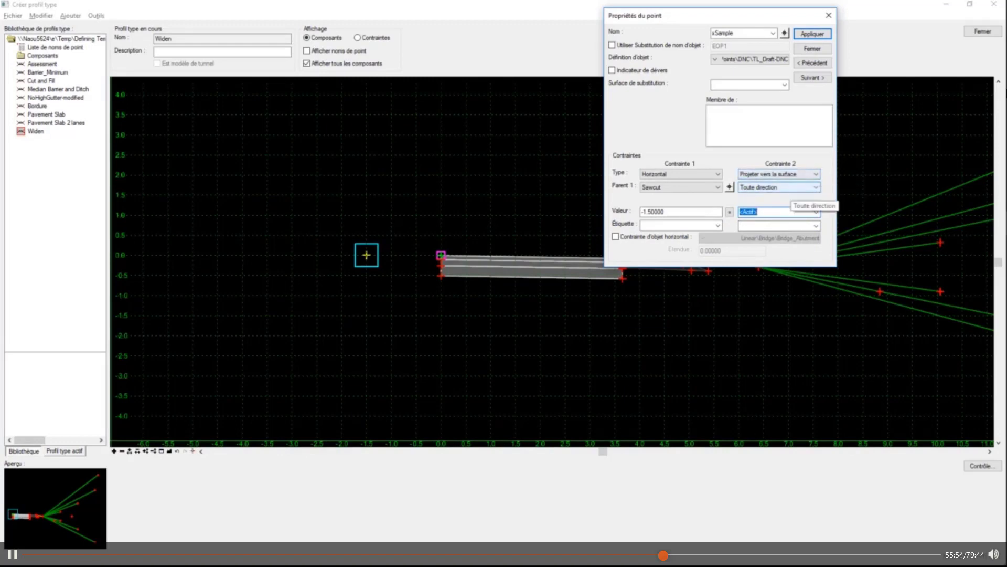
# Use Toute direction for xSample's surface projection, apply the constraints and close the point properties
pyautogui.click(779, 187)
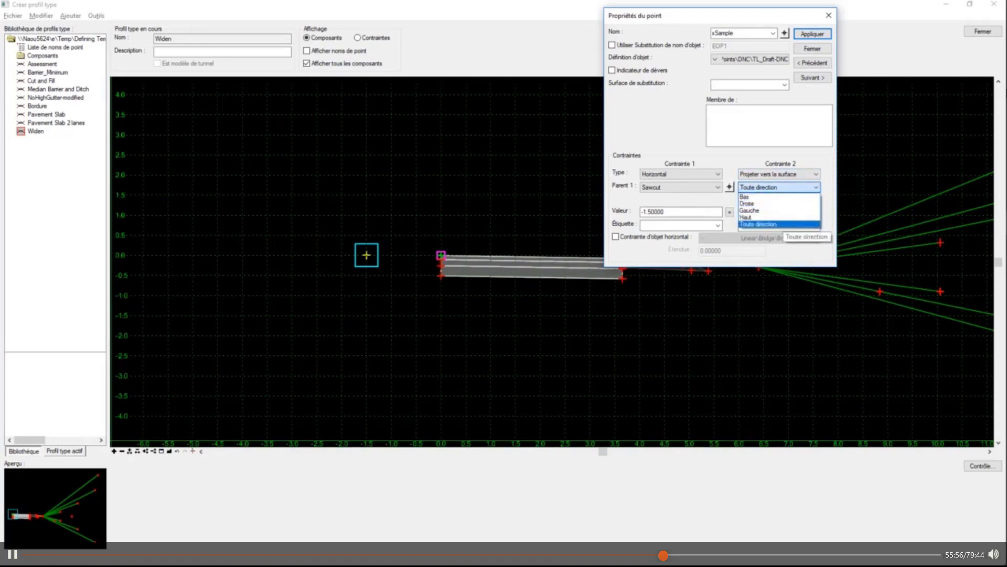
pyautogui.click(777, 224)
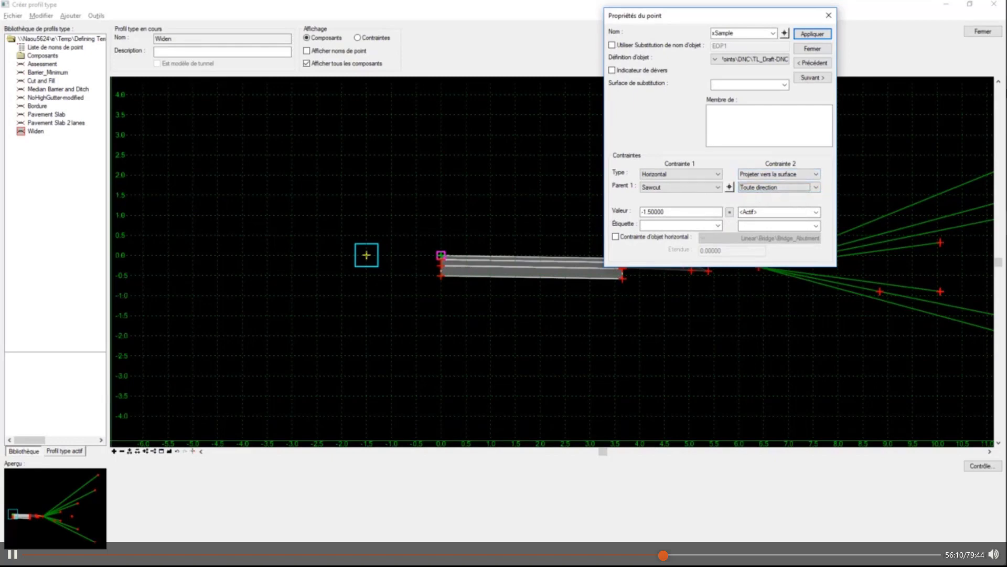
pyautogui.click(813, 34)
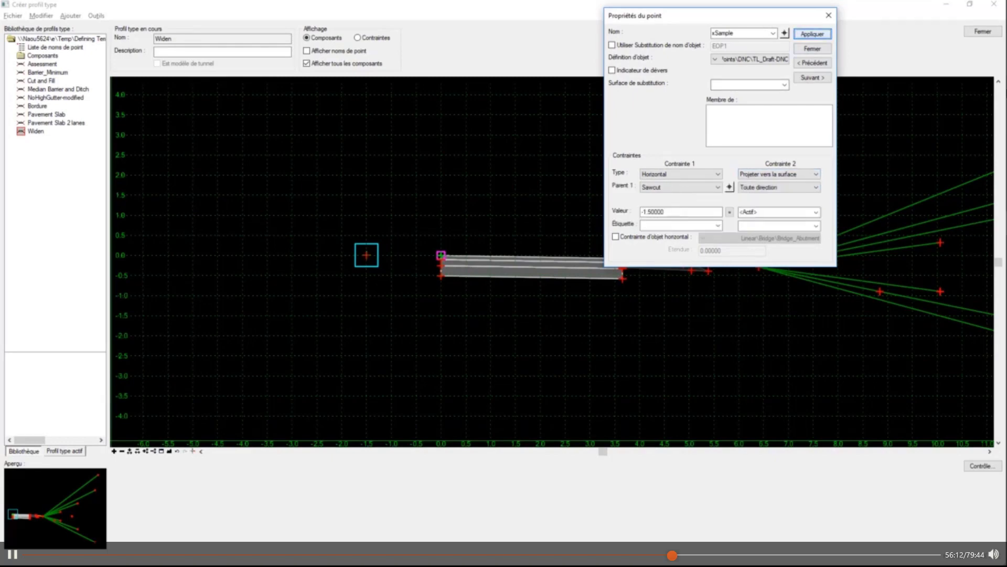
pyautogui.click(812, 48)
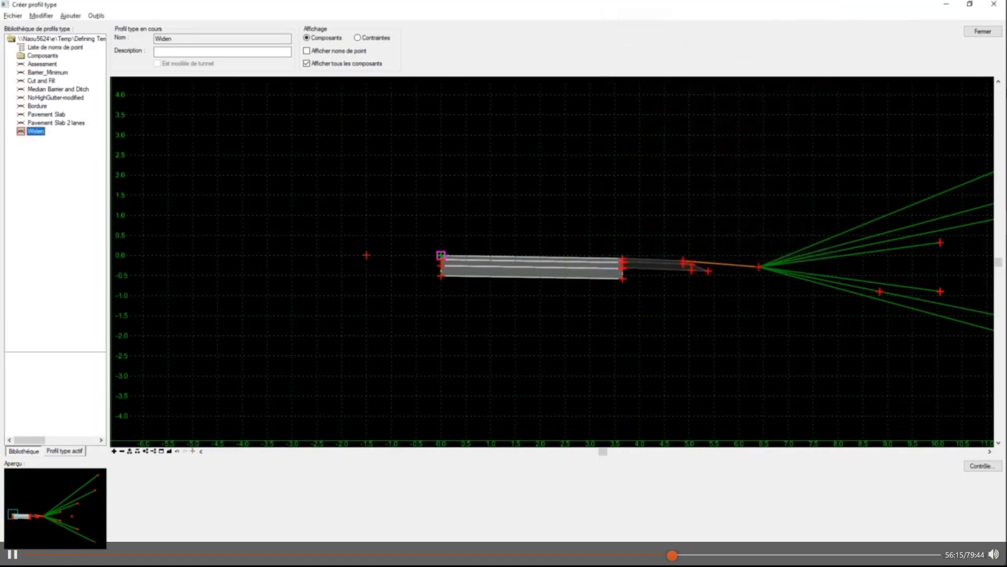
# Change the EOP point's second constraint to Décalage-vecteur with xSample and Sawcut as its parents
pyautogui.moveTo(627, 263)
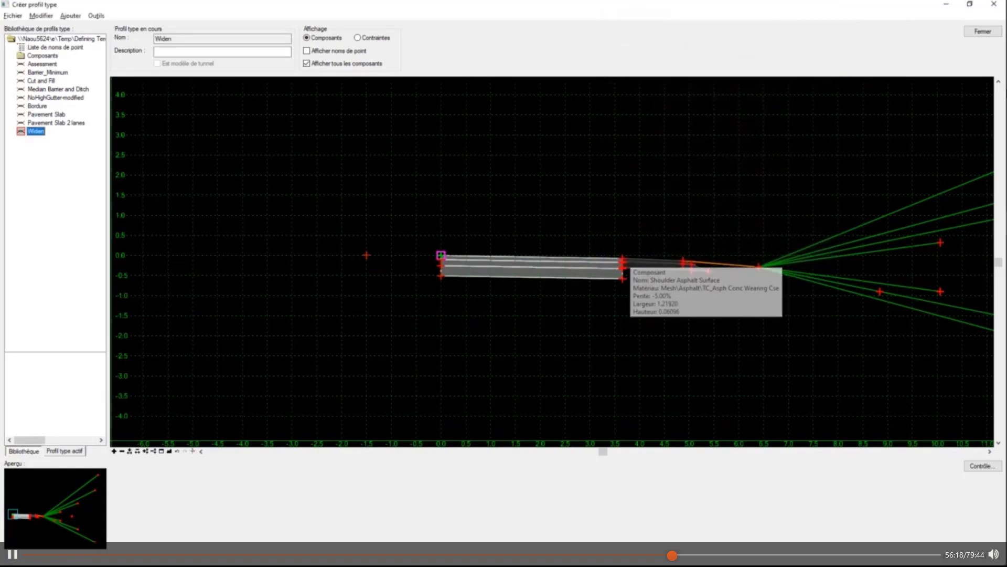
pyautogui.doubleClick(623, 258)
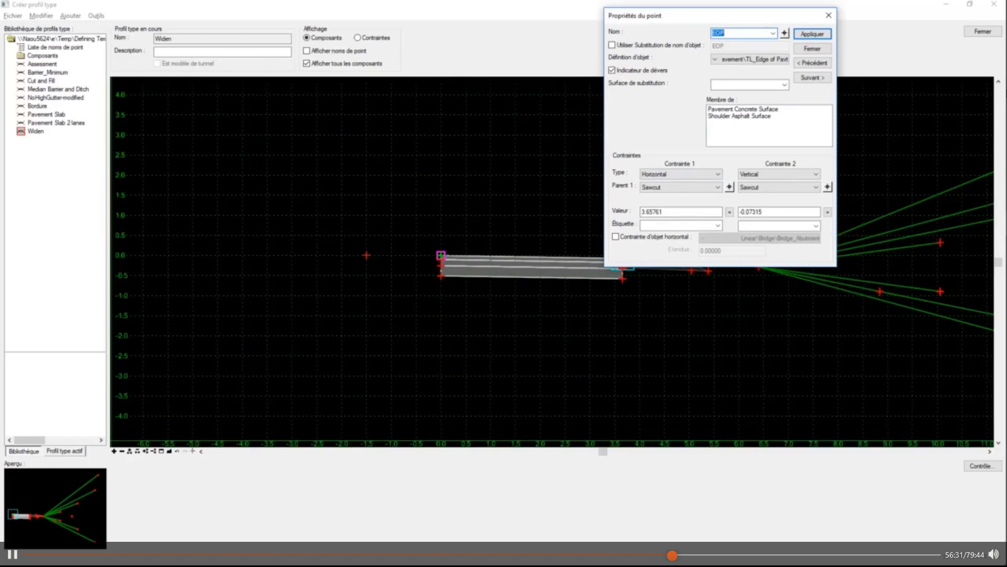
pyautogui.click(797, 174)
pyautogui.click(771, 211)
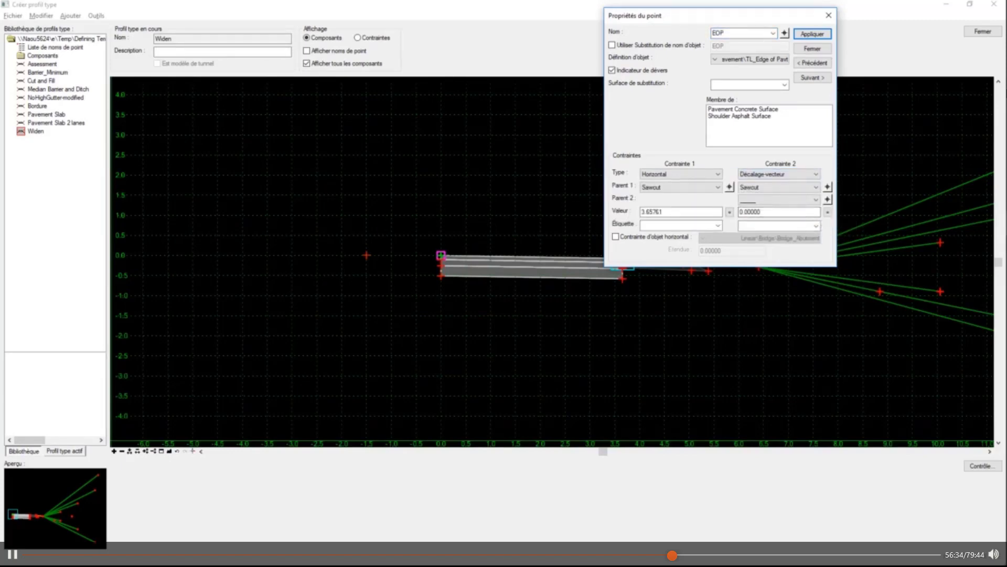
pyautogui.press('Return')
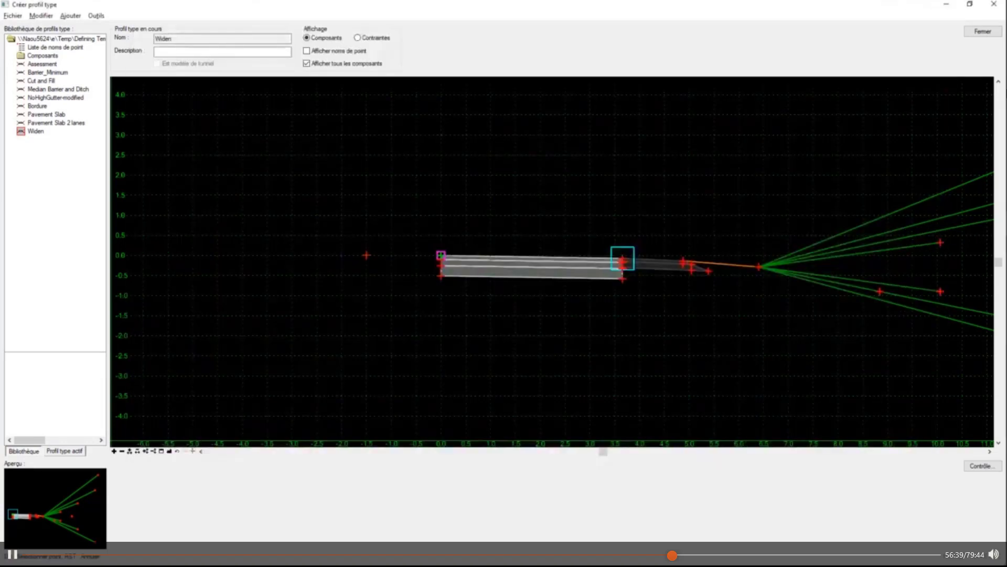
pyautogui.click(441, 255)
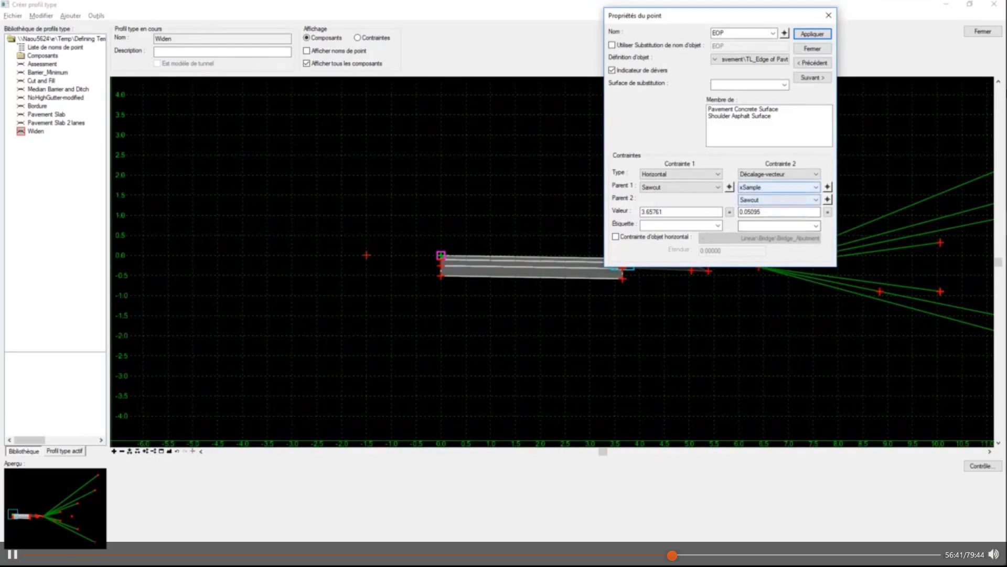
# Set the EOP point's vector offset to 0, apply it and close the point properties
pyautogui.doubleClick(753, 212)
pyautogui.write('0')
pyautogui.press('Tab')
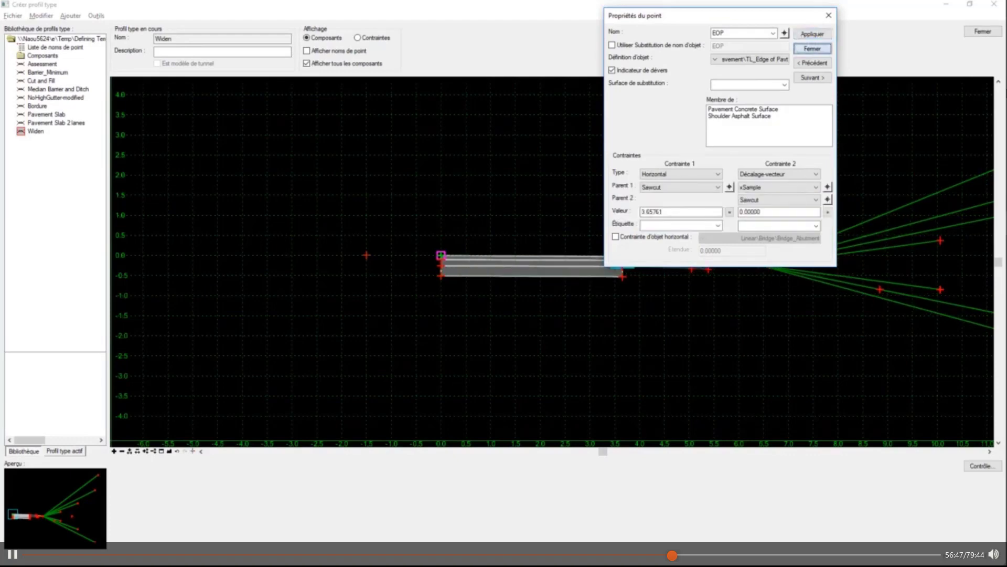
pyautogui.click(812, 48)
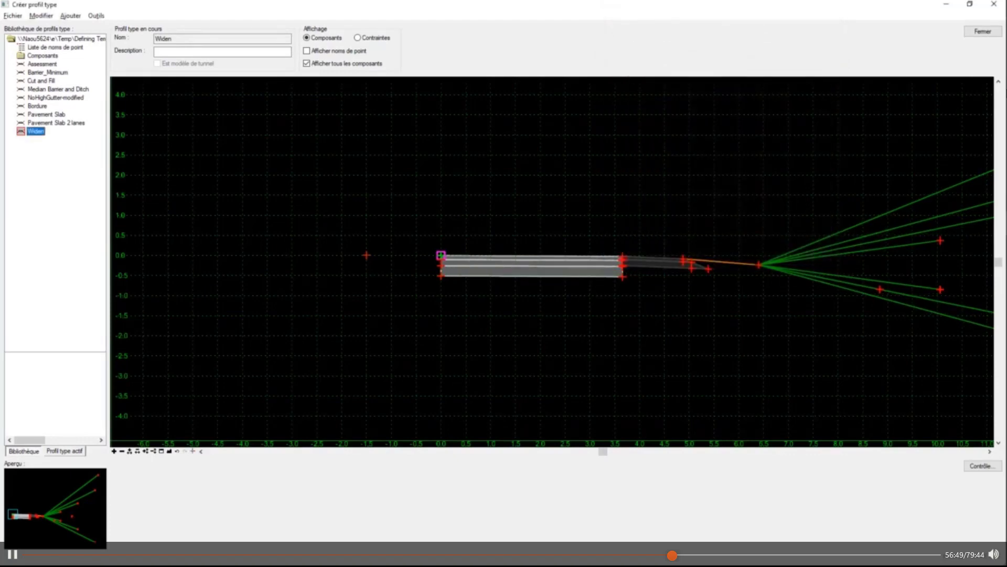
# Test the Widen template's end conditions by drawing it against the <Actif> surface at a 0.00% slope, and close the test
pyautogui.scroll(2, 587, 264)
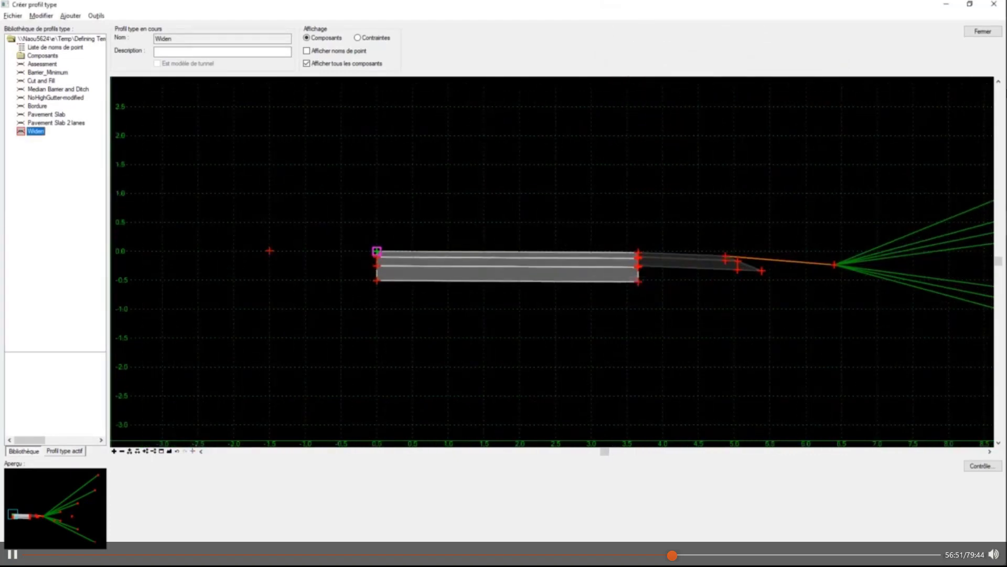
pyautogui.scroll(1, 376, 261)
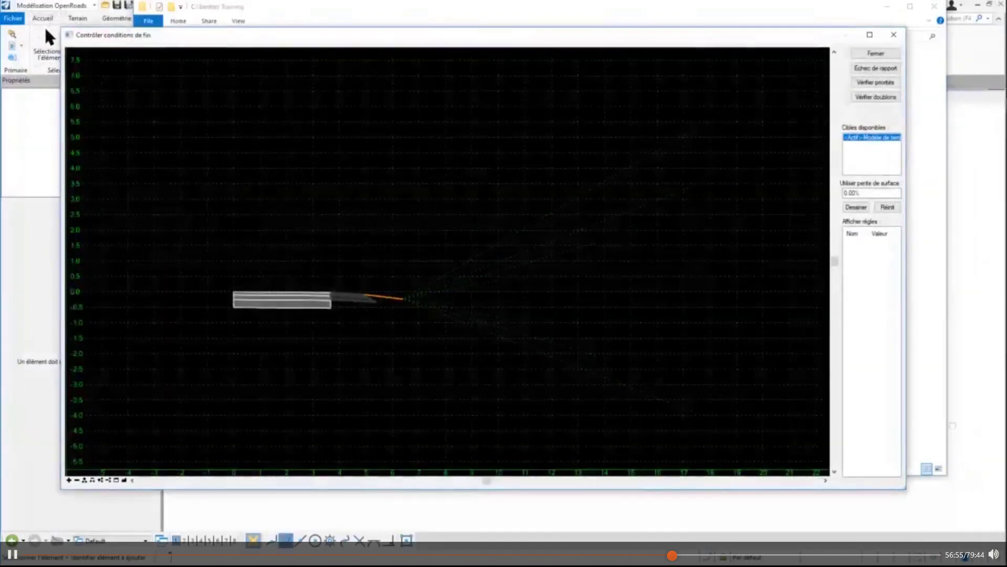
pyautogui.click(856, 207)
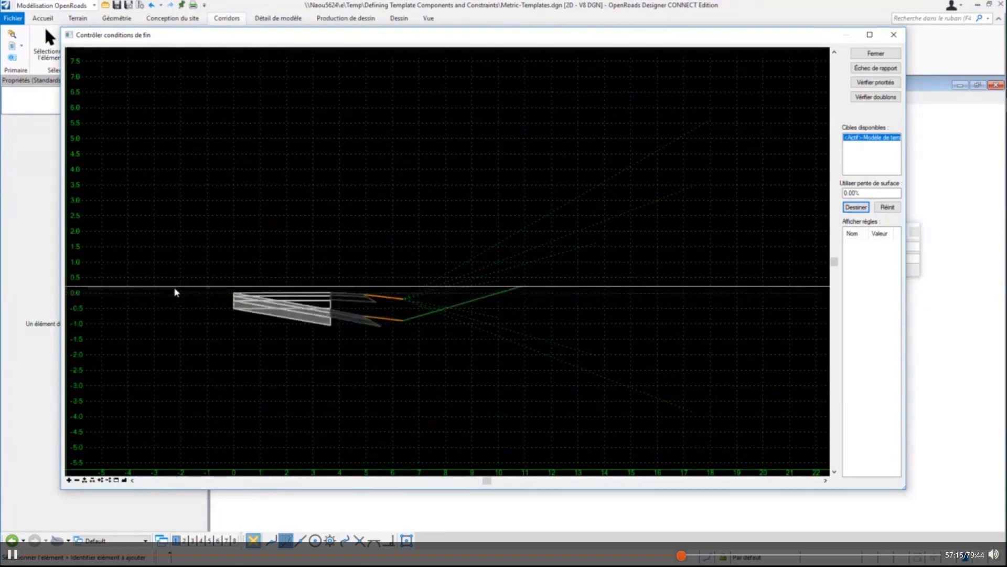
pyautogui.click(876, 53)
pyautogui.moveTo(524, 303)
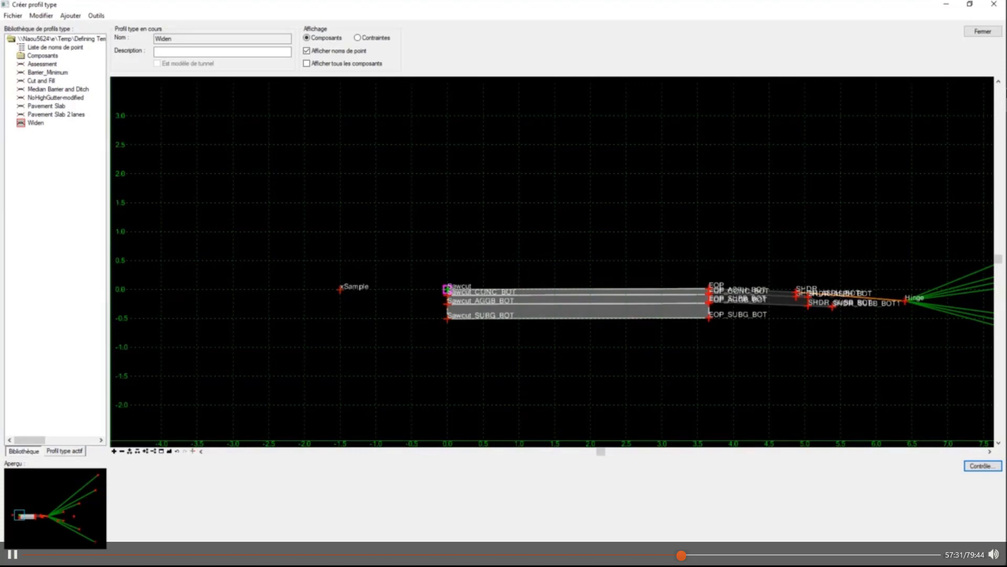
# Switch to the Defining Template Components and Constraints workbook in Adobe Acrobat Reader
pyautogui.hotkey('alt', 'Tab')
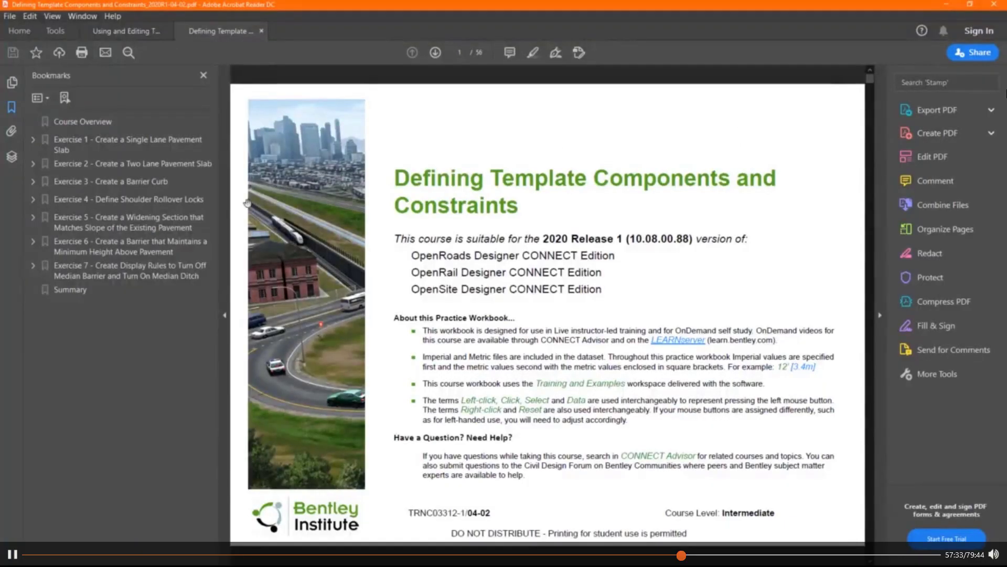
pyautogui.click(223, 316)
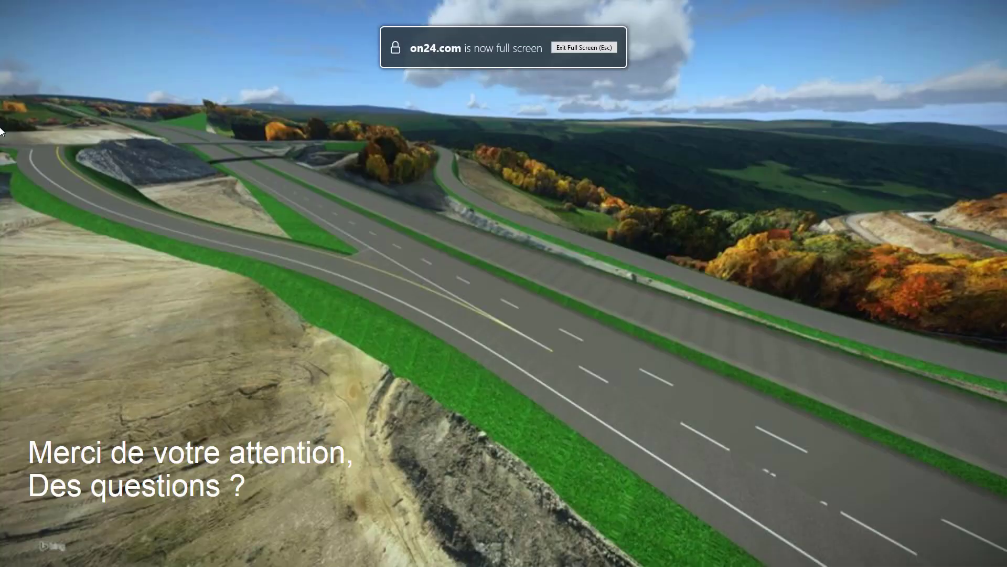
# Leave the webinar's full-screen view and move the Media Player window slightly upward
pyautogui.press('Escape')
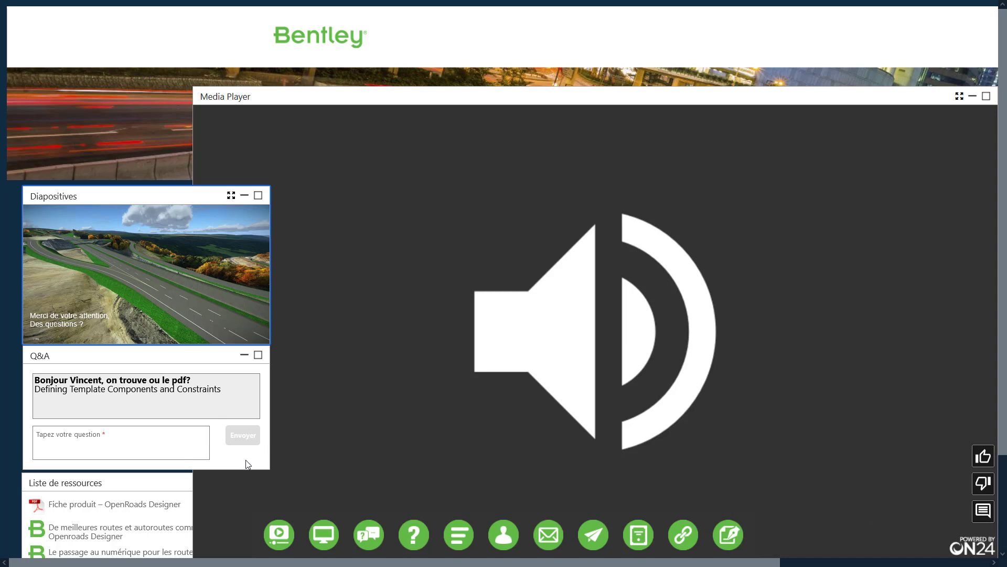
pyautogui.click(572, 102)
pyautogui.moveTo(573, 101); pyautogui.dragTo(571, 79)
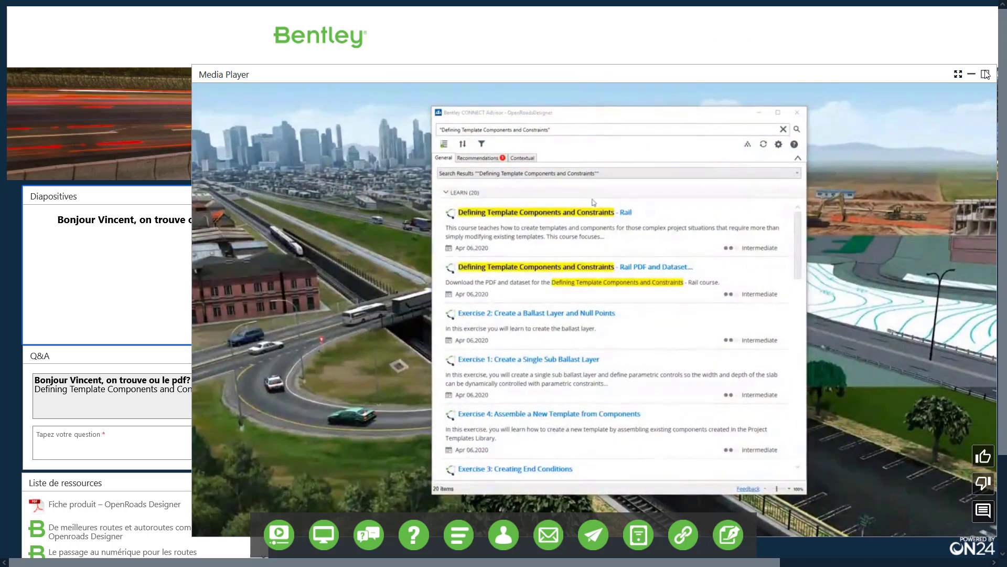
# Show the webinar's Media Player in full screen
pyautogui.click(962, 74)
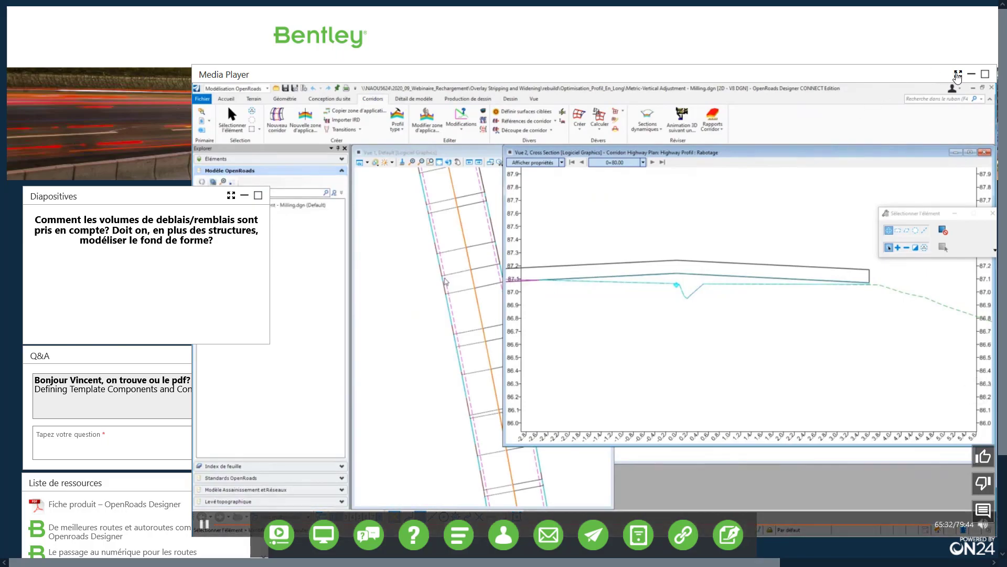
pyautogui.click(958, 75)
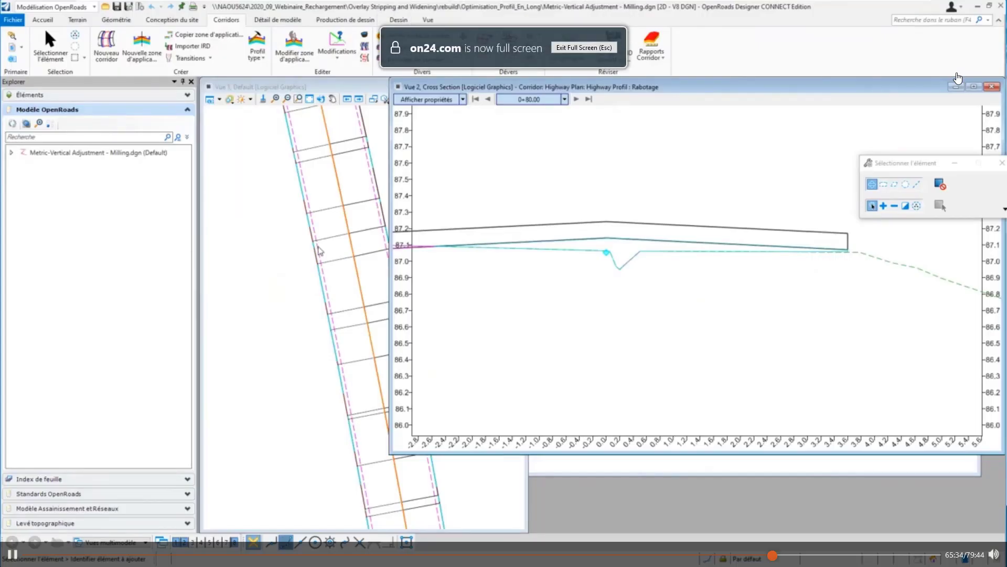
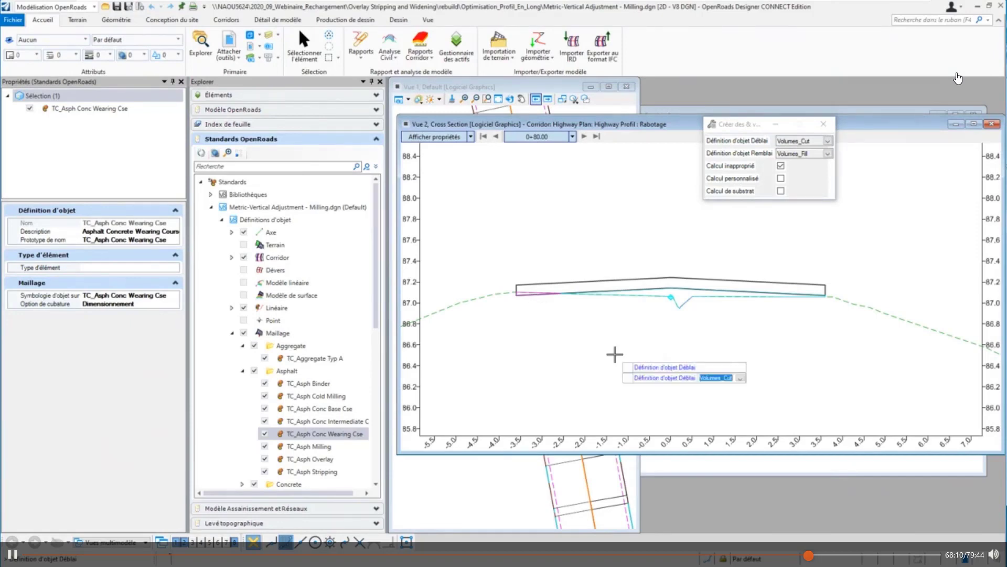
# Open the 4 Lanes Inside Edge PGL template in the template editor and hide its point names
pyautogui.click(226, 20)
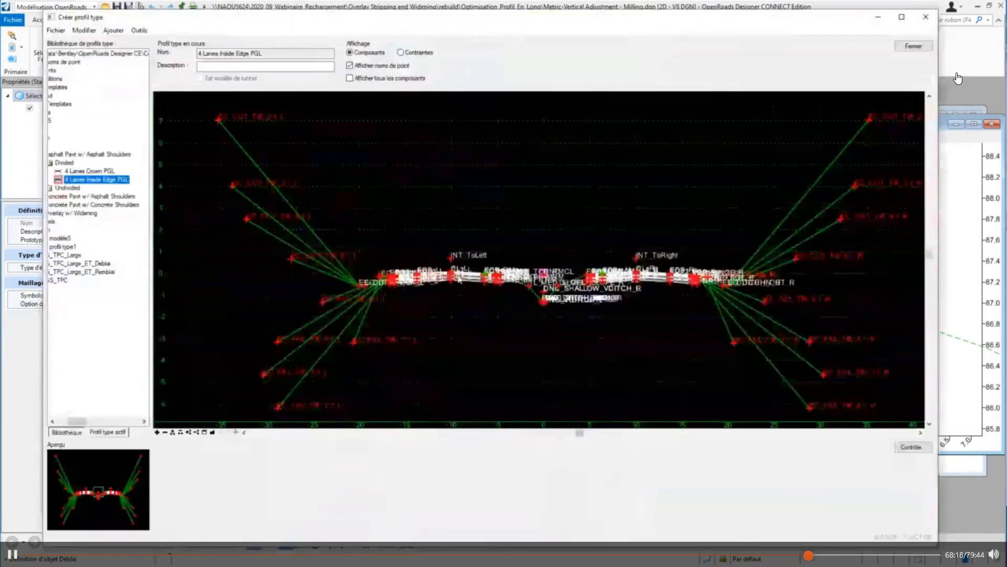
pyautogui.click(350, 65)
pyautogui.scroll(5, 444, 323)
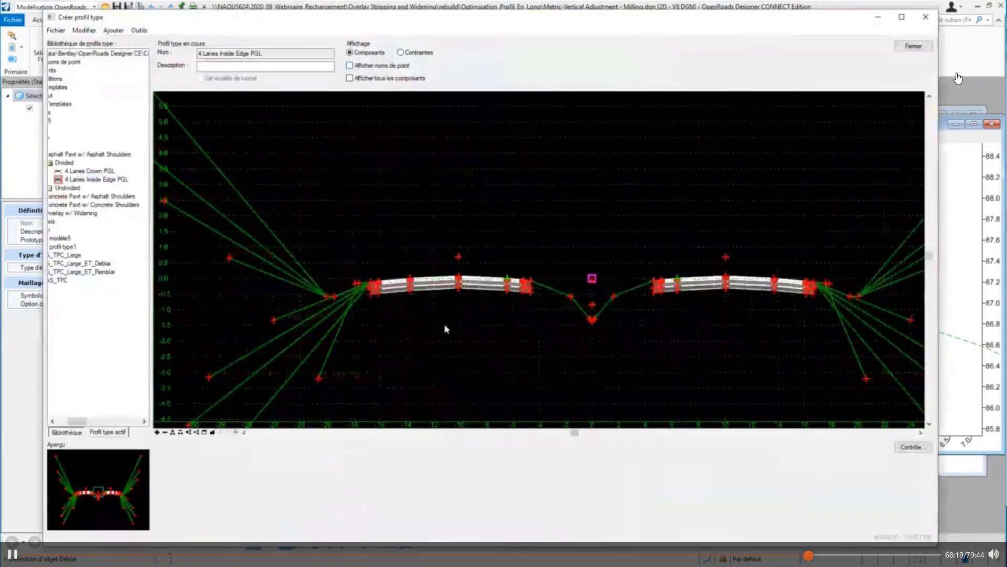
pyautogui.scroll(2, 409, 273)
# Examine the TC_Aggregate Typ A Shld_L component and the substitution surface and constraints of its BASE_EXT1_L point
pyautogui.moveTo(296, 285)
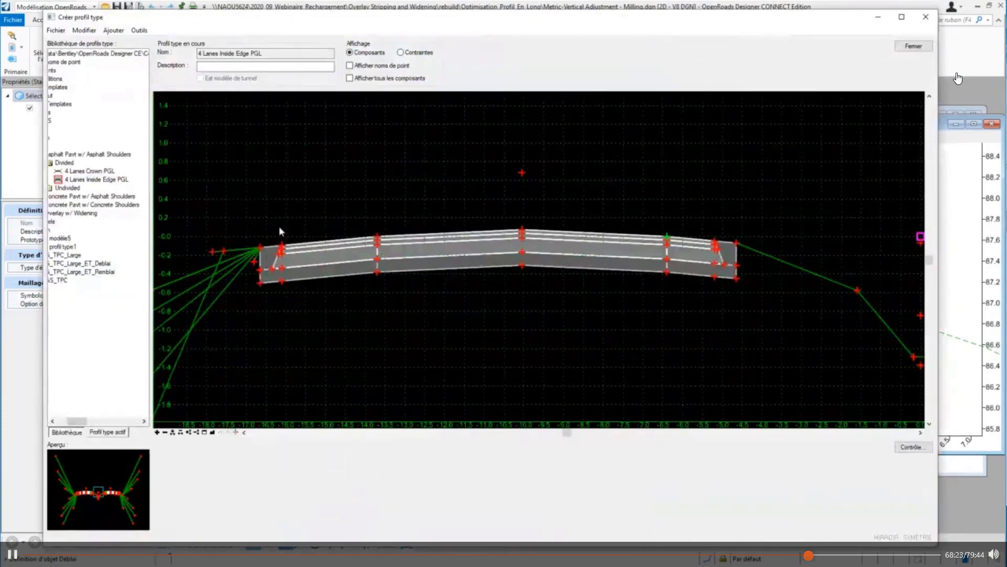
pyautogui.moveTo(343, 280)
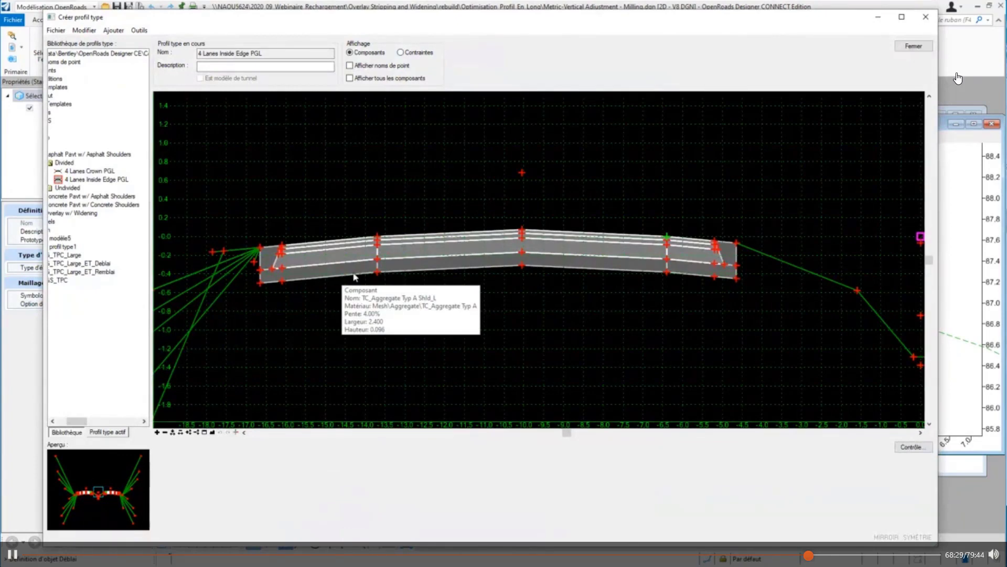
pyautogui.click(301, 282)
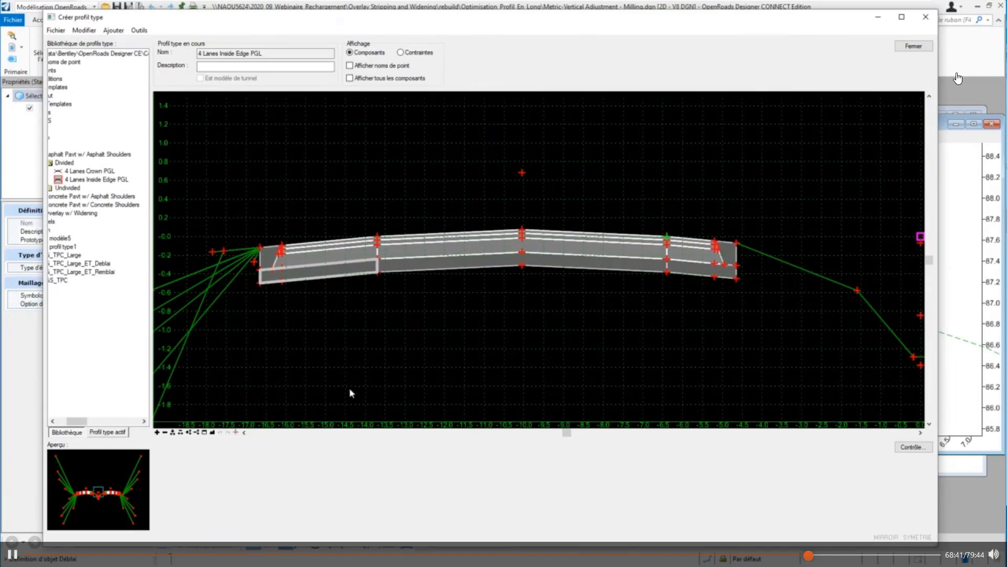
pyautogui.click(260, 285)
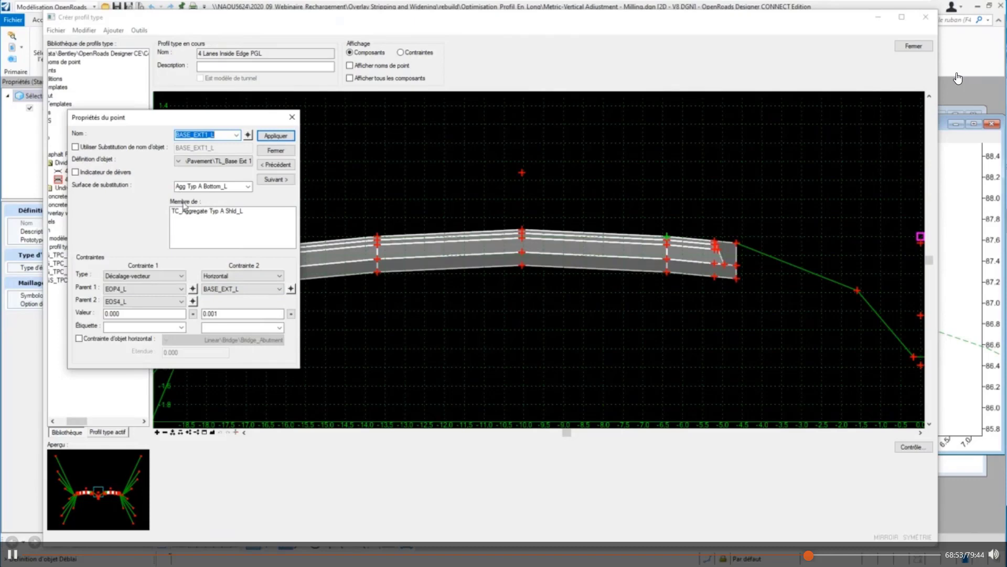
pyautogui.click(274, 152)
pyautogui.click(114, 30)
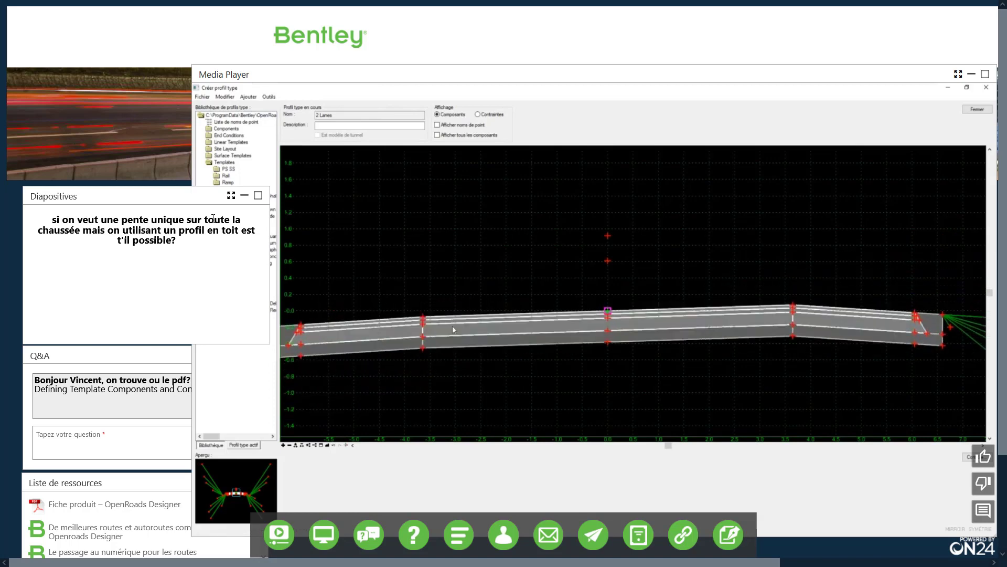
# View the Media Player in full screen briefly and return to the webinar page
pyautogui.click(958, 75)
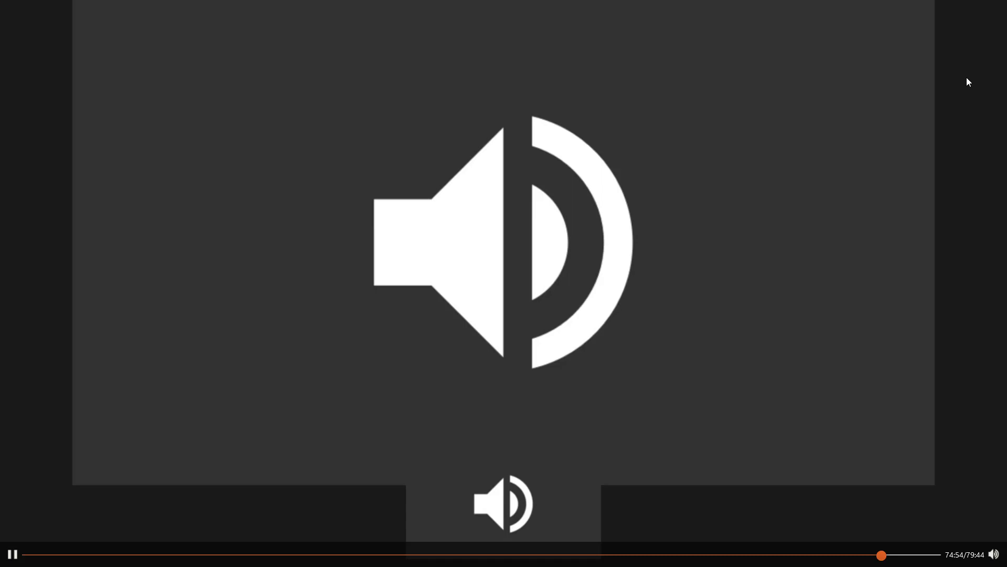
pyautogui.press('Escape')
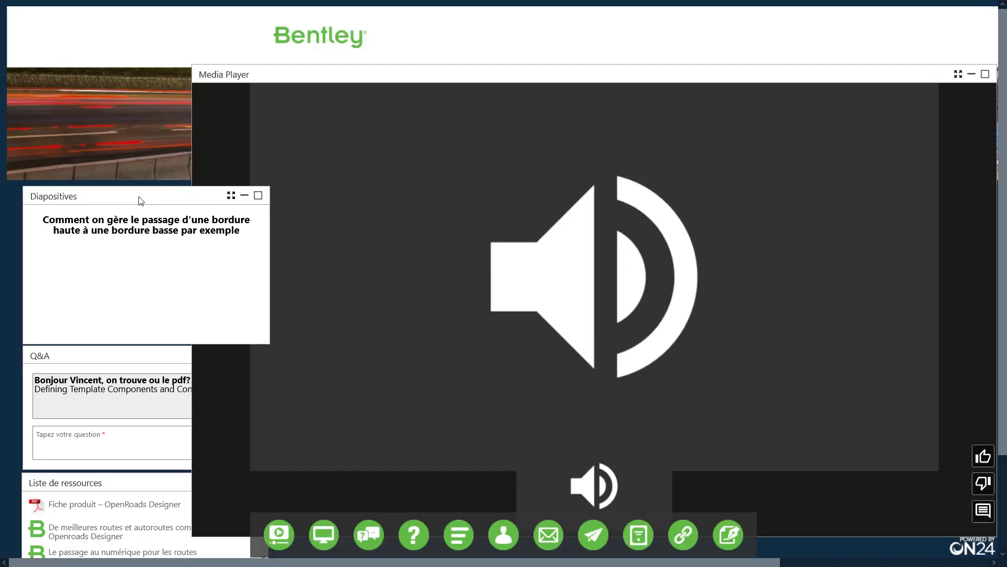